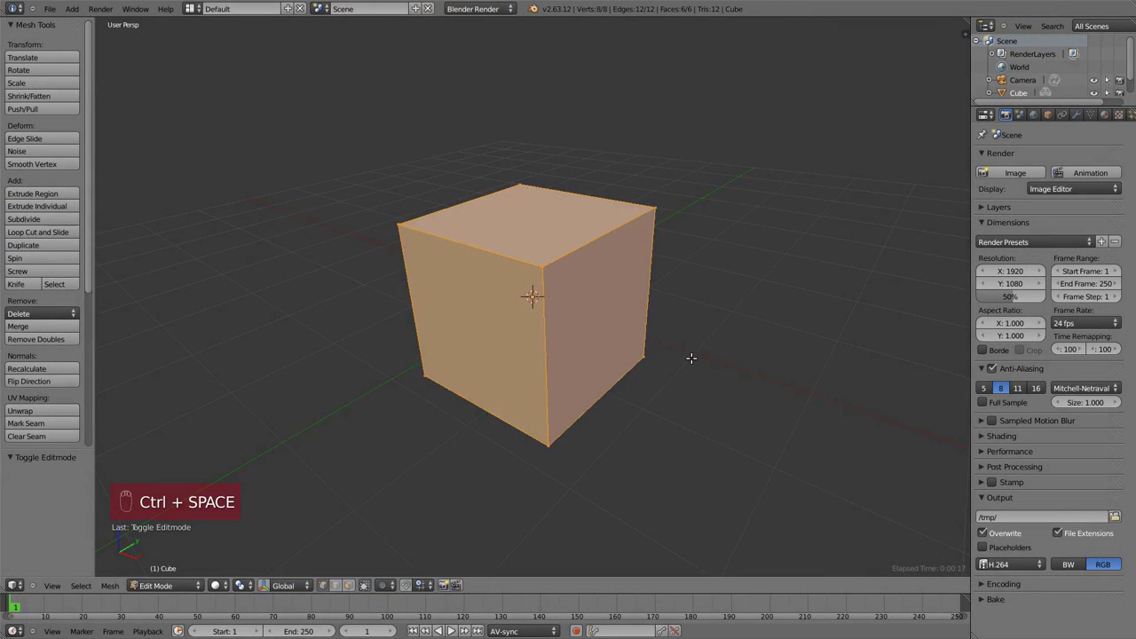
Switch to the front orthographic view and delete all of the default cube's vertices.
key("KP_5")
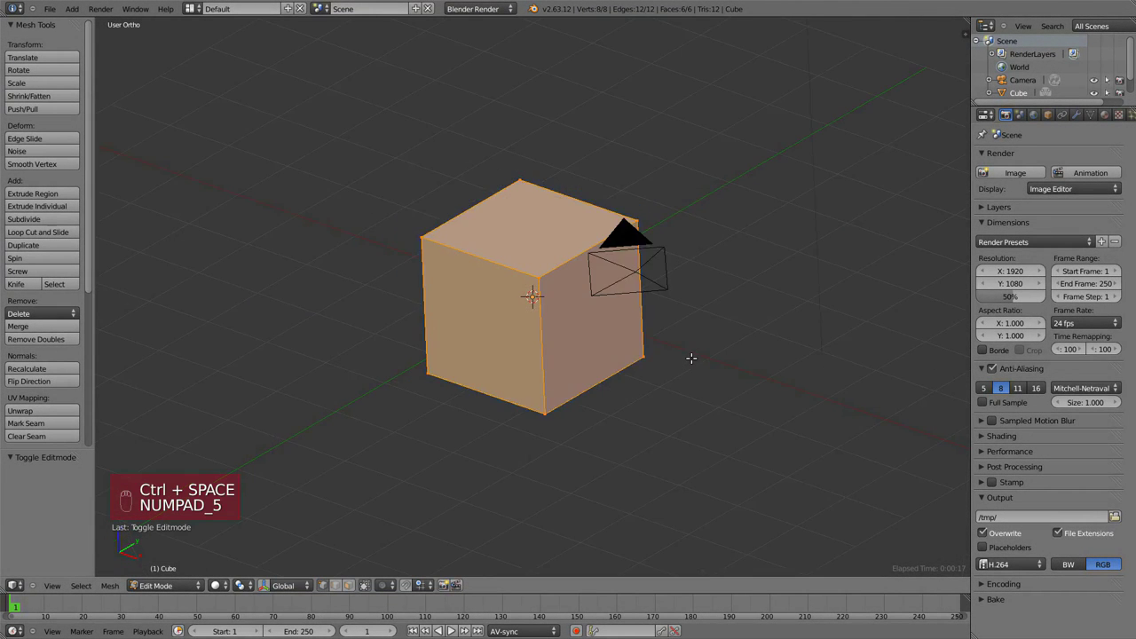
key("KP_1")
scroll(690, 315, "up", 4)
key("x")
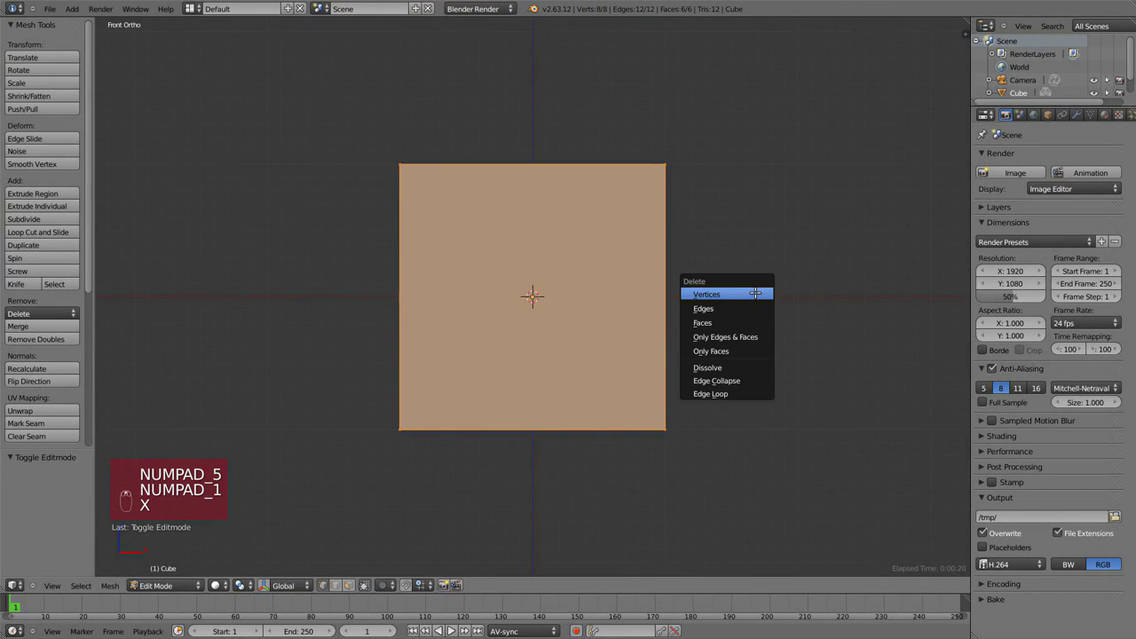
left_click(754, 293)
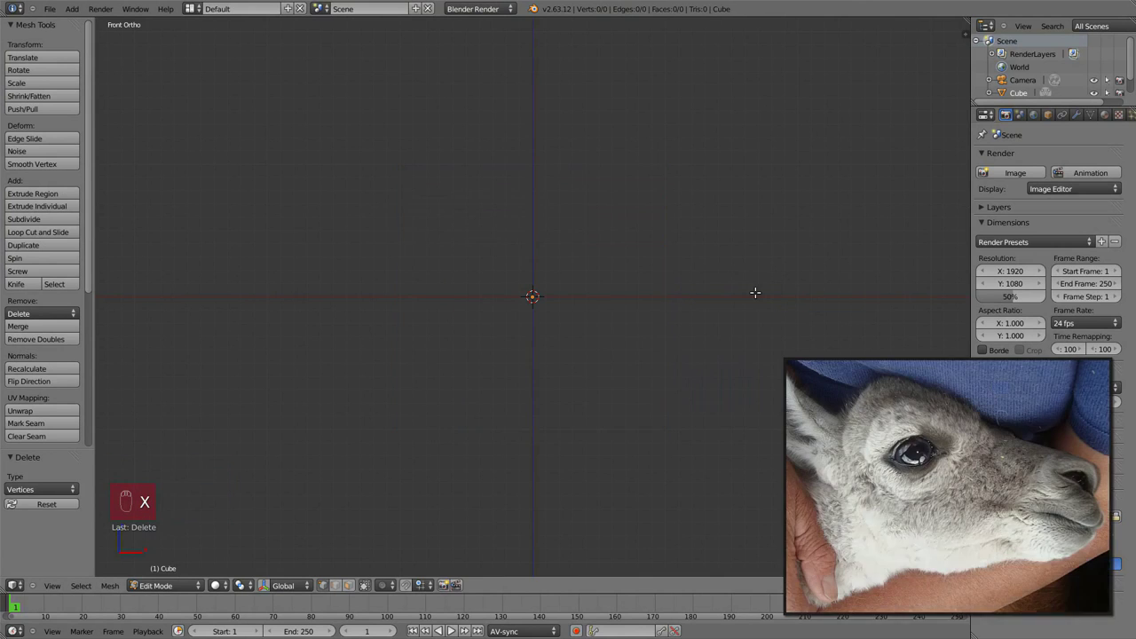
Add a 12-vertex circle aligned to the front view and move it about 1.489 along X and 0.383 along Z.
key("shift+a")
left_click(649, 266)
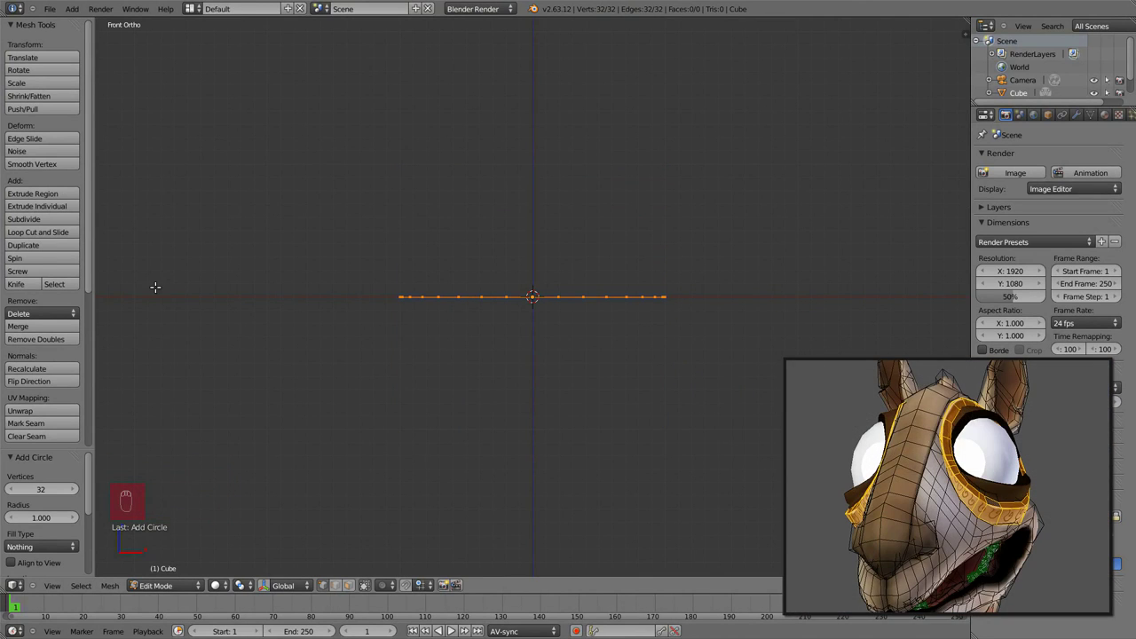
key("F6")
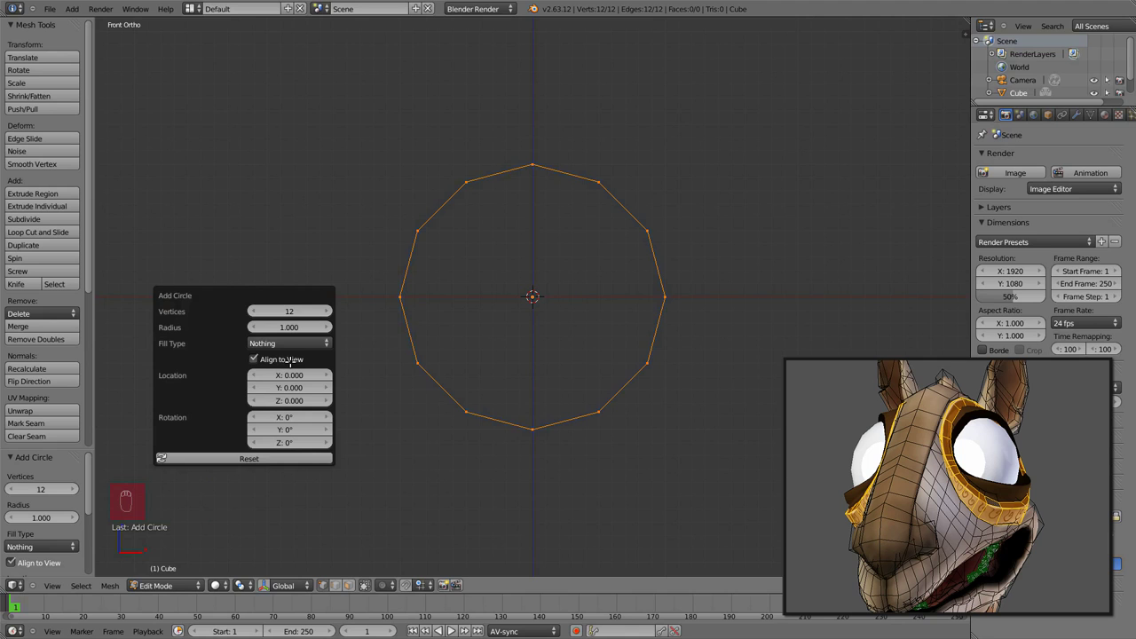
key("g")
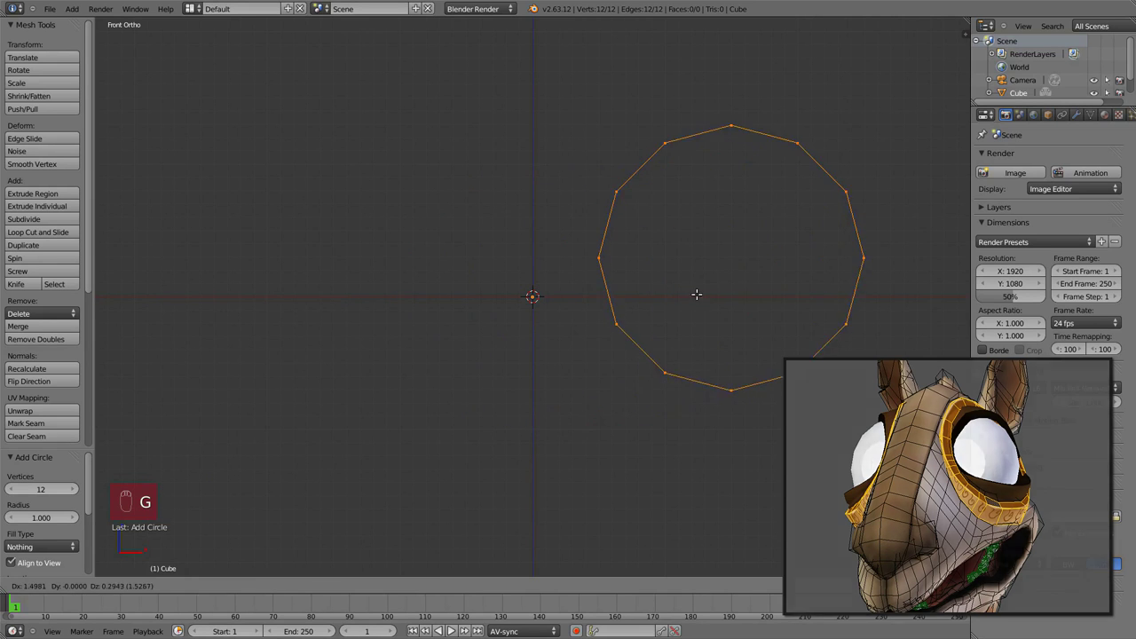
left_click(696, 283)
middle_click_drag(695, 282, 660, 306, "shift")
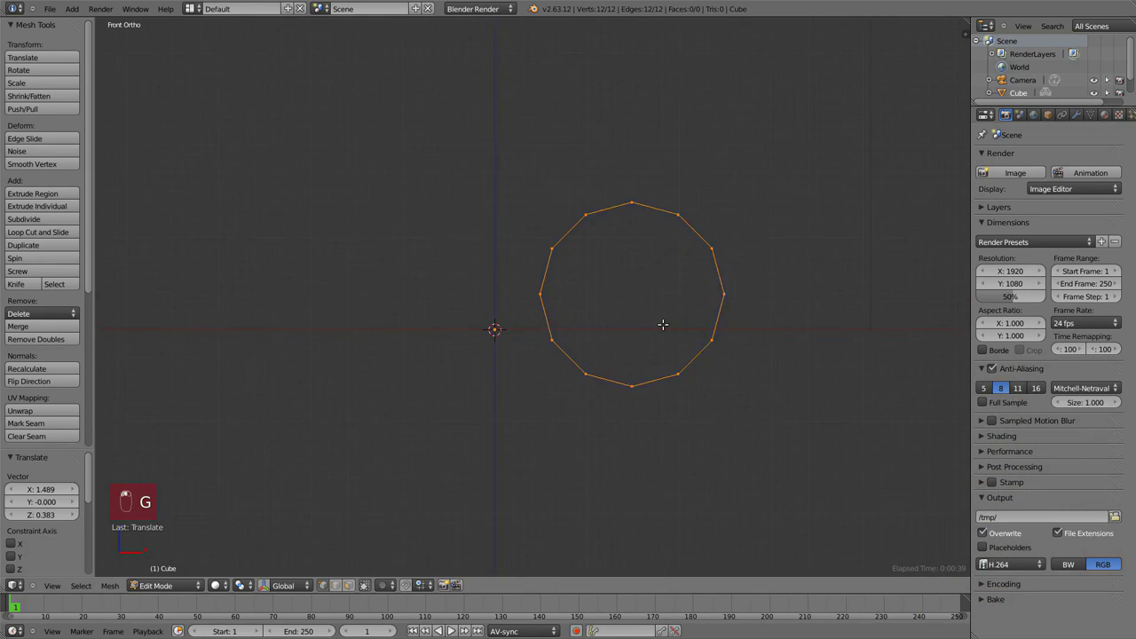
Add a Mirror modifier across the X axis and inspect both circles from an angle in Object Mode.
left_click(1076, 115)
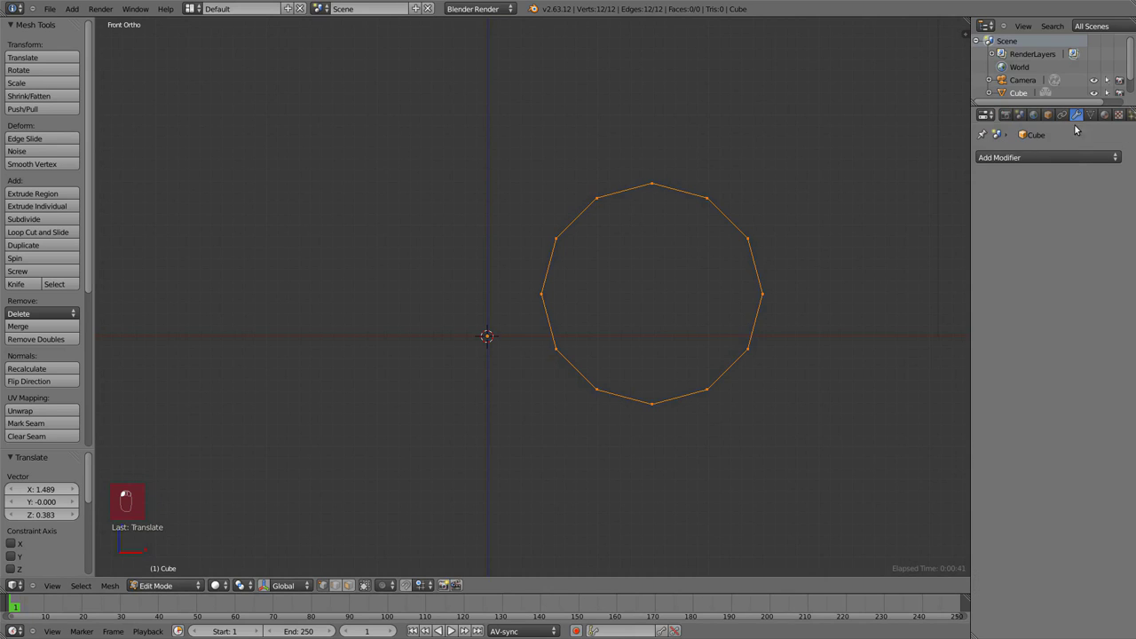
left_click(1073, 158)
left_click(857, 284)
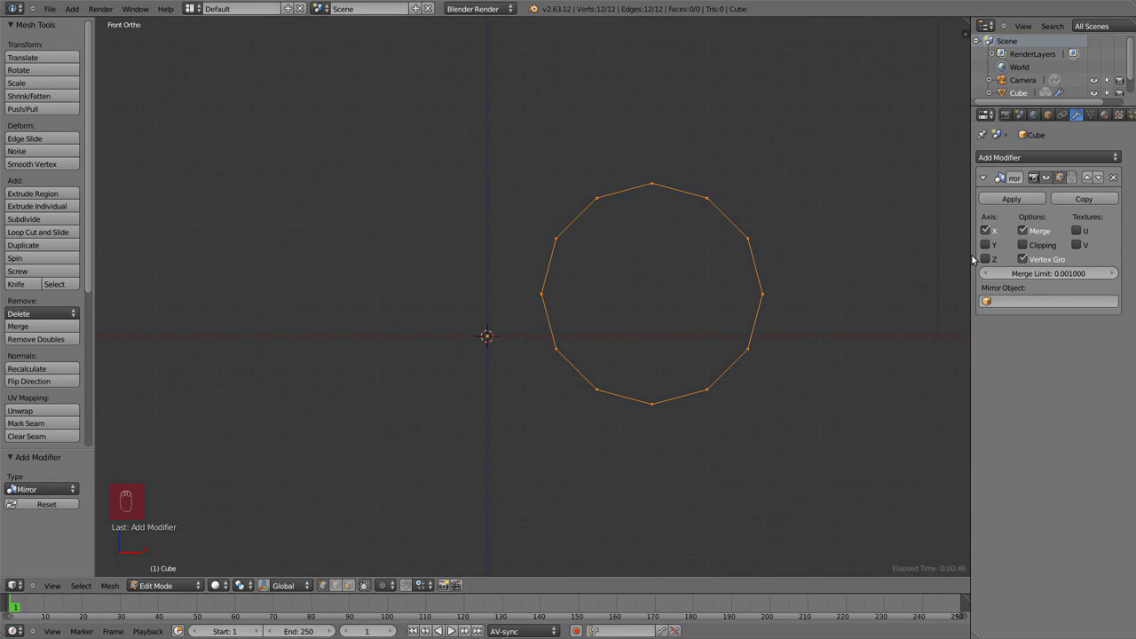
left_click_drag(970, 256, 869, 254)
key("z")
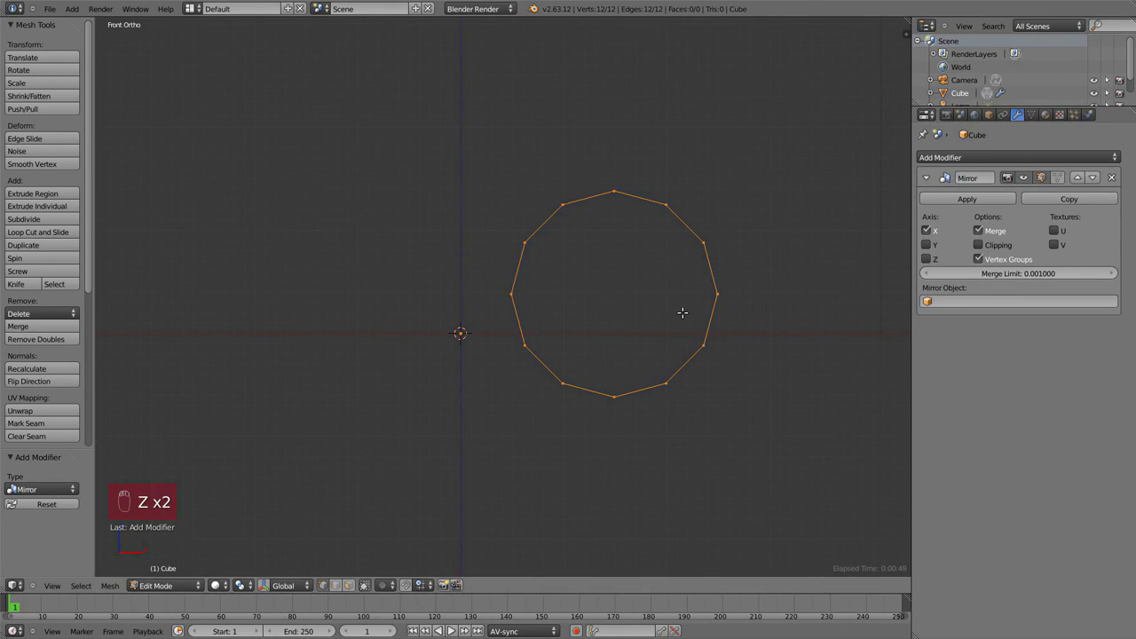
key("Tab")
right_click(524, 335)
middle_click_drag(553, 330, 436, 317)
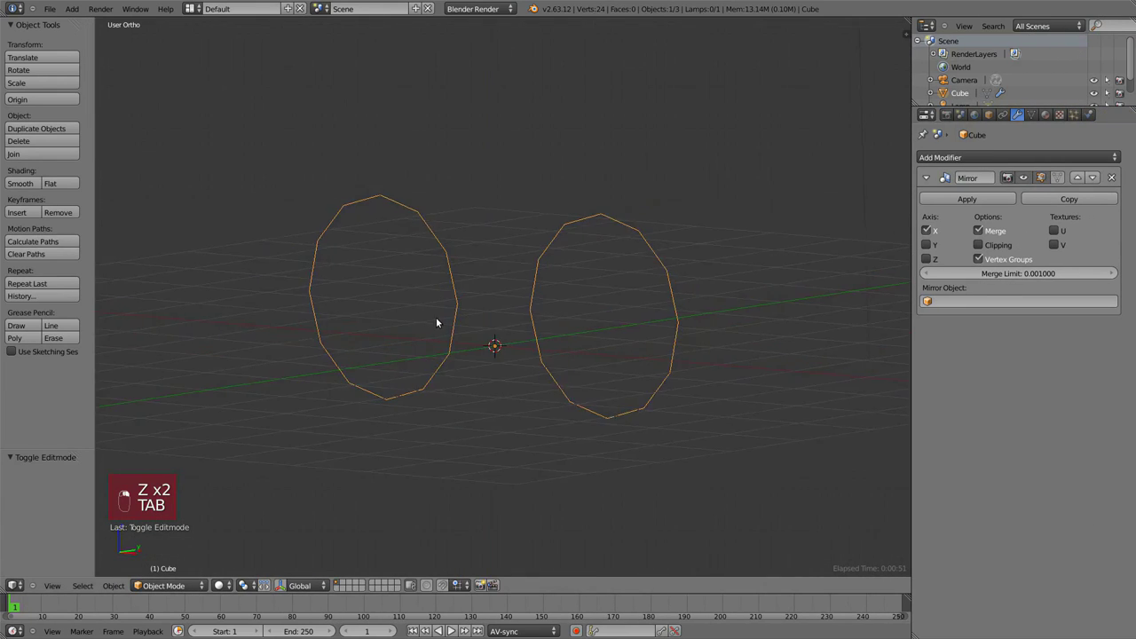
In front-view wireframe Edit Mode, tilt the original circle with trackball rotation until it is nearly edge-on.
key("KP_1")
key("Tab")
key("z")
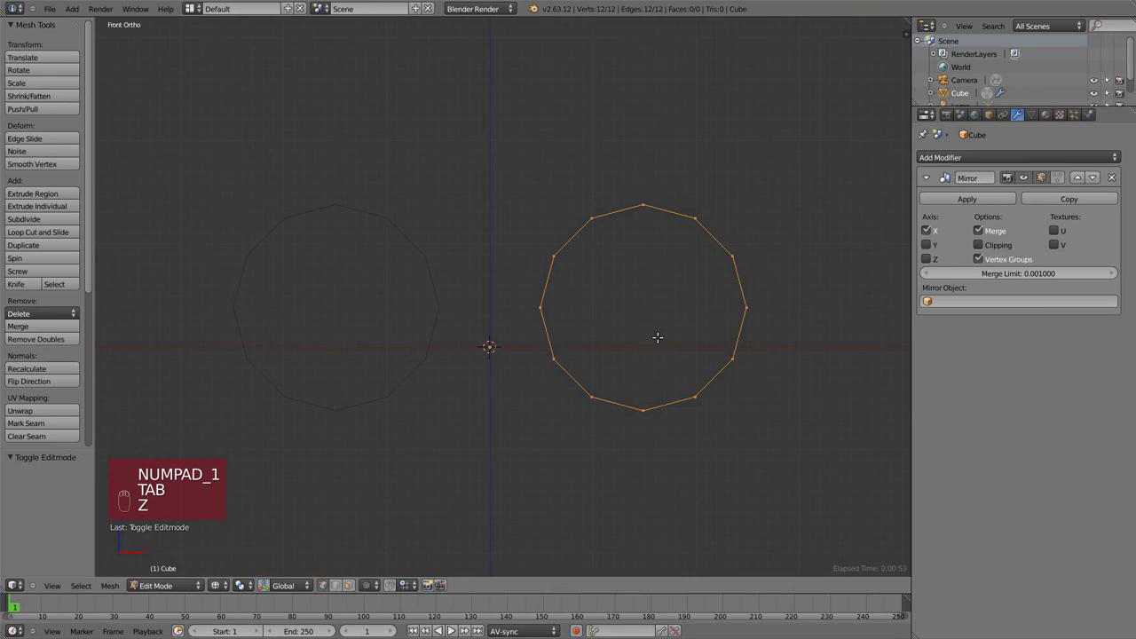
key("r")
left_click(758, 331)
key("r")
left_click(768, 307)
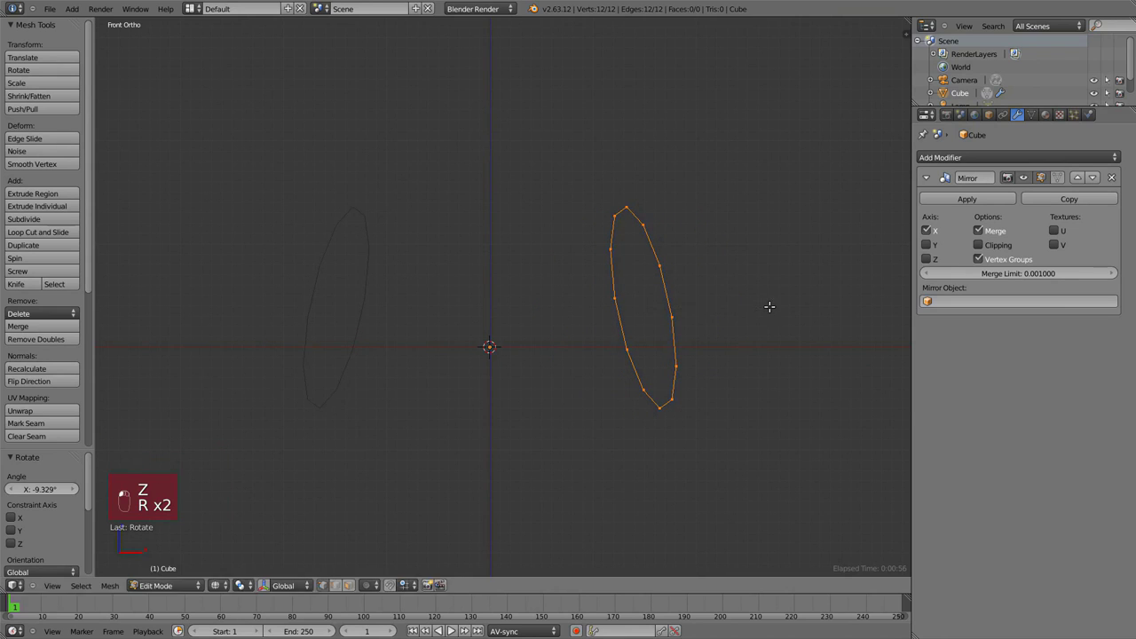
key("r")
key("r")
left_click(781, 306)
Move the tilted circle about -0.384 along X and 0.178 along Z, and trackball-rotate it slightly more edge-on.
key("g")
key("r")
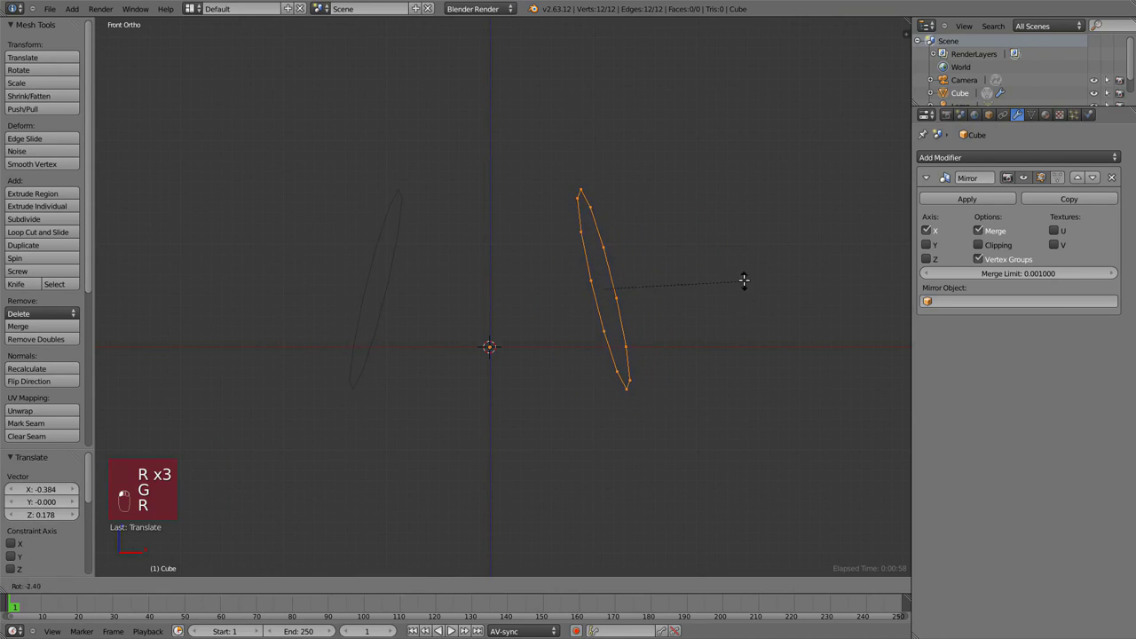
key("r")
left_click(745, 271)
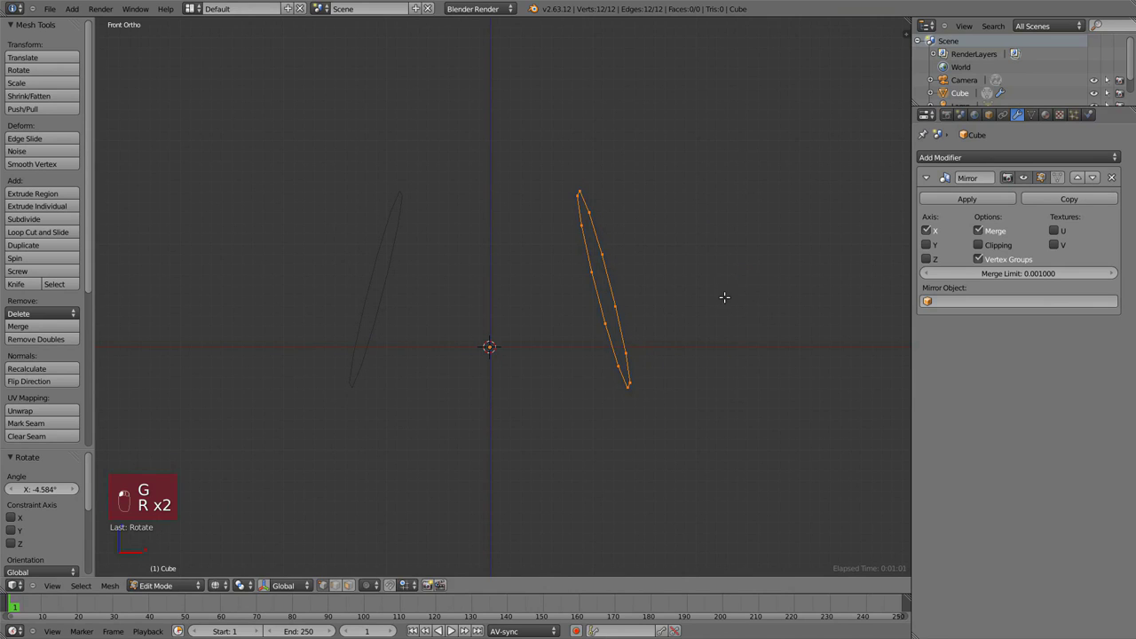
Extrude the circle in place and scale the new loop to about 0.678 to form a flat eye ring.
key("e")
left_click(737, 275)
key("s")
left_click(737, 302)
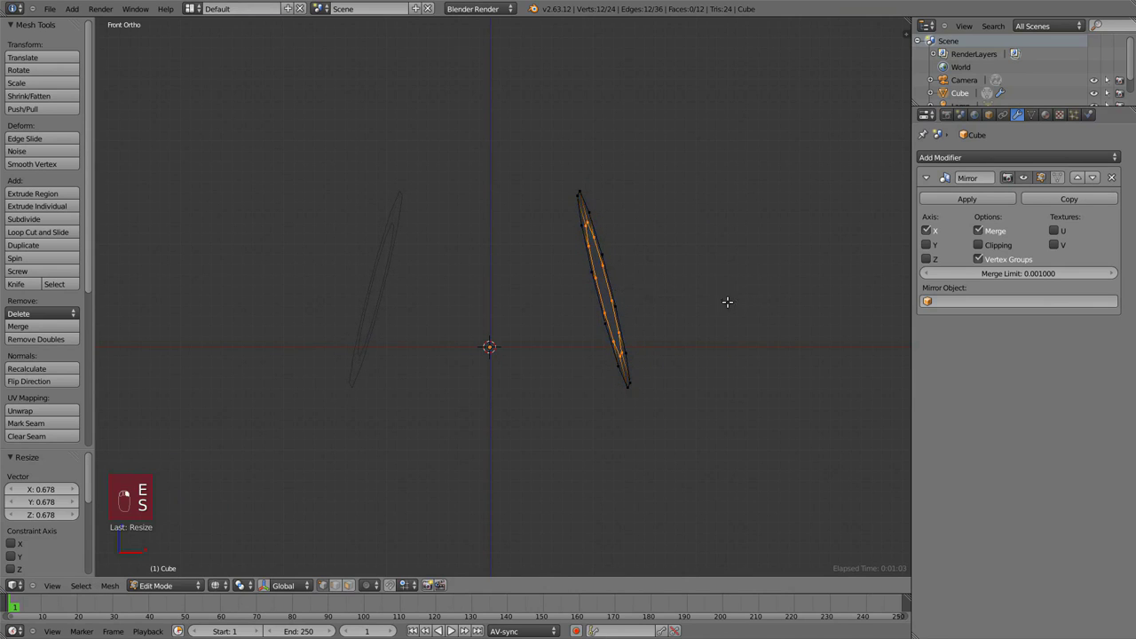
middle_click_drag(728, 301, 551, 286)
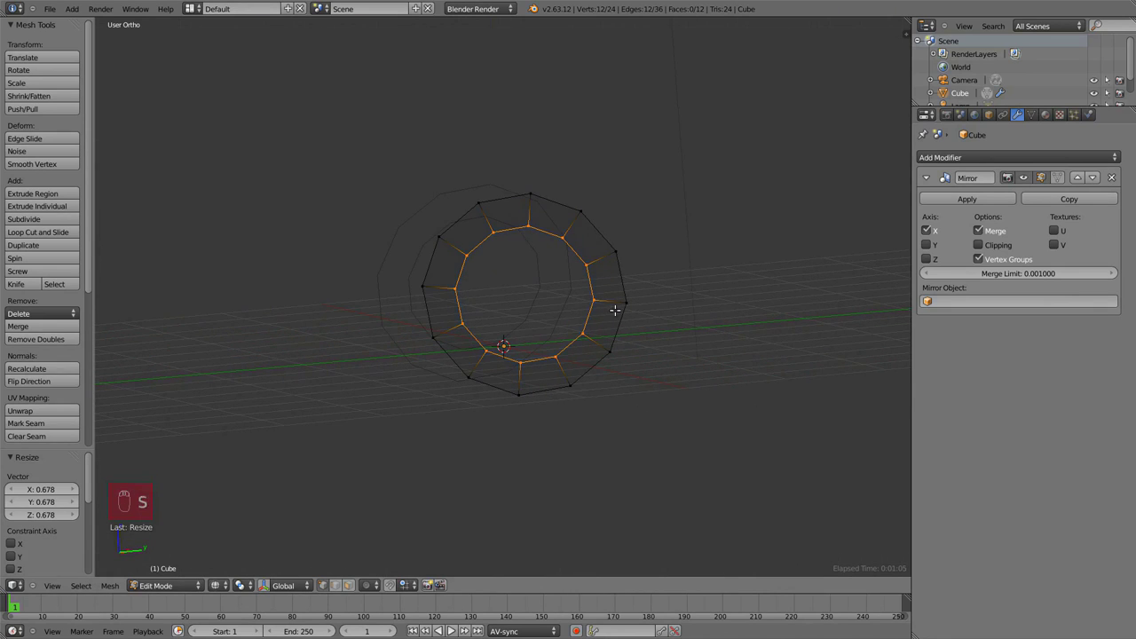
key("KP_1")
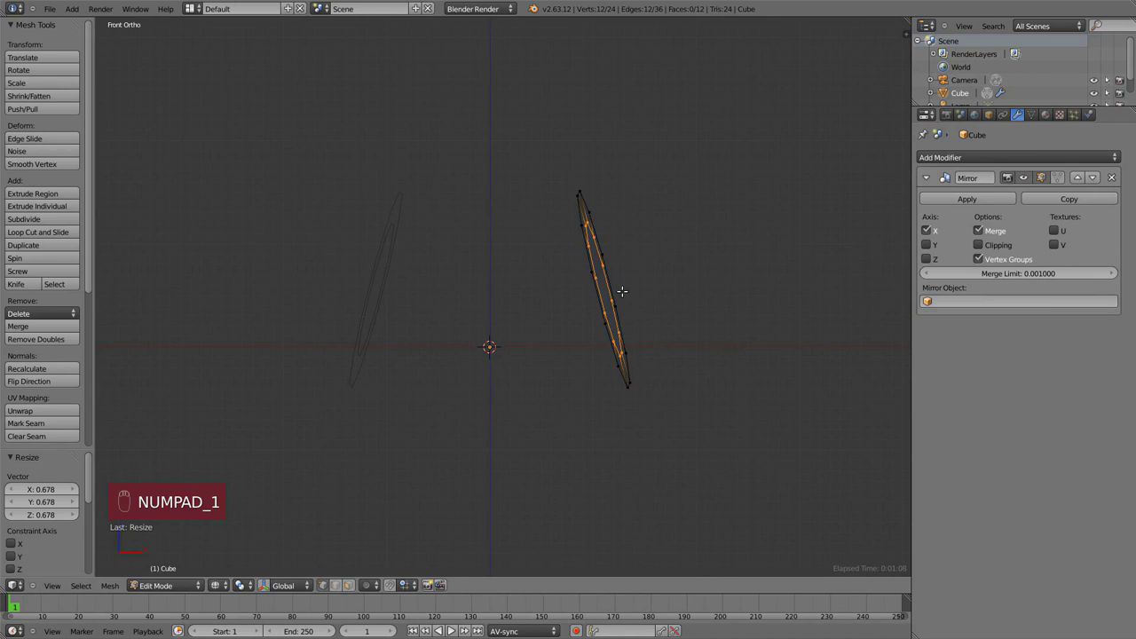
key("s")
left_click(611, 283)
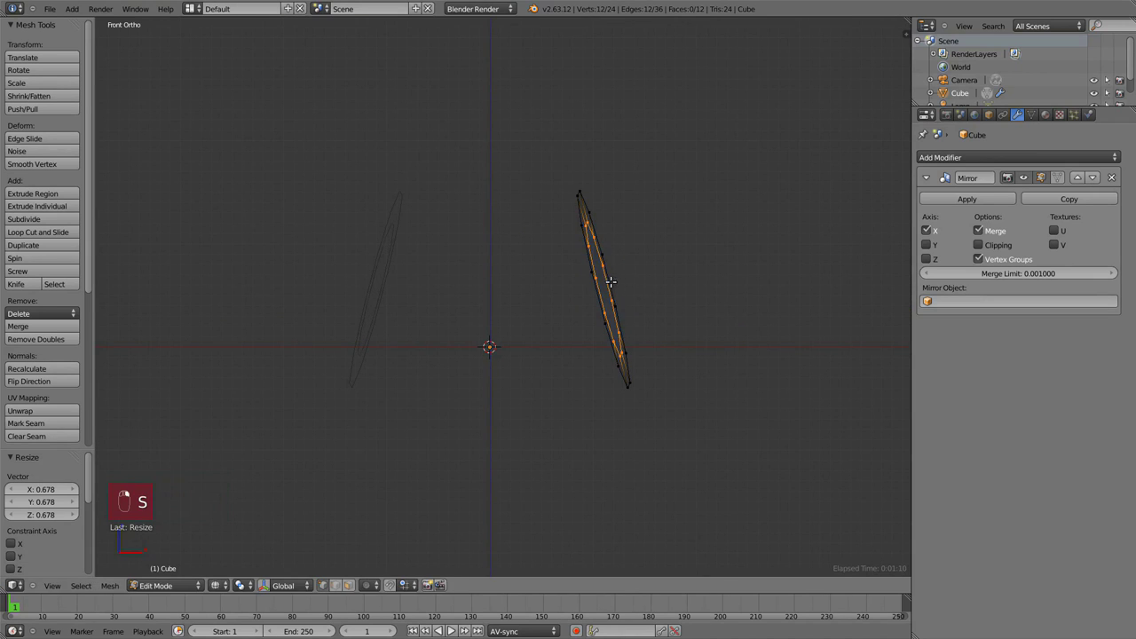
key("s")
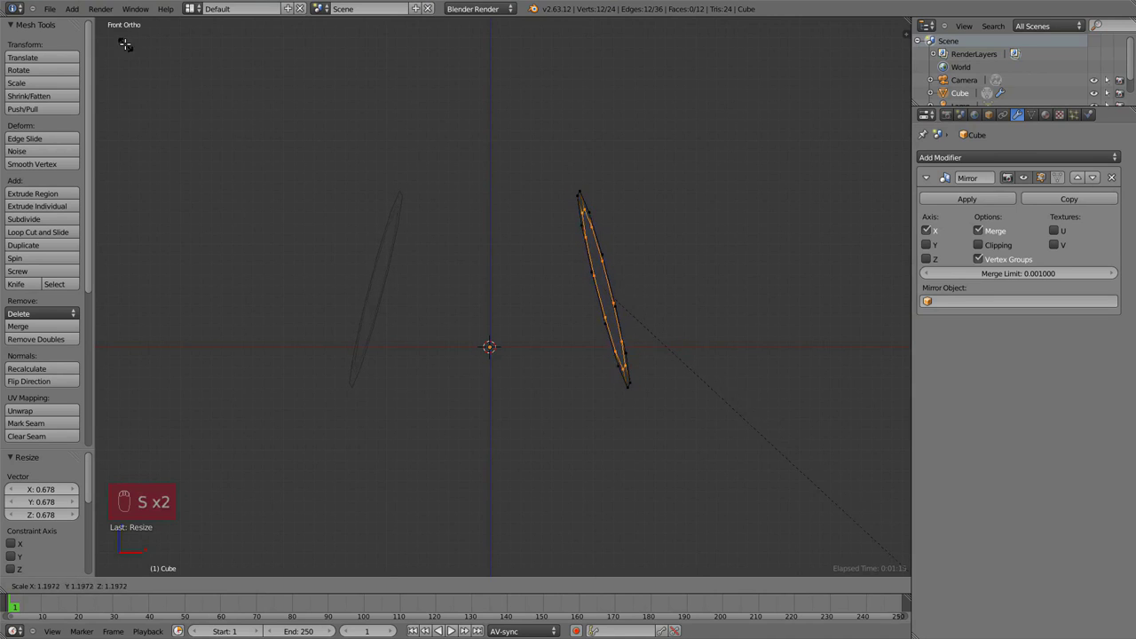
left_click(851, 536)
key("s")
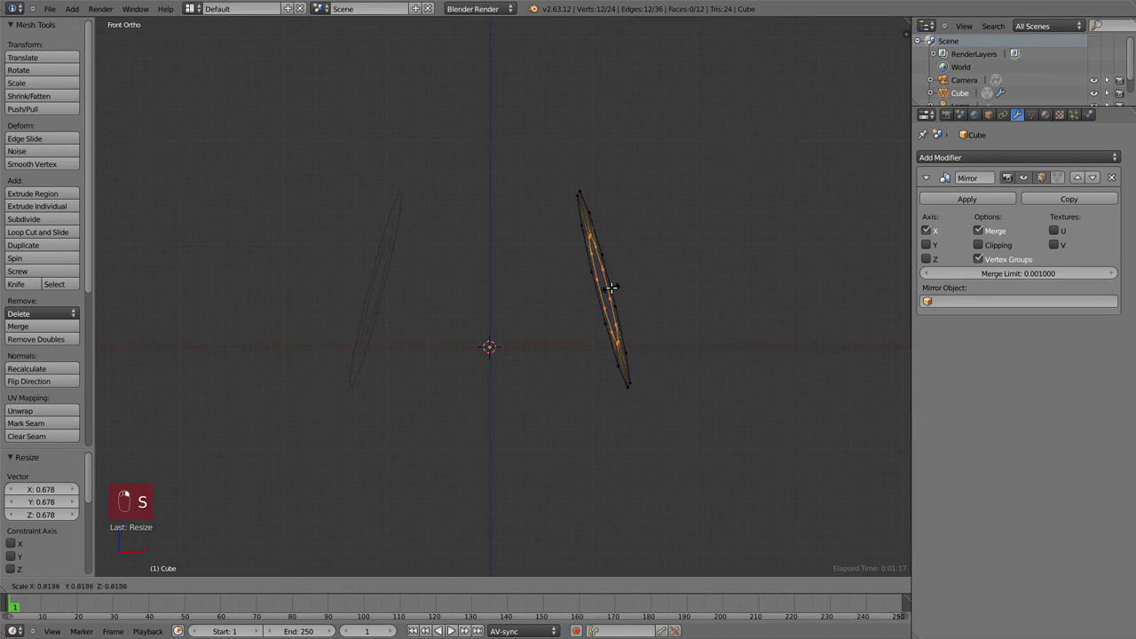
left_click(609, 283)
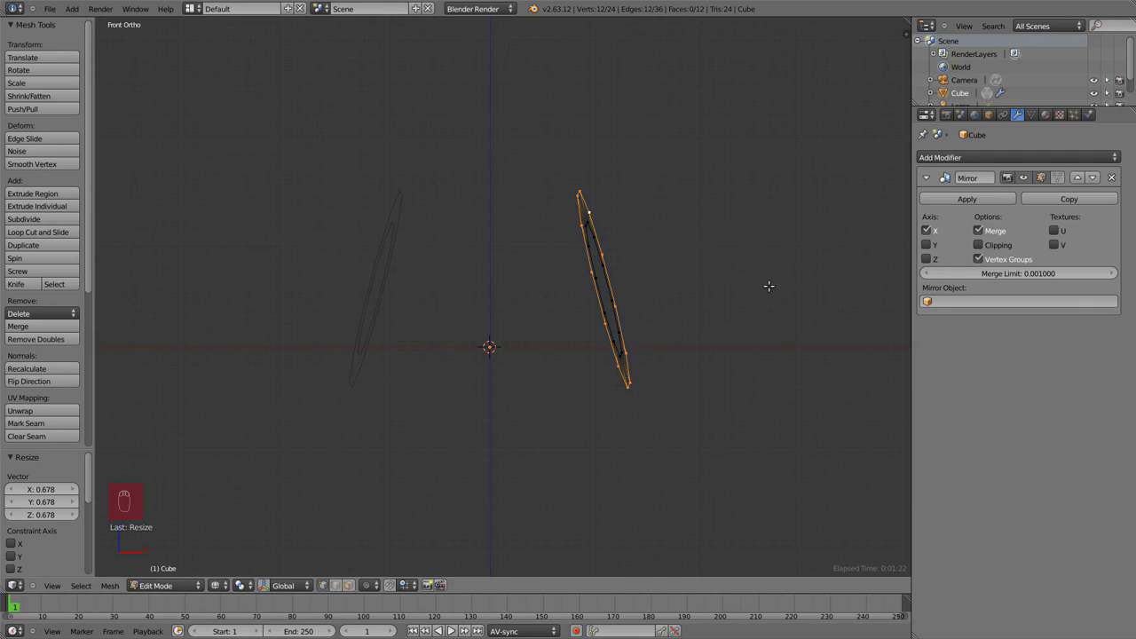
Extrude the outer loop about 0.224 toward the centre, rotate and scale it, and lower it about 0.149 in solid shading.
key("e")
key("r")
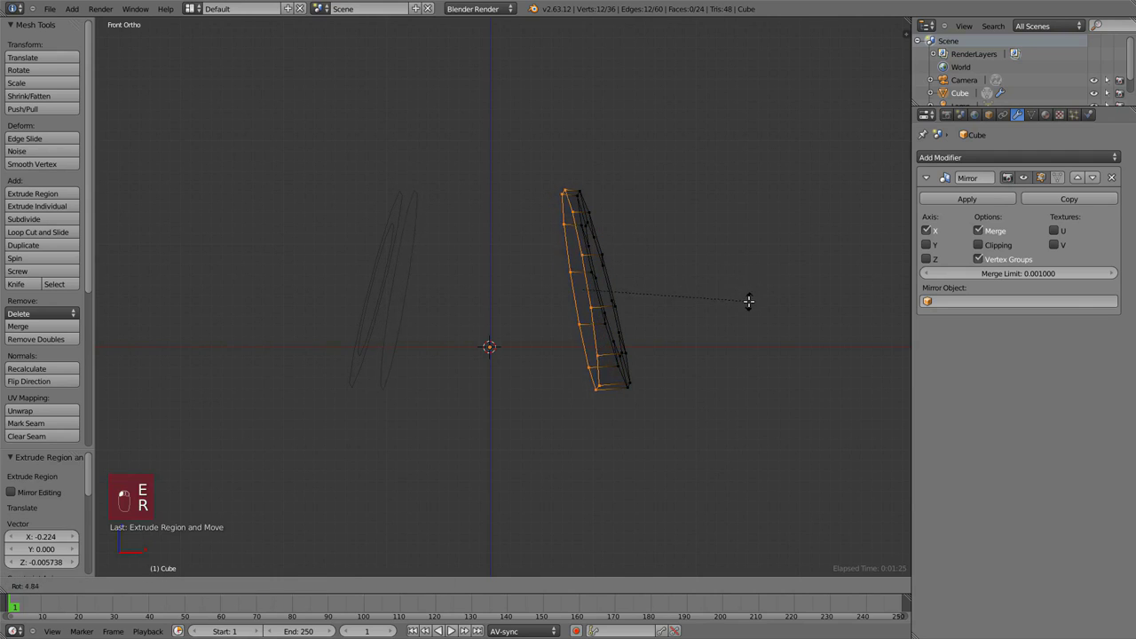
left_click(751, 302)
key("s")
left_click(768, 313)
key("z")
key("g")
left_click(766, 332)
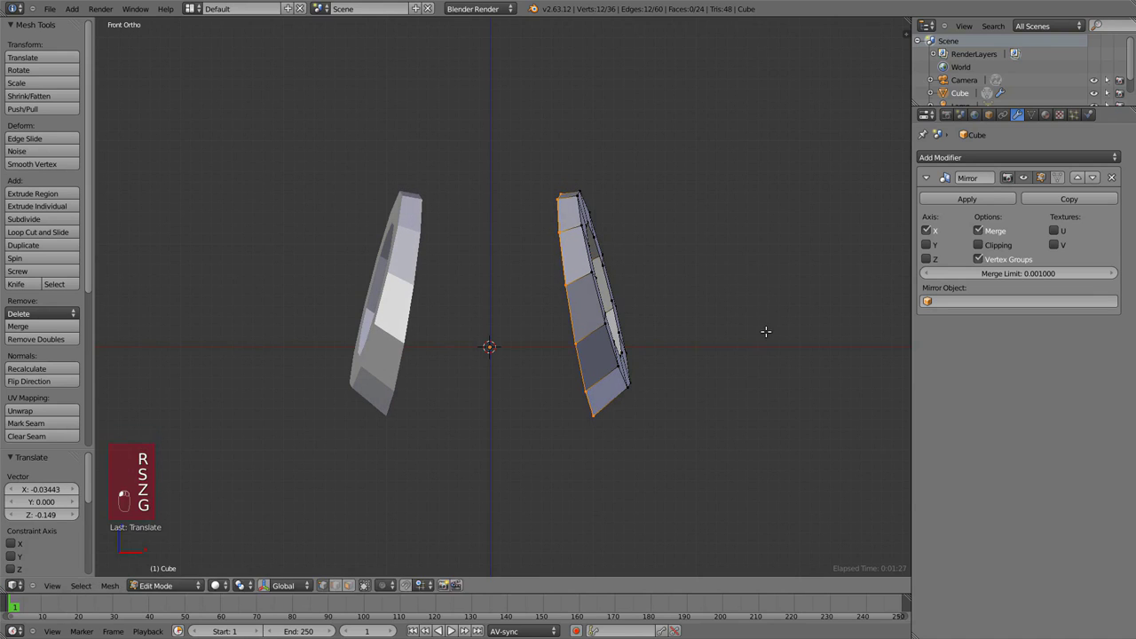
Refine the extruded outer loop's scale and rotation, and shift it about 0.052 toward the centre.
key("s")
left_click(774, 332)
key("r")
left_click(772, 329)
key("g")
left_click(768, 326)
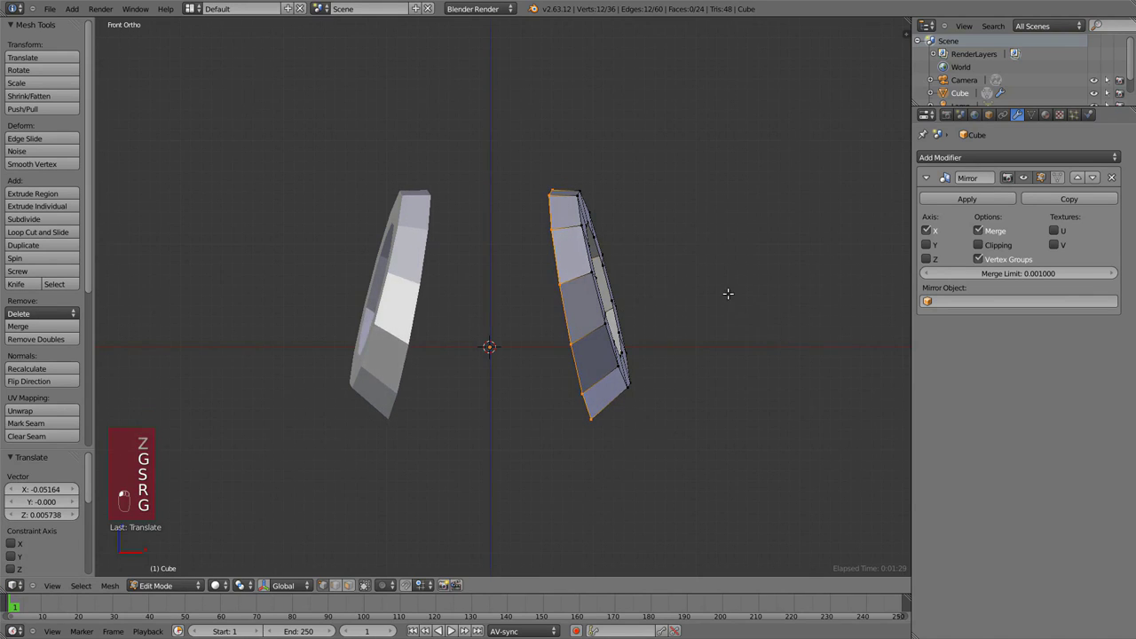
Select seven connected vertices along the top and back of the ring's inner-side rim and extrude them about 0.63 toward the mirror plane.
middle_click_drag(728, 294, 477, 253)
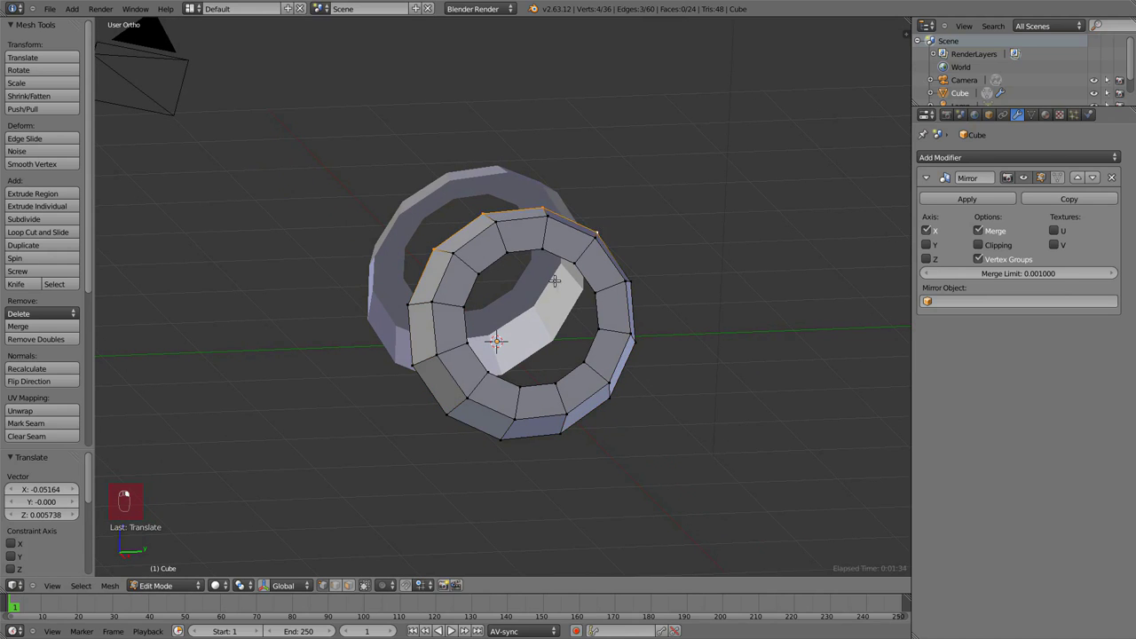
middle_click_drag(555, 280, 377, 296)
middle_click_drag(524, 288, 592, 320)
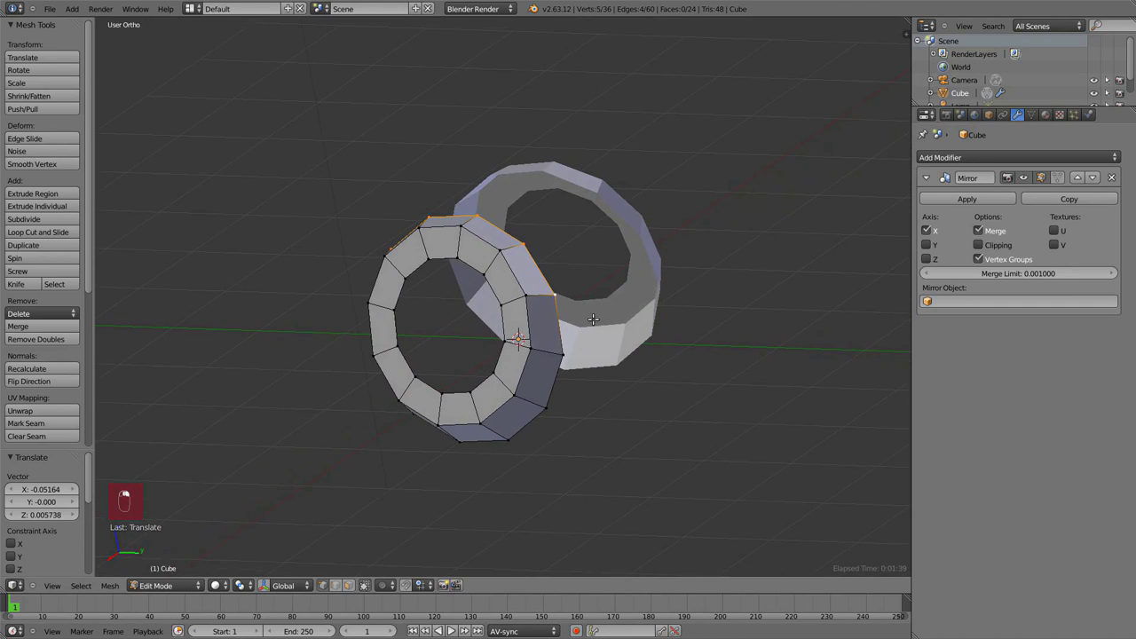
middle_click_drag(590, 359, 500, 337)
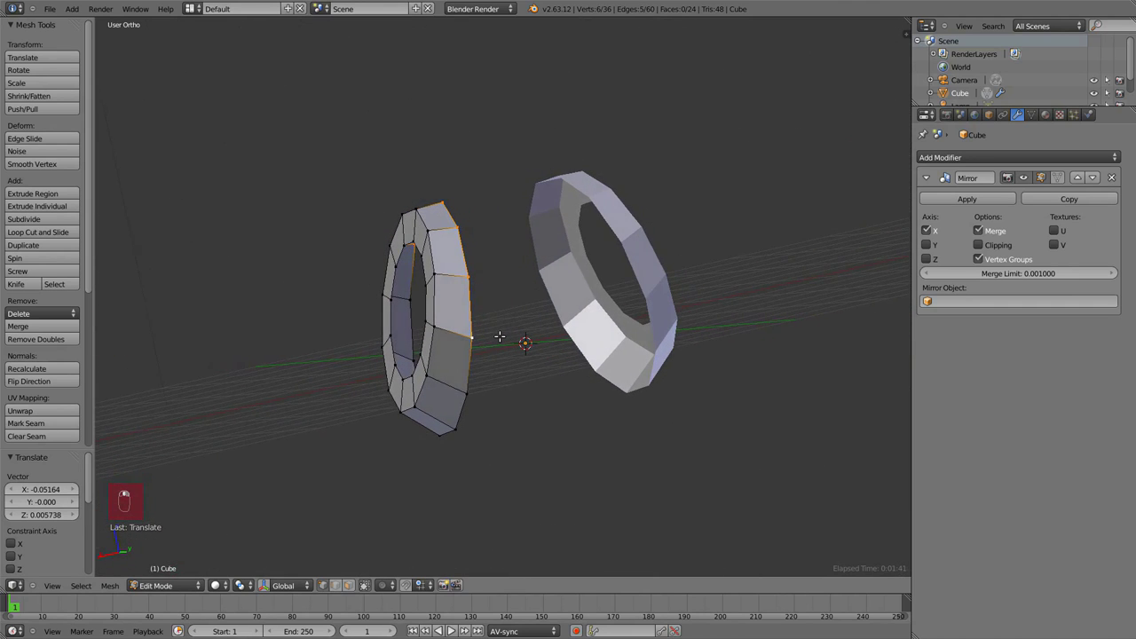
middle_click_drag(489, 387, 657, 359)
key("KP_1")
key("e")
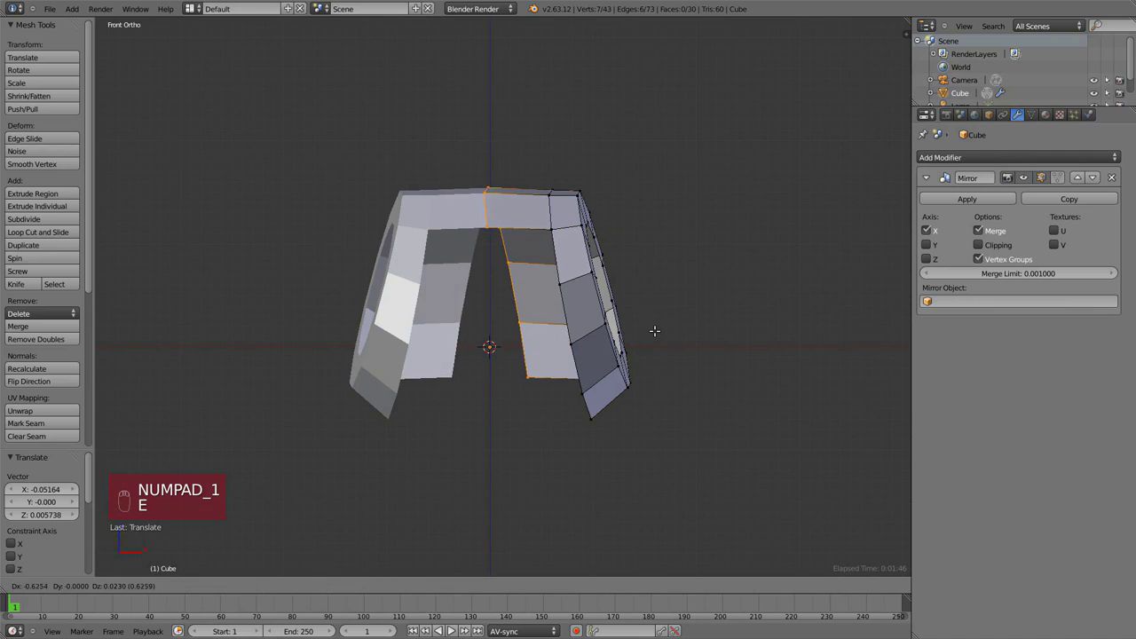
left_click(654, 332)
Shift the extruded edge strip across the mirror plane, rotate it more upright, and lower it about 0.12.
key("g")
left_click(619, 277)
key("r")
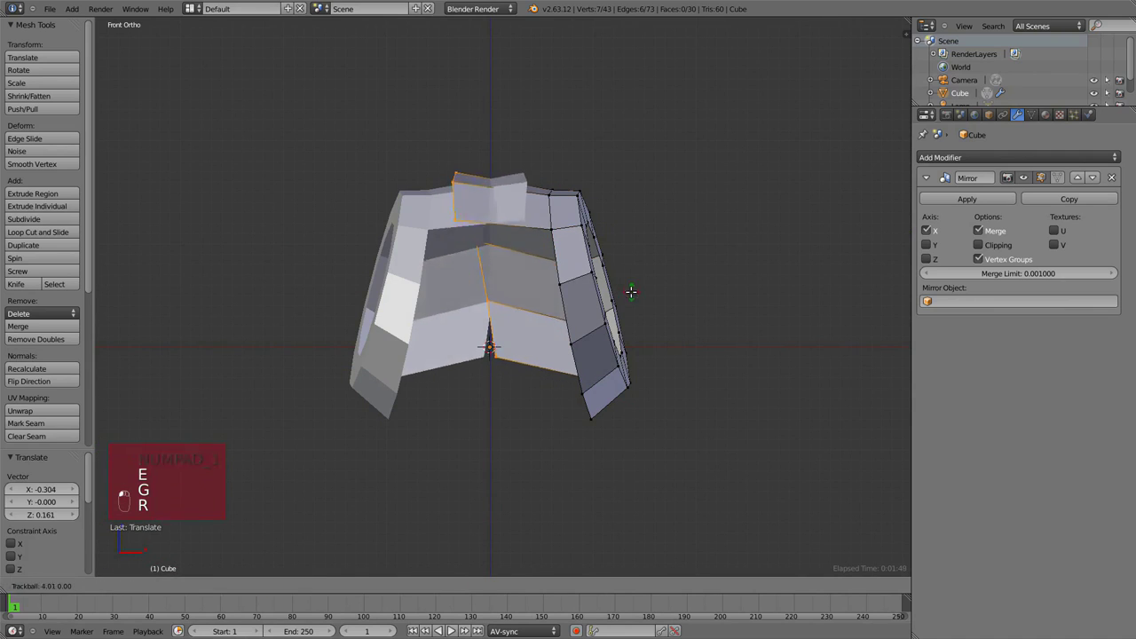
right_click(691, 241)
key("r")
left_click(707, 274)
key("g")
left_click(710, 280)
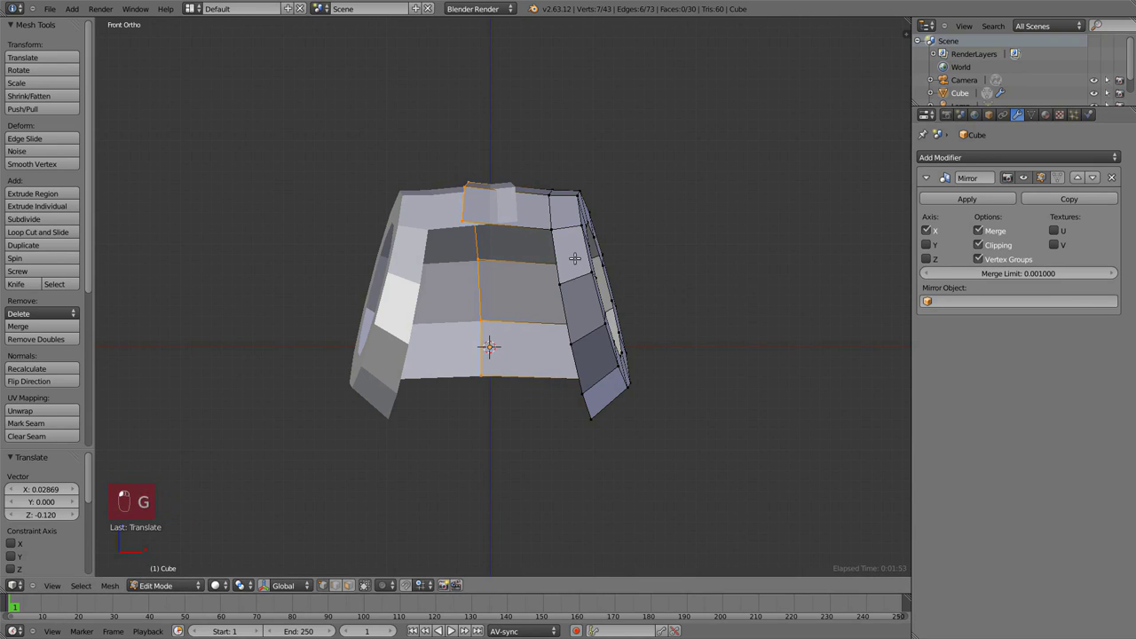
Enable Clipping on the Mirror modifier and move the extruded strip about 0.402 along X to join both halves at the centre.
key("g")
left_click(630, 265)
key("z")
key("z")
In the right view, select the front and lower-front rim vertices of the ring and extrude them forward as the snout.
mouse_move(693, 320)
middle_mouse_down()
mouse_move(511, 346)
mouse_move(697, 325)
mouse_move(599, 262)
mouse_move(523, 302)
middle_mouse_up()
key("KP_3")
key("KP_3")
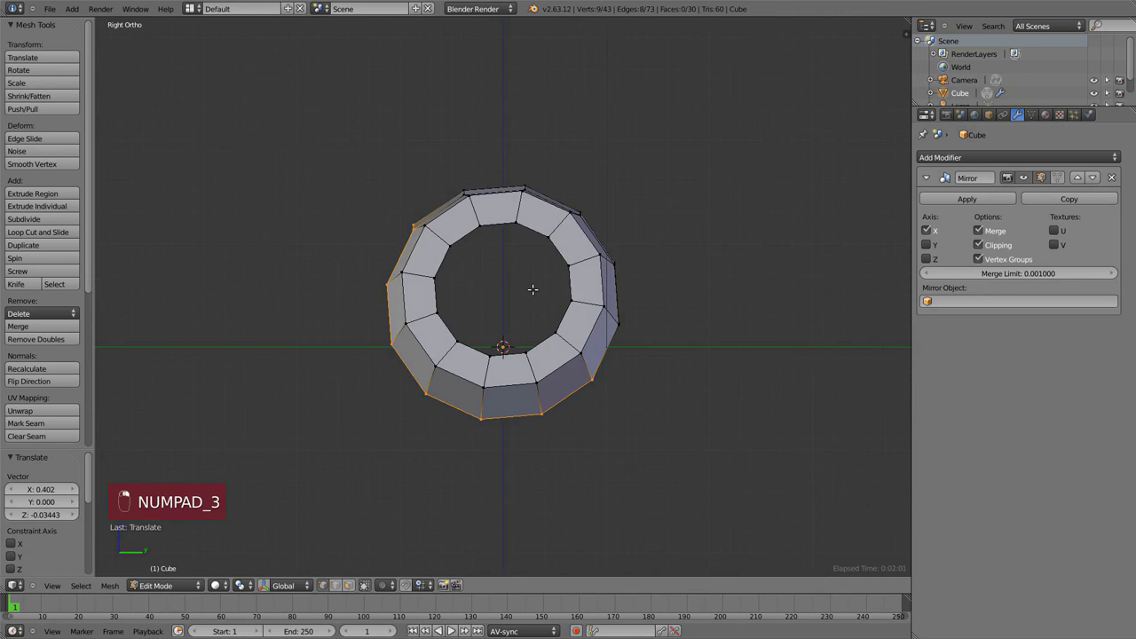
key("b")
middle_click_drag(654, 455, 495, 323)
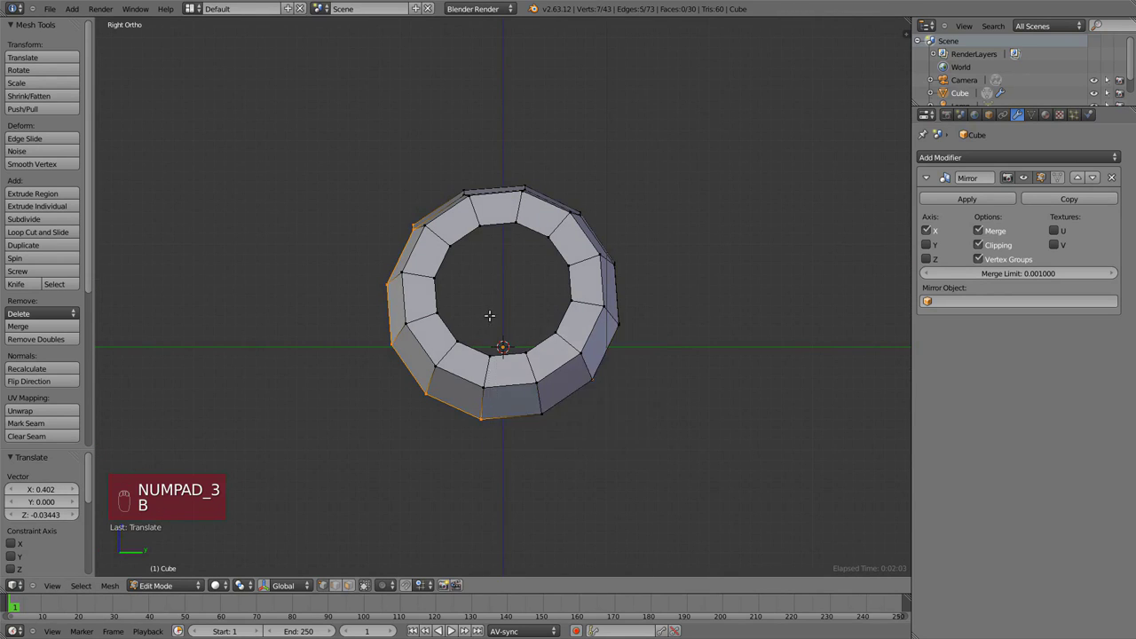
middle_click_drag(480, 260, 593, 254, "shift")
key("e")
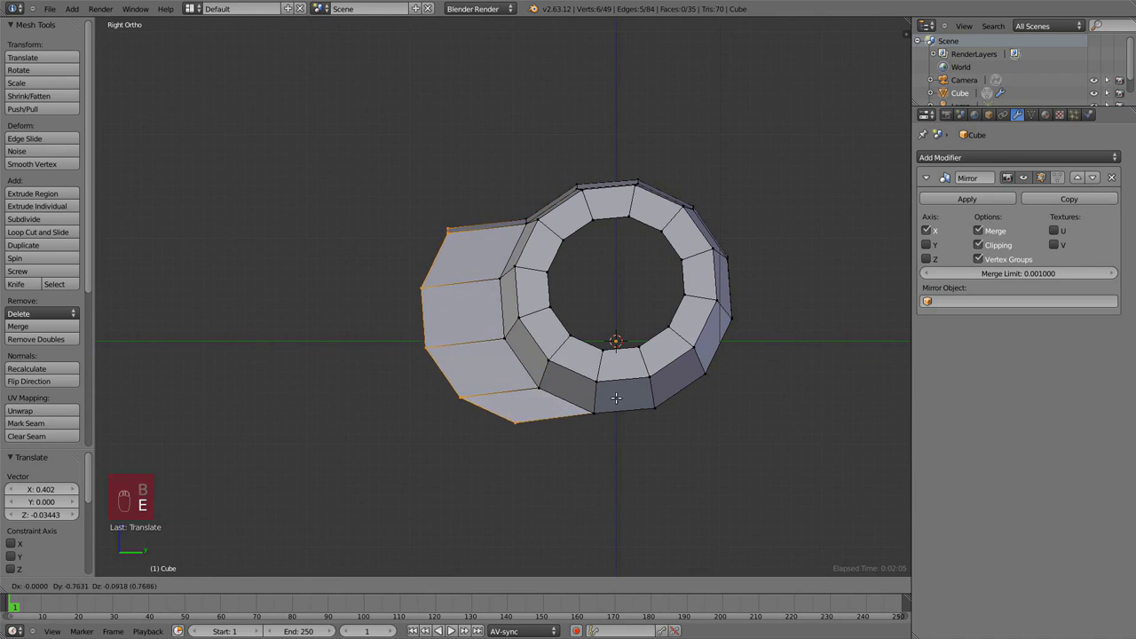
left_click(558, 400)
Scale down the extruded snout edge and rotate it to taper the muzzle.
key("s")
left_click(643, 396)
key("r")
left_click(623, 418)
Move the middle vertices of the snout's front rim back toward the eye, forming a concave mouth profile in the right view.
key("a")
key("b")
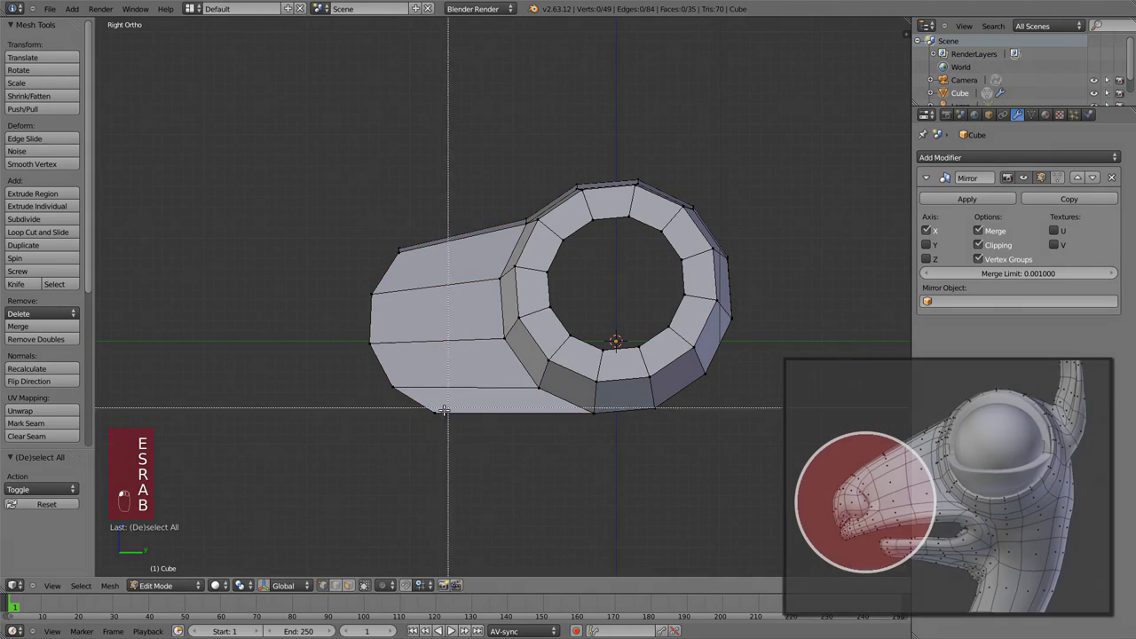
left_click_drag(444, 409, 339, 277)
key("g")
left_click(396, 285)
right_click(422, 340)
key("g")
left_click(440, 334)
key("a")
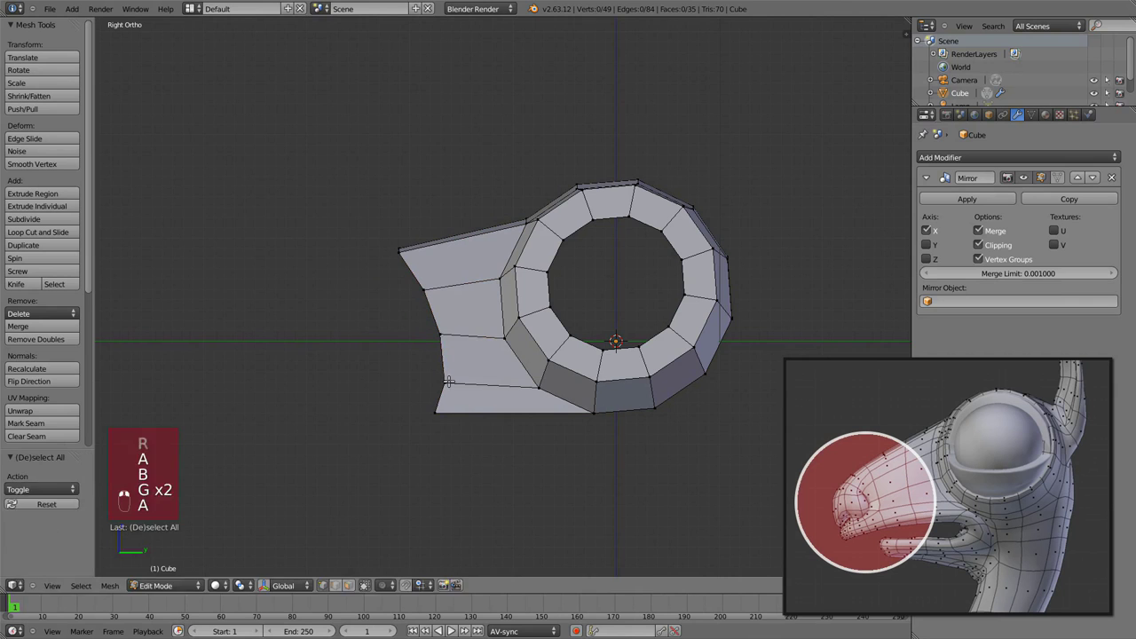
Move the two lowest rim vertices forward as a protruding lower lip and shift the mouth-corner vertex forward and down.
right_click(449, 382)
key("g")
left_click(392, 385)
key("g")
right_click(437, 413)
right_click(436, 411)
key("g")
left_click(372, 409)
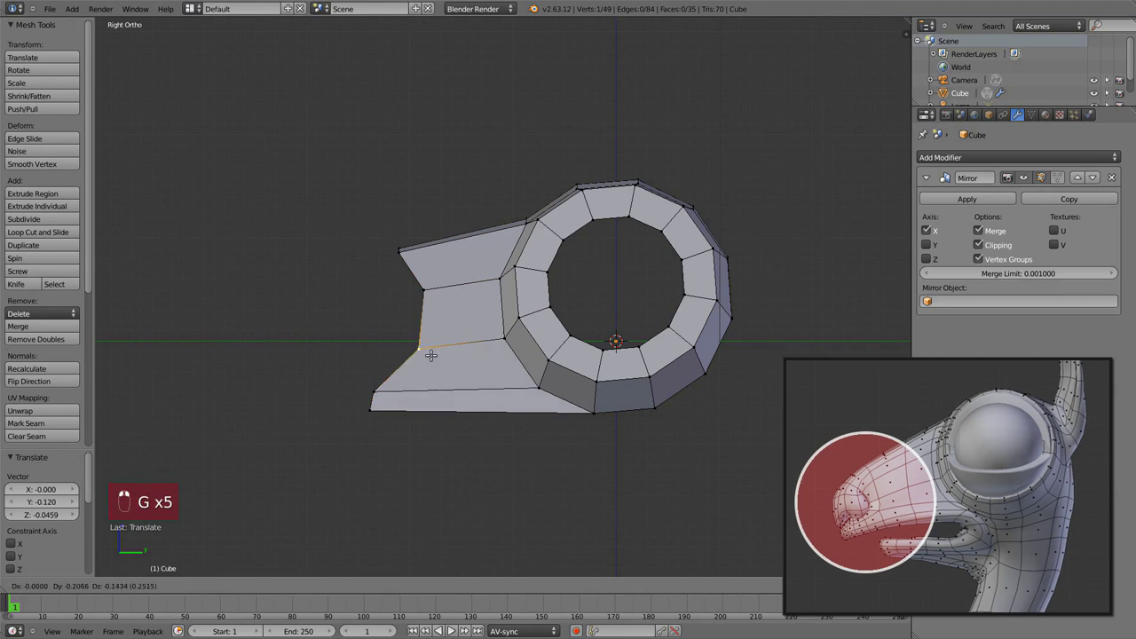
left_click(429, 357)
Select the snout's whole front edge loop and move it about 0.195 forward and 0.086 down in the right view.
middle_click_drag(432, 356, 586, 335)
key("a")
key("a")
right_click(457, 330, "alt")
key("KP_3")
key("g")
left_click(383, 333)
scroll(460, 334, "down", 1)
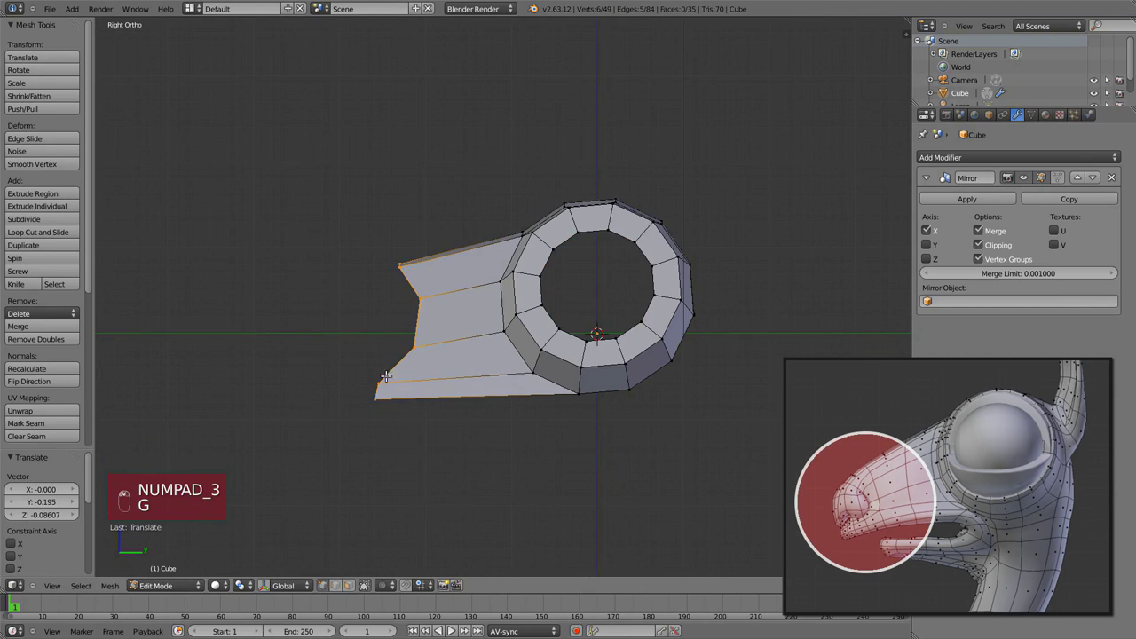
Box-select the two lower lip vertices and reposition them in the front view.
middle_click_drag(386, 376, 418, 375)
key("KP_3")
key("a")
key("a")
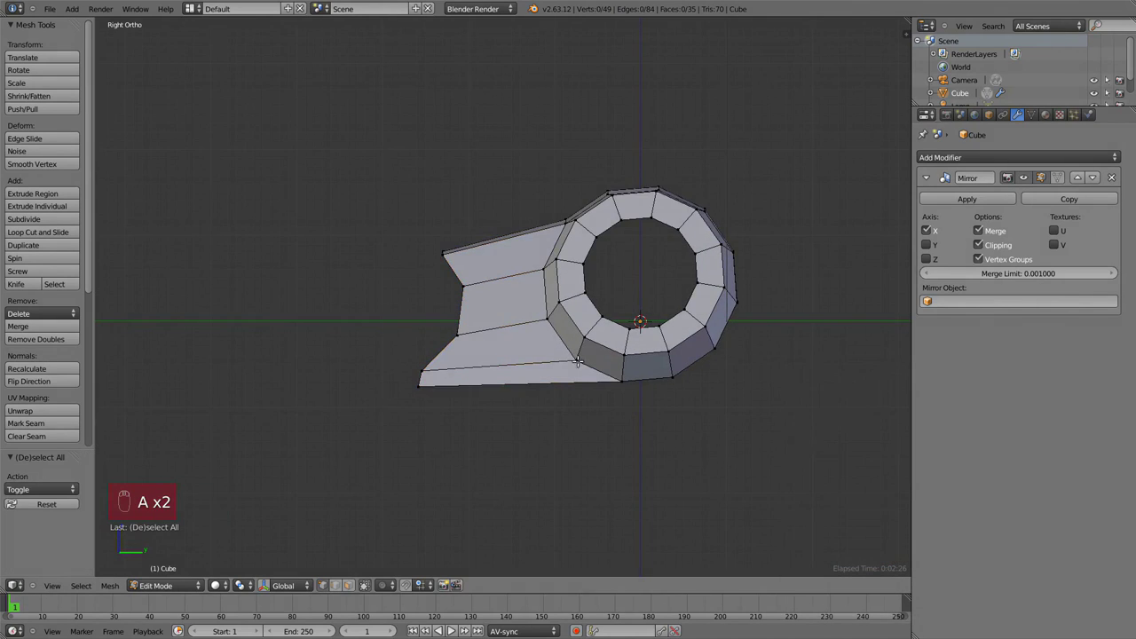
middle_click_drag(578, 361, 634, 307)
key("b")
left_click_drag(396, 356, 444, 401)
key("KP_1")
key("g")
key("KP_3")
Select the snout's front edge in the right view and move it about 0.52 forward and 0.05 down.
key("a")
key("a")
key("b")
key("g")
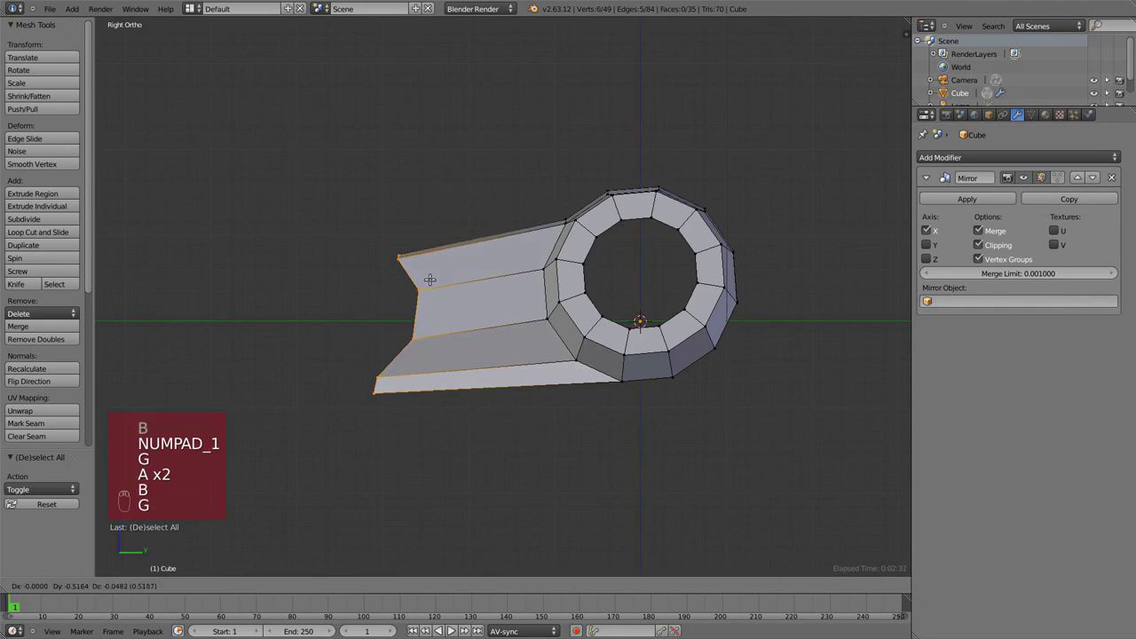
left_click(430, 280)
Adjust the lip vertices in the front view and extrude the lower lip's end edge across to the mirror centre.
key("KP_1")
key("g")
left_click(541, 348)
right_click(545, 373, "shift")
key("e")
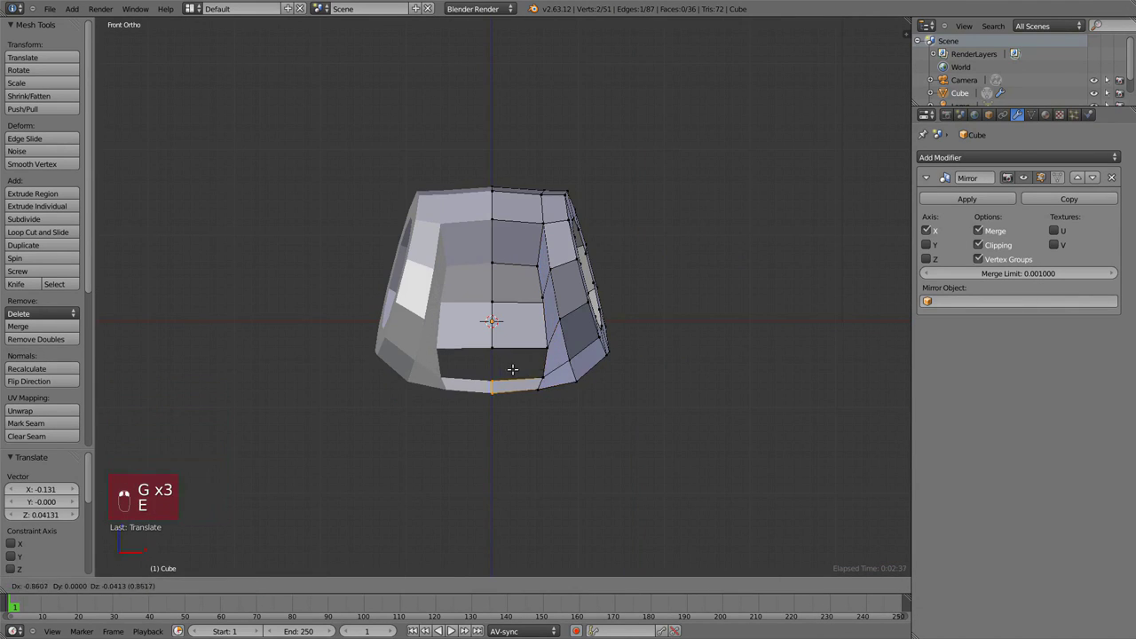
left_click(497, 370)
Move the extruded centre edge of the lower lip forward in the right view.
middle_click_drag(497, 370, 469, 423)
key("KP_3")
key("g")
left_click(371, 329)
Add a vertical loop cut through the middle of the new lower lip face.
key("ctrl+r")
scroll(419, 364, "up", 5)
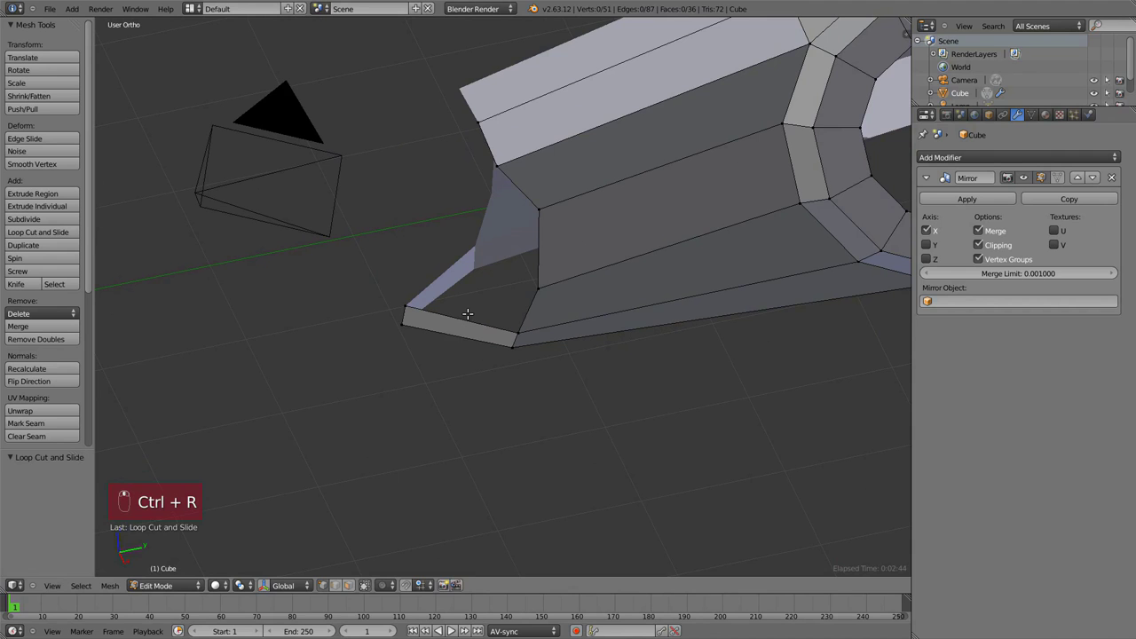
key("ctrl+r")
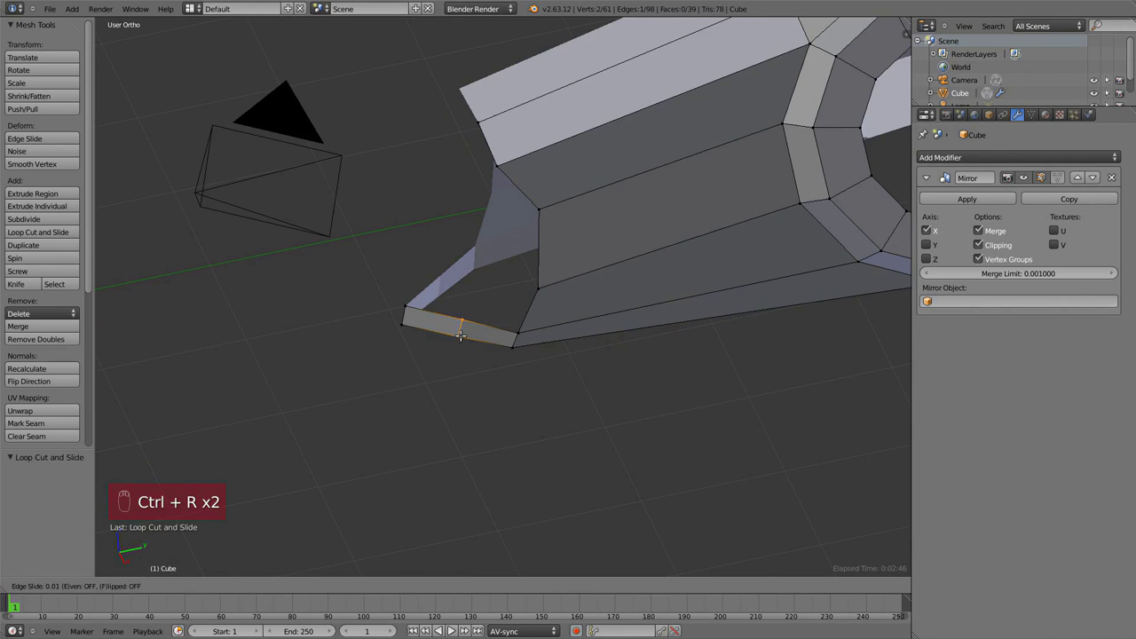
left_click(461, 336)
Move the loop cut's vertices forward and adjust them in the front view to round the lower lip.
mouse_move(616, 298)
middle_mouse_down()
mouse_move(560, 316)
mouse_move(535, 352)
mouse_move(693, 310)
mouse_move(661, 274)
mouse_move(541, 243)
mouse_move(548, 266)
middle_mouse_up()
key("g")
left_click(540, 331)
key("g")
left_click(661, 274)
key("KP_1")
key("g")
left_click(658, 282)
In wireframe front view, move the lip-corner vertices outward and up, and nudge the two mouth-rim vertices above them to match.
key("KP_3")
key("z")
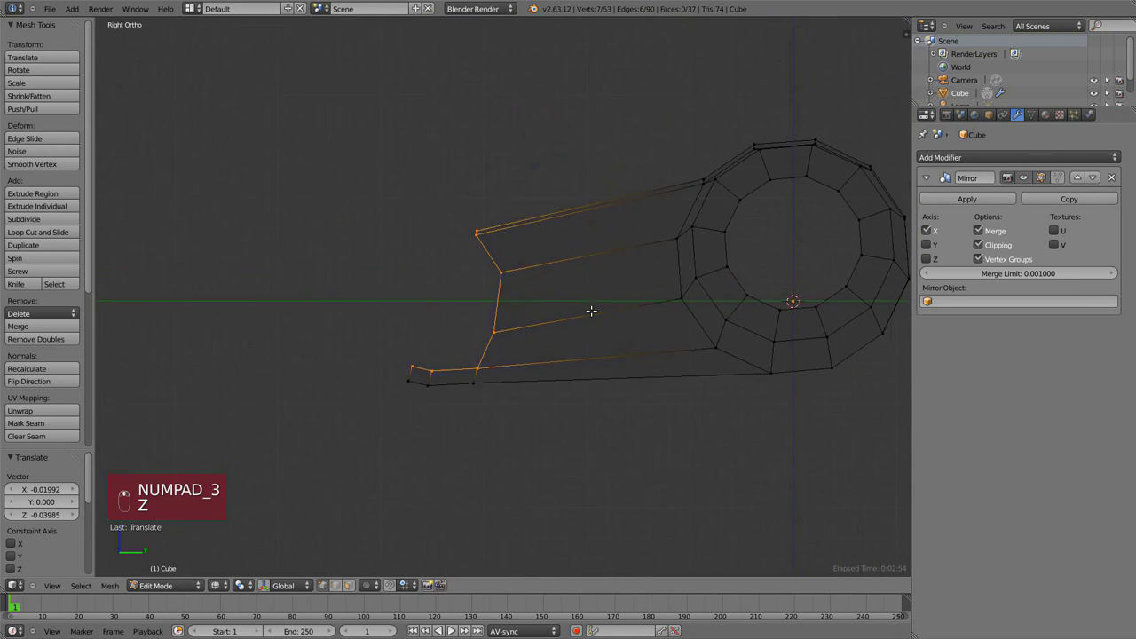
scroll(603, 335, "up", 5)
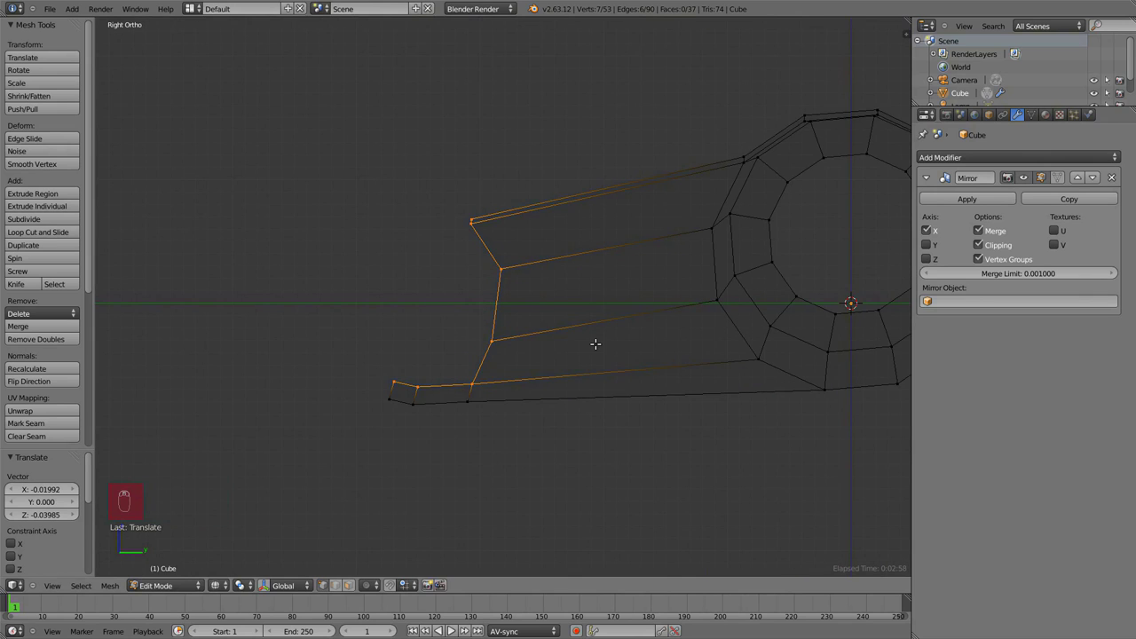
key("KP_1")
key("z")
key("z")
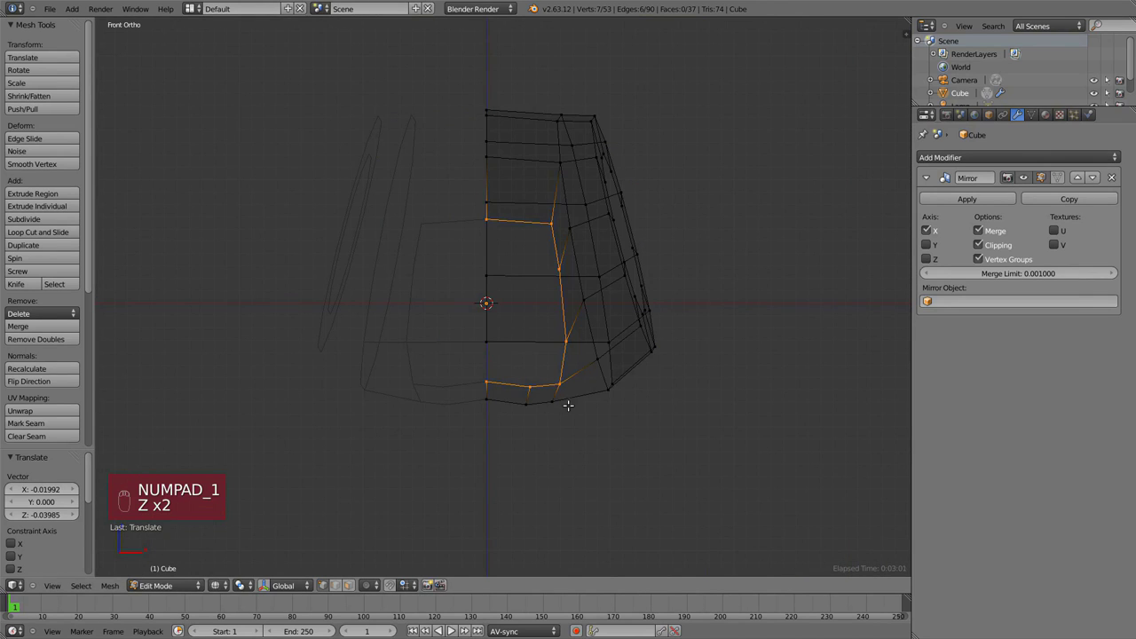
key("a")
key("b")
left_click_drag(567, 405, 545, 355)
key("g")
key("g")
left_click(581, 331)
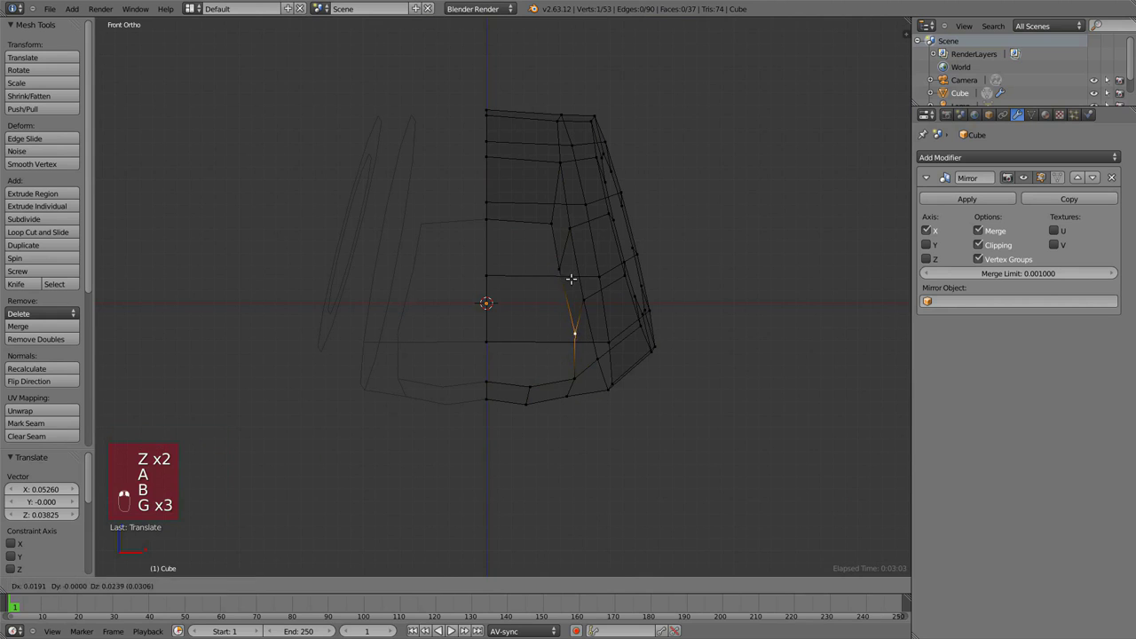
right_click(561, 269)
key("g")
left_click(565, 263)
Extrude the selected mouth-opening edge loop in the right view and scale it to 0.78.
key("KP_3")
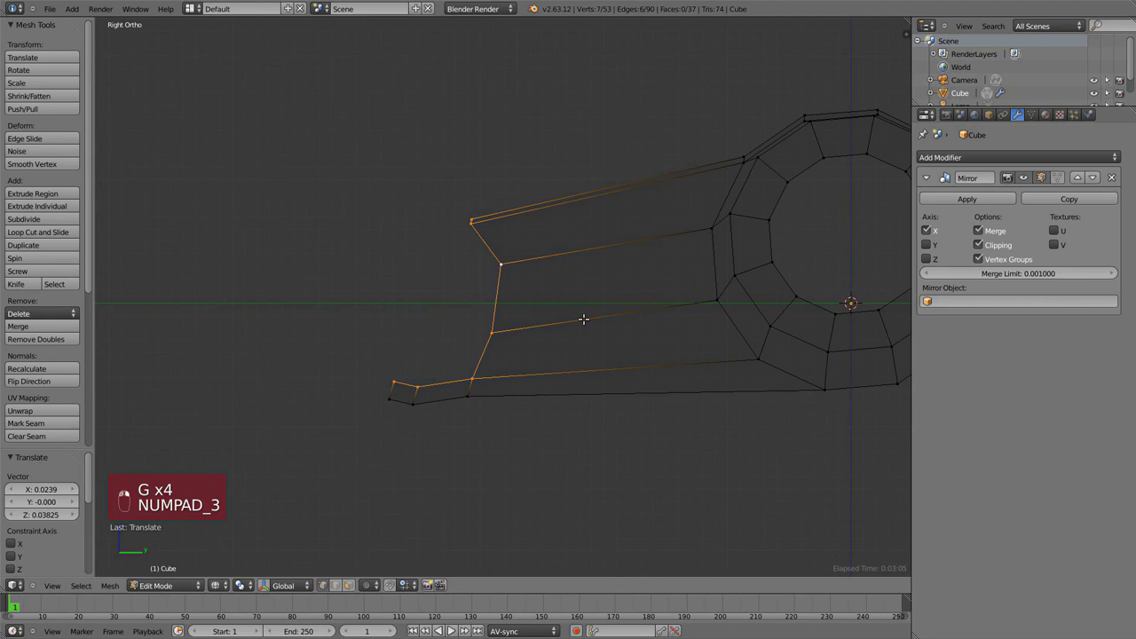
key("e")
key("s")
left_click(590, 307)
key("r")
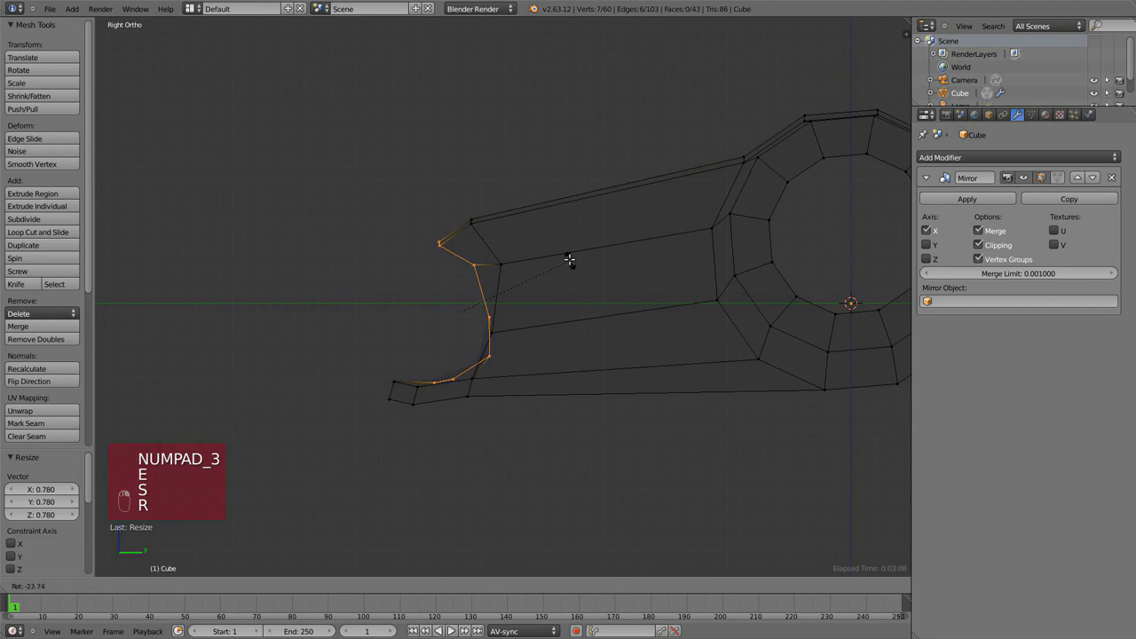
right_click(568, 259)
Deselect the lower lip vertices, then rotate the upper extruded vertices and move them about 0.378 forward and 0.143 down.
key("b")
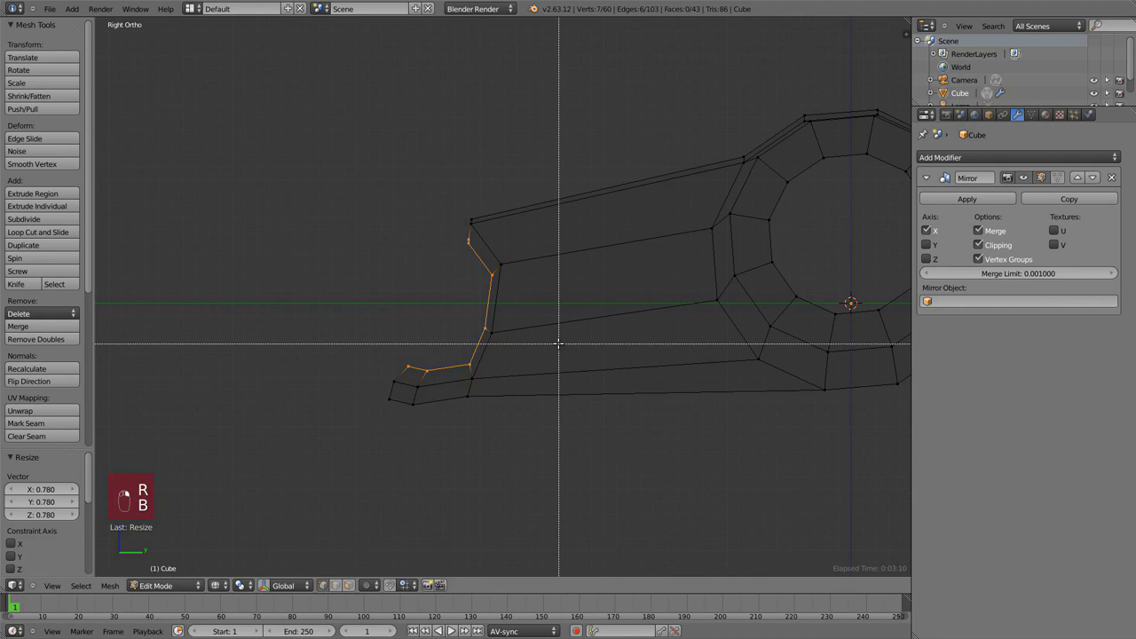
middle_click_drag(552, 347, 395, 403)
key("r")
left_click(600, 316)
key("g")
left_click(565, 328)
key("r")
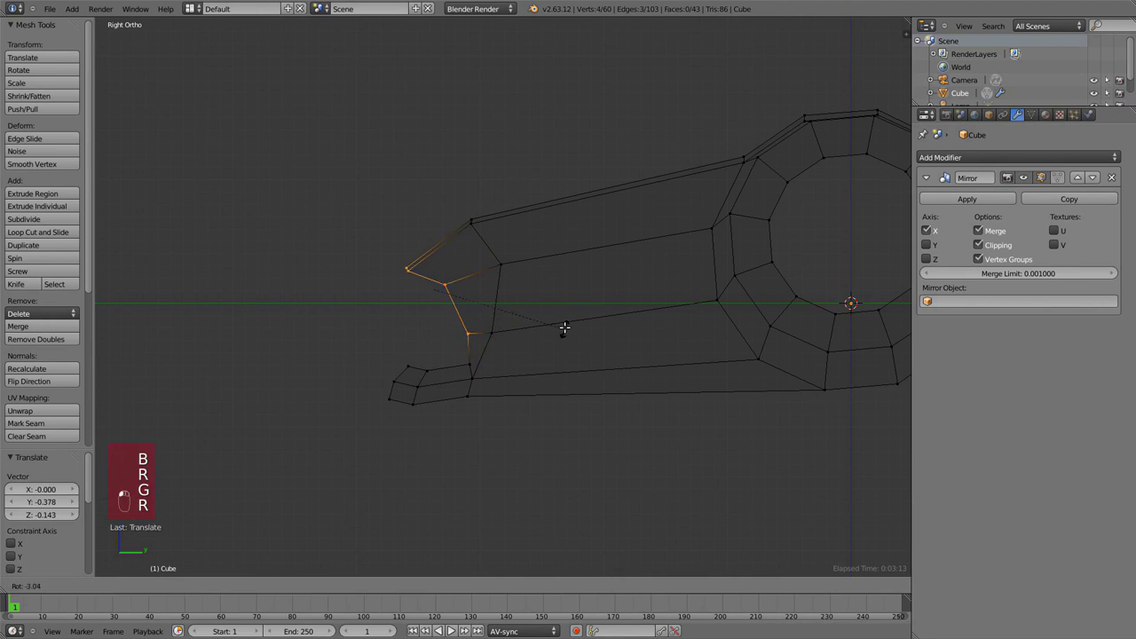
left_click(566, 323)
In solid shading, move the upper lip edge about 0.096 further forward and 0.062 down, rotate it slightly and fine-tune its position.
key("z")
mouse_move(520, 317)
middle_mouse_down()
mouse_move(604, 323)
mouse_move(576, 339)
middle_mouse_up()
key("KP_1")
key("KP_3")
key("KP_1")
key("KP_3")
key("g")
left_click(629, 310)
key("r")
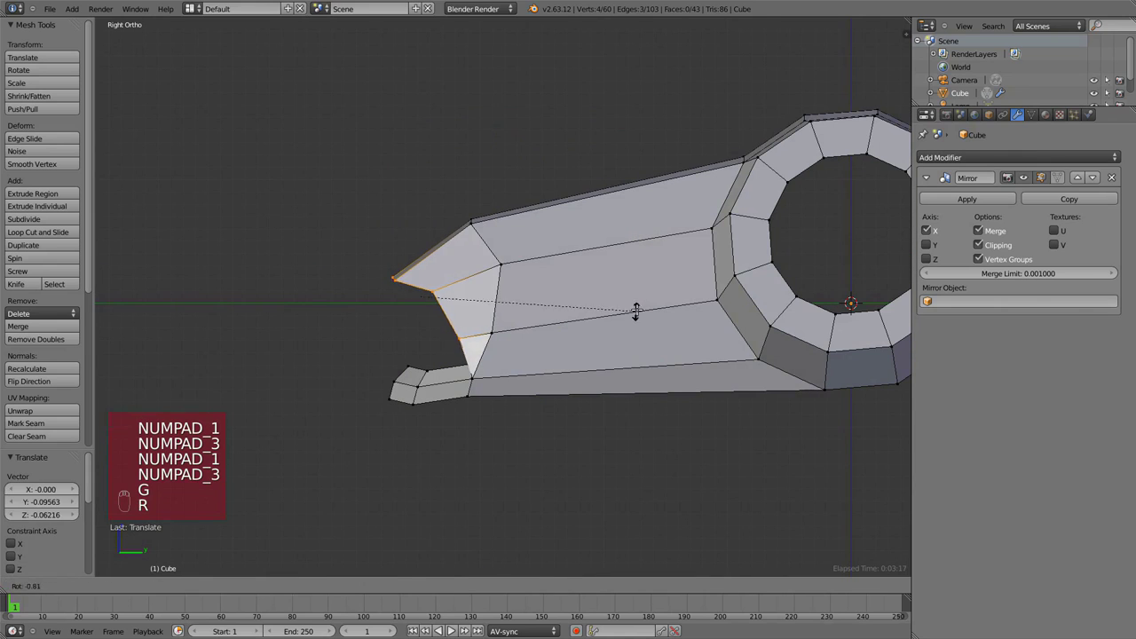
left_click(647, 306)
key("g")
left_click(656, 310)
key("g")
left_click(680, 310)
Fill a face between the front edges of the upper and lower lips.
middle_click_drag(680, 310, 536, 360)
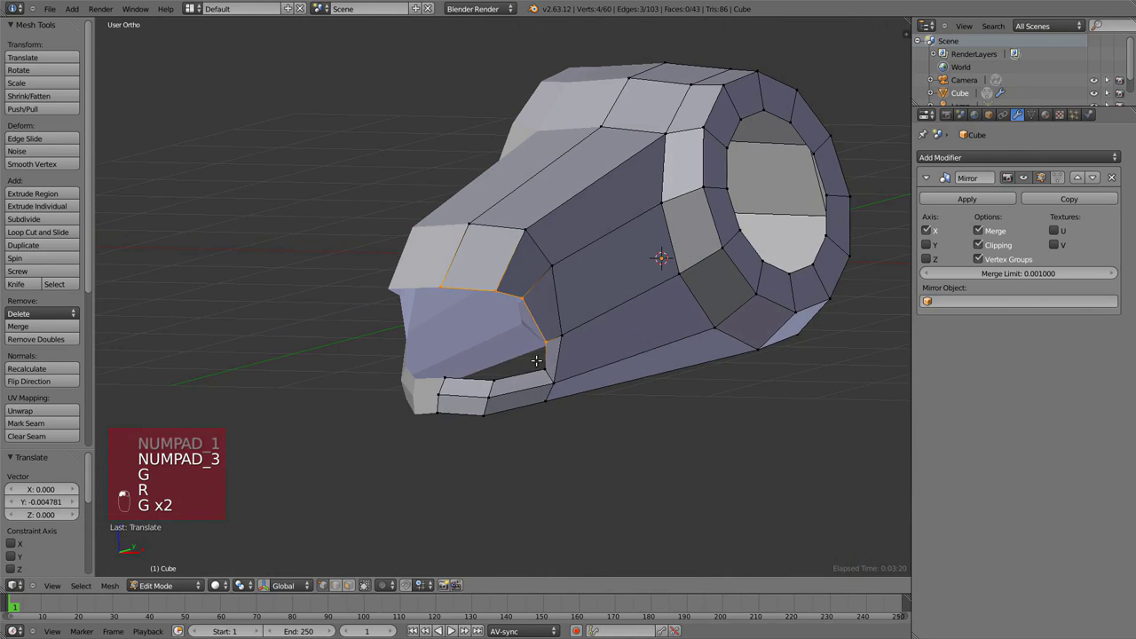
key("f")
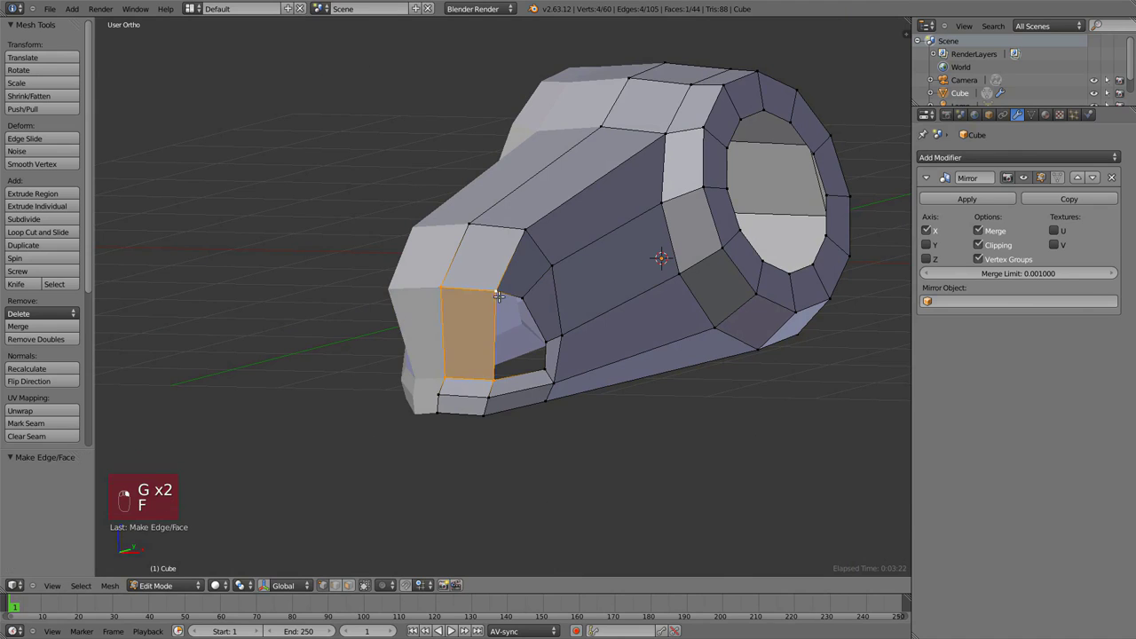
middle_click_drag(485, 288, 469, 292)
Add a horizontal loop cut across the new front face and move it about 0.215 forward and 0.292 down as an overhanging lip.
key("ctrl+r")
left_click(447, 335)
right_click(448, 335)
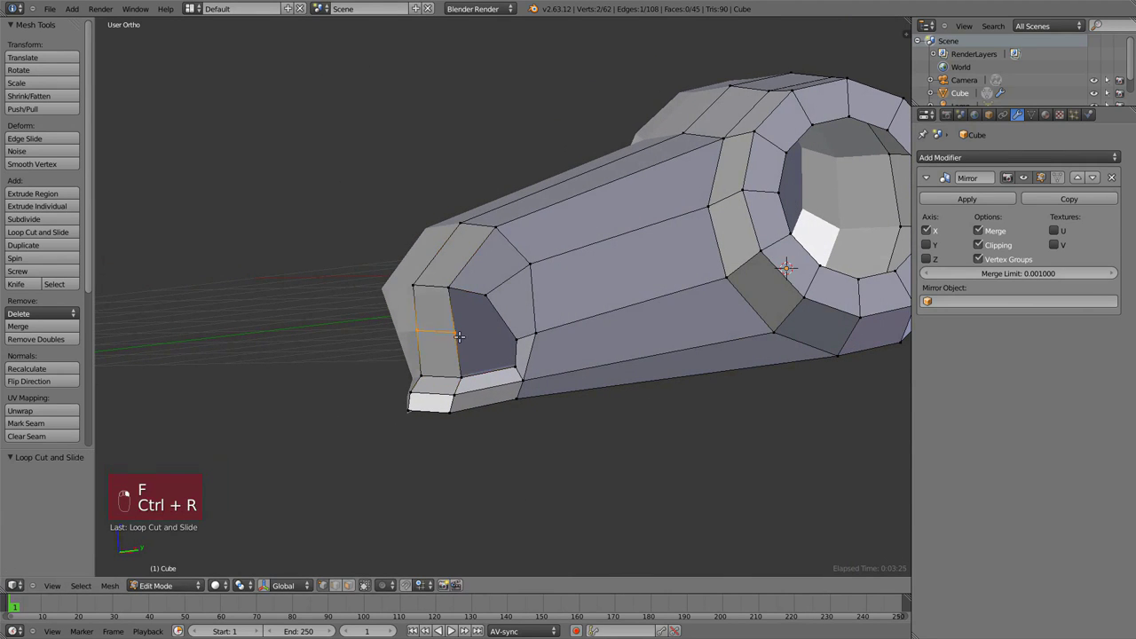
key("KP_3")
key("g")
left_click(452, 378)
Select the four vertices around the upper lip's side opening and fill them with a face.
middle_click_drag(453, 378, 504, 342)
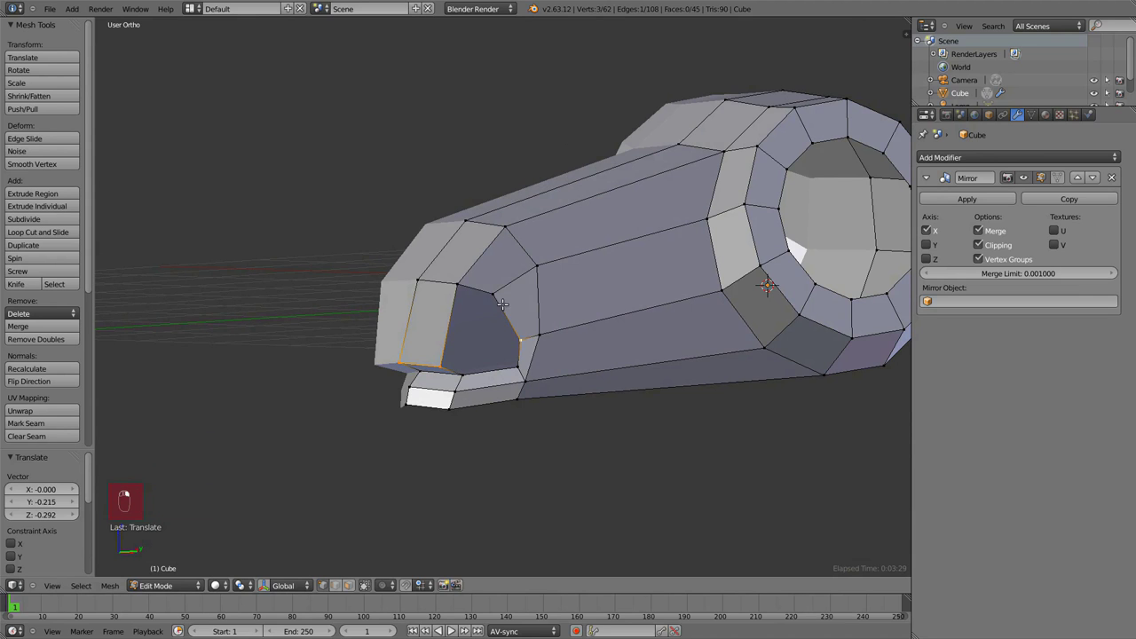
right_click(460, 286, "shift")
middle_click_drag(460, 286, 461, 244)
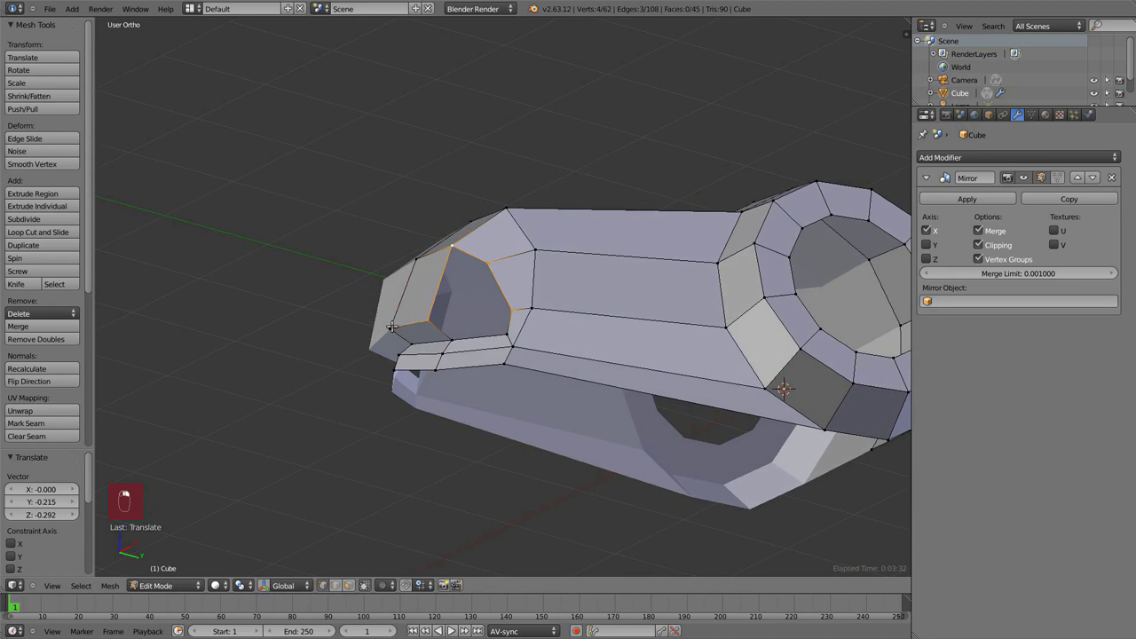
middle_click_drag(391, 327, 501, 330)
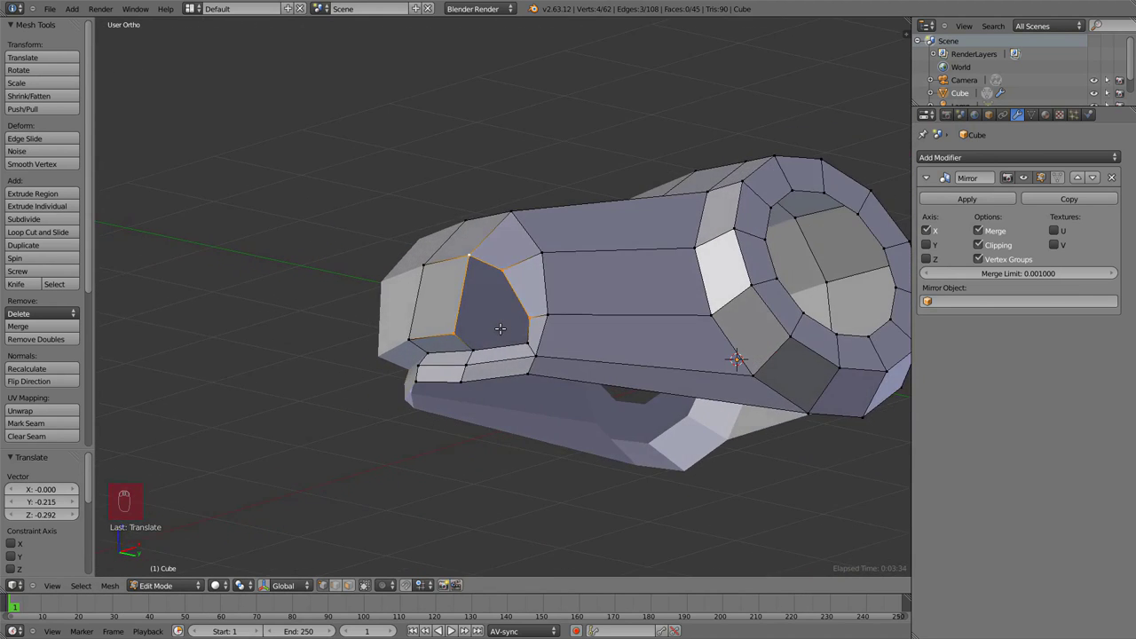
key("f")
Reposition the upper lip's side and front corner vertices individually in the front view to even out the muzzle contour.
right_click(503, 273)
key("KP_1")
key("g")
left_click(566, 291)
right_click(546, 280)
key("g")
left_click(545, 287)
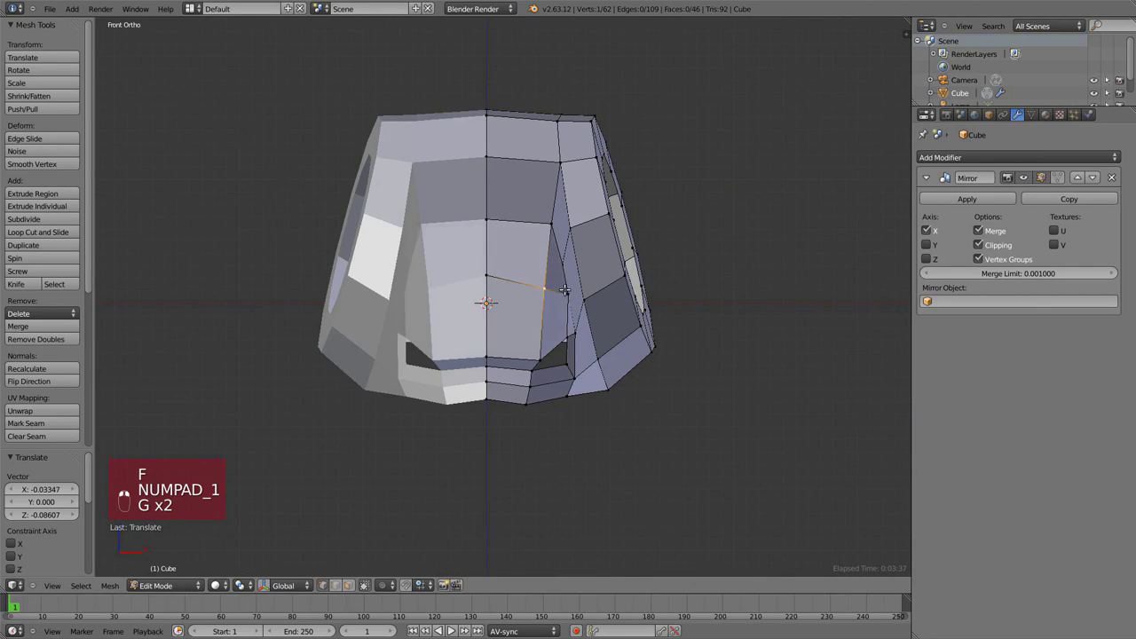
middle_click_drag(564, 290, 578, 272)
key("KP_1")
key("g")
left_click(585, 298)
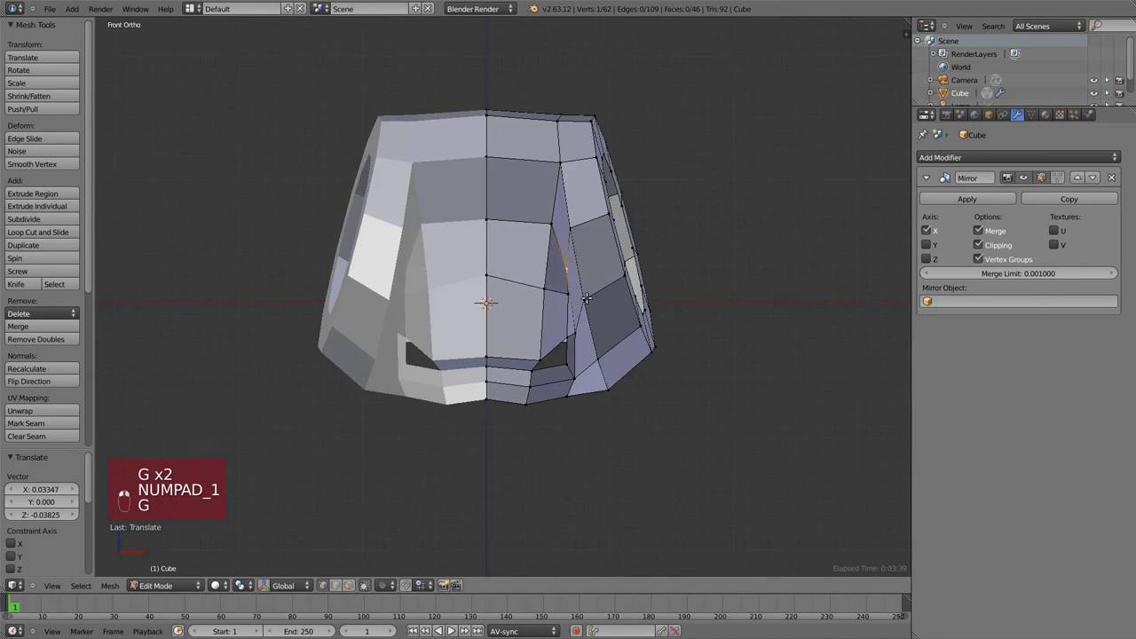
Move the lower lip's middle vertex column about 0.199 toward the centre and shift the upper lip's bottom corner vertex inward.
key("KP_3")
middle_click_drag(434, 351, 540, 248)
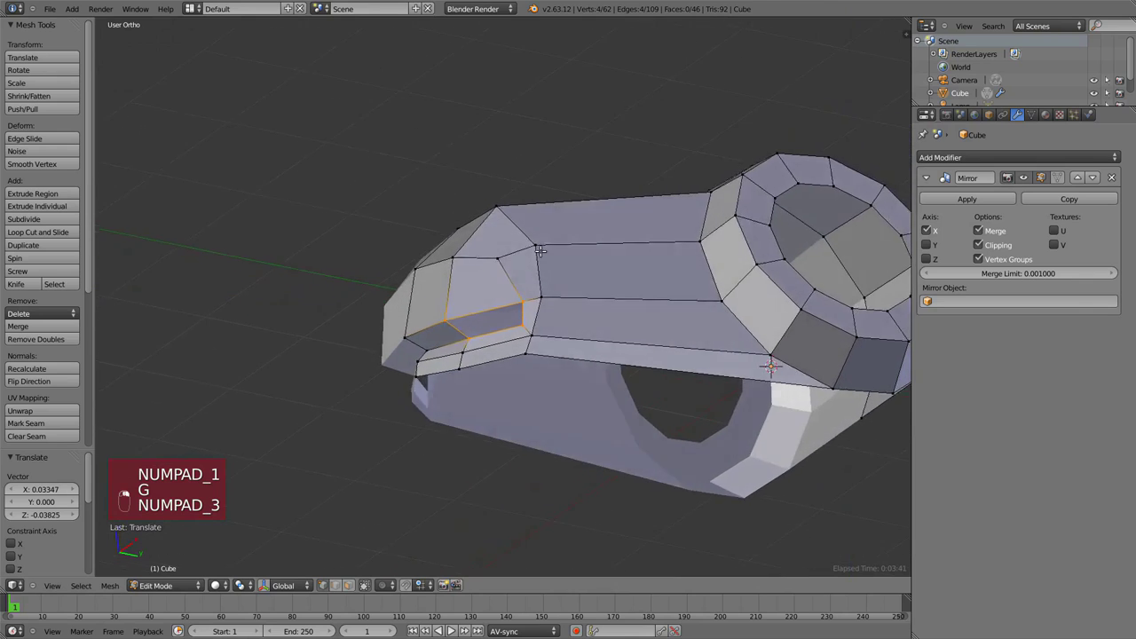
scroll(623, 322, "up", 3)
middle_click_drag(623, 322, 605, 307)
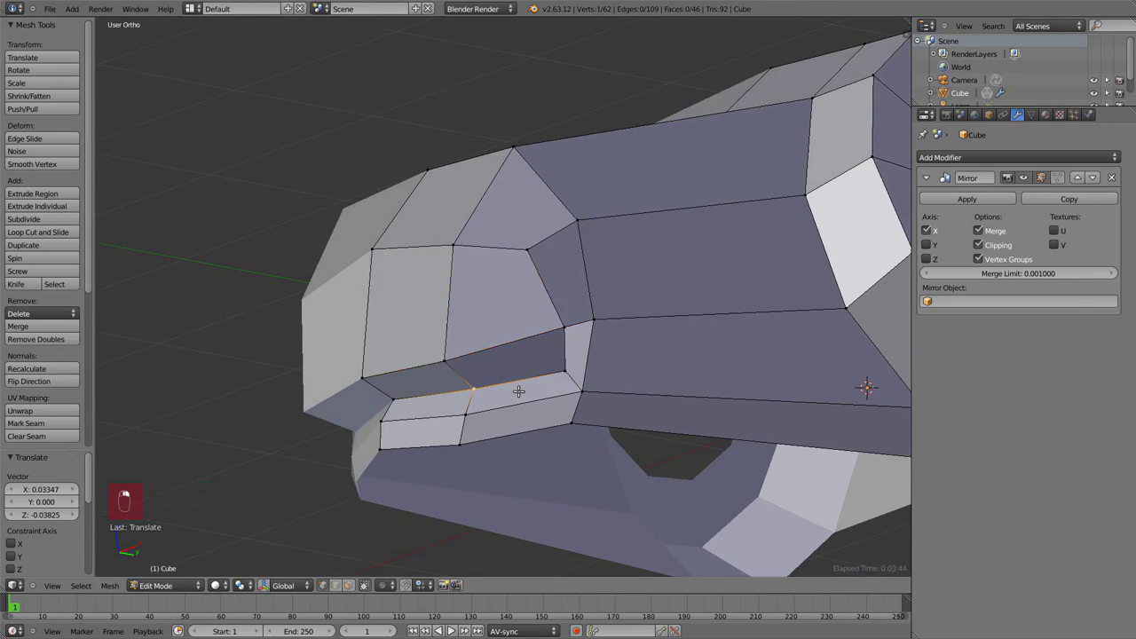
key("KP_1")
key("g")
left_click(500, 473)
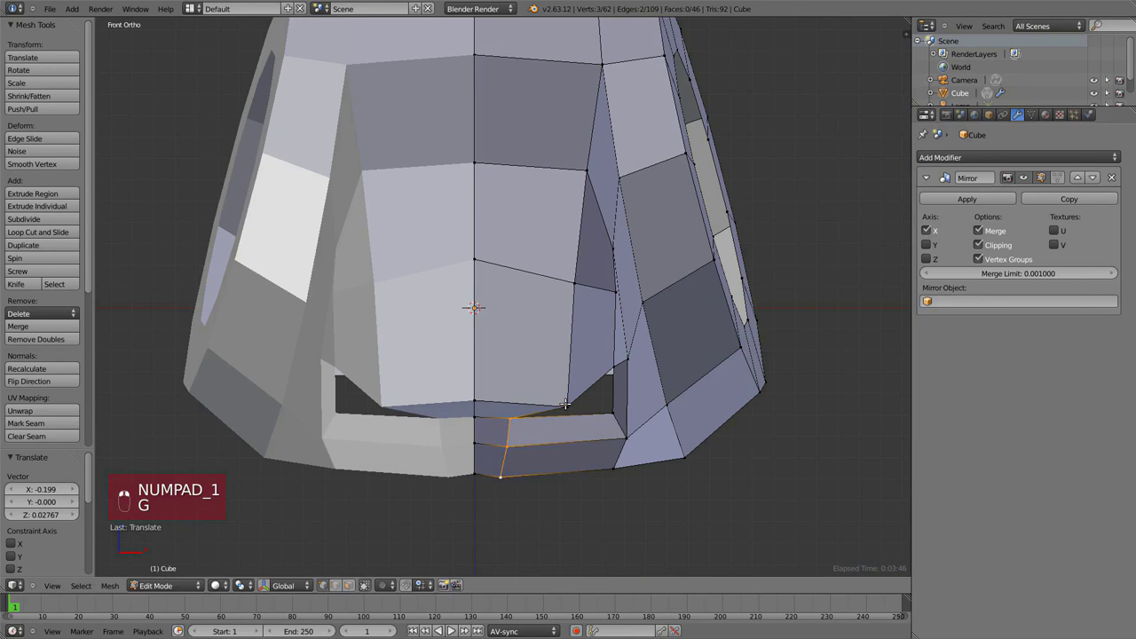
right_click_drag(567, 406, 525, 385)
left_click(527, 395)
Move the lower lip's middle vertex column about 0.194 forward, 0.115 up and 0.061 outward.
middle_click_drag(527, 415, 502, 257)
right_click(424, 311, "shift")
key("g")
left_click(513, 206)
key("KP_3")
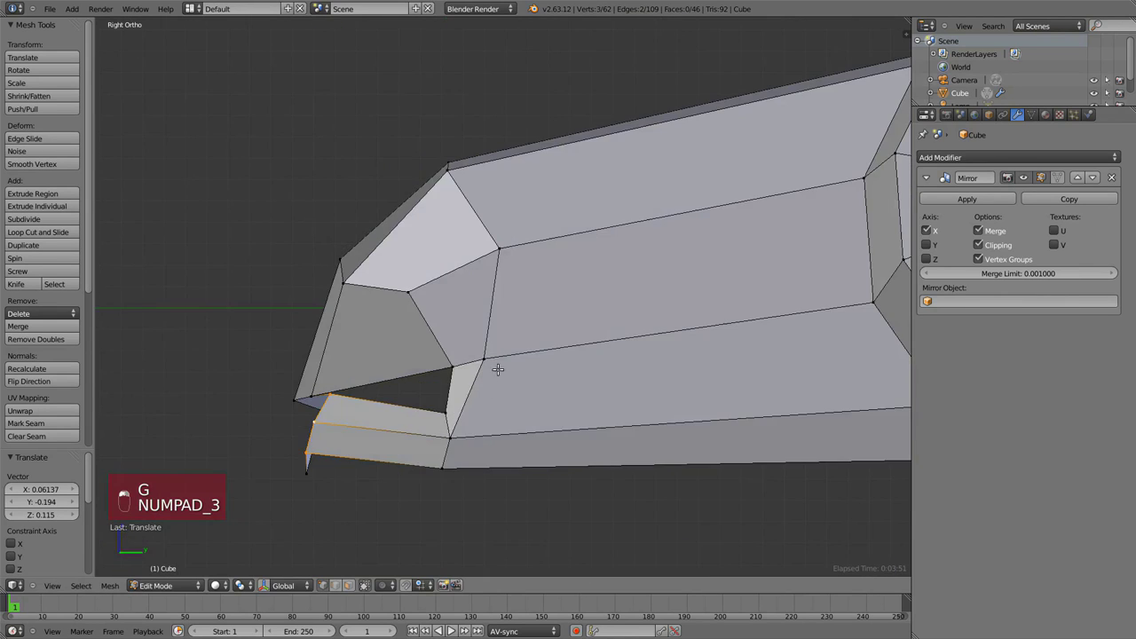
Add a vertical loop cut through the upper lip's side and another through the middle of the lower lip's side.
middle_click_drag(392, 408, 536, 394)
key("KP_1")
middle_click_drag(471, 241, 506, 338)
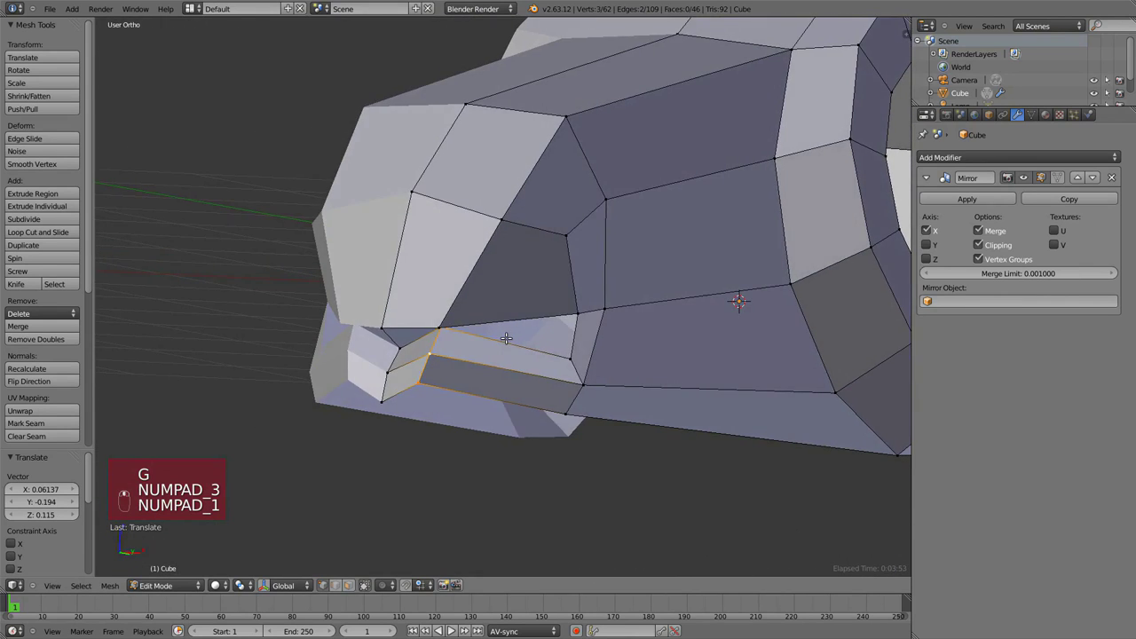
key("KP_3")
scroll(481, 290, "down", 2)
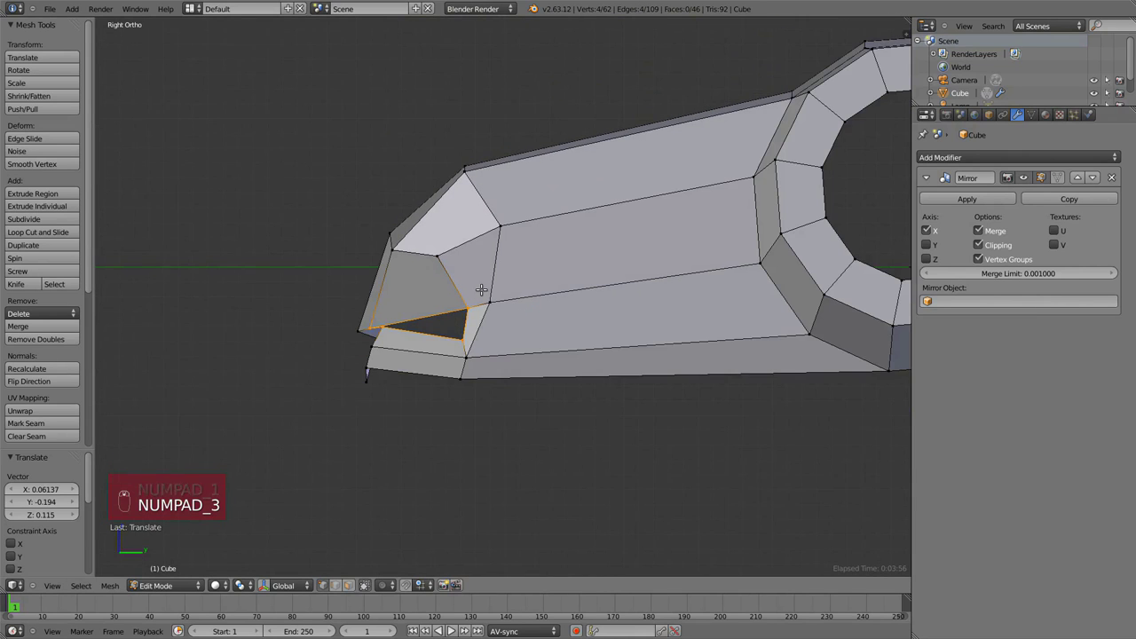
middle_click_drag(467, 280, 576, 293)
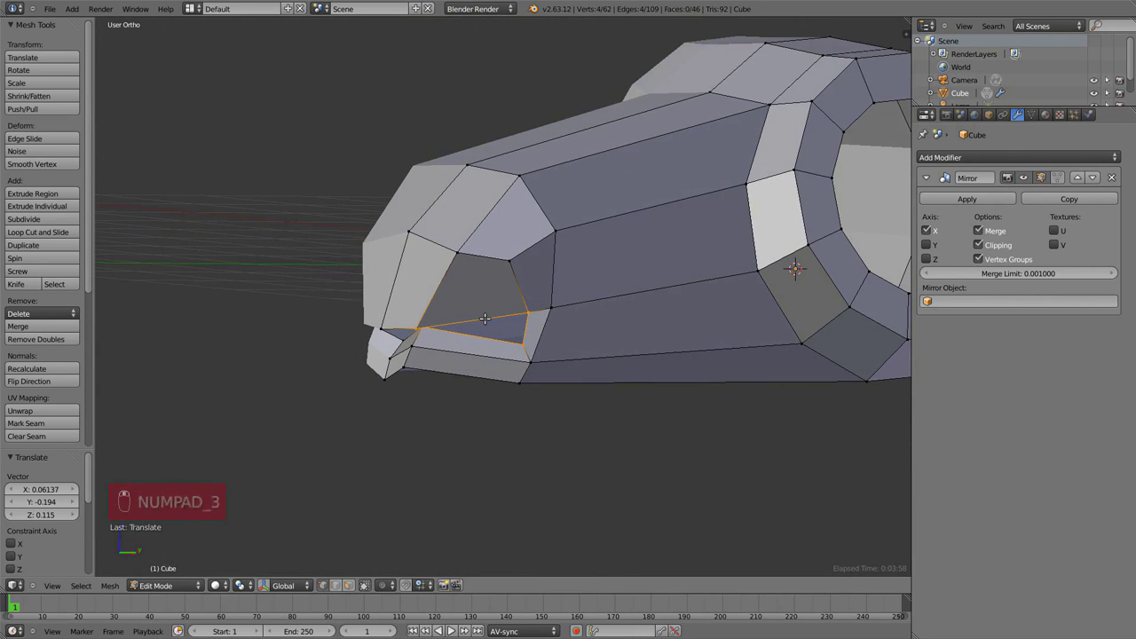
key("ctrl+r")
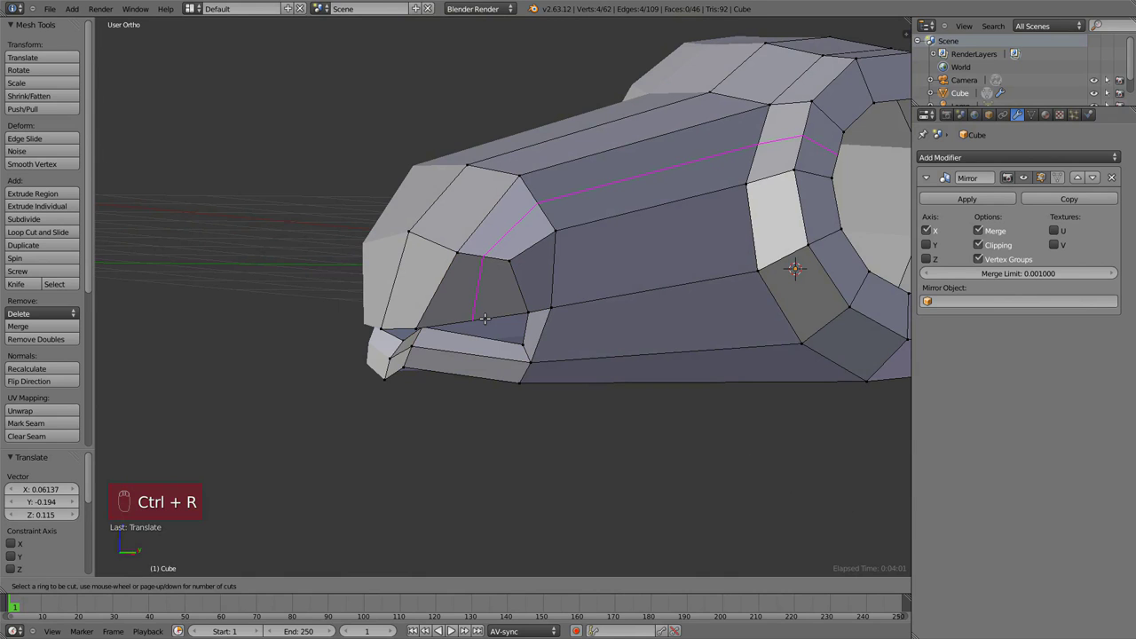
left_click(485, 318)
left_click(475, 347)
key("ctrl+r")
left_click(472, 344)
left_click(484, 346)
Move the lower lip's new edge column about 0.069 outward, 0.054 forward and 0.017 up.
key("KP_3")
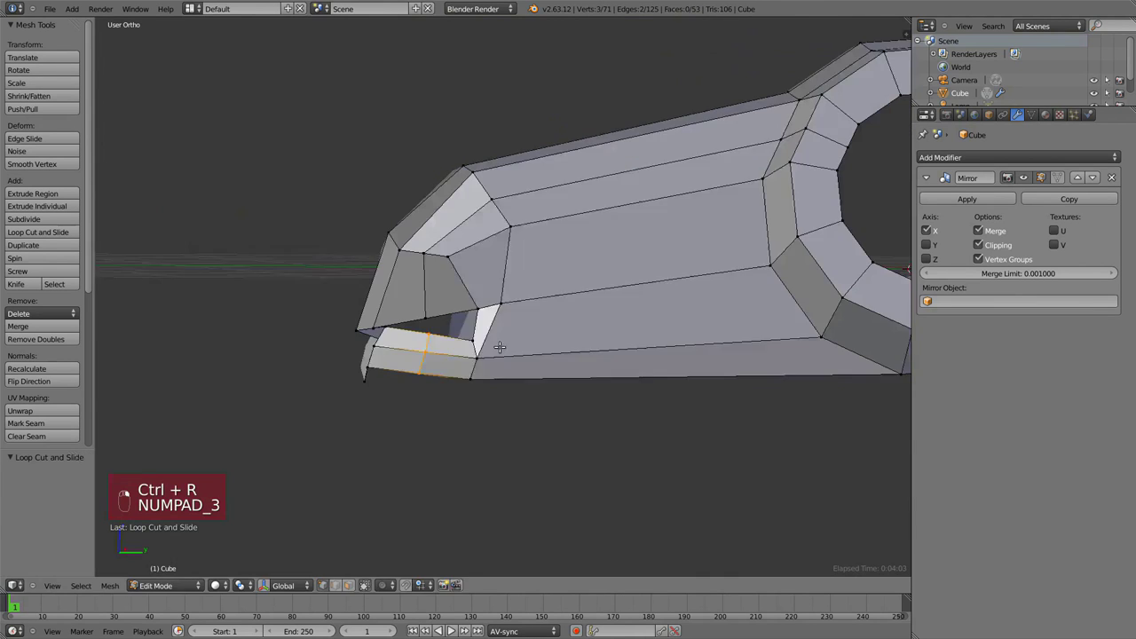
key("g")
left_click(498, 347)
middle_click_drag(500, 338, 539, 75)
key("g")
left_click(540, 66)
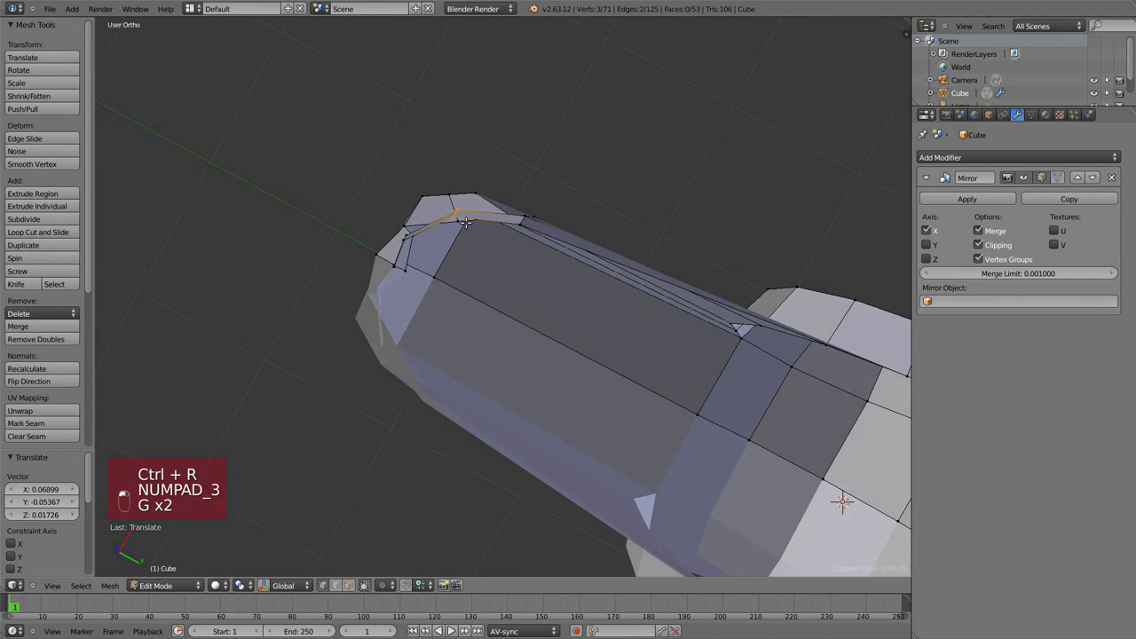
Move the upper lip's new bottom vertex about 0.091 outward, 0.070 forward and 0.023 up.
right_click(466, 224)
key("g")
left_click(458, 204)
Try to fill the whole side mouth opening with one face, and undo it.
middle_click_drag(459, 206, 520, 296)
right_click(509, 256, "alt")
key("z")
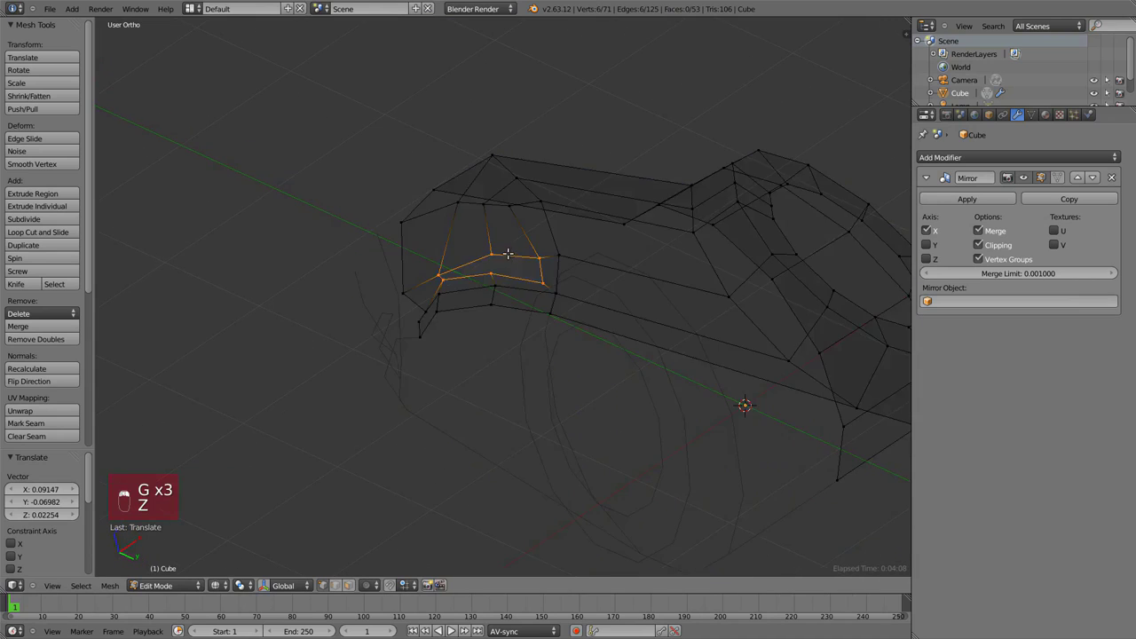
key("KP_1")
mouse_move(599, 331)
middle_mouse_down()
mouse_move(521, 290)
mouse_move(542, 326)
middle_mouse_up()
key("z")
key("f")
key("z")
key("ctrl+z")
Fill the rear part of the mouth opening with a face between the upper and lower lip.
key("b")
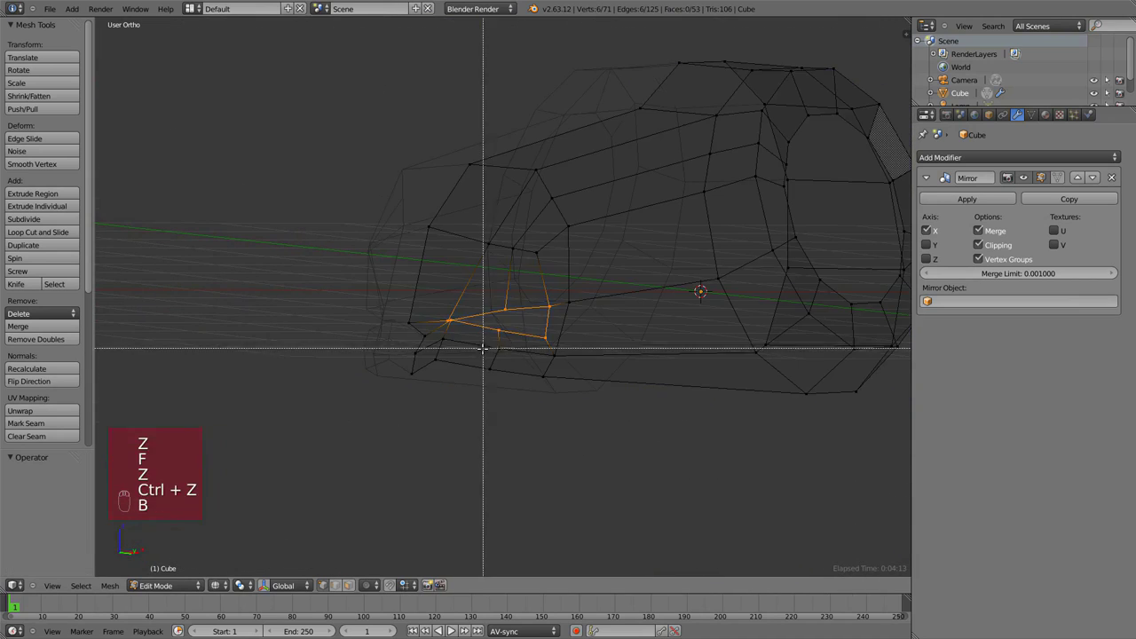
middle_click_drag(482, 347, 435, 304)
key("z")
scroll(592, 329, "up", 1)
mouse_move(592, 329)
middle_mouse_down()
mouse_move(694, 323)
mouse_move(715, 301)
mouse_move(603, 313)
middle_mouse_up()
key("f")
Lower the two vertices at the mouth's corner and shift them slightly outward in the front view.
key("KP_1")
right_click(611, 314)
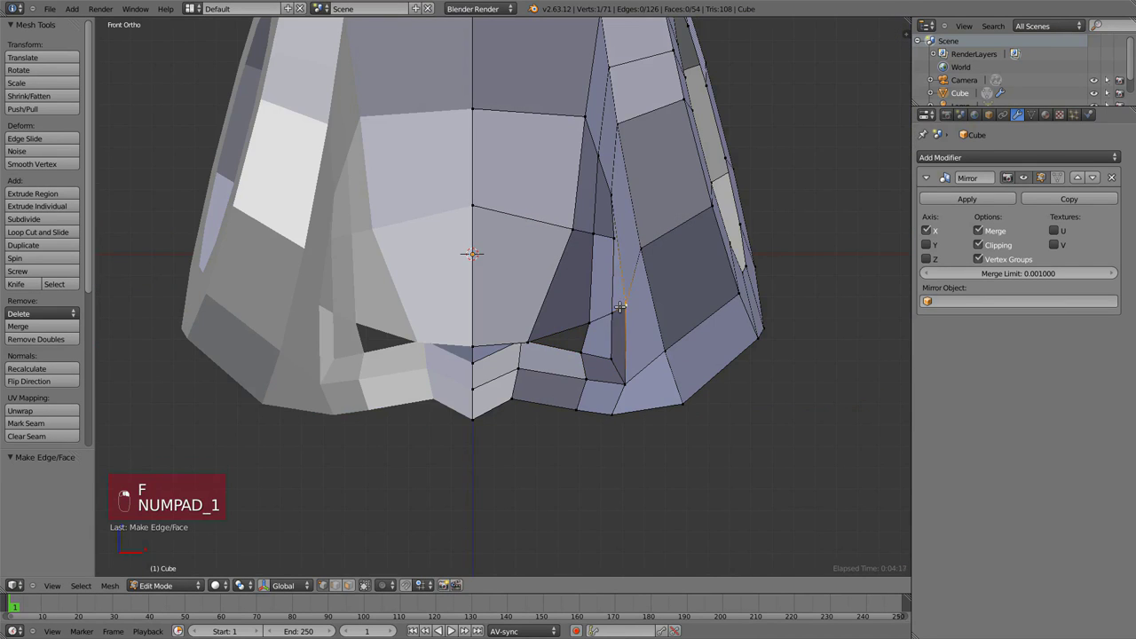
key("g")
right_click(610, 314)
key("g")
left_click(619, 328)
right_click(626, 306)
key("g")
left_click(637, 329)
Adjust the upper lip's front and middle bottom vertices in the front view, moving the middle one about 0.055 outward and 0.033 up.
right_click(589, 323)
key("g")
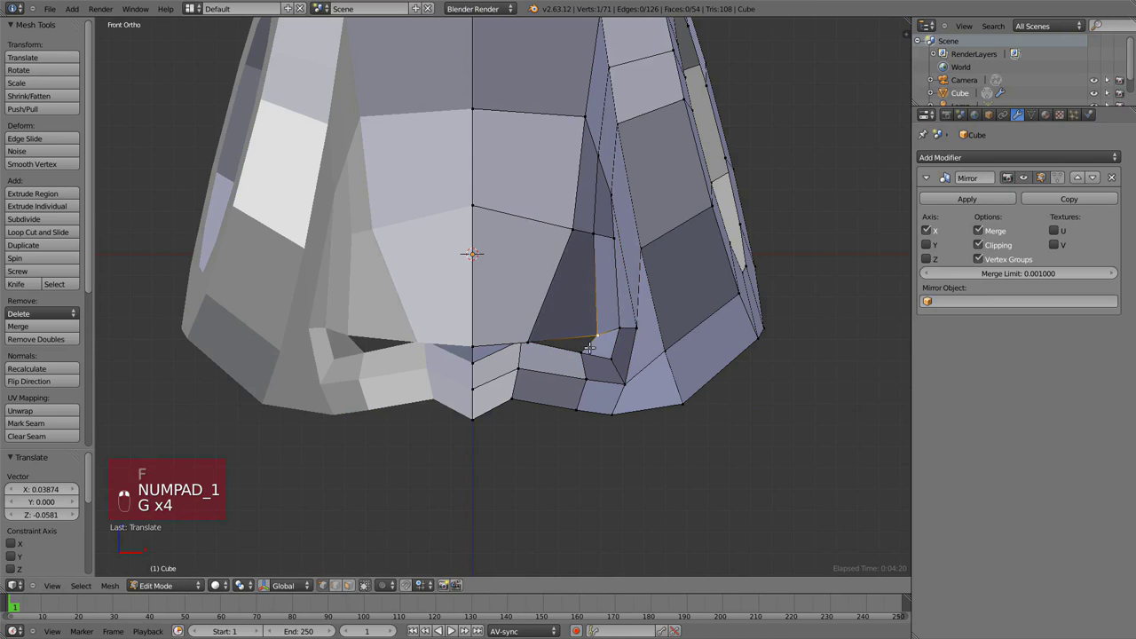
key("z")
key("z")
key("g")
key("g")
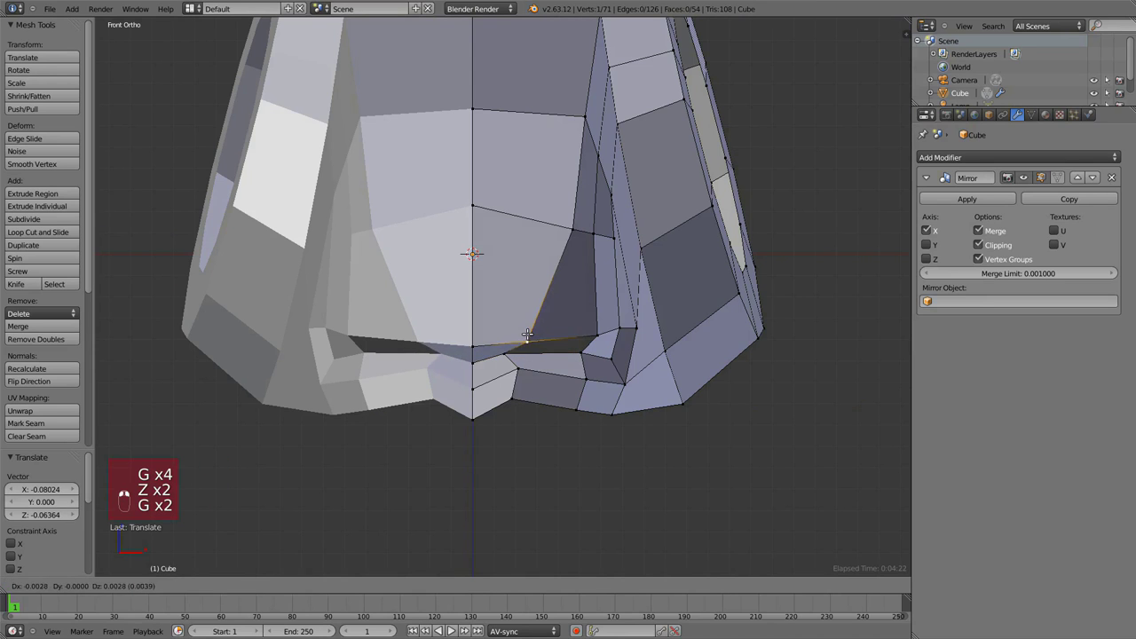
key("g")
left_click(595, 330)
Move the muzzle's side vertices above the upper lip outward and nudge the lip's middle bottom vertex about 0.011 inward and 0.014 up.
middle_click_drag(595, 330, 412, 238)
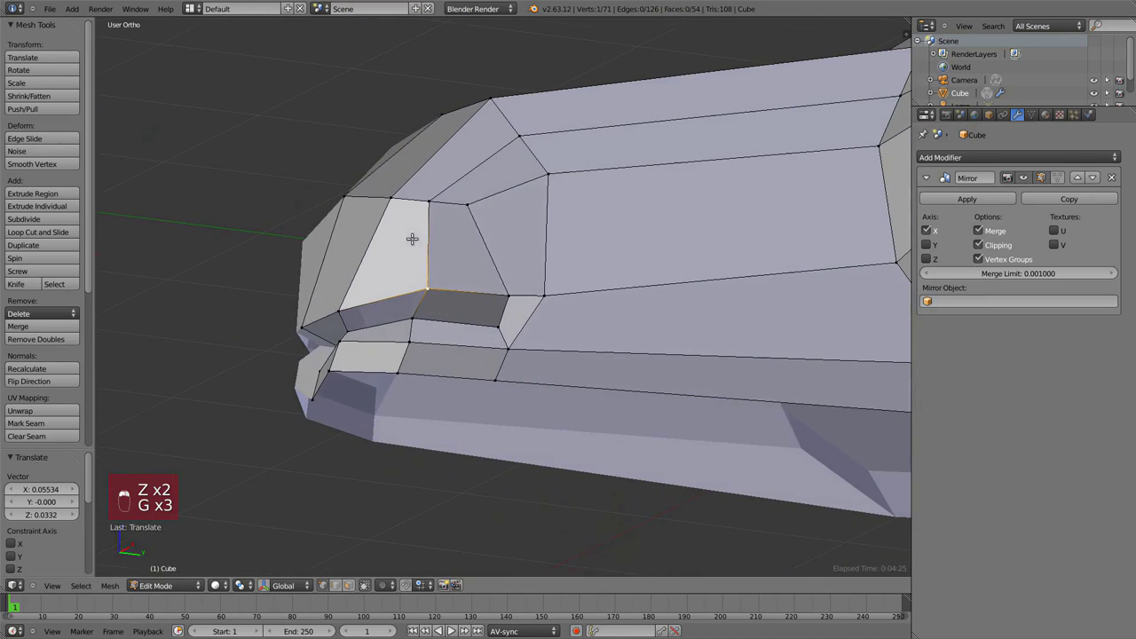
key("g")
key("KP_1")
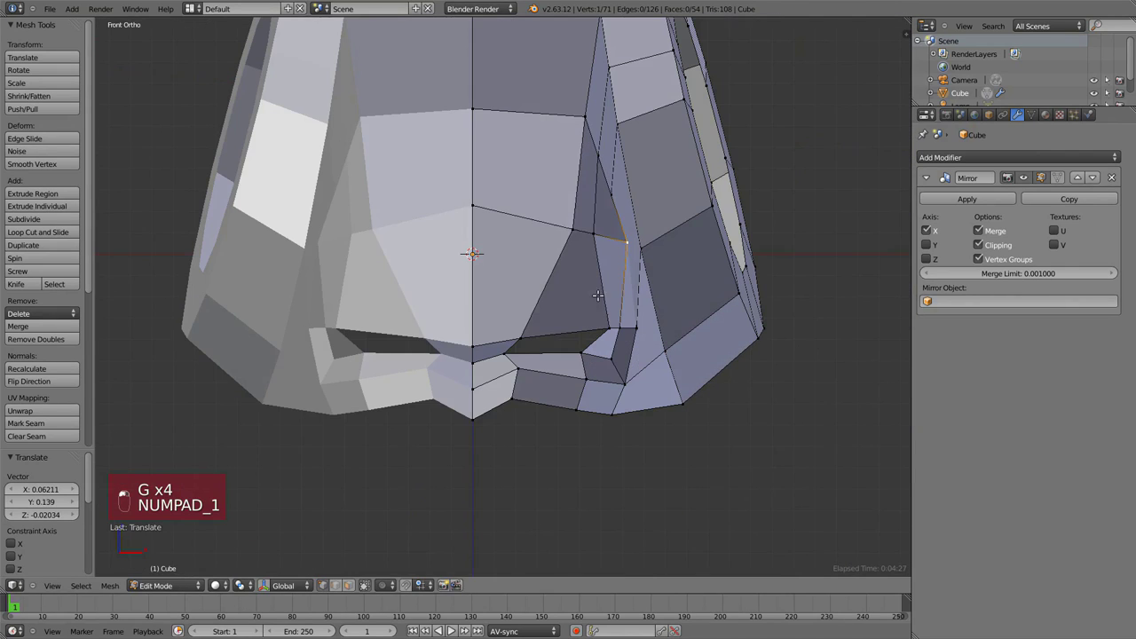
left_click(562, 231)
right_click_drag(596, 237, 619, 249)
right_click(609, 320)
key("g")
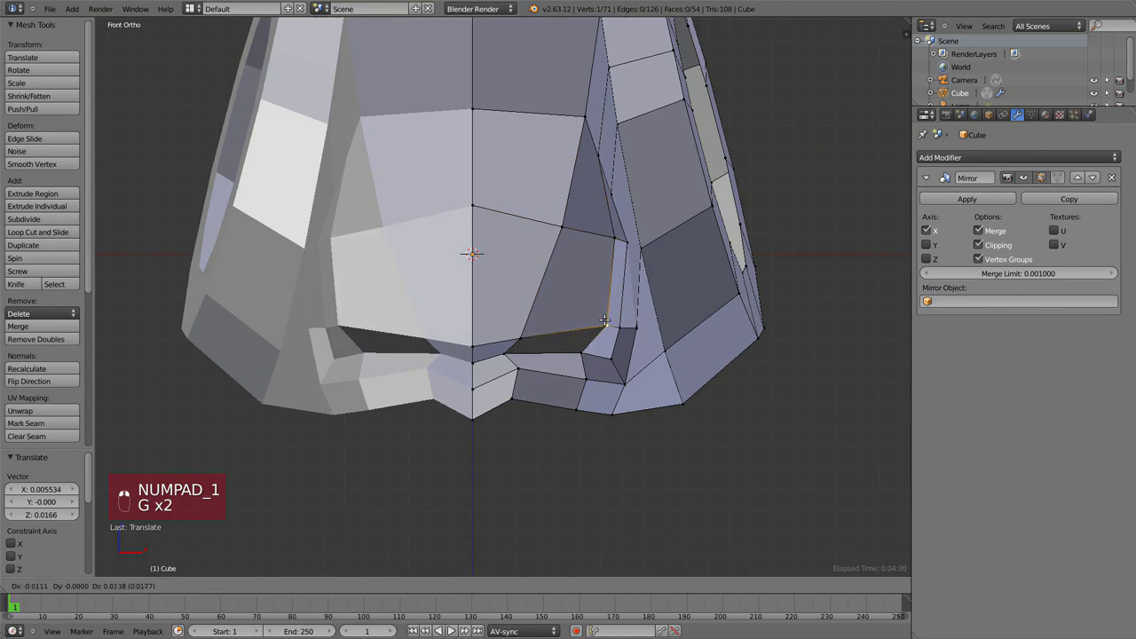
left_click(607, 317)
Select the edge loop around the front mouth opening, extrude it inward and cap it with a face.
key("z")
right_click(556, 350, "alt")
middle_click_drag(555, 349, 485, 286)
key("z")
key("KP_3")
scroll(577, 372, "down", 5)
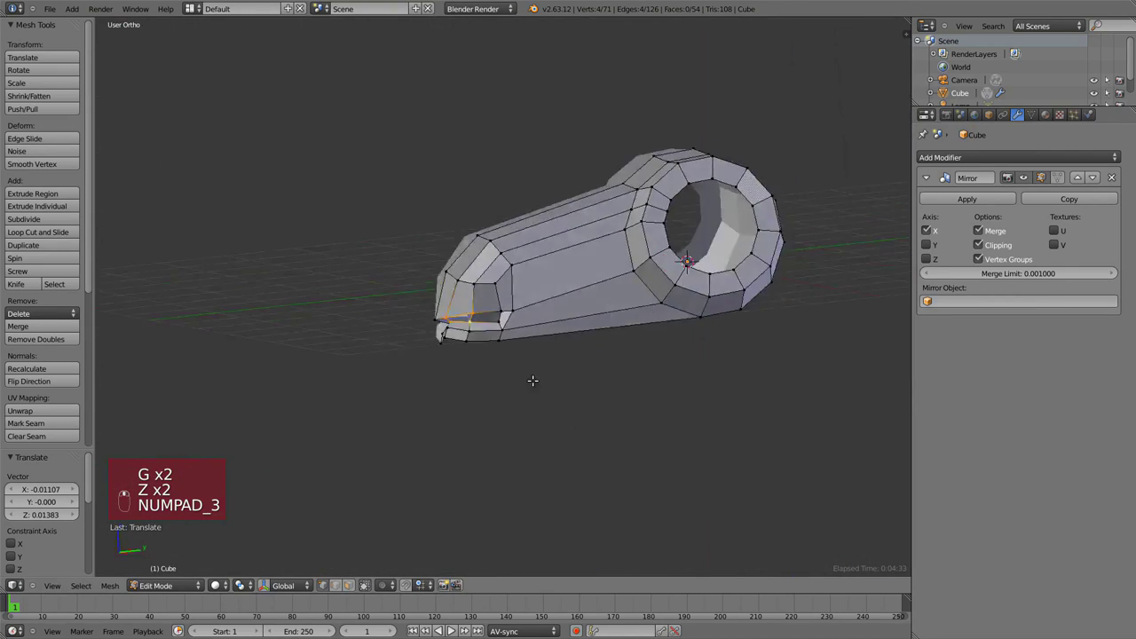
key("KP_1")
scroll(692, 376, "up", 5)
key("e")
middle_click_drag(602, 387, 592, 218)
left_click(709, 325)
key("z")
key("f")
Scale the mouth cap face and move it about 0.052 toward the centre, 0.068 back and 0.088 down.
key("s")
left_click(625, 295)
key("z")
key("g")
left_click(592, 218)
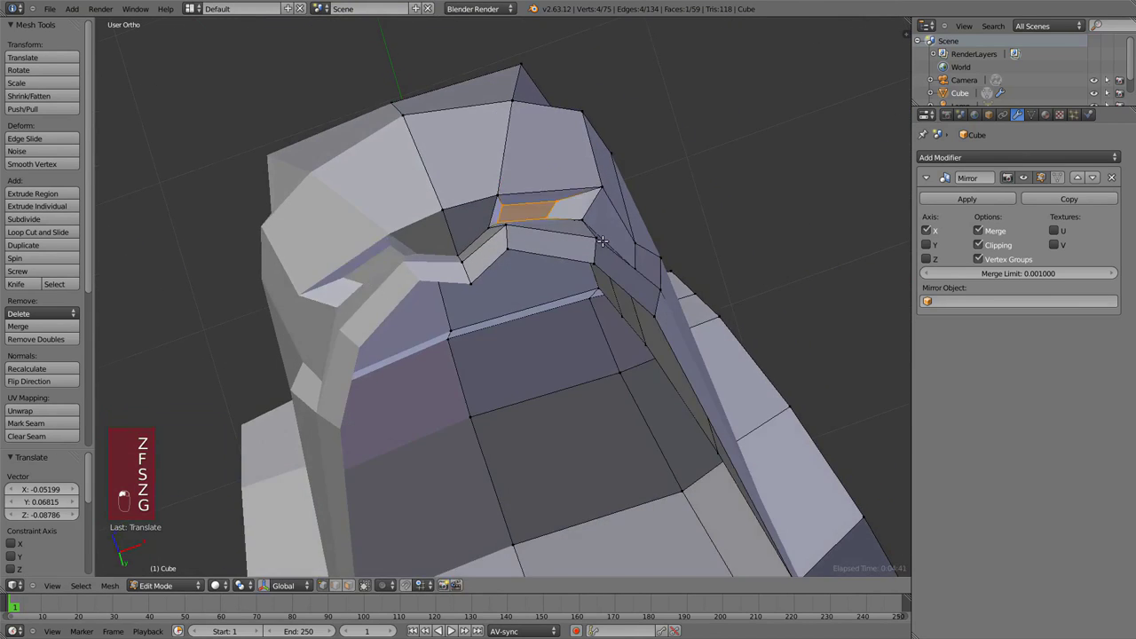
Reposition the mouth cap face in the side view and extrude it again deeper into the muzzle.
key("KP_3")
key("z")
key("g")
left_click(484, 346)
key("e")
key("g")
left_click(562, 281)
Rotate the mouth cavity's end face about 30.8°, enlarge it and move it about 0.134 back and 0.138 down.
key("r")
key("s")
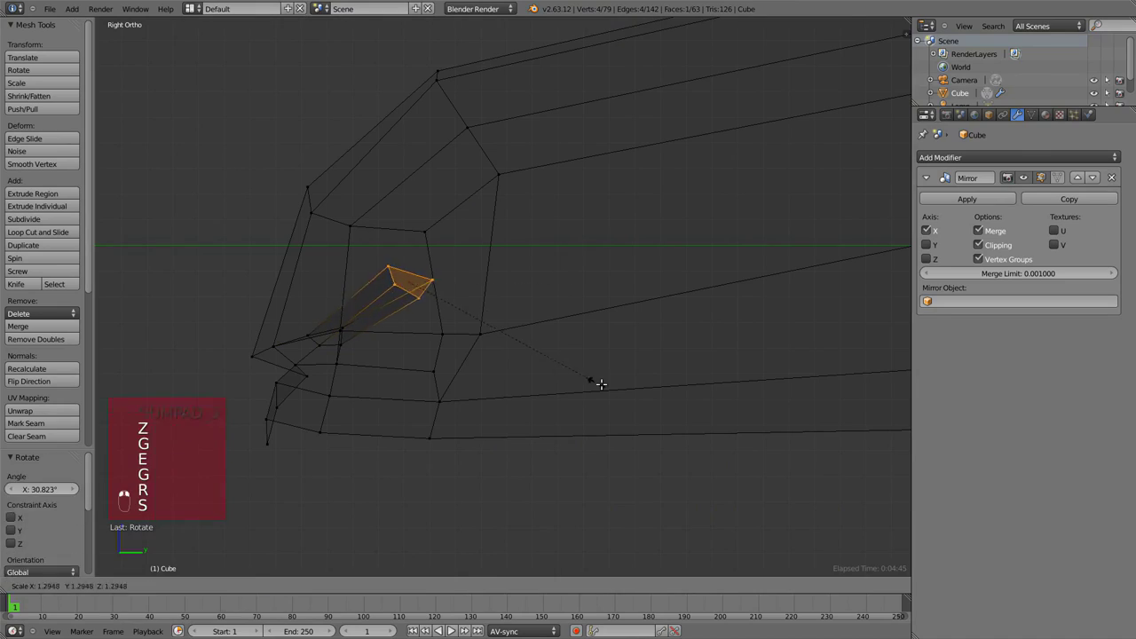
key("g")
key("z")
mouse_move(381, 350)
middle_mouse_down()
mouse_move(509, 274)
mouse_move(517, 152)
middle_mouse_up()
key("z")
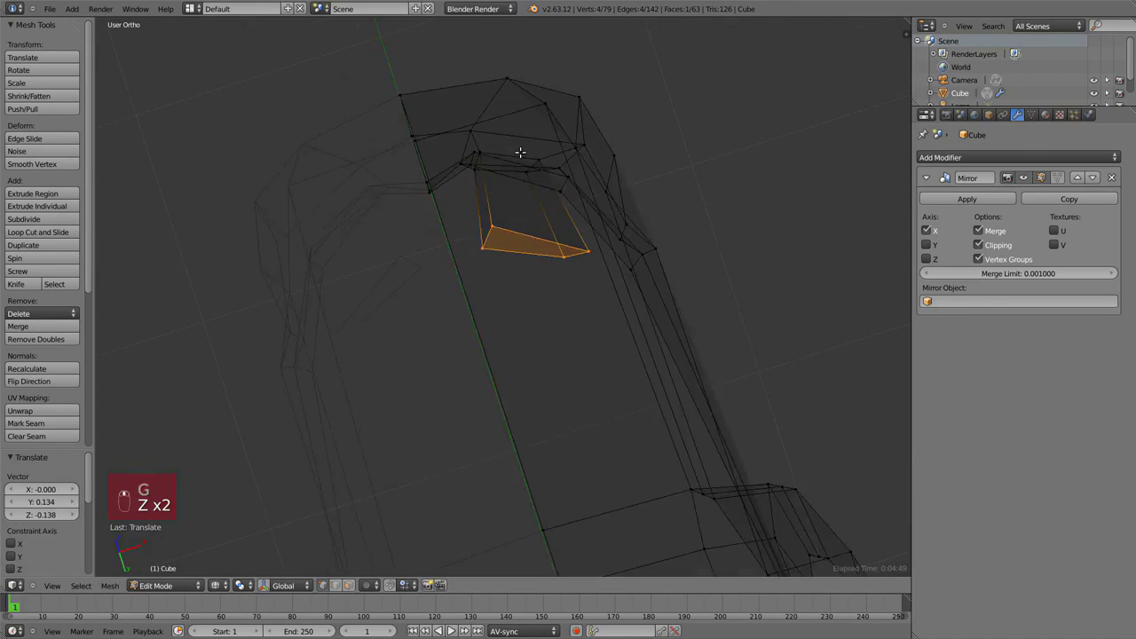
key("z")
Check the head's front outside mesh editing, and move the muzzle's upper front side vertex slightly outward.
key("KP_1")
key("Tab")
mouse_move(668, 340)
middle_mouse_down()
mouse_move(436, 279)
mouse_move(545, 291)
mouse_move(574, 247)
middle_mouse_up()
key("KP_1")
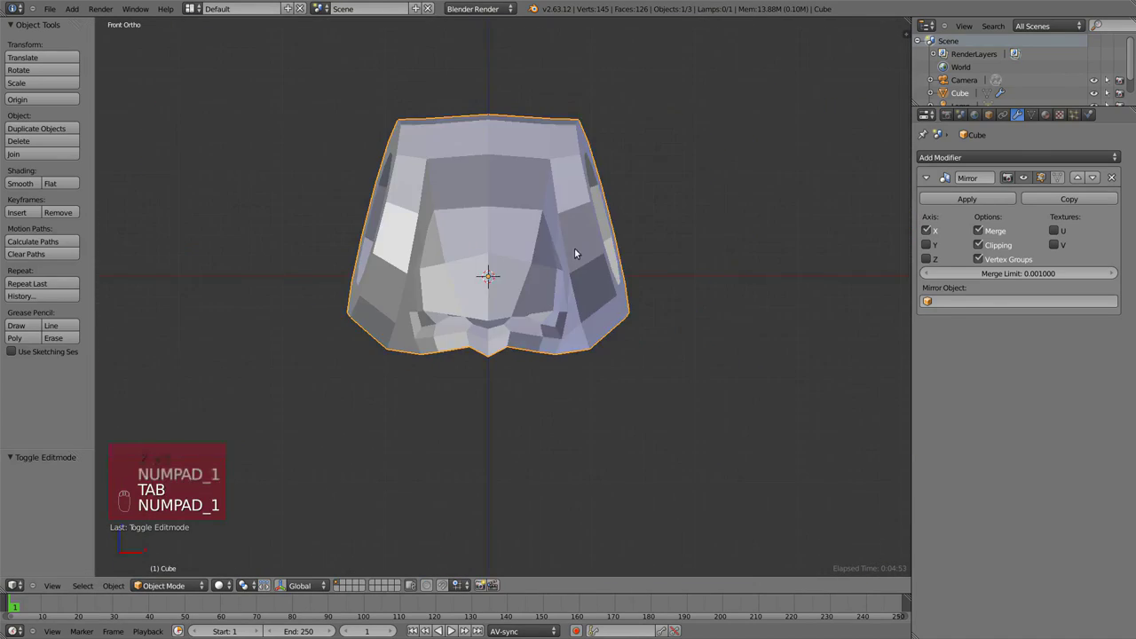
scroll(577, 245, "up", 2)
key("Tab")
right_click(565, 243)
key("g")
key("g")
left_click(577, 245)
middle_click_drag(592, 304, 525, 290)
key("KP_3")
Return to Object Mode and add a Subdivision Surface modifier to the head.
key("Tab")
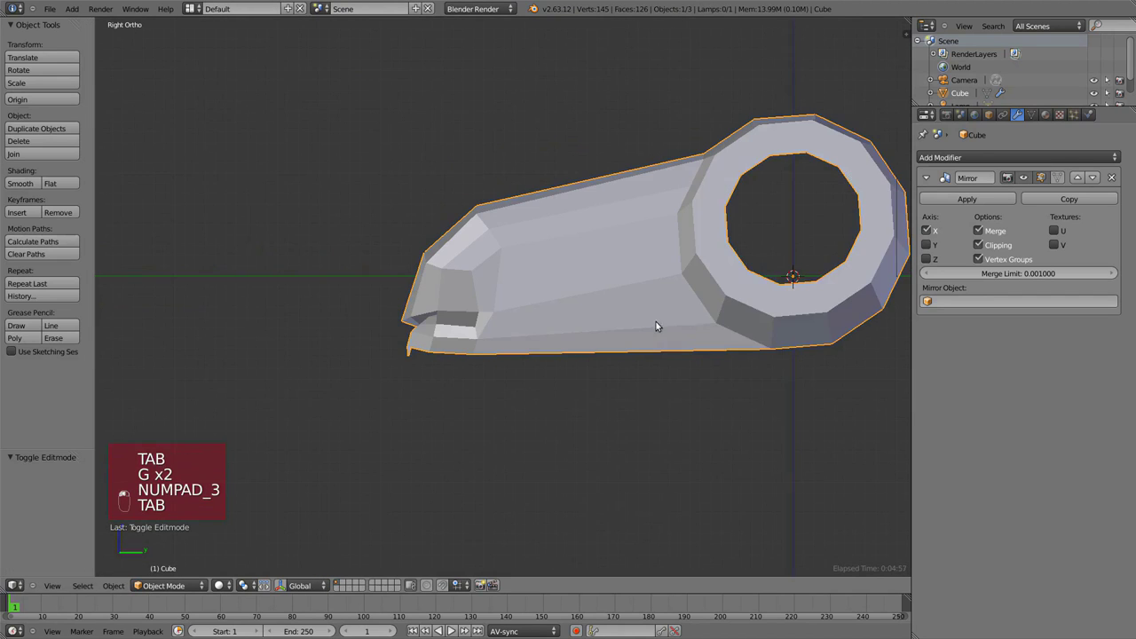
left_click(953, 157)
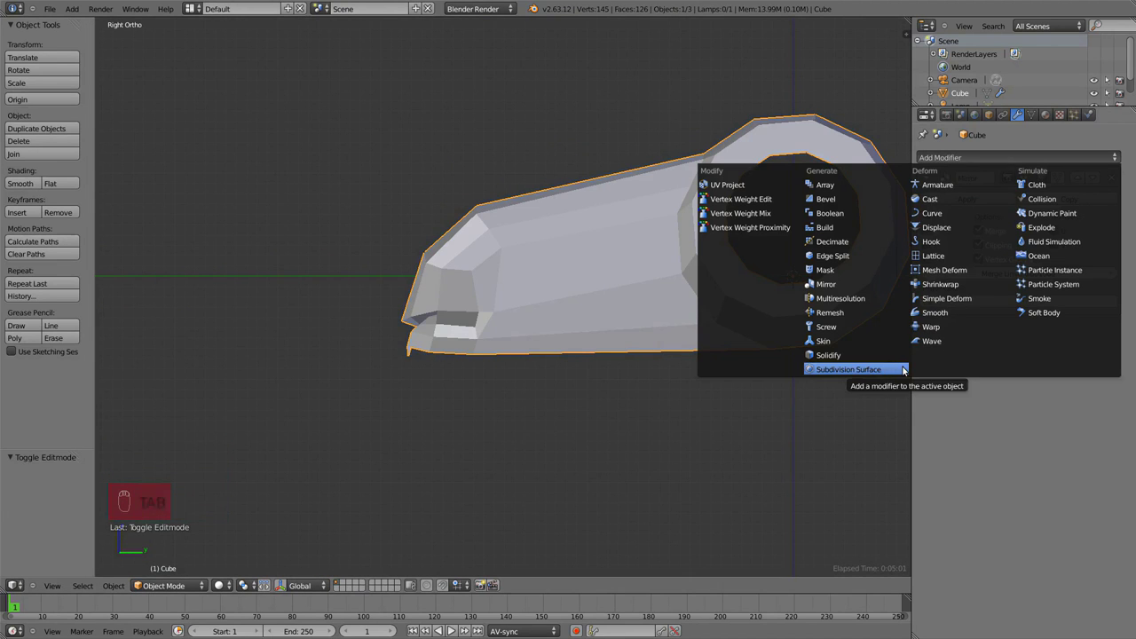
left_click(903, 369)
middle_click_drag(453, 315, 614, 303)
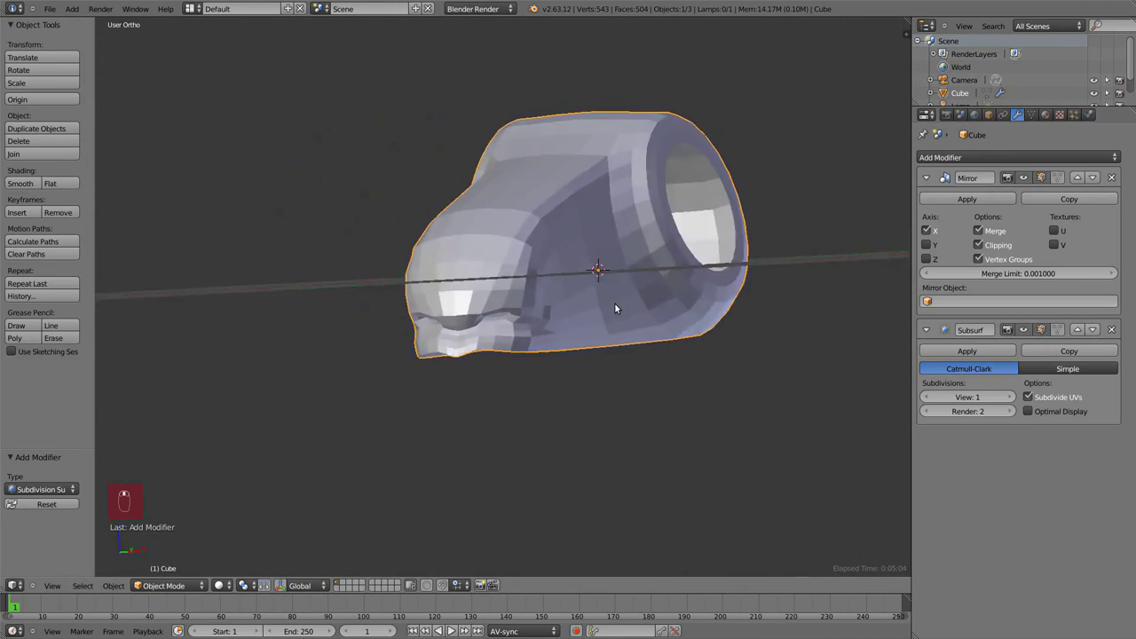
key("KP_3")
middle_click_drag(704, 355, 647, 353, "shift")
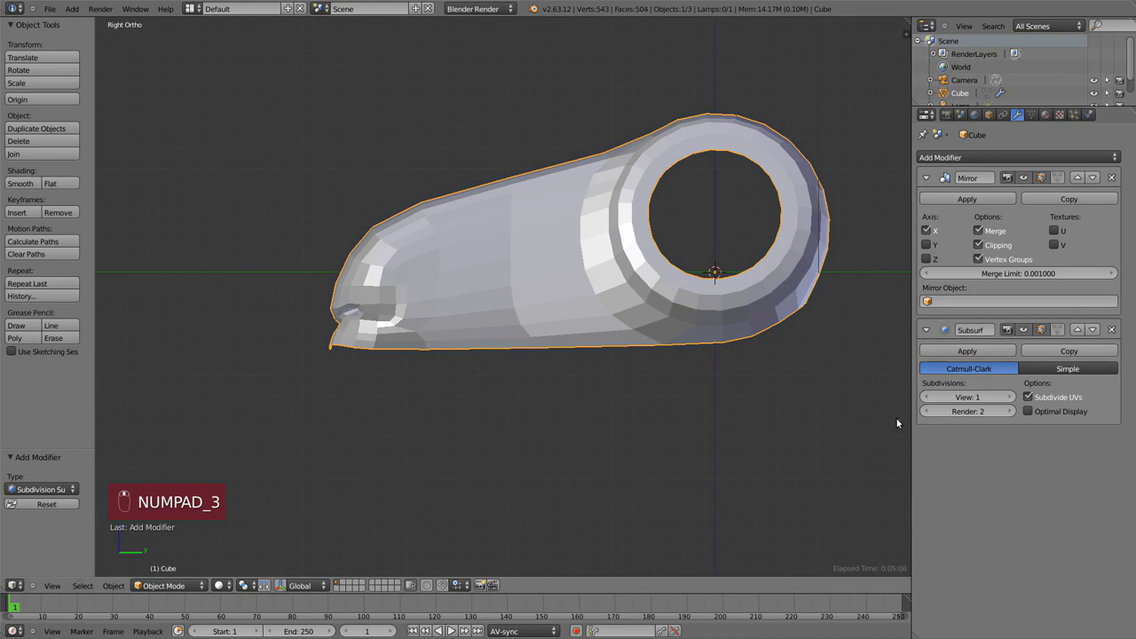
middle_click_drag(641, 297, 667, 213)
Resume mesh editing, make the editing cage follow the Subsurf result and deselect all vertices.
key("Tab")
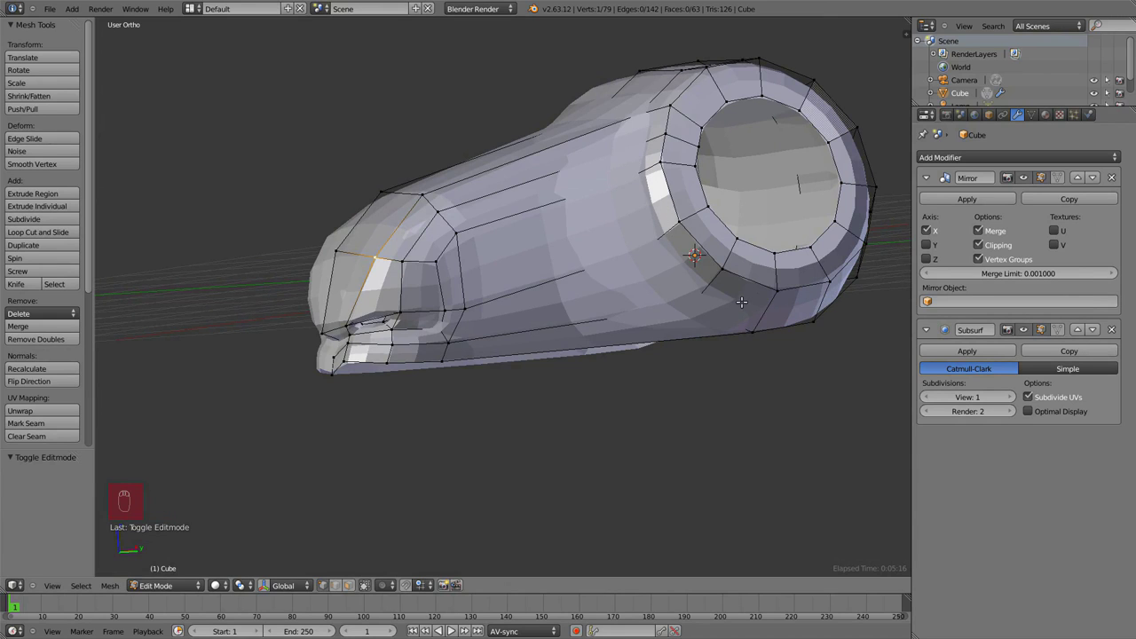
middle_click_drag(741, 302, 692, 309, "shift")
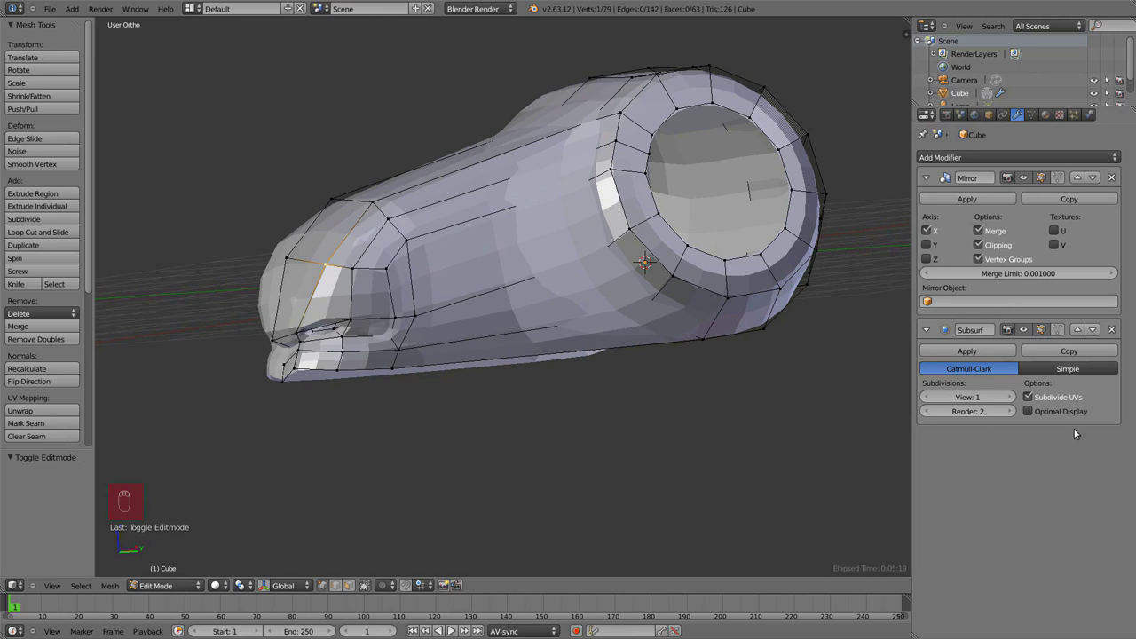
left_click(1058, 330)
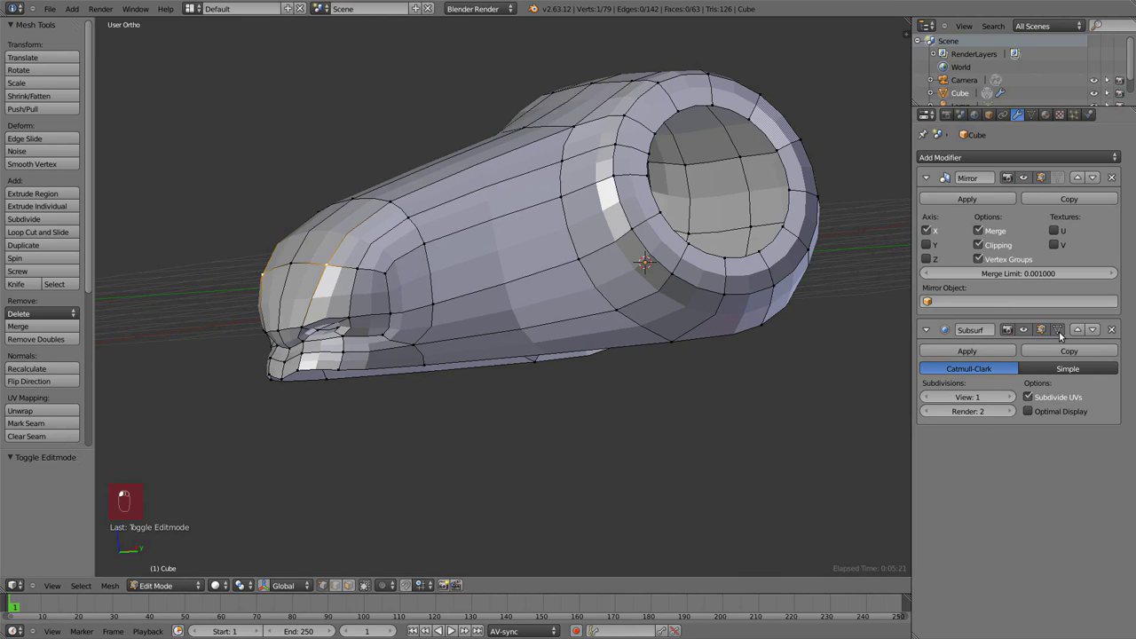
left_click(1058, 333)
left_click(1058, 333)
middle_click_drag(665, 330, 827, 299)
key("a")
Switch the Subsurf modifier's viewport visibility off and on to compare the smoothed head with its base mesh.
left_click(1025, 331)
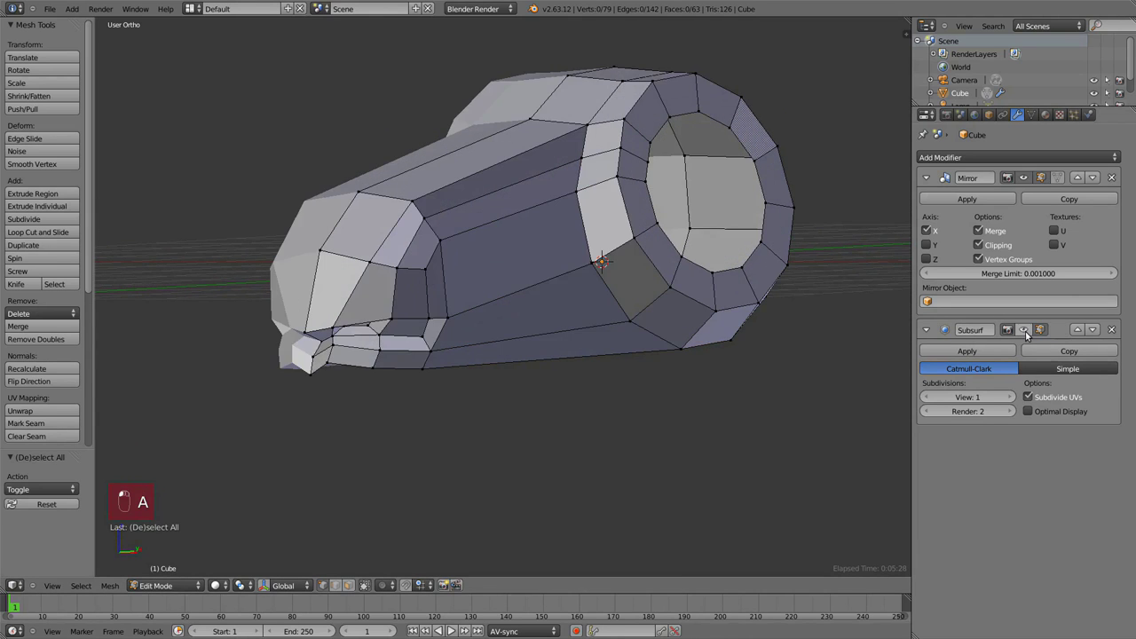
left_click(1024, 330)
left_click(1024, 330)
left_click(1024, 330)
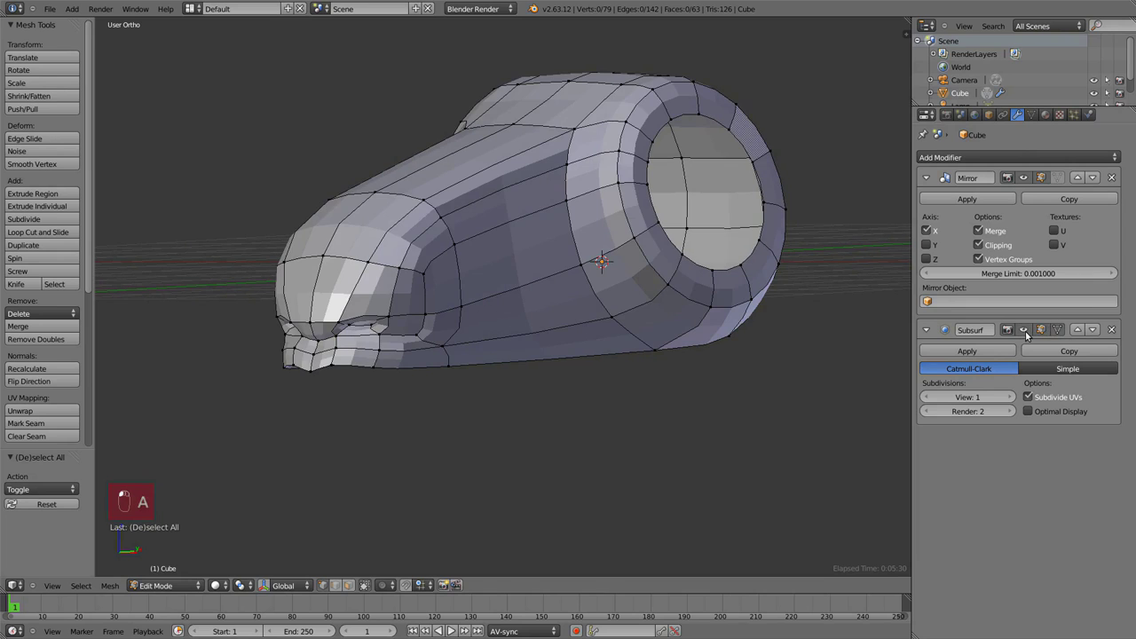
Turn off the Subsurf's Edit Mode display, compare the head in Edit and Object Mode, and re-enable it.
left_click(1025, 331)
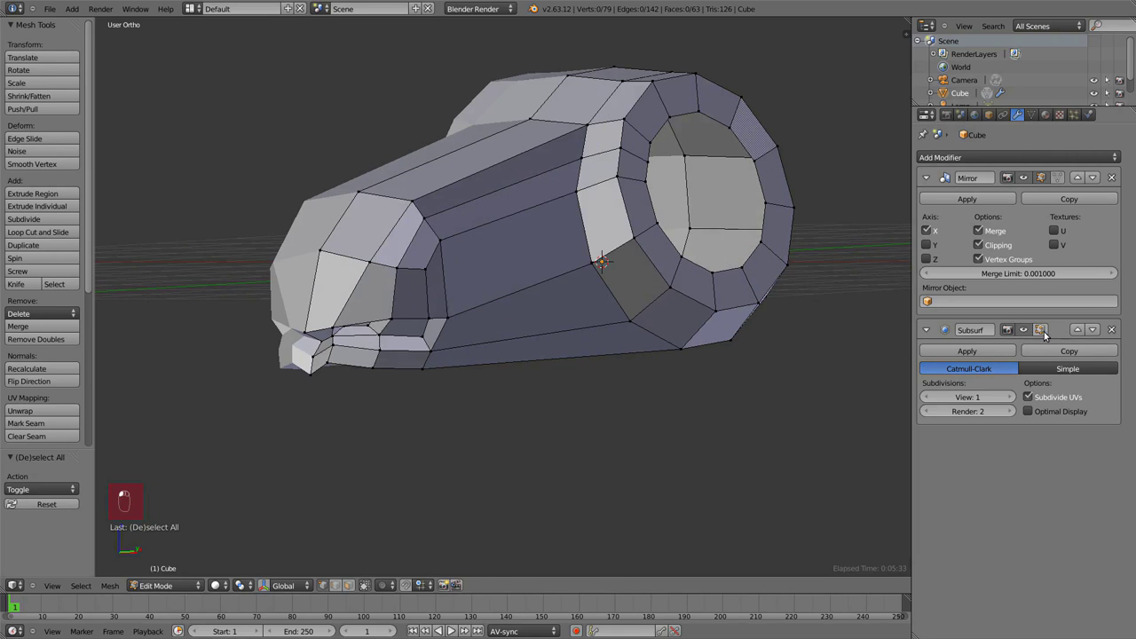
key("Tab")
key("Tab")
key("Tab")
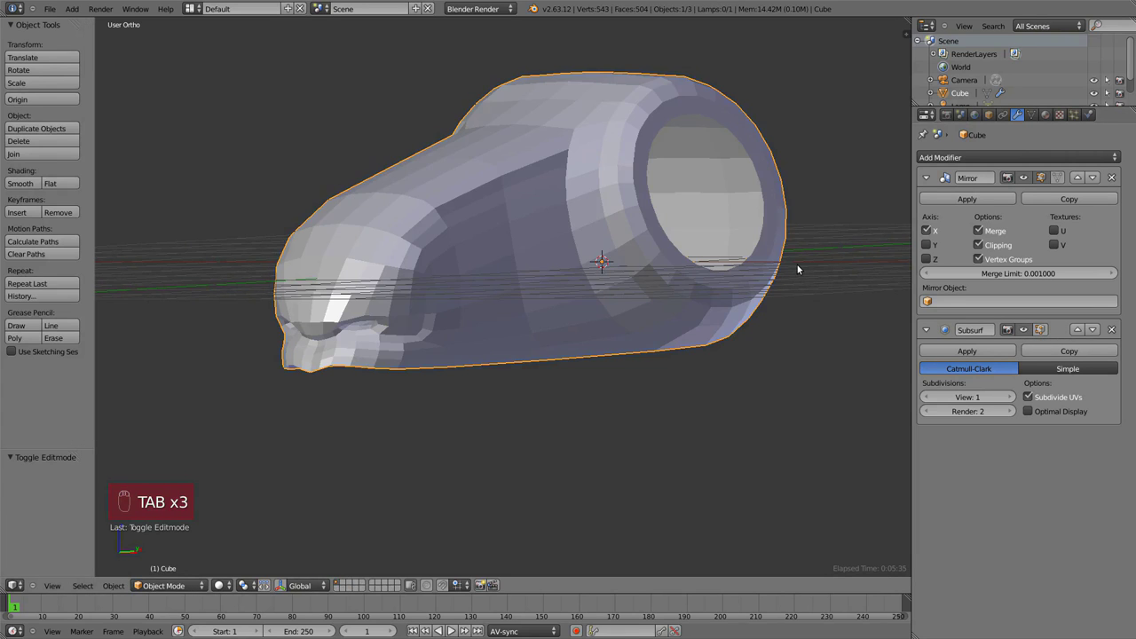
key("Tab")
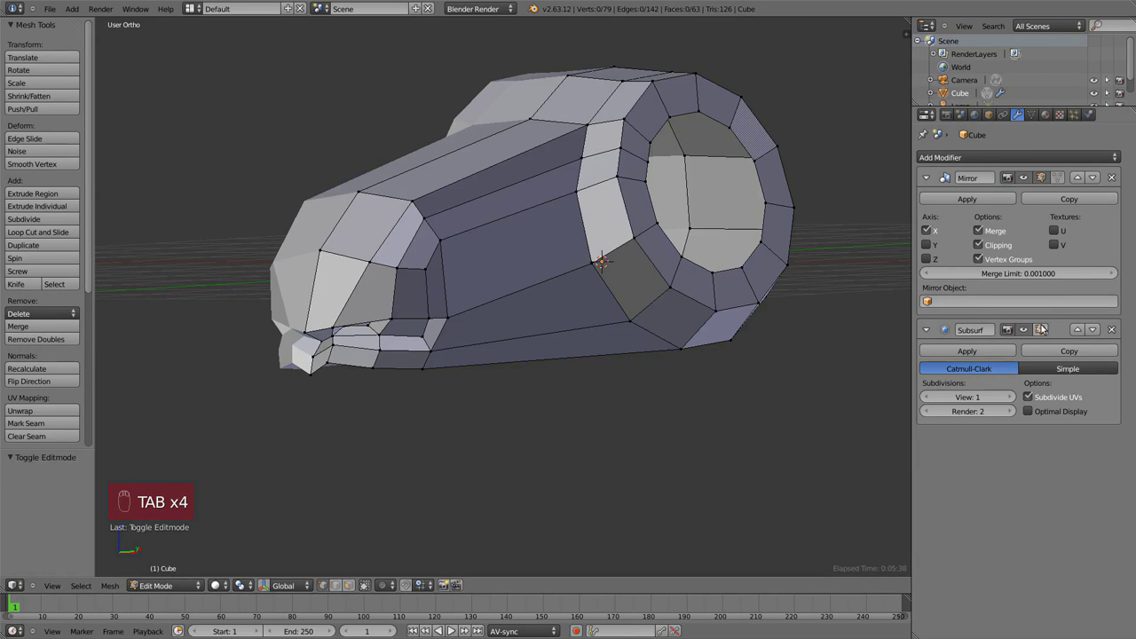
left_click(1042, 329)
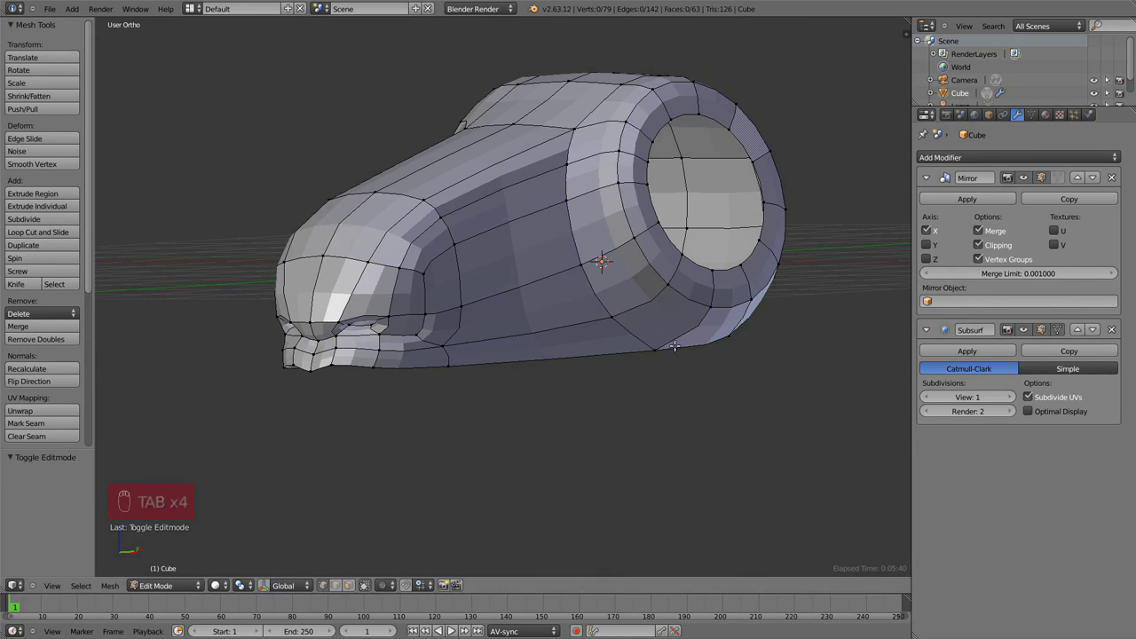
Add a loop cut around the outside of the eye ring and slide it toward the snout.
middle_click_drag(621, 293, 679, 257)
key("ctrl+r")
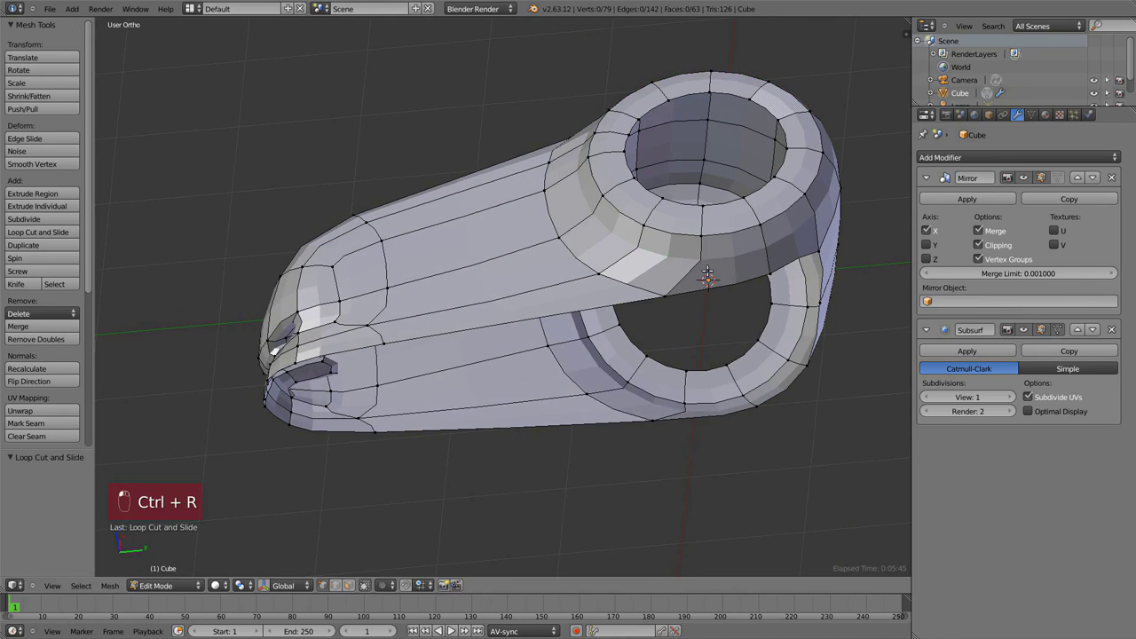
key("ctrl+r")
left_click(701, 266)
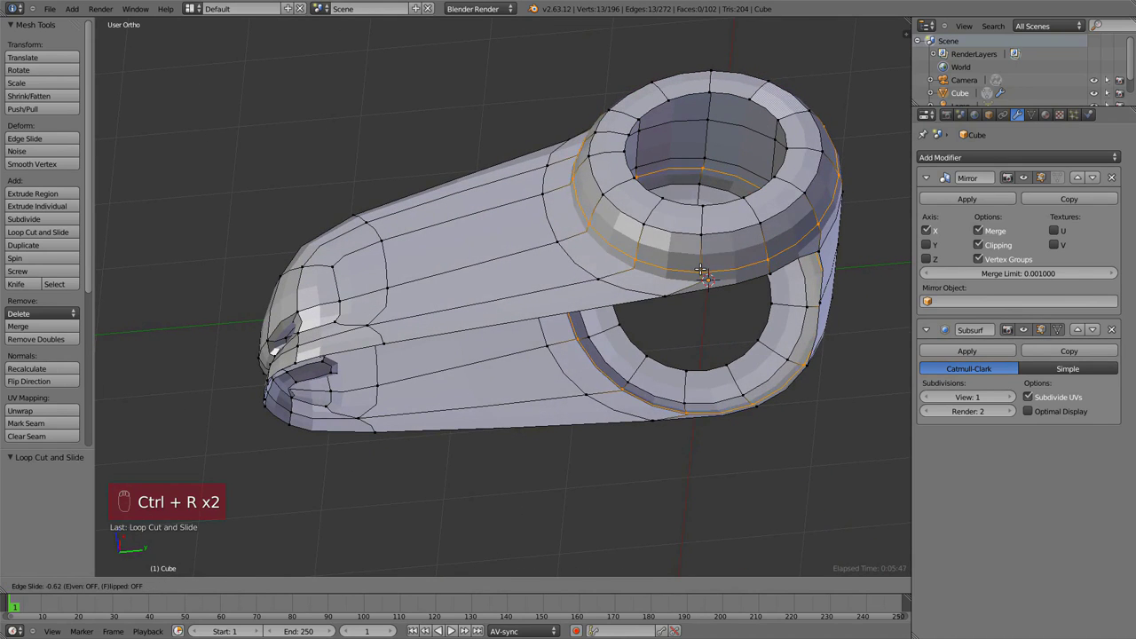
left_click(698, 271)
middle_click_drag(698, 270, 812, 284)
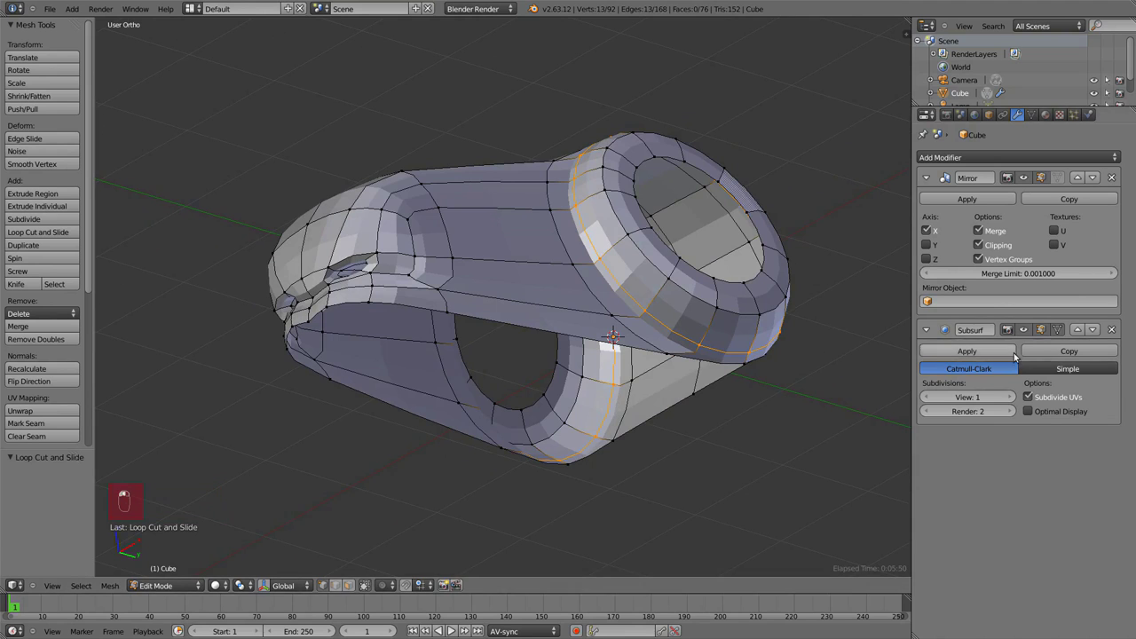
Compare the head with the Subsurf's Edit Mode display off and on, and preview a loop cut across the snout.
left_click(1049, 329)
scroll(675, 238, "up", 5)
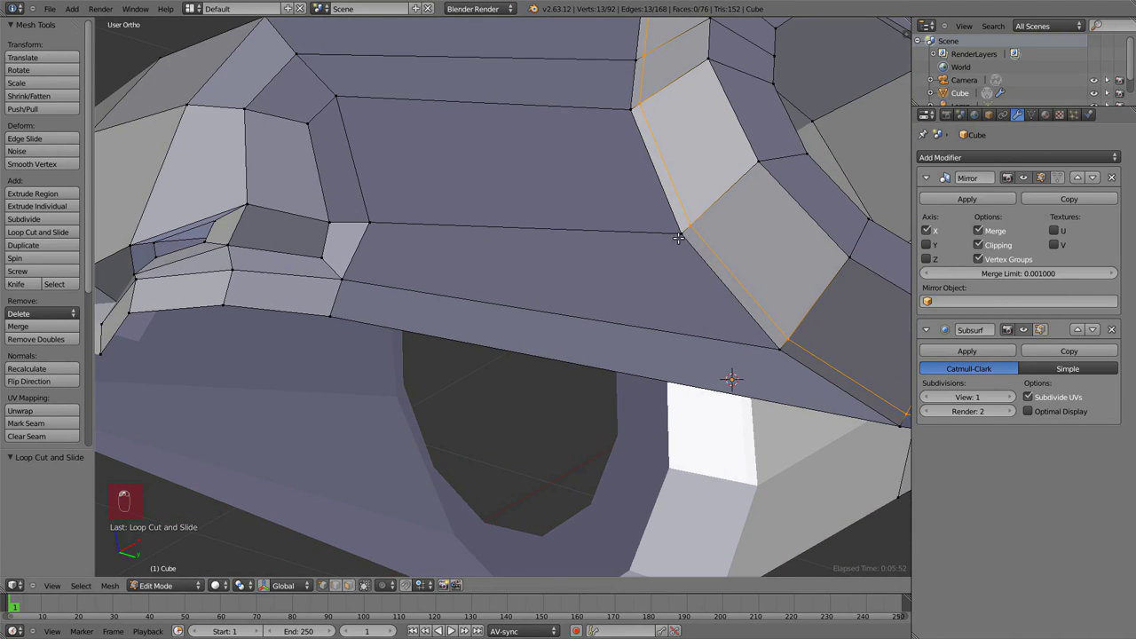
left_click(1043, 330)
left_click(1042, 330)
left_click(1043, 331)
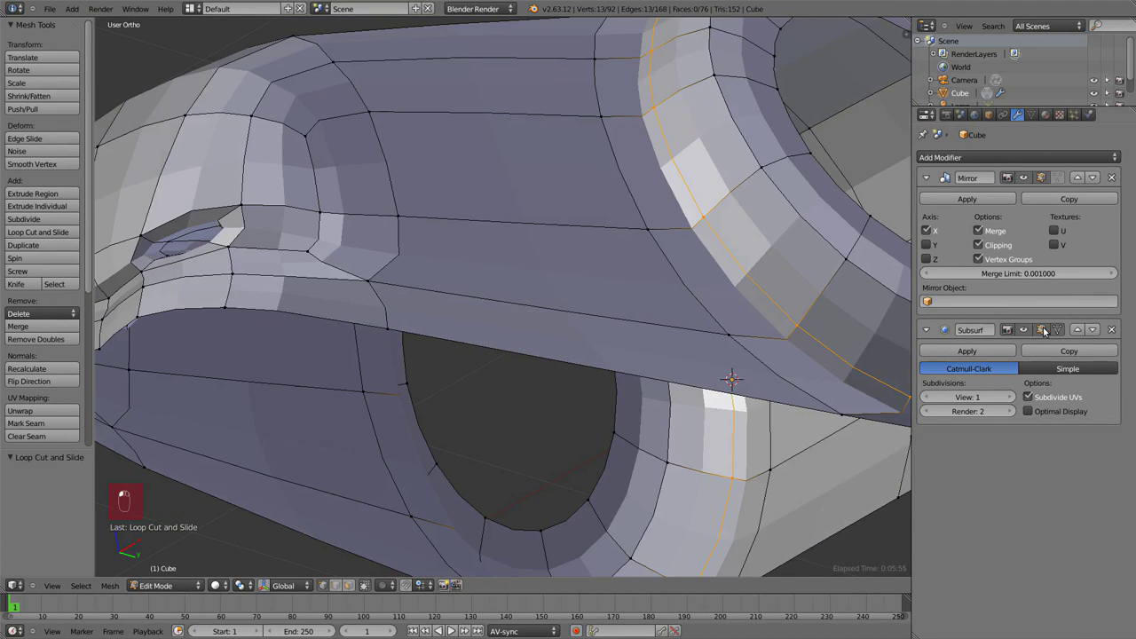
left_click(1044, 330)
scroll(683, 257, "down", 4)
key("KP_3")
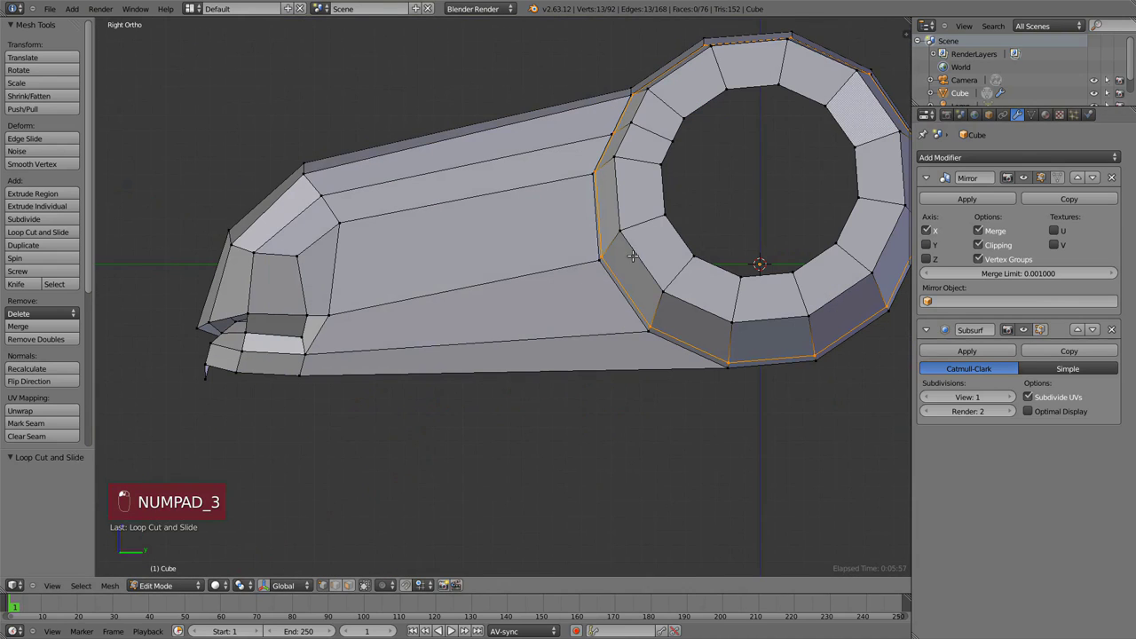
key("ctrl+r")
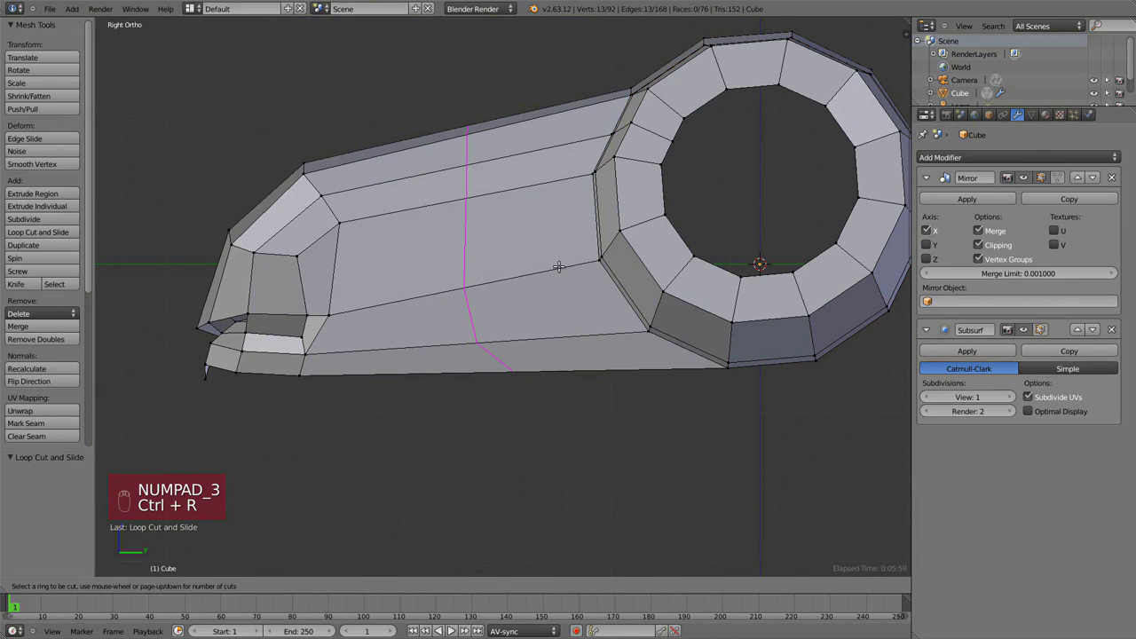
right_click(568, 267)
Show the Subsurf in Edit Mode without the adjusted cage, and add a loop cut across the snout close to the eye ring.
left_click(1040, 329)
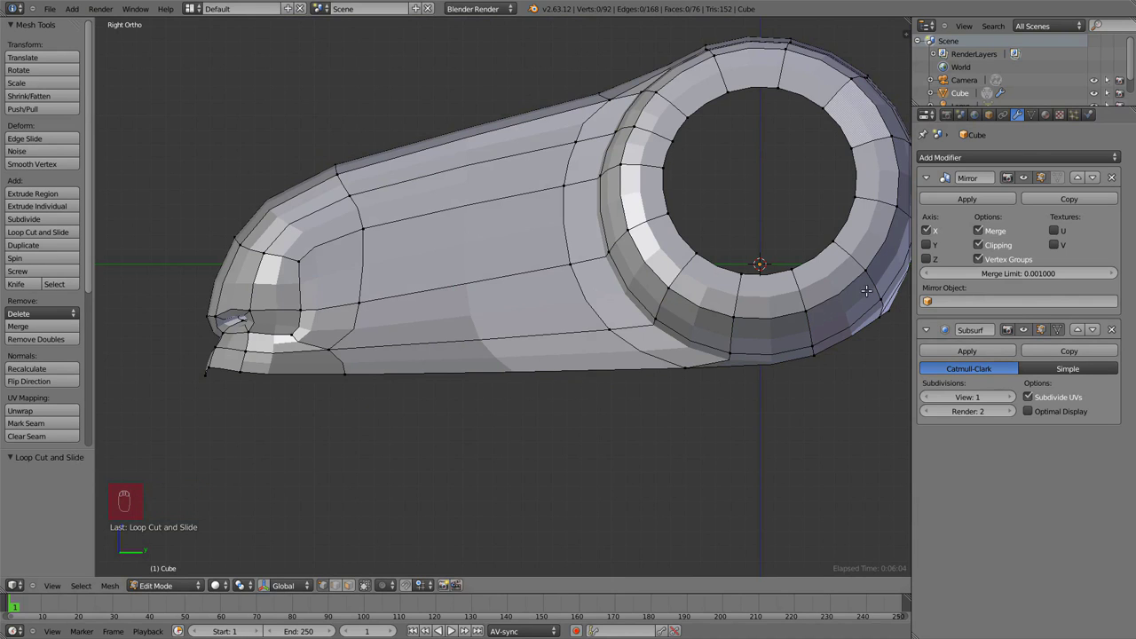
left_click(1057, 329)
key("ctrl+r")
left_click(555, 271)
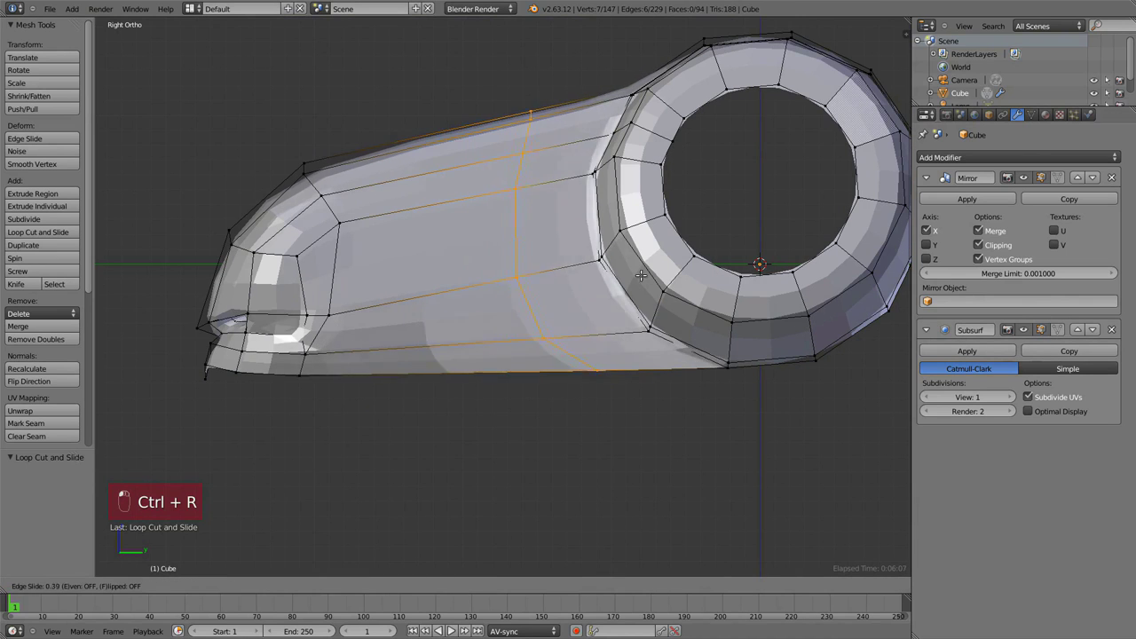
left_click(757, 262)
middle_click_drag(555, 245, 532, 278)
key("a")
key("Tab")
key("KP_1")
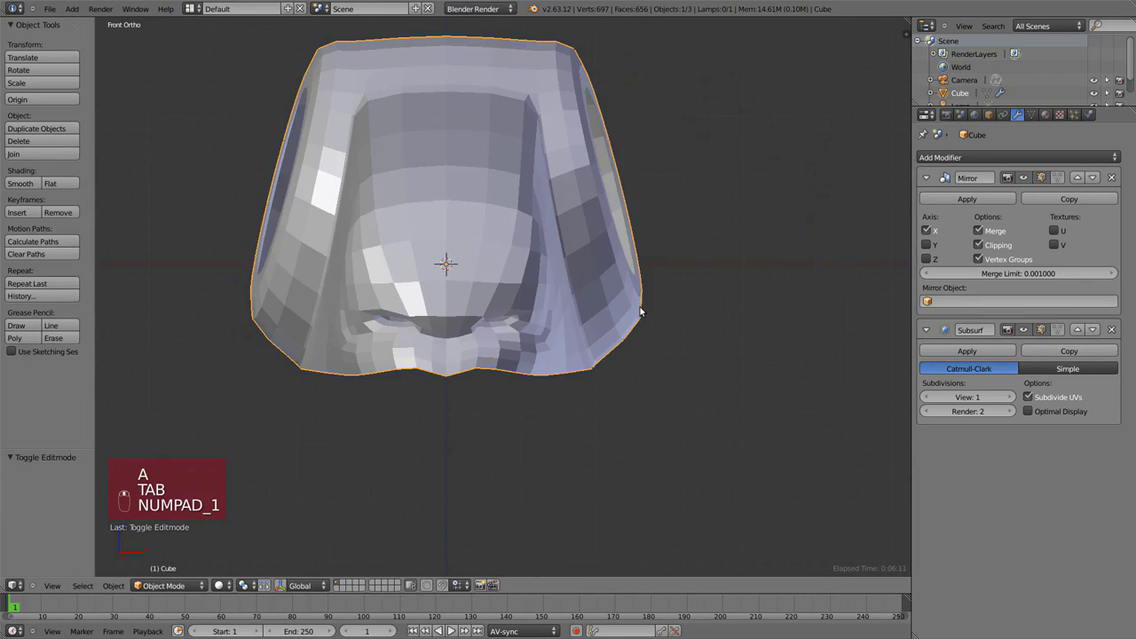
Add a loop cut around the eye ring's outer band, slid against its front edge, and scale the loop to 0.95.
key("Tab")
middle_click_drag(651, 301, 666, 229)
key("ctrl+r")
left_click(653, 244)
left_click(643, 250)
key("KP_3")
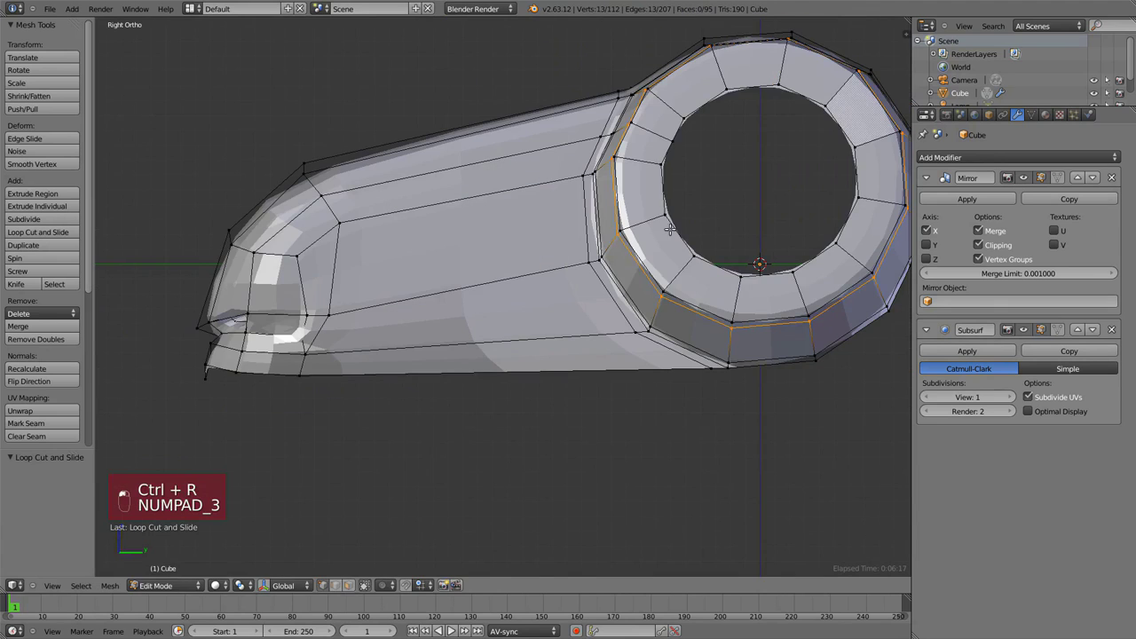
key("s")
left_click(660, 226)
Add a loop cut around the eye ring's front face, slide it toward the outer rim, and check it in Object Mode.
key("ctrl+r")
left_click(659, 226)
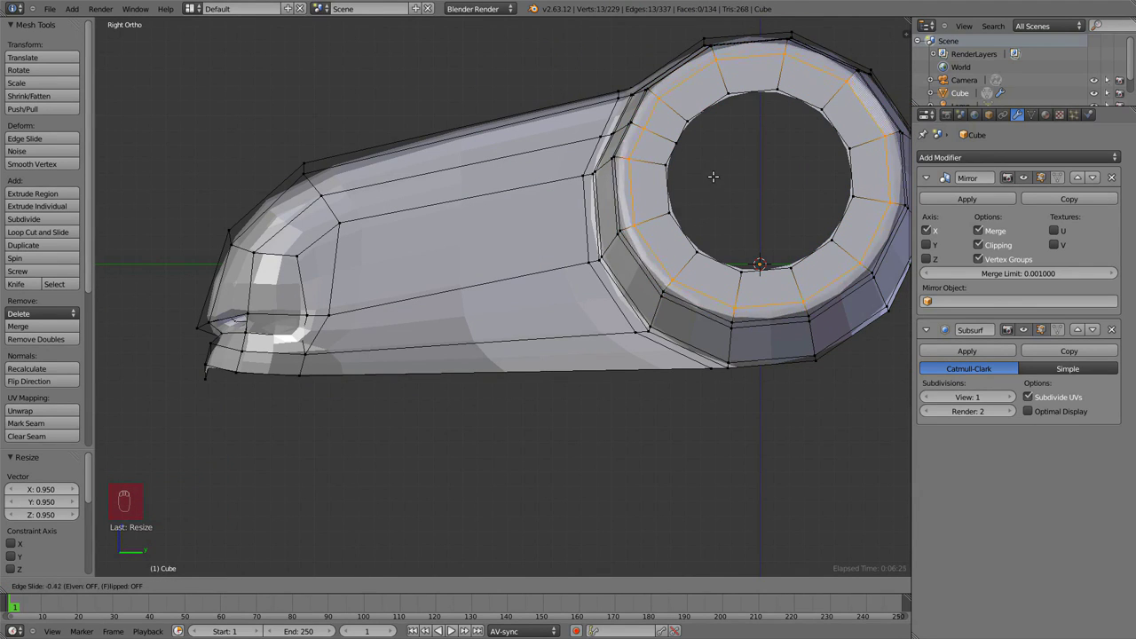
left_click(713, 177)
key("KP_1")
key("Tab")
middle_click_drag(733, 271, 536, 318)
Return to mesh editing, clear the selection, and reposition the vertices behind the mouth corner in side and front views.
key("Tab")
key("KP_1")
key("a")
key("a")
key("KP_3")
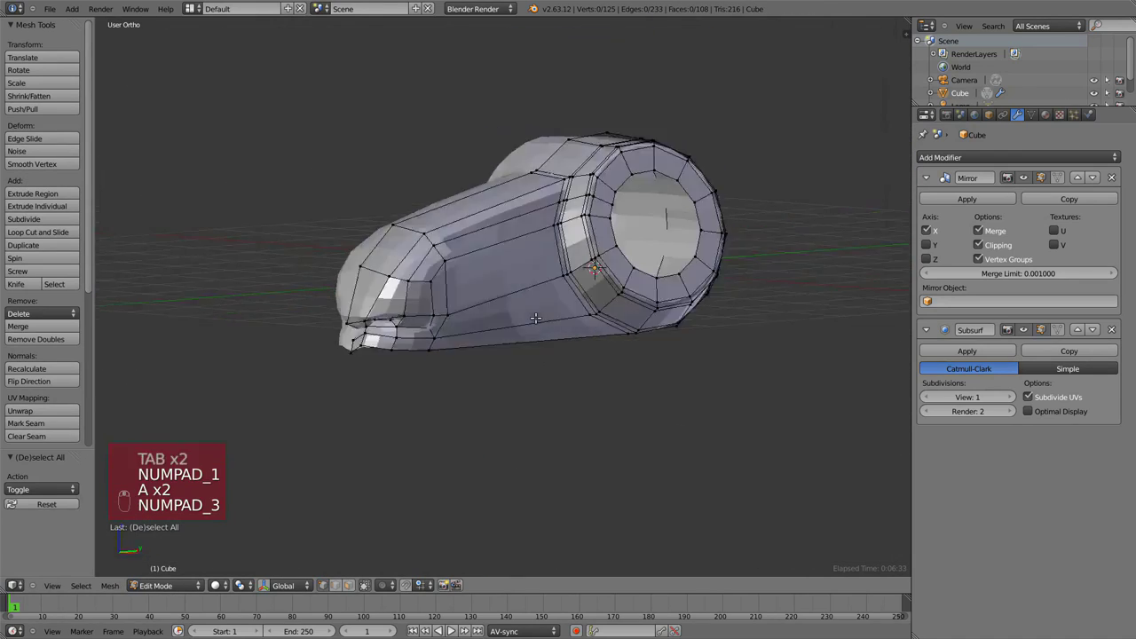
scroll(536, 318, "up", 4)
right_click(483, 310)
key("g")
left_click(485, 310)
right_click(491, 281)
key("g")
key("KP_1")
key("g")
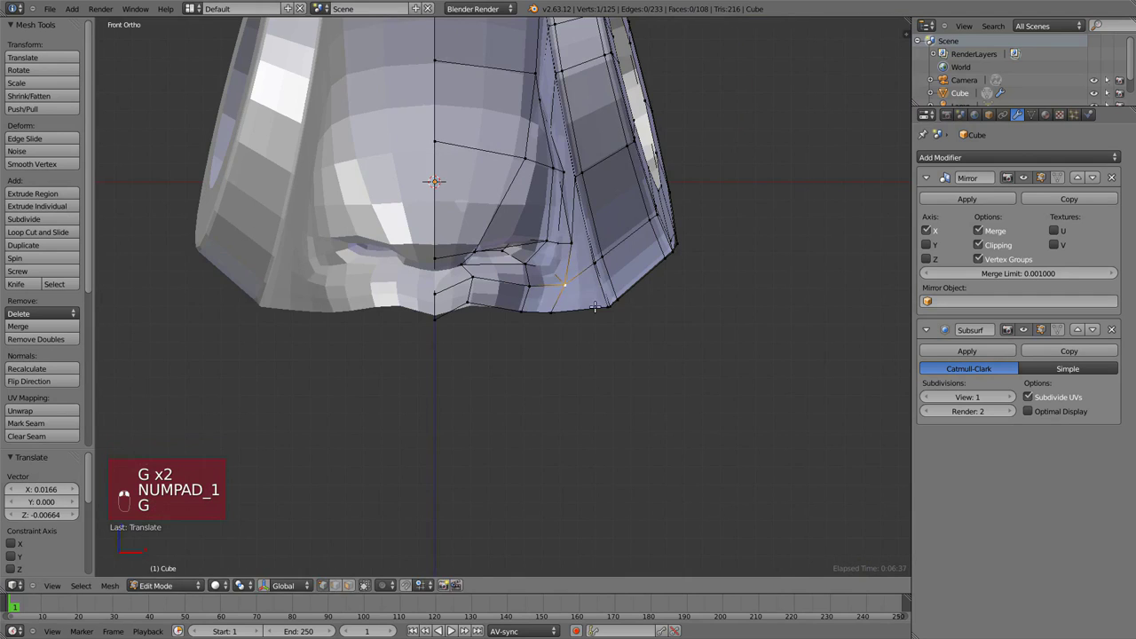
Reshape the lower lip's front by moving its lower edge vertex and the two vertices on the centre line.
right_click(521, 310)
key("g")
right_click(436, 317)
key("g")
right_click(436, 293)
key("g")
middle_click_drag(437, 281, 499, 168)
left_click(533, 263)
Move the lower lip's two front vertices about 0.1 forward and 0.03 up.
right_click(542, 242)
key("g")
left_click(538, 232)
key("g")
key("g")
key("KP_3")
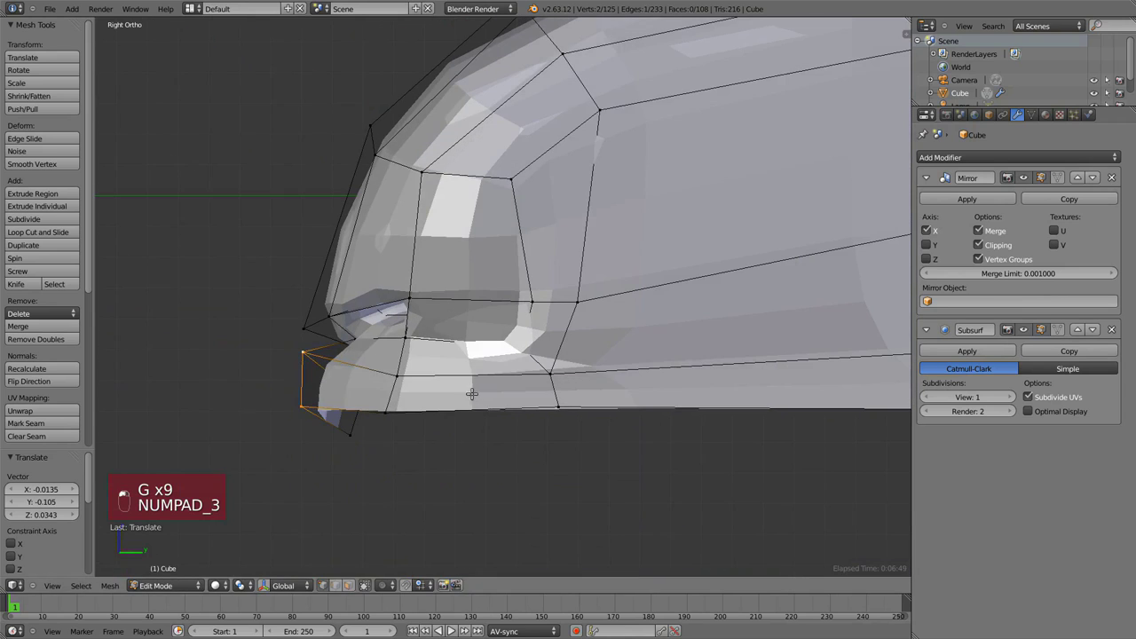
Adjust the lower jaw's underside vertices in side view, moving the rear one about 0.07 forward and 0.03 down.
right_click(387, 411)
key("g")
scroll(565, 406, "down", 2)
right_click(543, 374)
key("g")
scroll(609, 396, "down", 4)
middle_click_drag(609, 396, 523, 437, "shift")
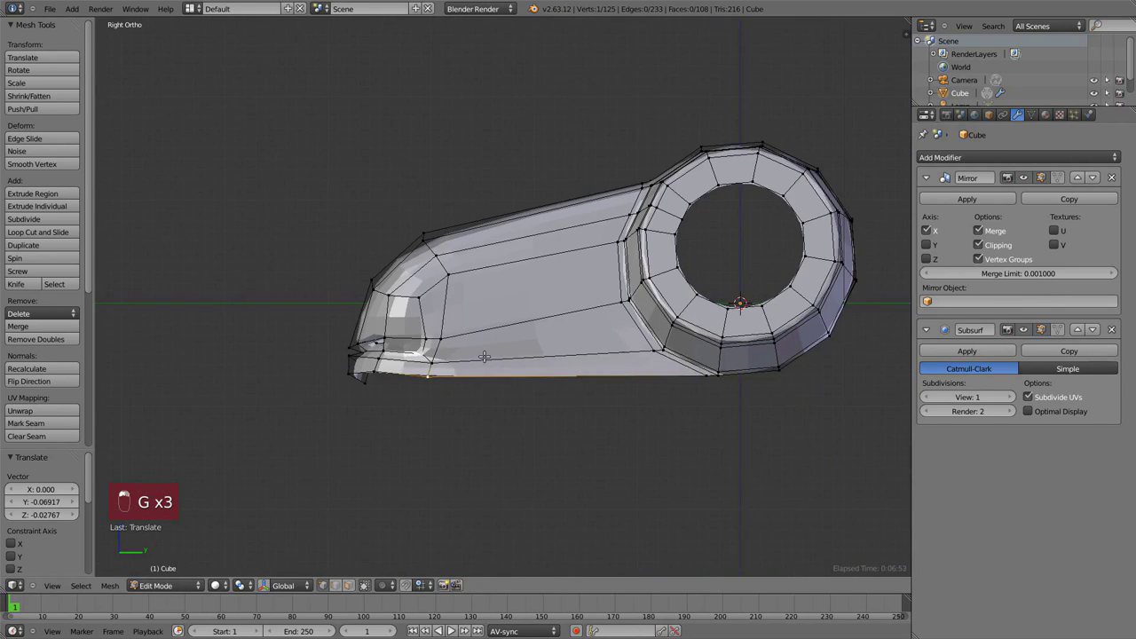
Add a loop cut across the middle of the snout between the muzzle and the eye ring.
scroll(484, 355, "up", 2)
key("KP_3")
key("ctrl+r")
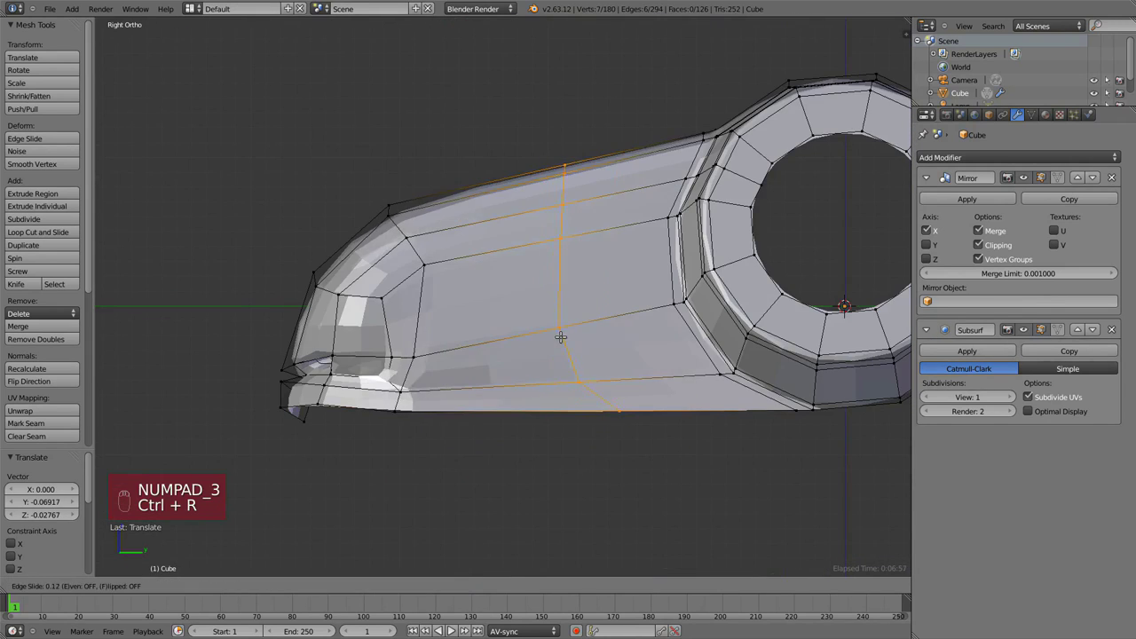
left_click(493, 375)
scroll(462, 413, "down", 2)
Select the whole front of the muzzle, move it about 0.44 back and 0.16 down, and rotate it downward.
key("z")
key("a")
key("b")
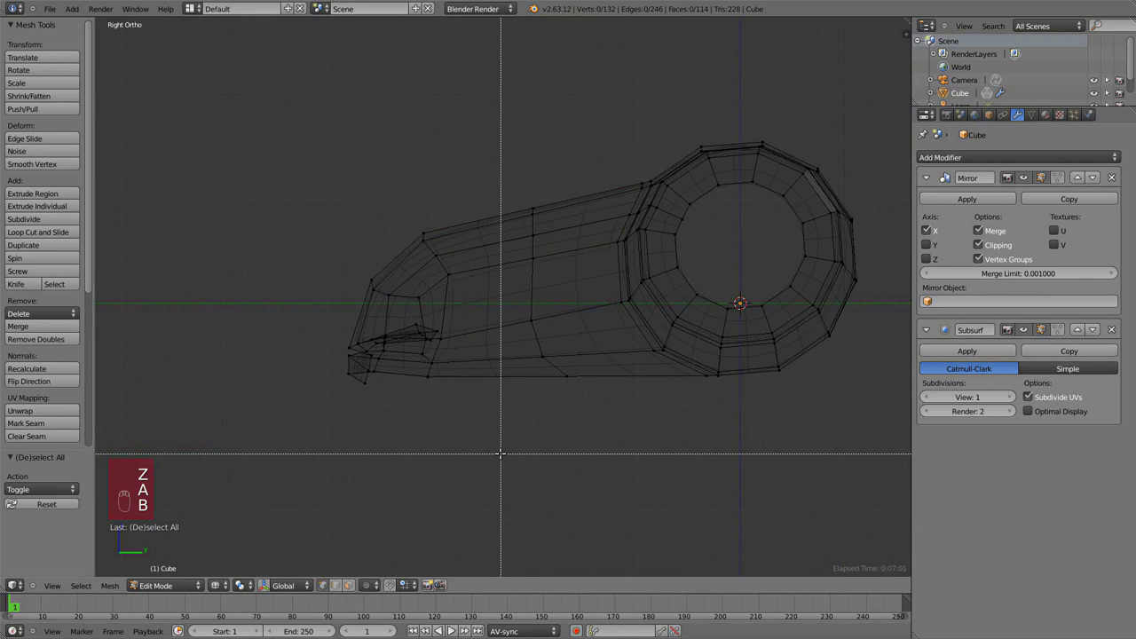
left_click_drag(499, 453, 233, 176)
key("z")
key("g")
left_click(577, 355)
key("r")
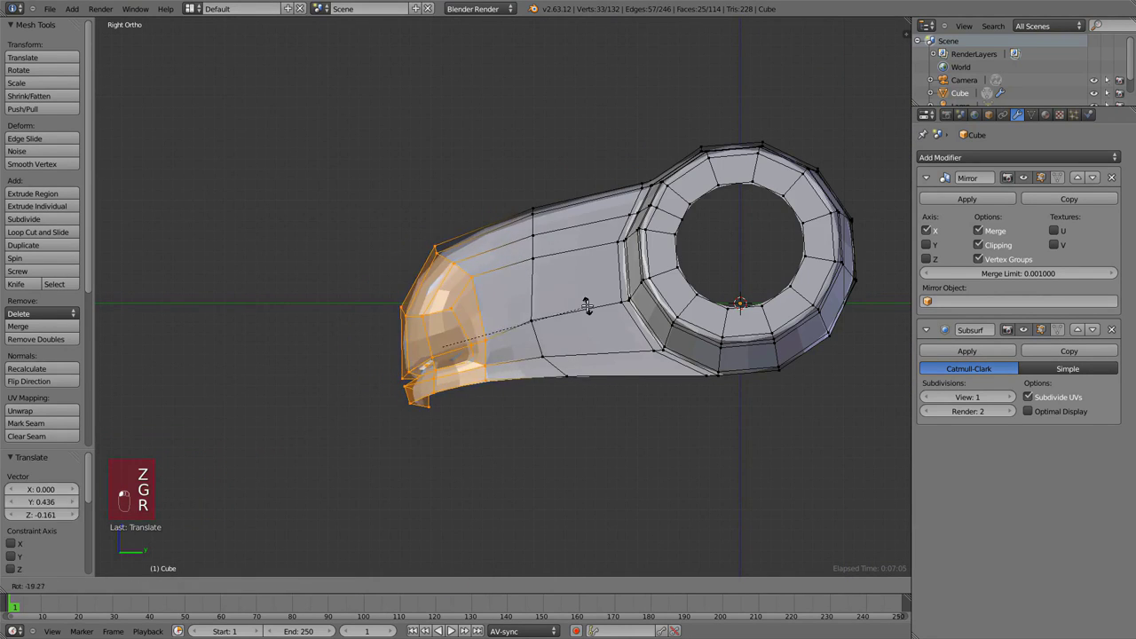
key("g")
key("KP_1")
key("Tab")
key("KP_3")
key("Tab")
Select the upper vertices where the muzzle meets the snout and move them to smooth the bent profile.
key("z")
key("a")
key("b")
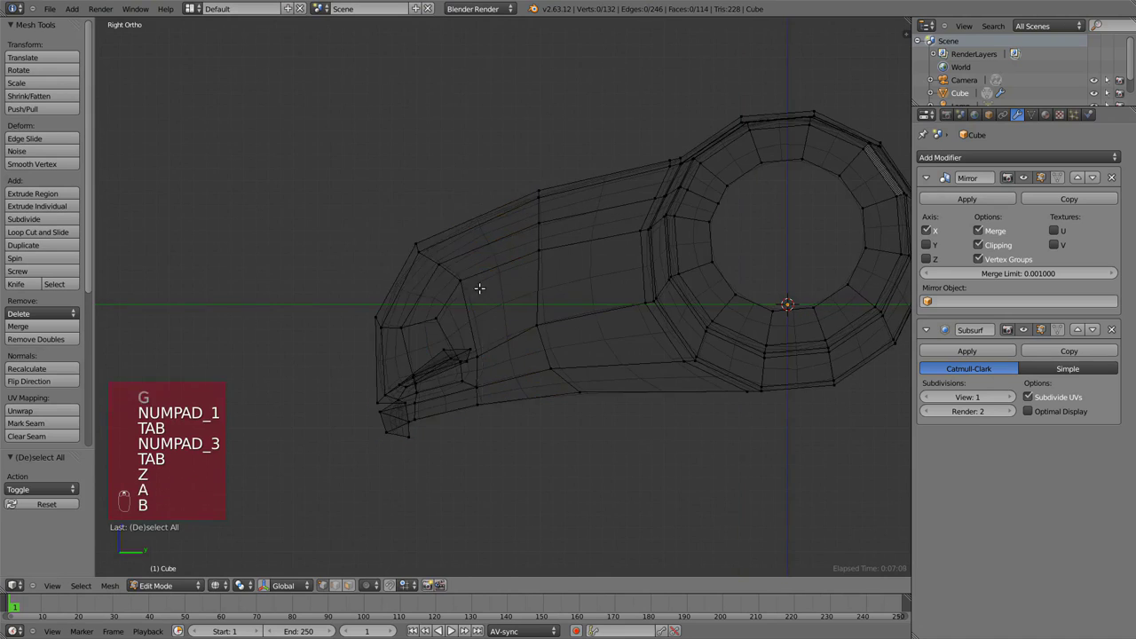
left_click_drag(479, 289, 396, 222)
key("z")
key("g")
left_click(470, 228)
Move the upper vertices of the mid-snout loop, rotate them about -5.1°, and check the head in Object Mode.
key("z")
key("a")
key("b")
left_click_drag(563, 266, 514, 160)
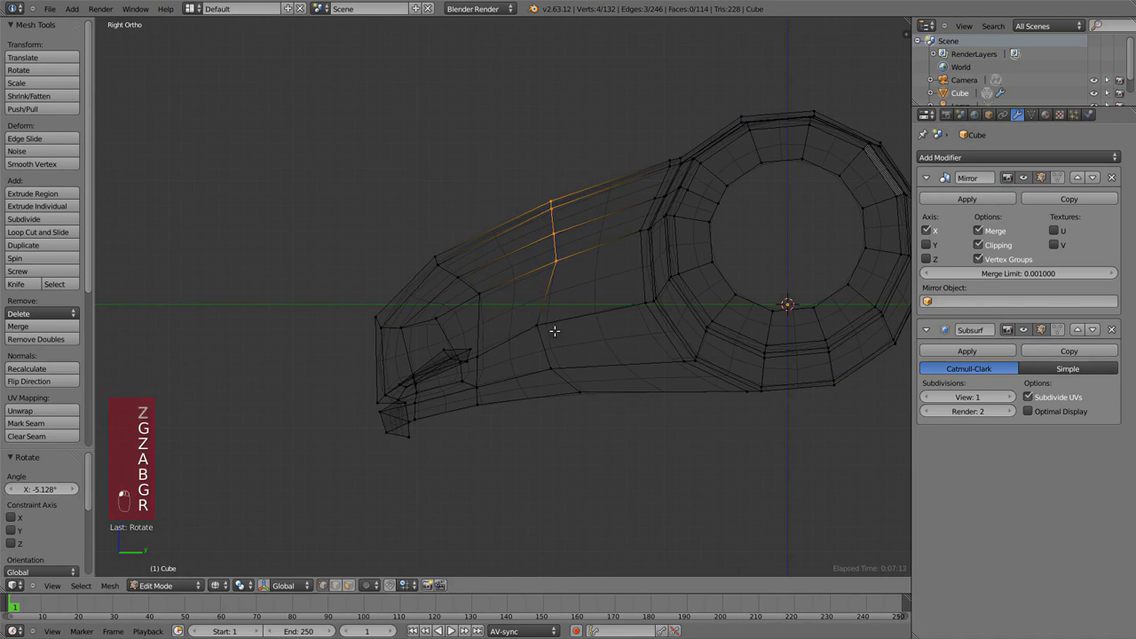
key("z")
key("Tab")
middle_click_drag(598, 370, 733, 299)
key("KP_1")
Narrow the snout in front view by moving its side vertices about 0.18 inward and adjusting the snout's edge.
key("Tab")
mouse_move(497, 307)
middle_mouse_down()
mouse_move(533, 292)
mouse_move(511, 297)
middle_mouse_up()
key("a")
key("a")
key("c")
left_click(519, 321)
right_click(519, 320)
key("KP_1")
key("g")
left_click(567, 317)
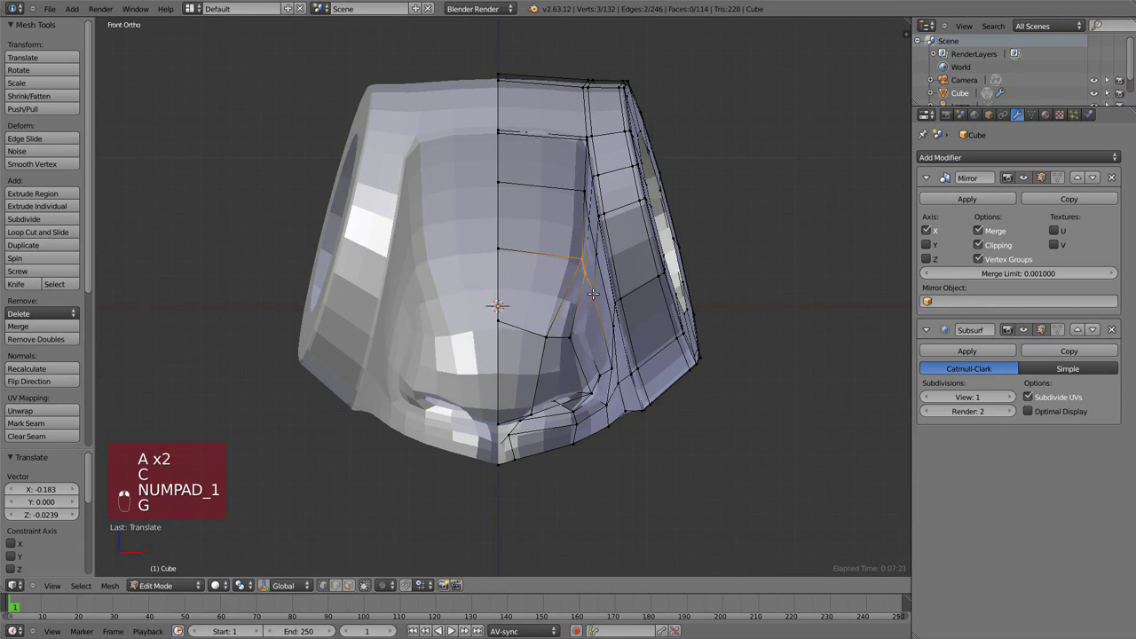
key("g")
left_click(580, 295)
right_click(591, 242, "alt")
key("g")
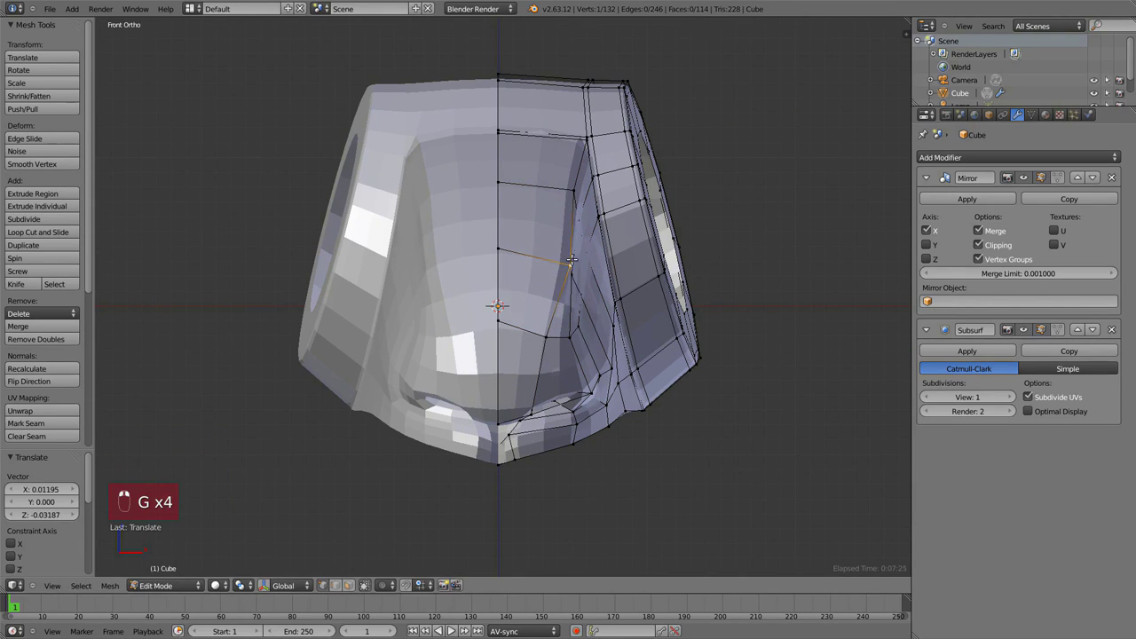
Reposition the vertices beside the mouth's outer corner in front view, using wireframe display to find them.
left_click(571, 392)
key("z")
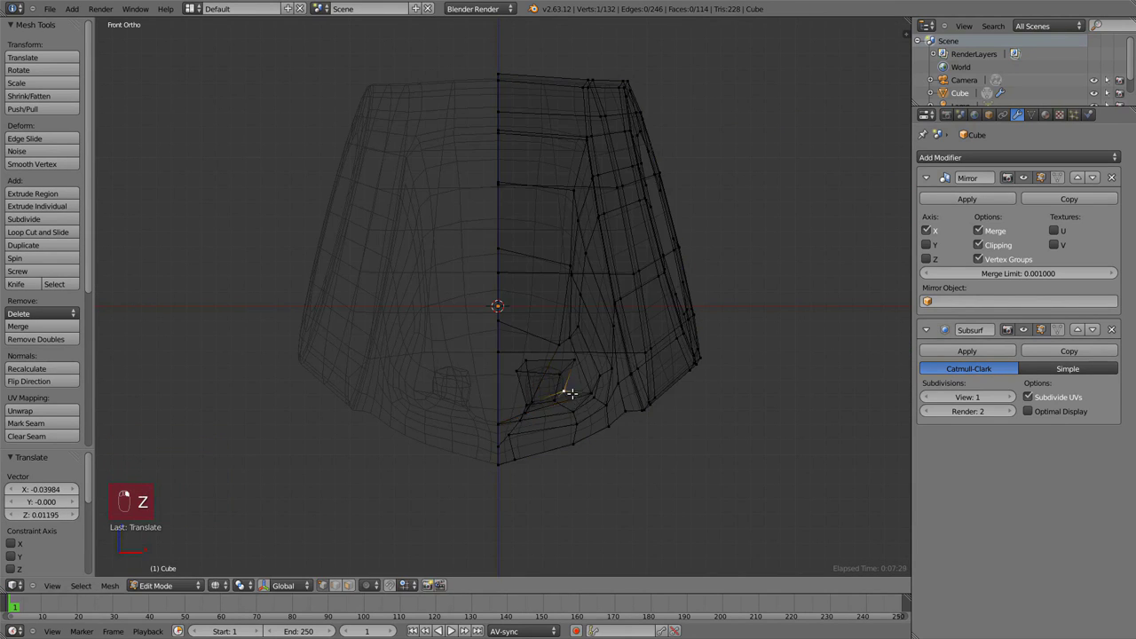
key("z")
key("z")
key("g")
key("z")
key("z")
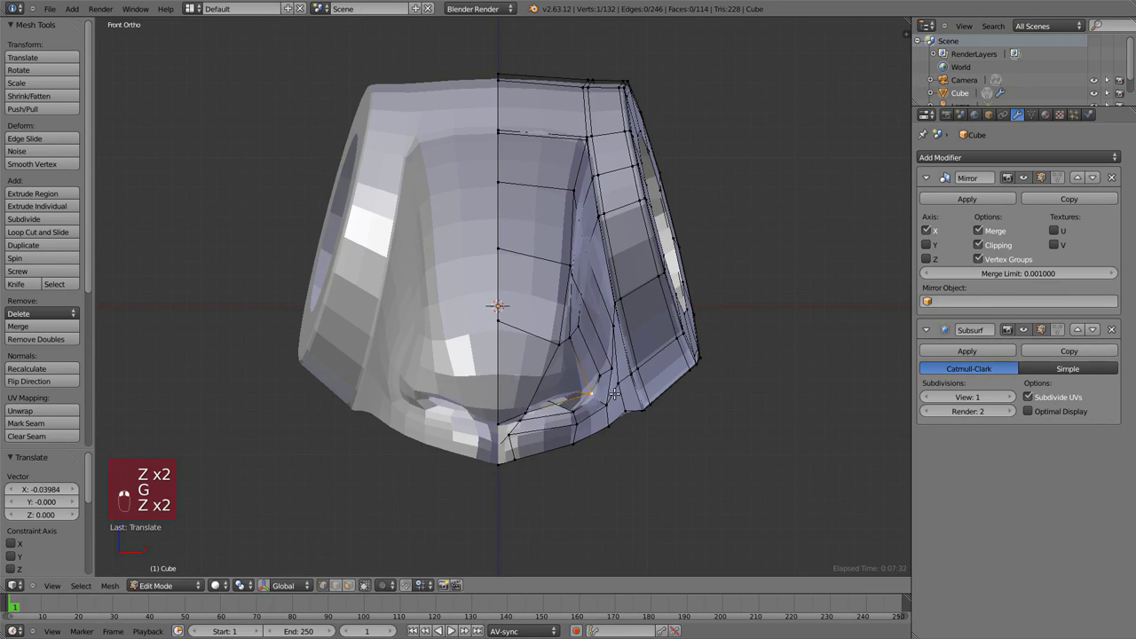
key("g")
left_click(600, 378)
key("g")
left_click(597, 380)
Hide the upper lip and mouth cavity vertices to inspect the inside of the muzzle, and reveal them again.
key("KP_3")
middle_click_drag(478, 350, 538, 324, "shift")
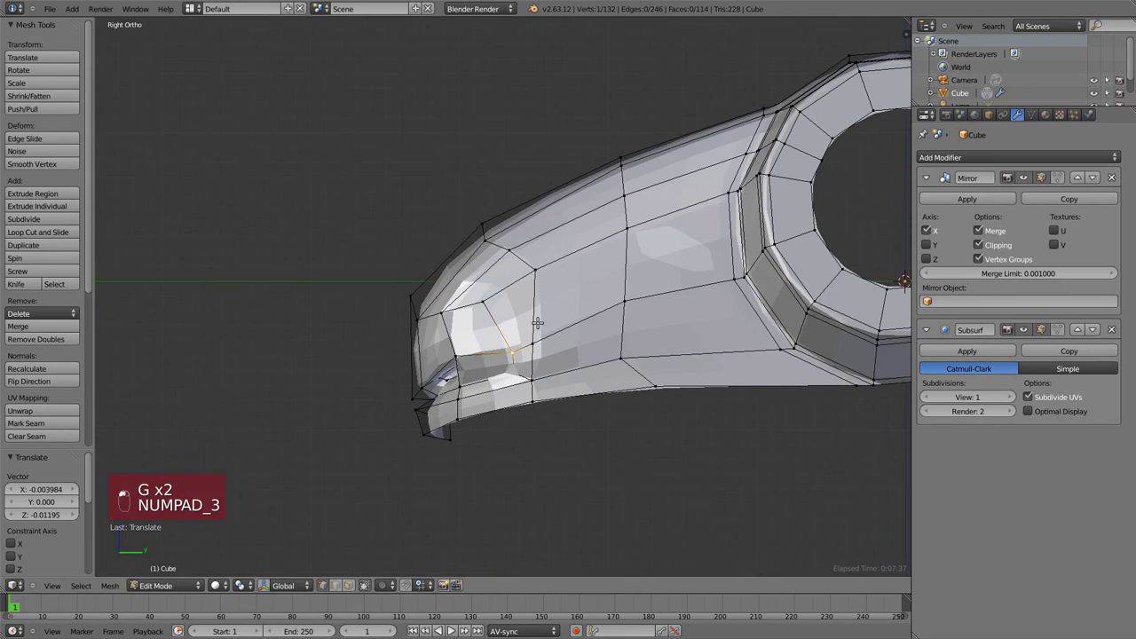
key("a")
key("a")
right_click(538, 298, "alt")
key("z")
right_click(506, 385, "alt+shift")
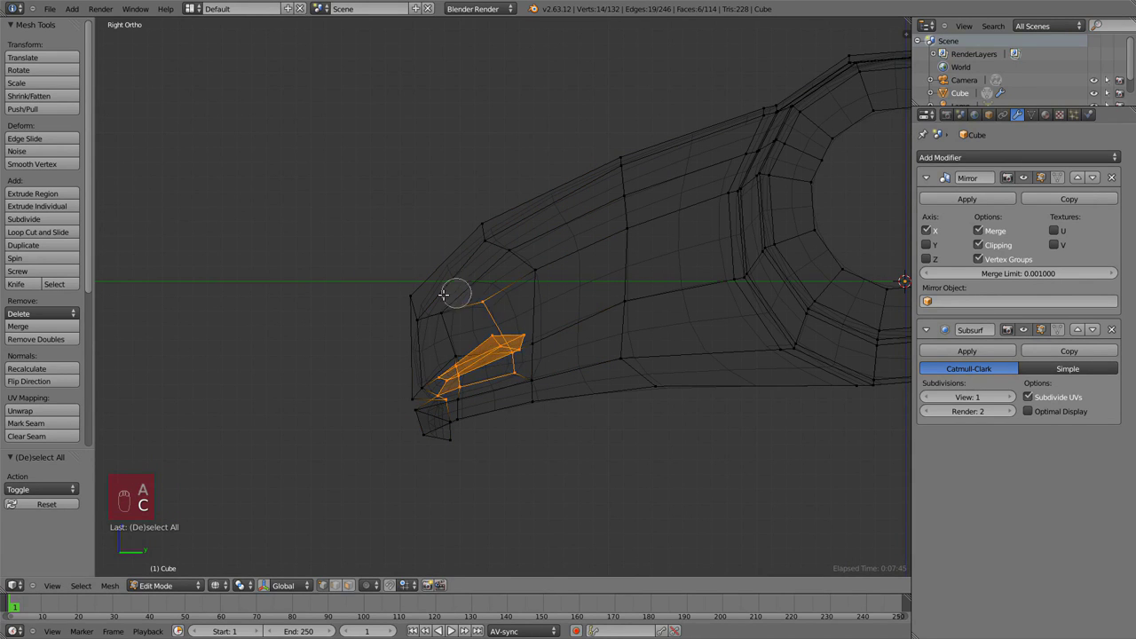
left_click_drag(431, 331, 411, 393)
key("h")
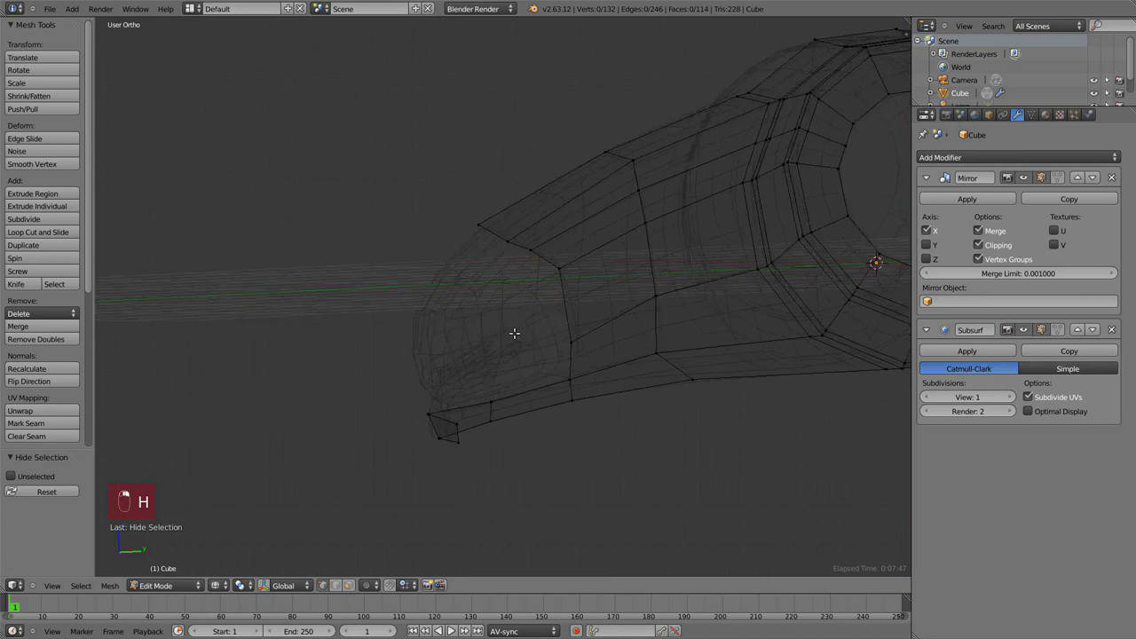
key("z")
mouse_move(515, 332)
middle_mouse_down()
mouse_move(505, 287)
mouse_move(520, 268)
middle_mouse_up()
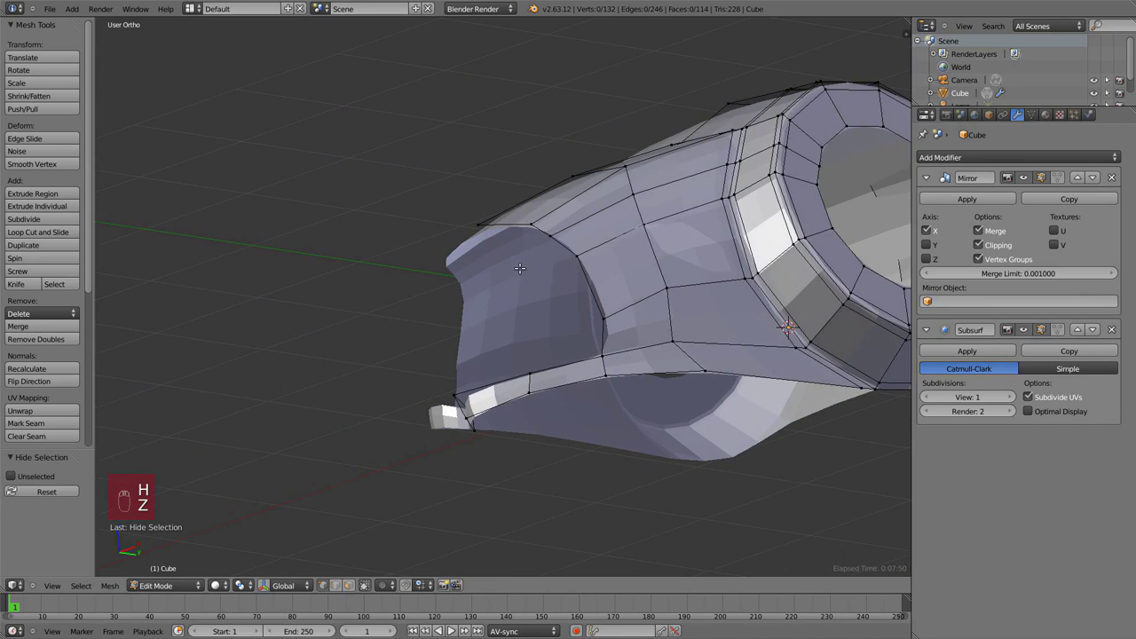
key("alt+h")
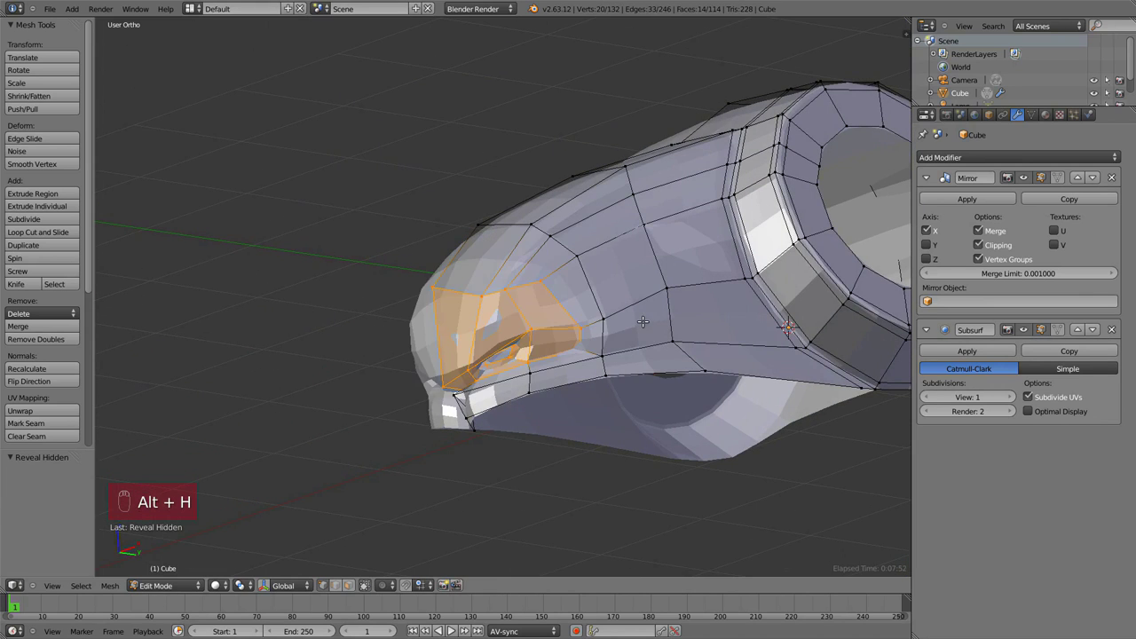
Add a loop cut around the upper lip and mouth corner, slide it slightly, and check the head in Object Mode.
key("ctrl+r")
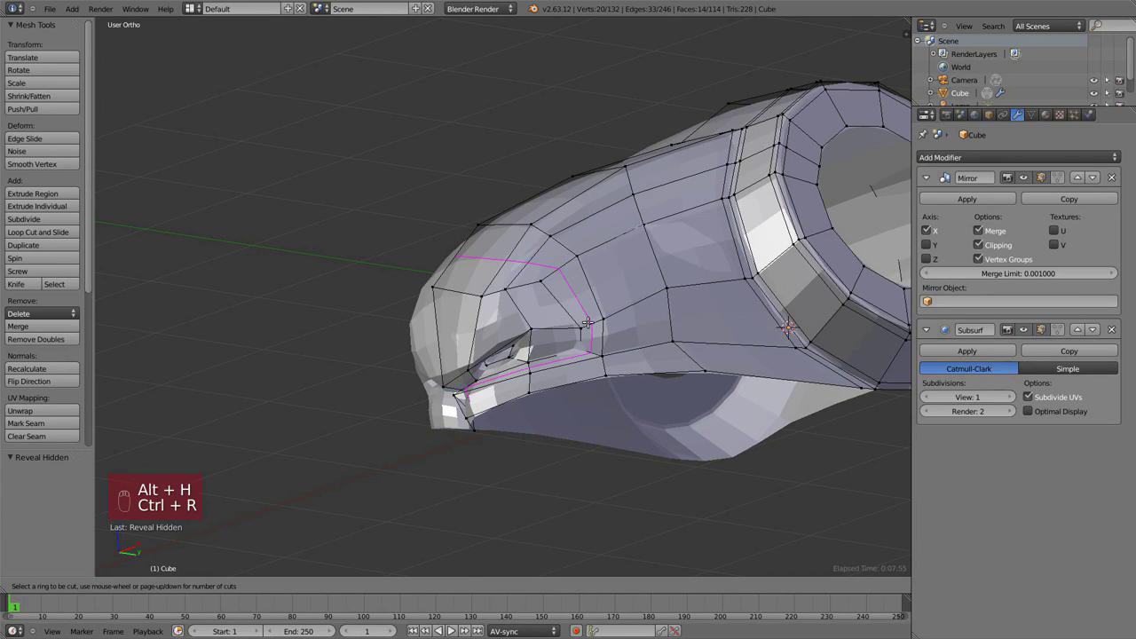
left_click(588, 323)
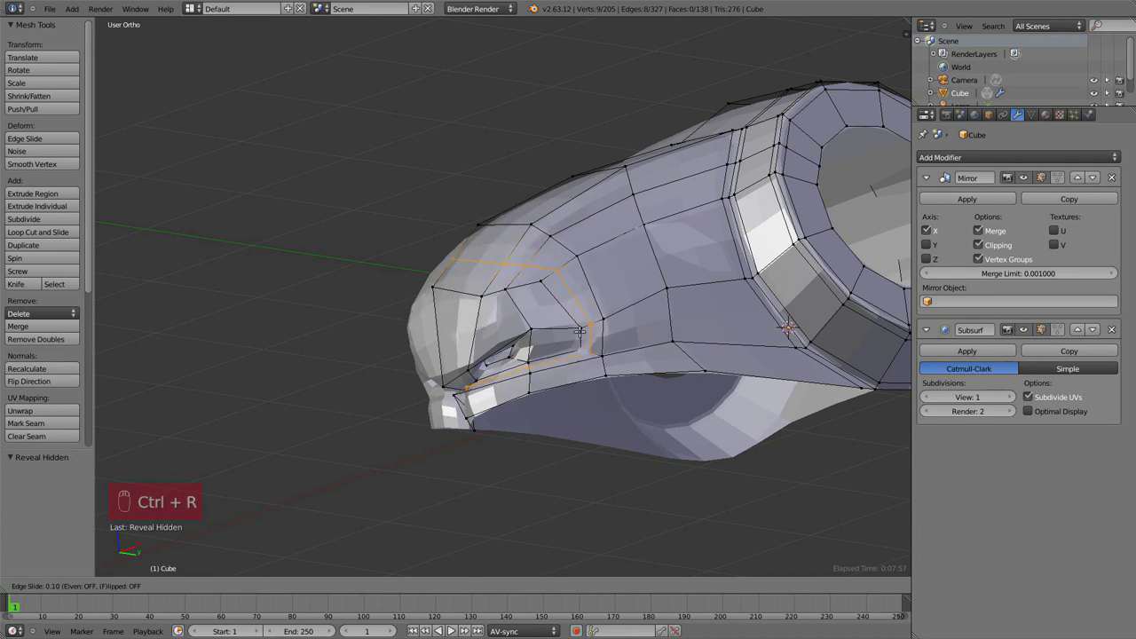
left_click(581, 332)
key("KP_2")
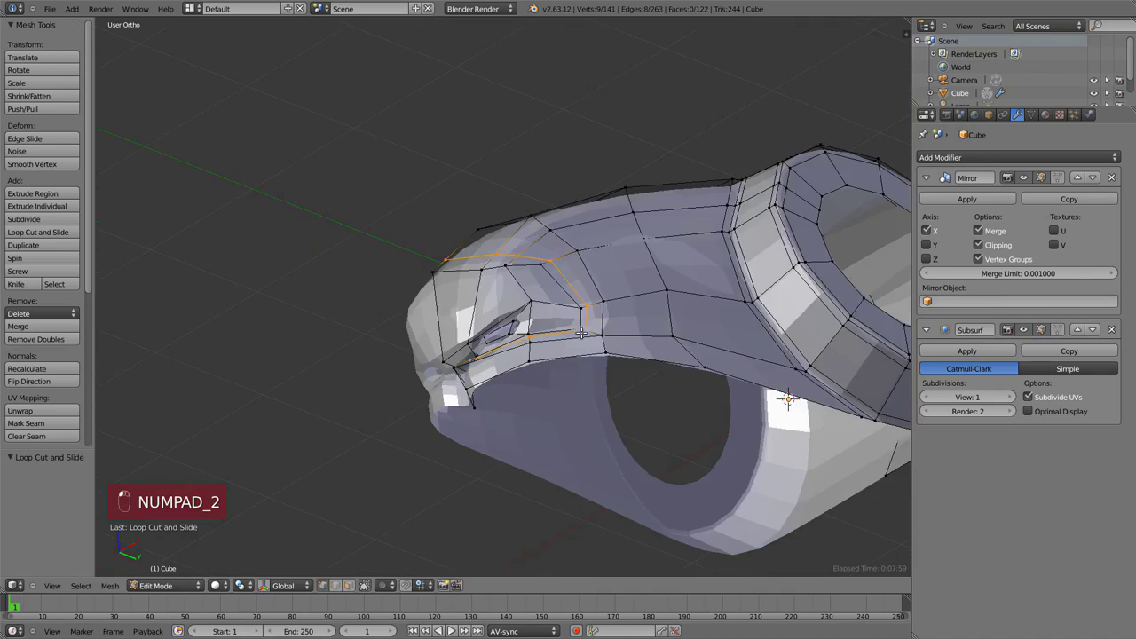
key("KP_3")
key("Tab")
middle_click_drag(549, 330, 605, 314)
key("KP_1")
key("Tab")
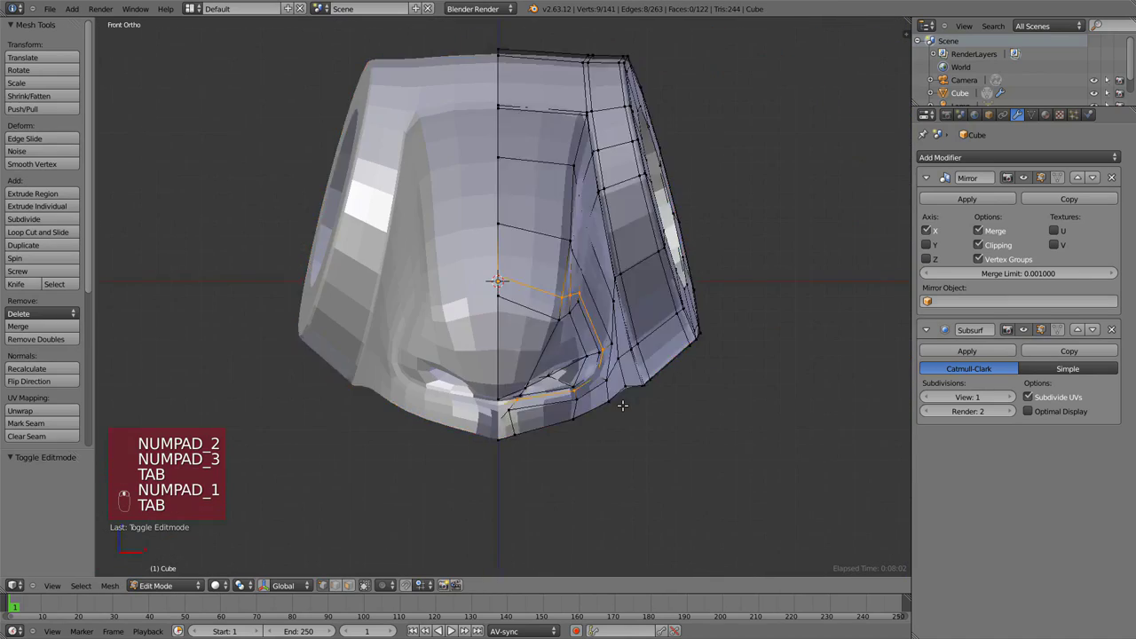
Move the vertices beside and below the mouth corner slightly outward and downward to smooth the transition into the cheek.
middle_click_drag(621, 400, 594, 384)
middle_click_drag(525, 342, 628, 375)
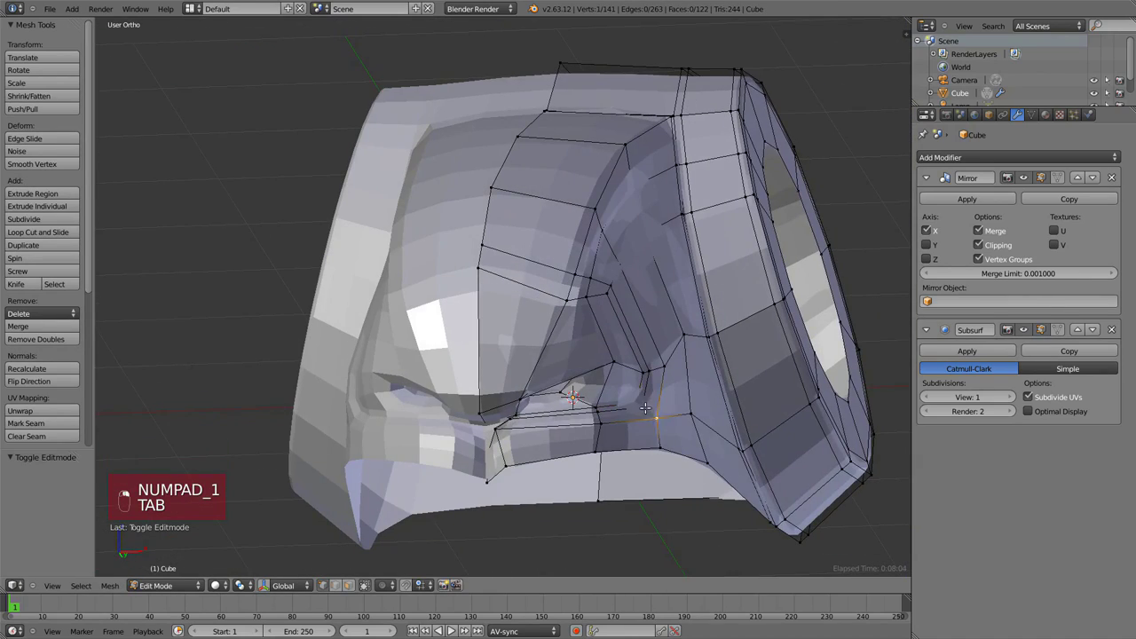
key("g")
left_click(663, 382)
right_click(658, 415)
key("g")
left_click(665, 420)
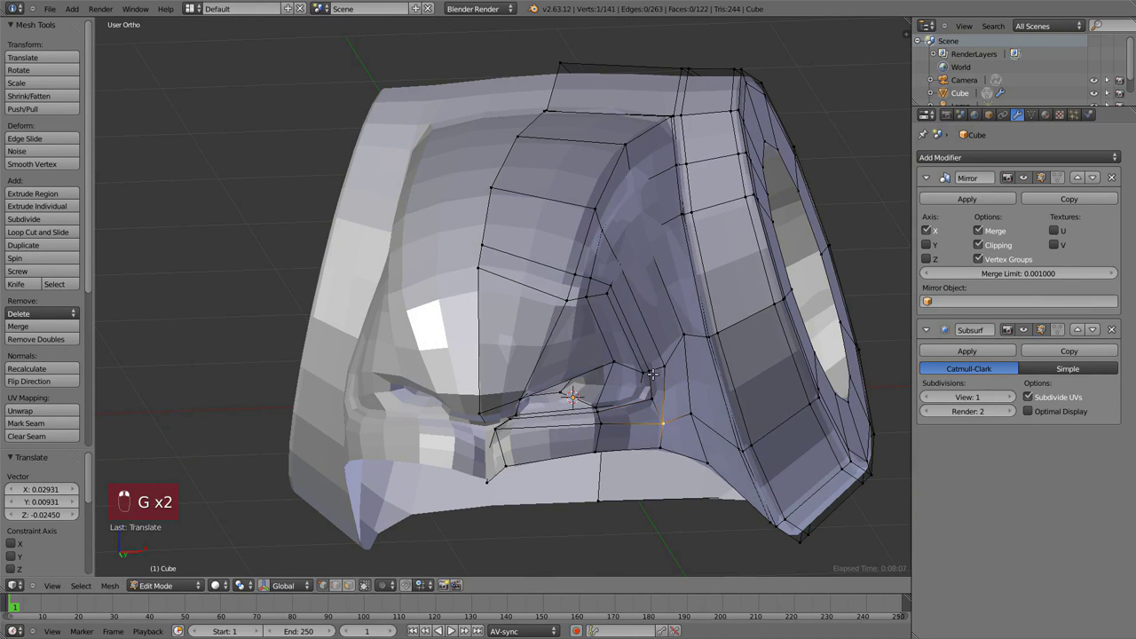
key("KP_1")
key("g")
left_click(650, 364)
key("KP_3")
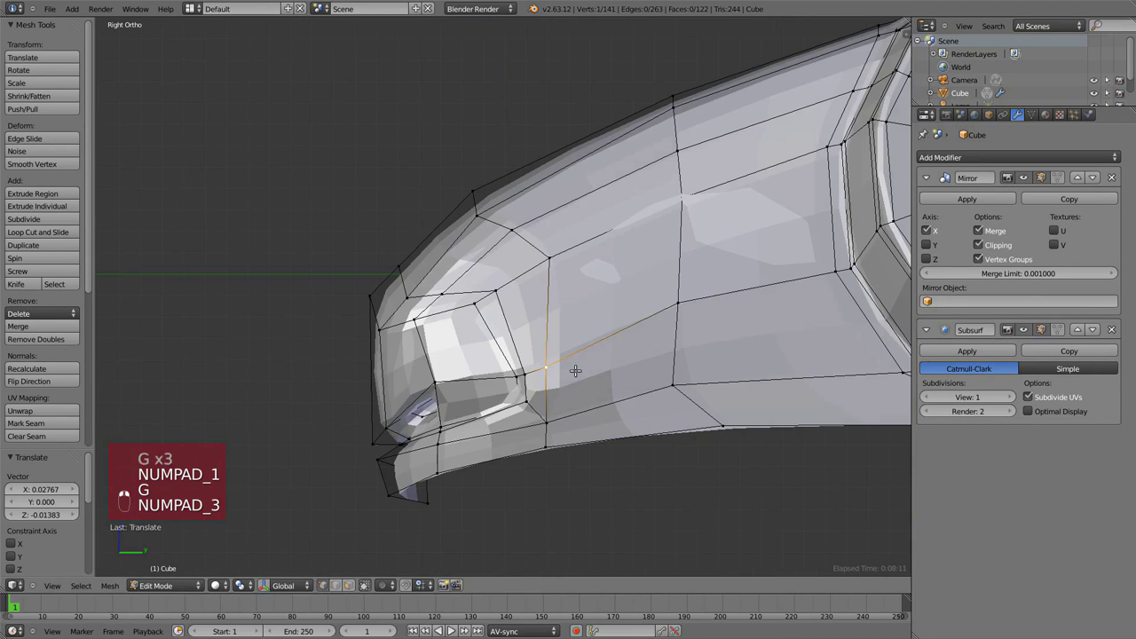
Reposition the vertices at the mouth corner and on the side of the muzzle above it, adjusting them in side and front views.
key("g")
left_click(517, 372)
right_click(493, 288)
key("g")
left_click(482, 293)
key("KP_1")
key("g")
left_click(589, 314)
key("KP_3")
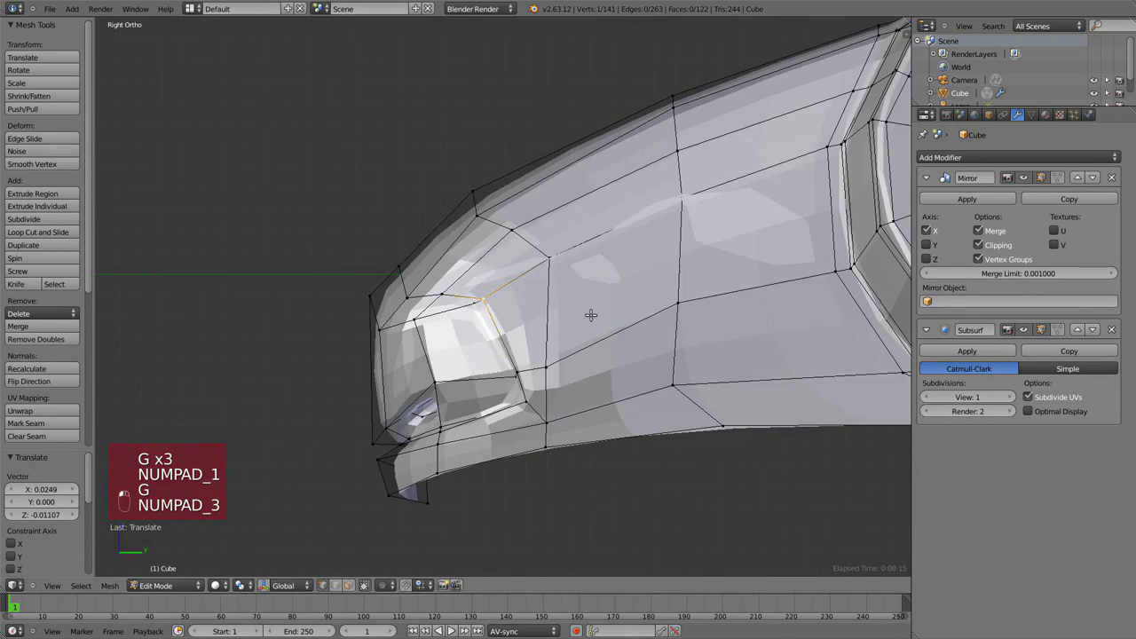
Reshape the muzzle's side above the upper lip by moving its vertices in side view and adjusting their width in front view.
right_click(442, 296)
key("g")
right_click(409, 298)
key("g")
right_click(415, 320)
key("g")
key("KP_1")
key("g")
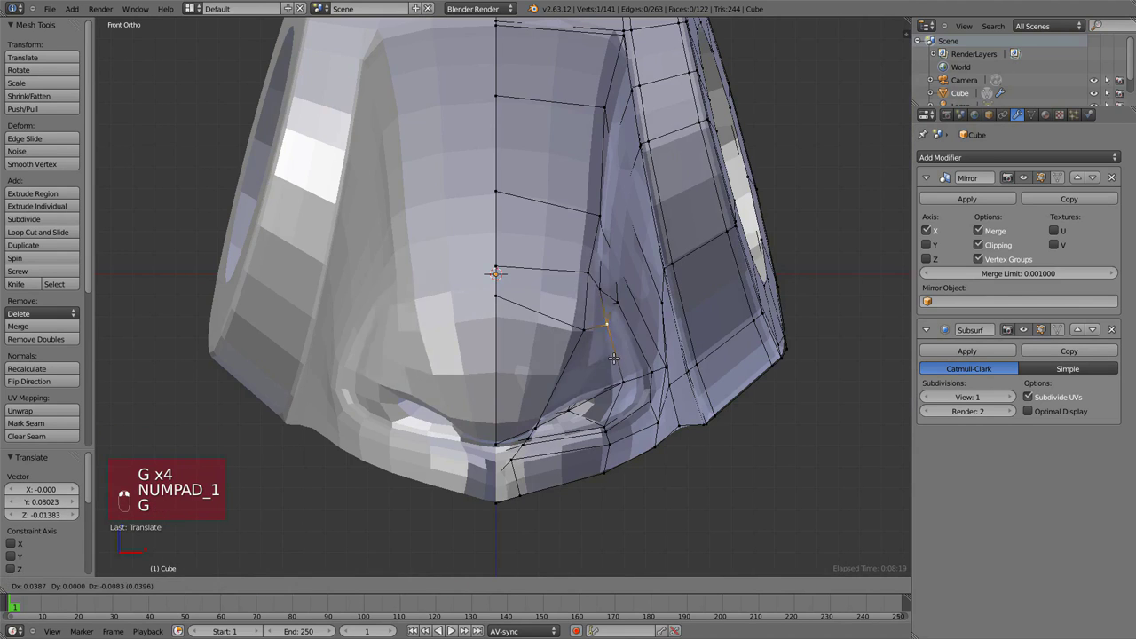
key("g")
left_click(593, 308)
Move the upper lip vertices in front view to refine the mouth opening, and check the head in Object Mode.
key("g")
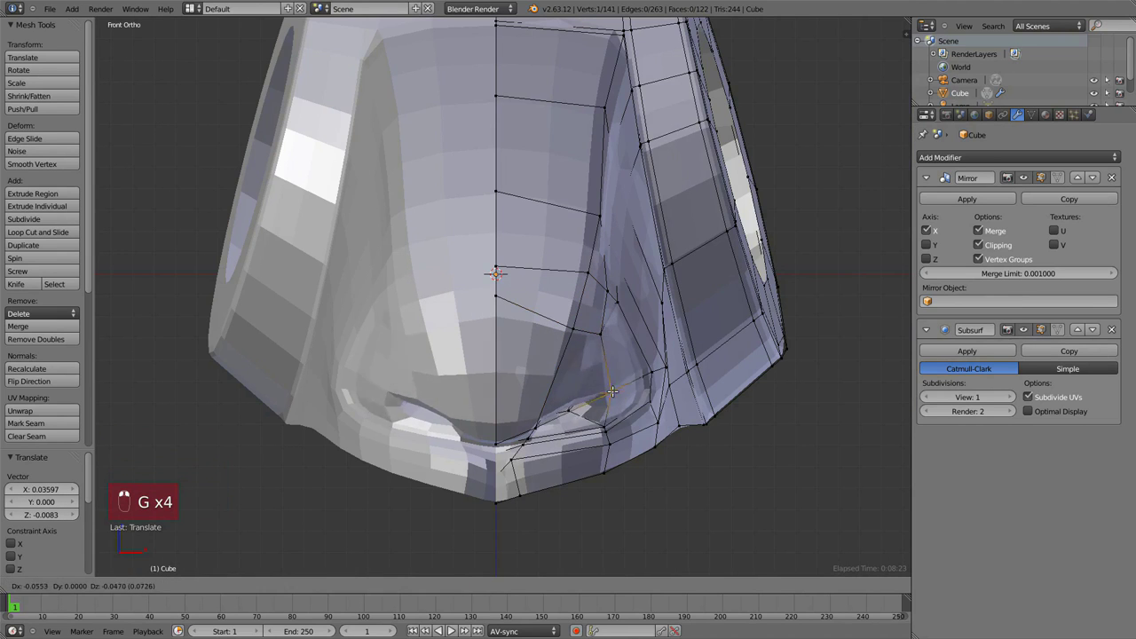
left_click(609, 379)
key("g")
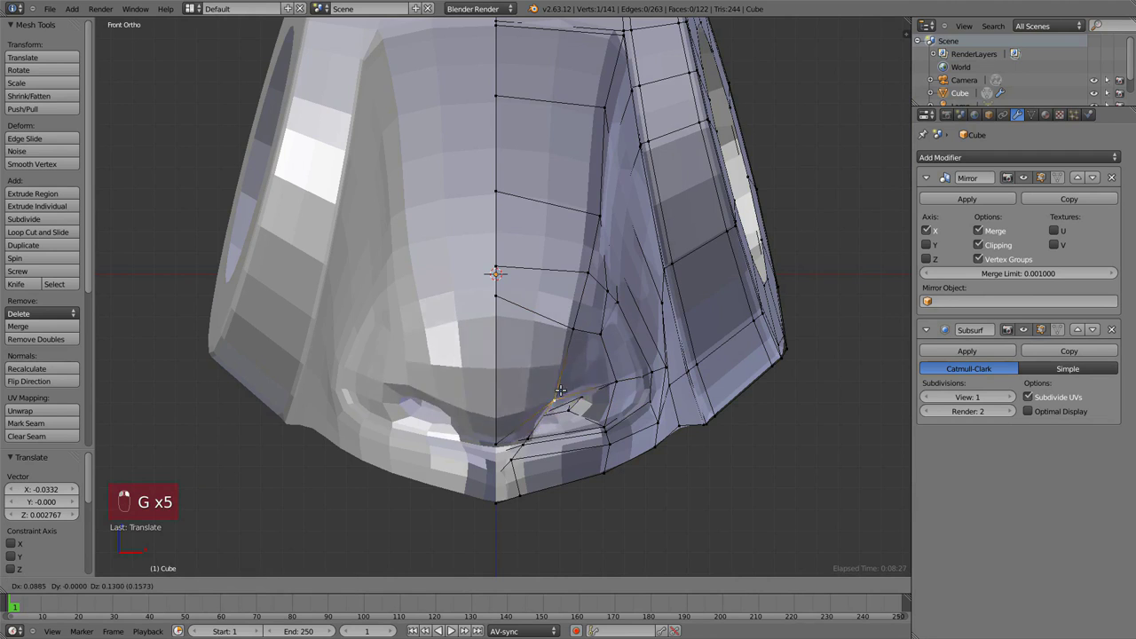
left_click(582, 407)
scroll(582, 408, "down", 3)
key("KP_3")
key("Tab")
middle_click_drag(523, 279, 585, 292)
key("KP_1")
key("Tab")
Adjust the lower lip and chin edge vertices slightly in front view to even out their curve.
scroll(501, 471, "up", 3)
right_click(500, 470)
key("g")
left_click(501, 465)
right_click(518, 462)
left_click(523, 461)
right_click(592, 444)
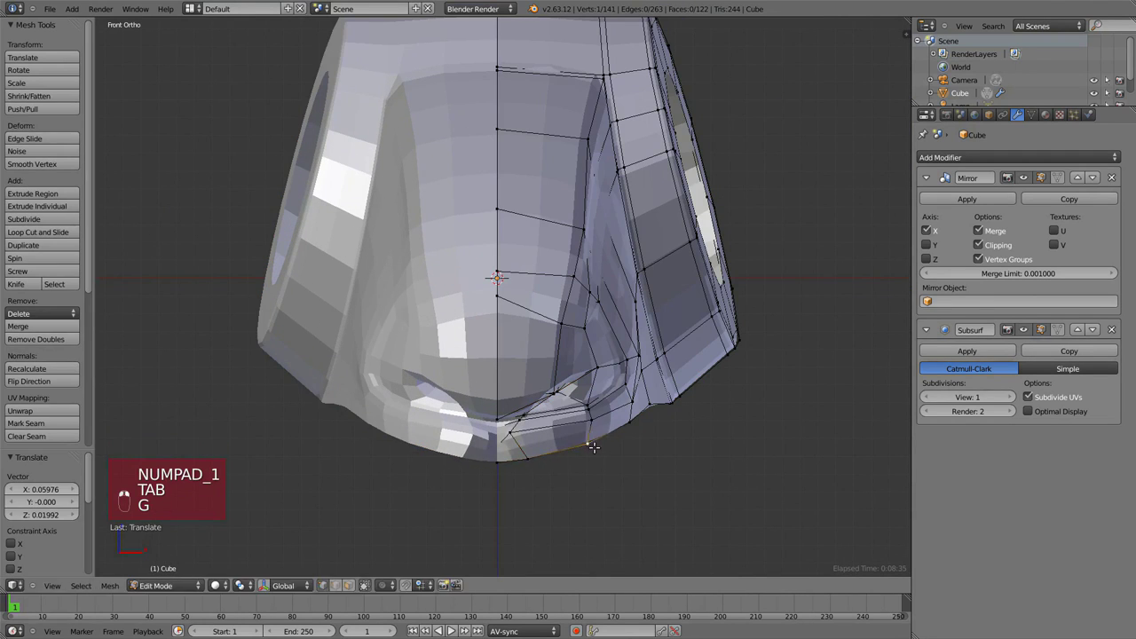
key("g")
left_click(593, 450)
Select the open bottom border of the head and rotate it about 2.4° in side view.
key("KP_3")
middle_click_drag(667, 386, 571, 350)
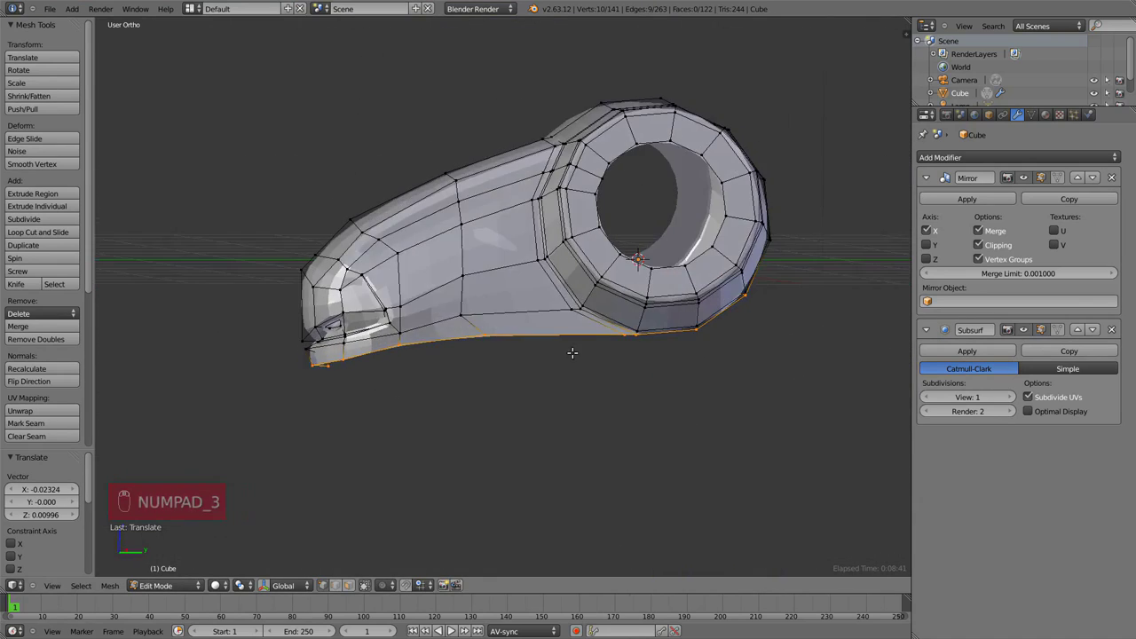
key("KP_3")
key("r")
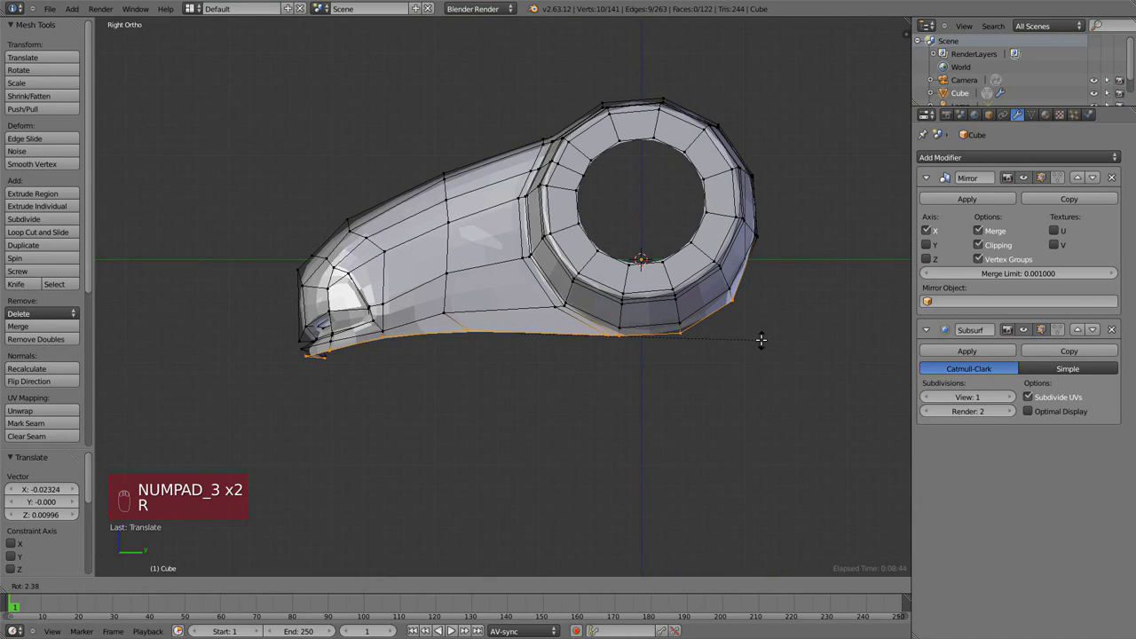
left_click(760, 339)
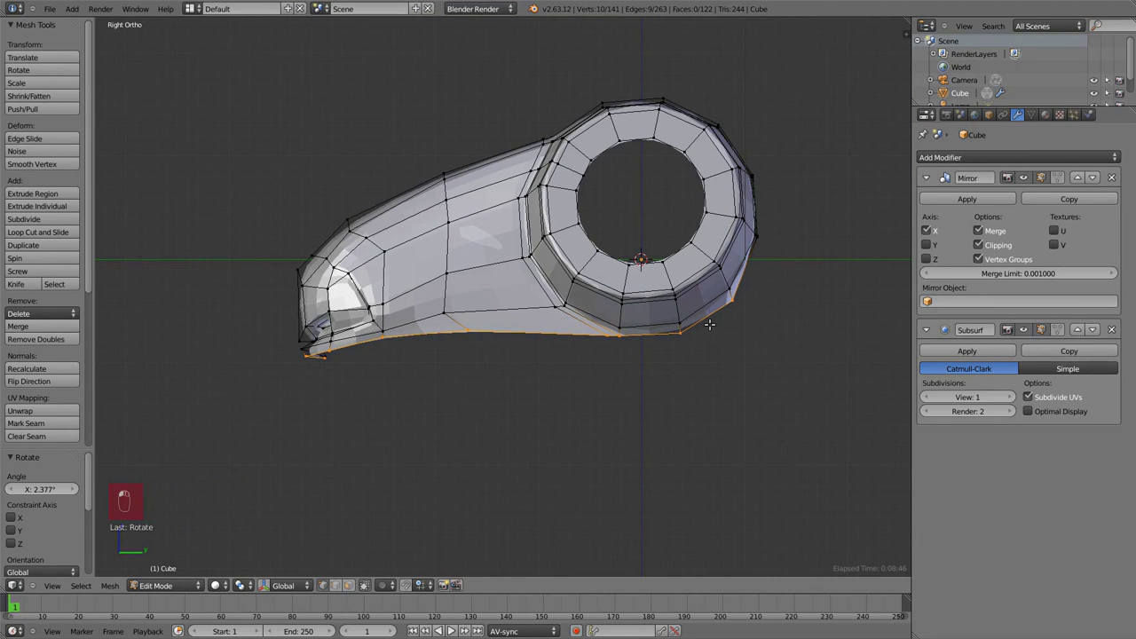
Extrude the bottom border downward, flatten it along Z, and raise it by about 0.224 on Z.
key("z")
middle_click_drag(687, 313, 640, 327)
key("KP_3")
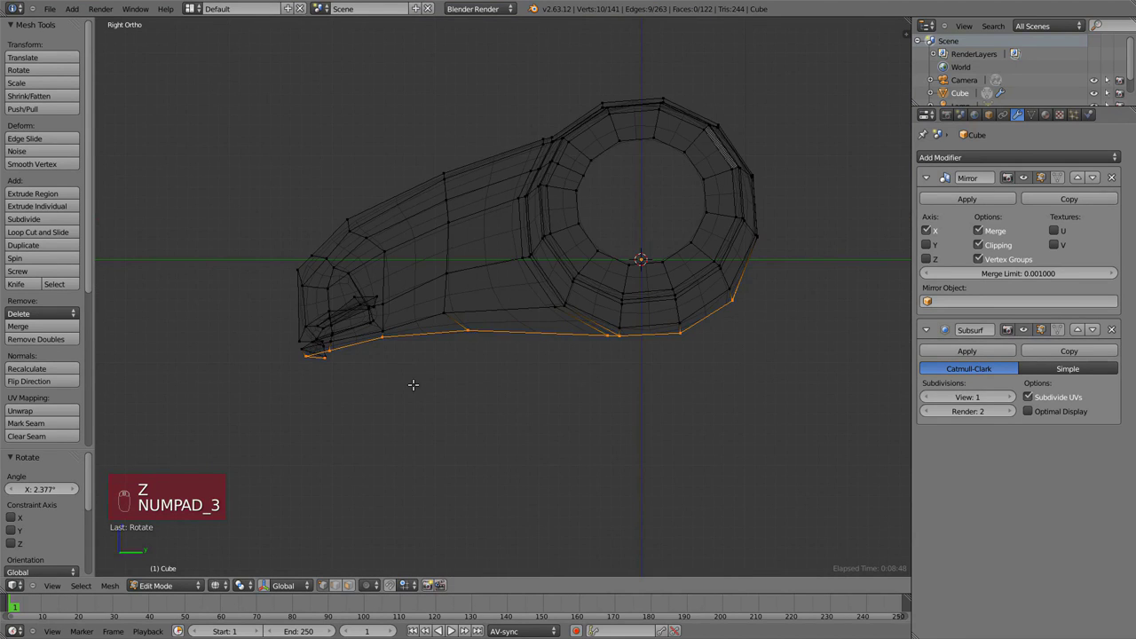
key("e")
left_click(580, 479)
key("s")
key("z")
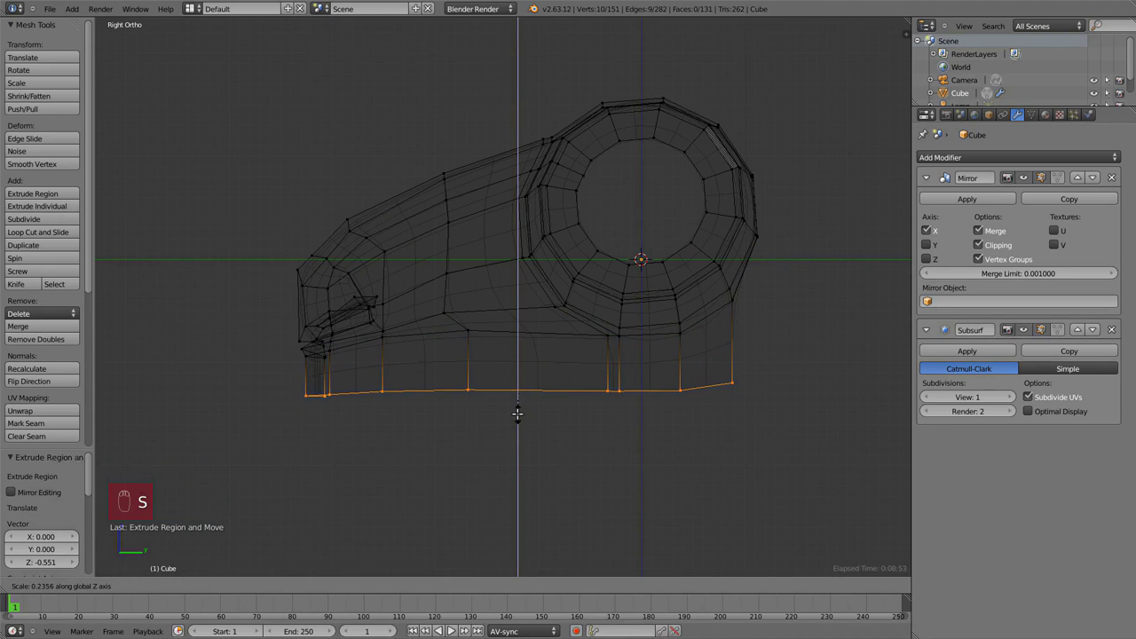
left_click(519, 414)
key("g")
key("z")
left_click(519, 393)
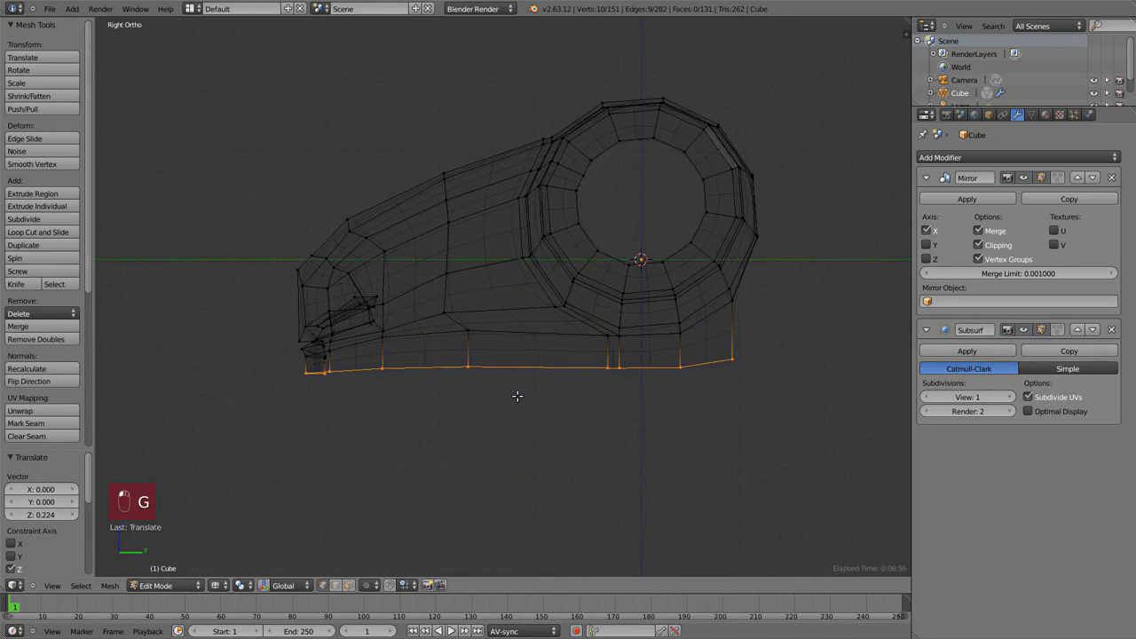
Extrude the lower jaw border, without its front and rear ends, inward to the mirror centre to form the underside.
mouse_move(518, 391)
middle_mouse_down()
mouse_move(483, 294)
mouse_move(517, 219)
mouse_move(535, 263)
mouse_move(468, 314)
middle_mouse_up()
key("z")
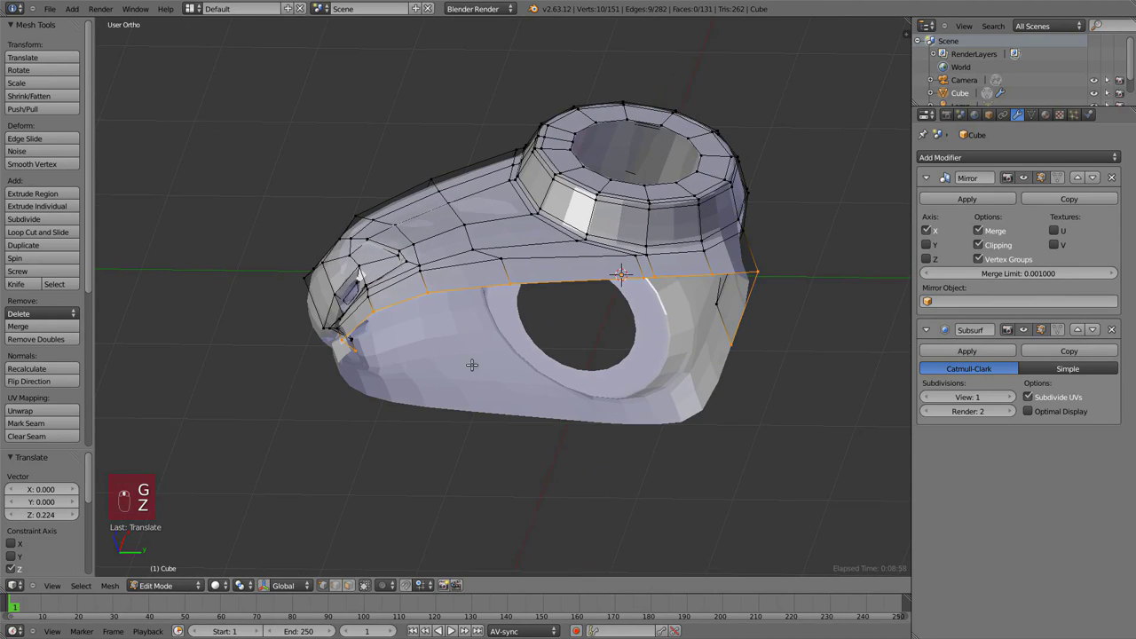
middle_click_drag(704, 299, 675, 293)
key("z")
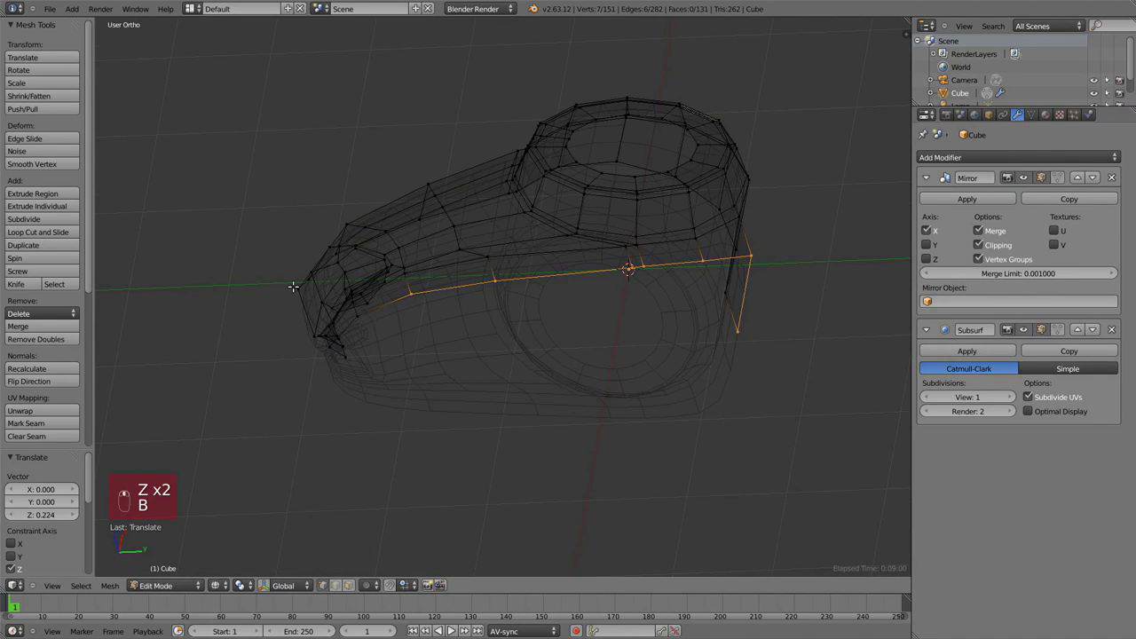
key("b")
middle_click_drag(785, 215, 720, 360)
middle_click_drag(555, 362, 559, 311)
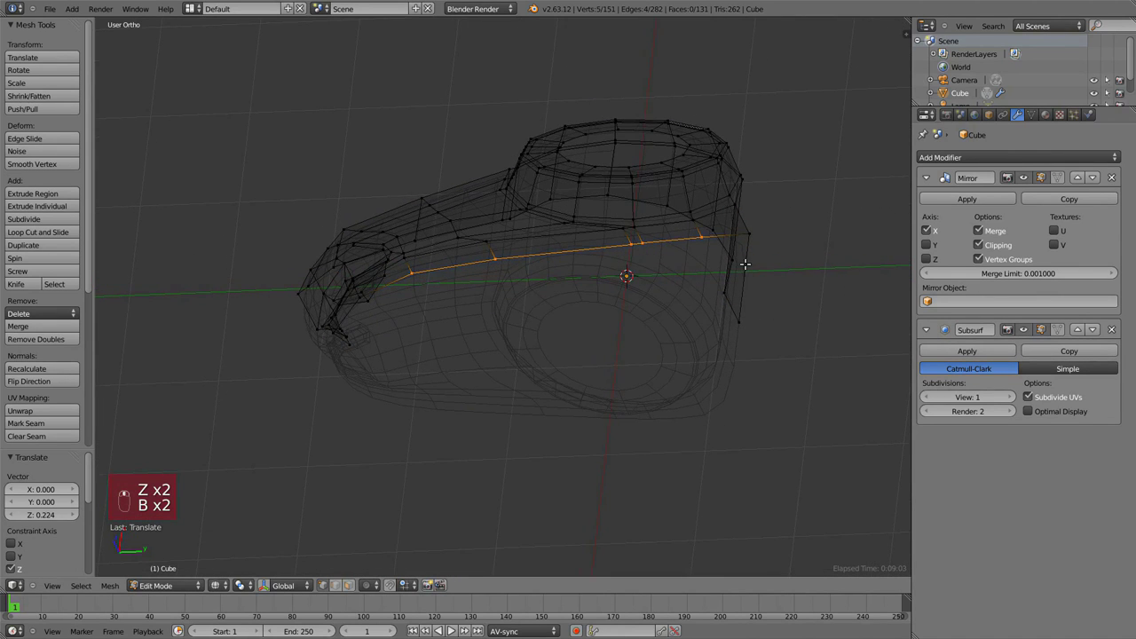
key("e")
left_click(701, 273)
key("z")
mouse_move(701, 272)
middle_mouse_down()
mouse_move(469, 203)
mouse_move(559, 215)
middle_mouse_up()
middle_click_drag(485, 275, 503, 279)
Try to fill the area behind the jaw's underside with a face, and undo it.
key("a")
right_click(709, 251, "alt")
middle_click_drag(706, 249, 682, 236)
key("f")
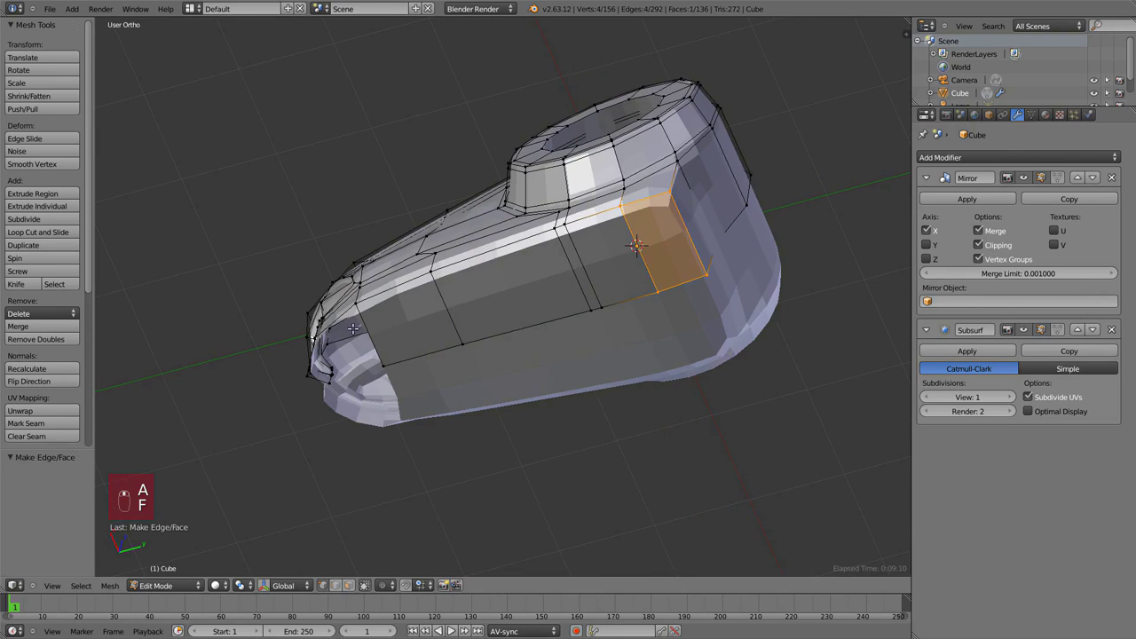
middle_click_drag(353, 328, 376, 293)
right_click(382, 325, "alt")
scroll(376, 293, "up", 2)
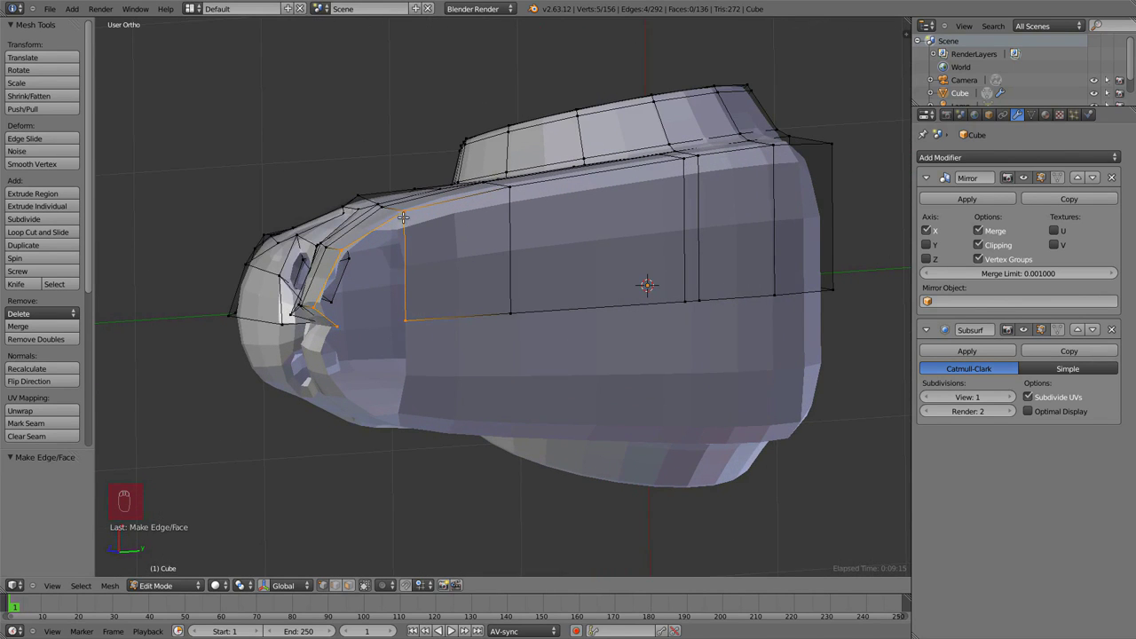
middle_click_drag(560, 292, 609, 265)
key("ctrl+z")
key("ctrl+z")
Delete the rearmost inner vertex of the underside strip to open the area behind the jaw for the neck.
middle_click_drag(792, 215, 637, 253)
key("ctrl+r")
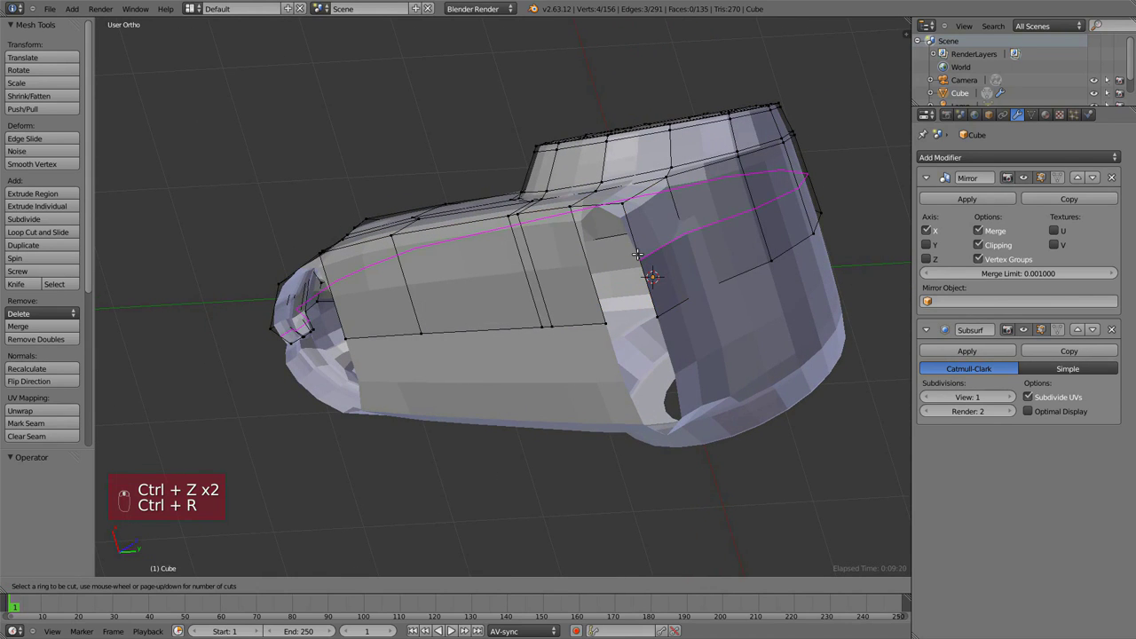
right_click(637, 255)
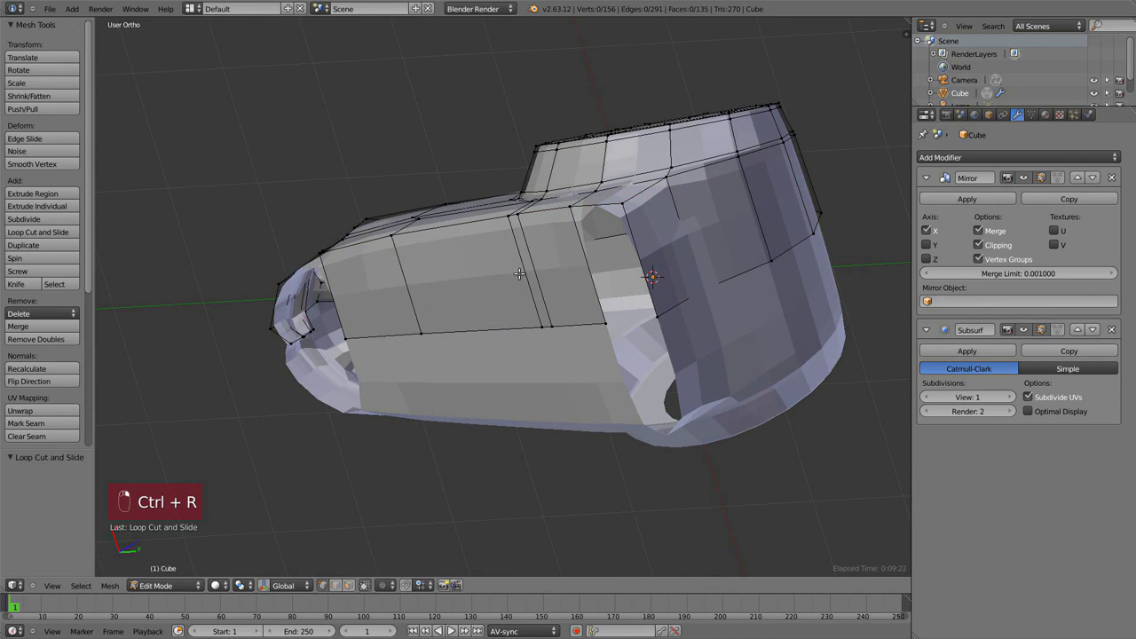
middle_click_drag(519, 273, 510, 318)
key("x")
left_click(685, 338)
Add a lengthwise loop cut to the jaw's underside and slide it close to the centre line.
middle_click_drag(617, 276, 461, 301)
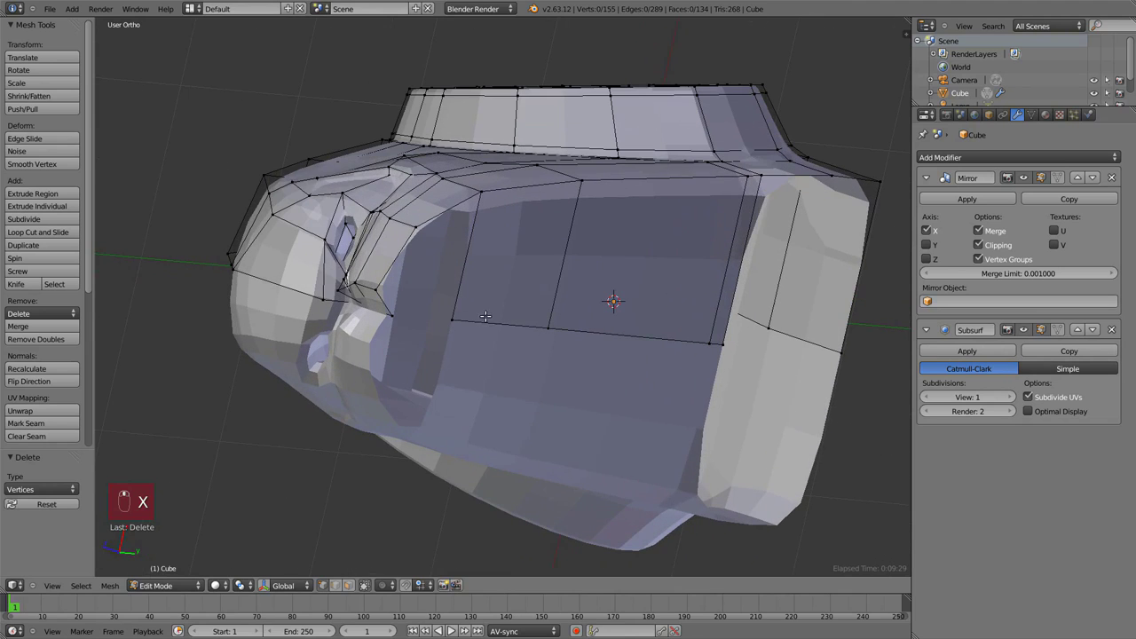
key("ctrl+r")
left_click(484, 317)
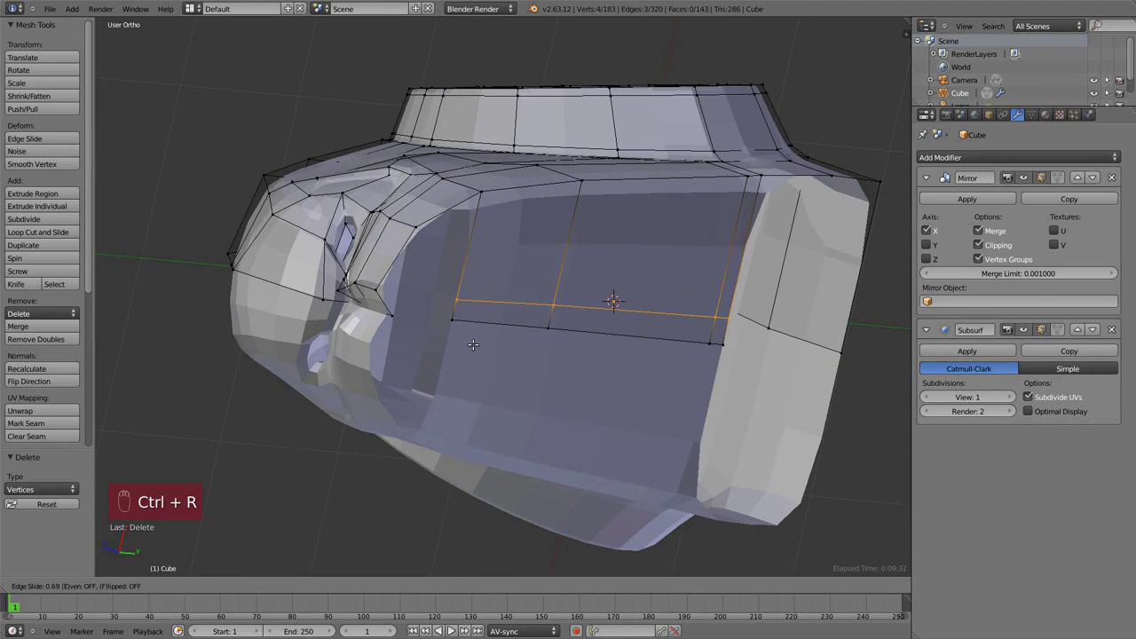
left_click(463, 311)
Fill the gap between the front of the jaw's underside and the chin with two faces.
right_click(462, 305)
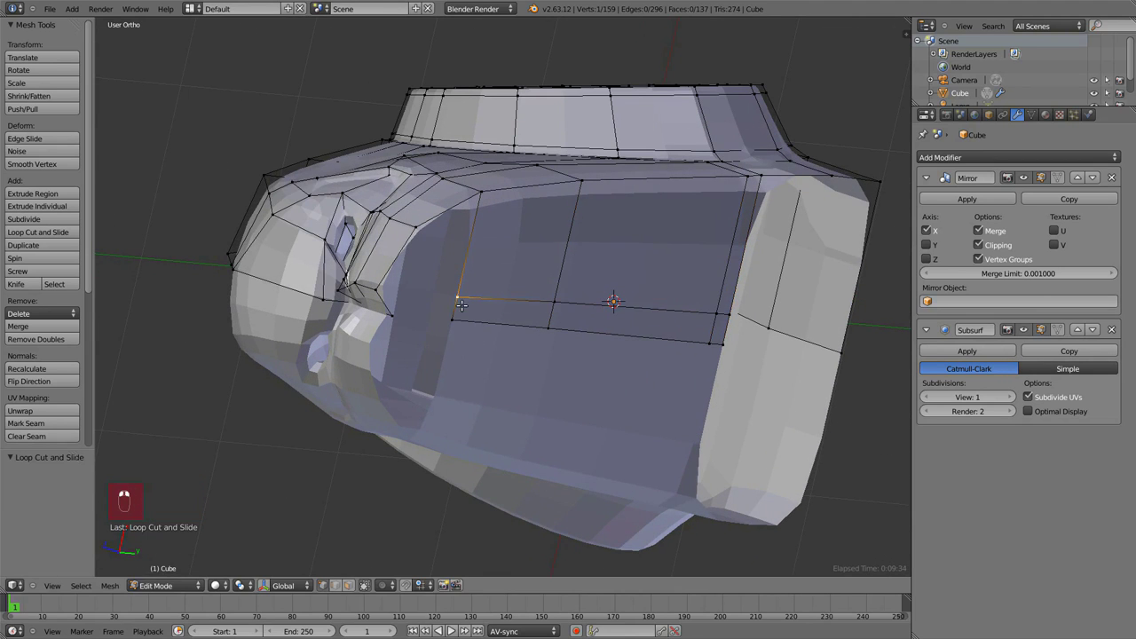
middle_click_drag(387, 296, 479, 319)
key("f")
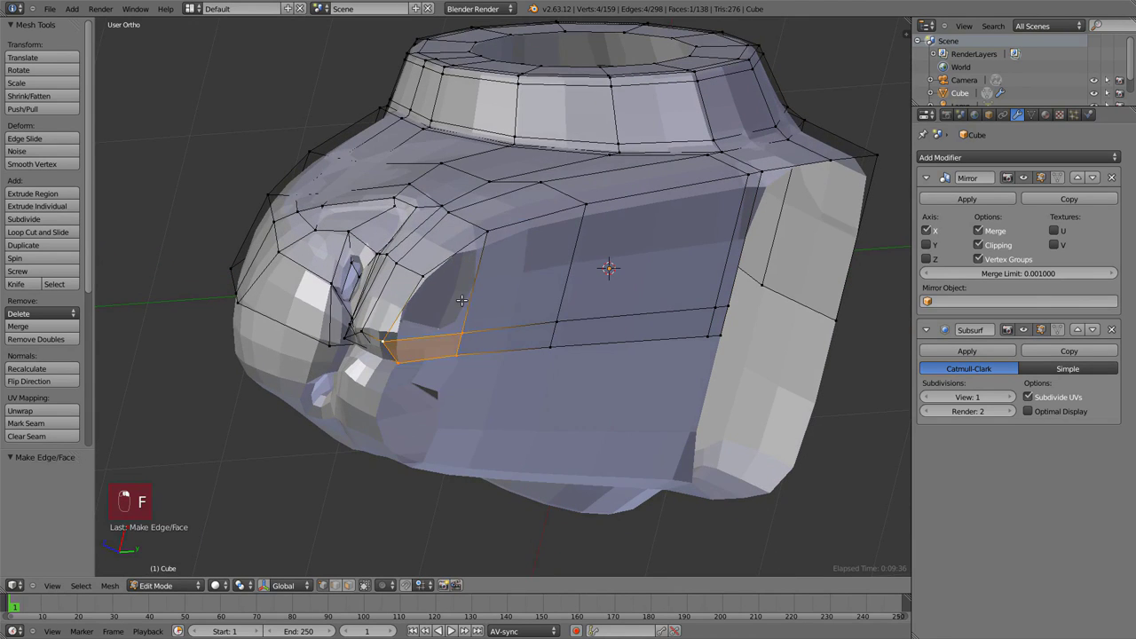
key("f")
key("a")
Select the inner strip of vertices under the jaw and lower them about 0.2 on Z in side view.
middle_click_drag(553, 310, 703, 254)
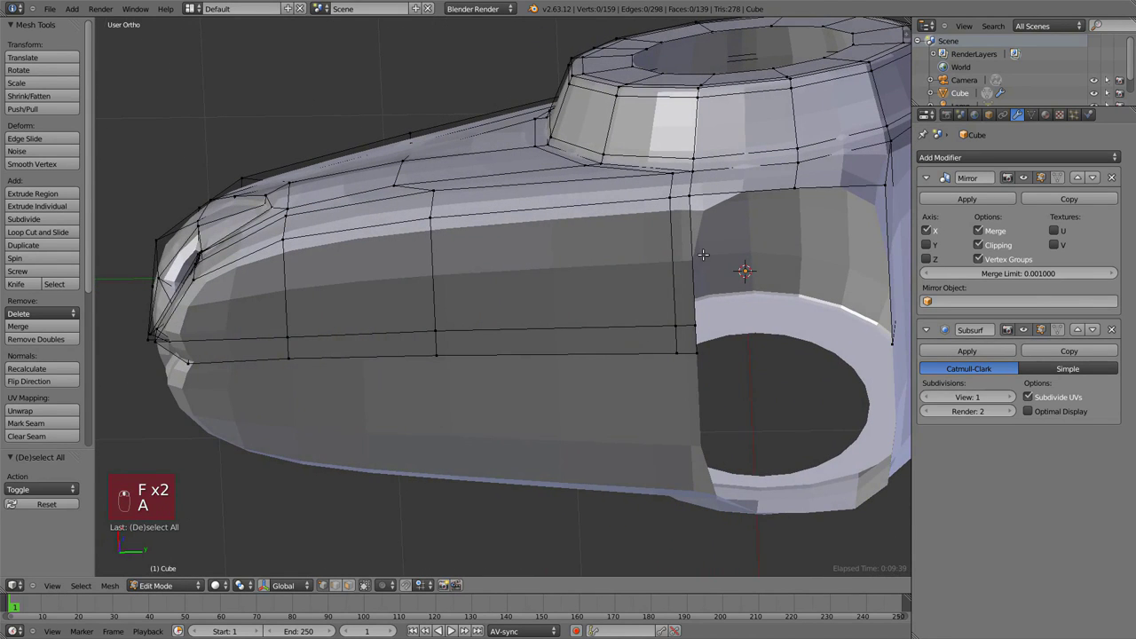
right_click(436, 332, "shift")
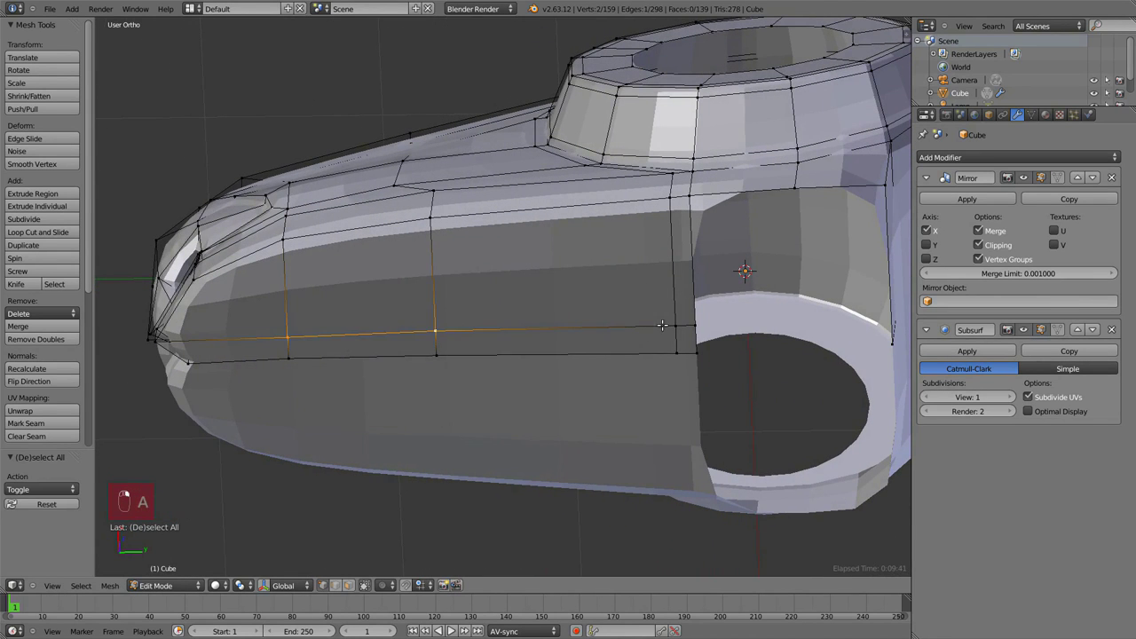
scroll(687, 328, "down", 2)
left_click_drag(680, 329, 259, 362)
right_click(259, 362)
key("KP_3")
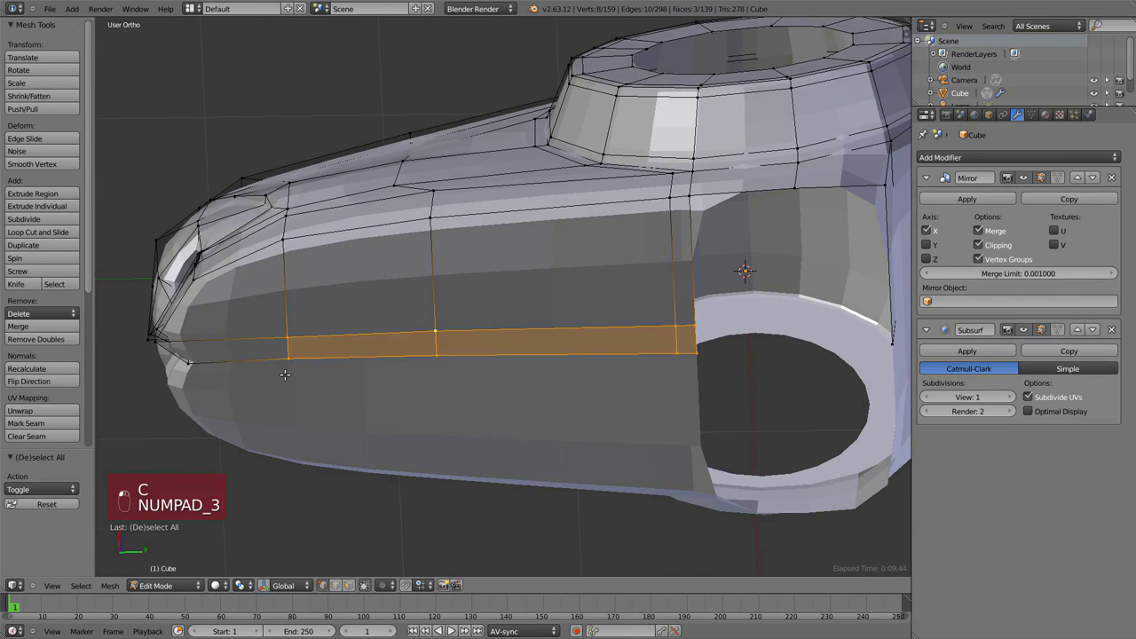
key("g")
left_click(641, 397)
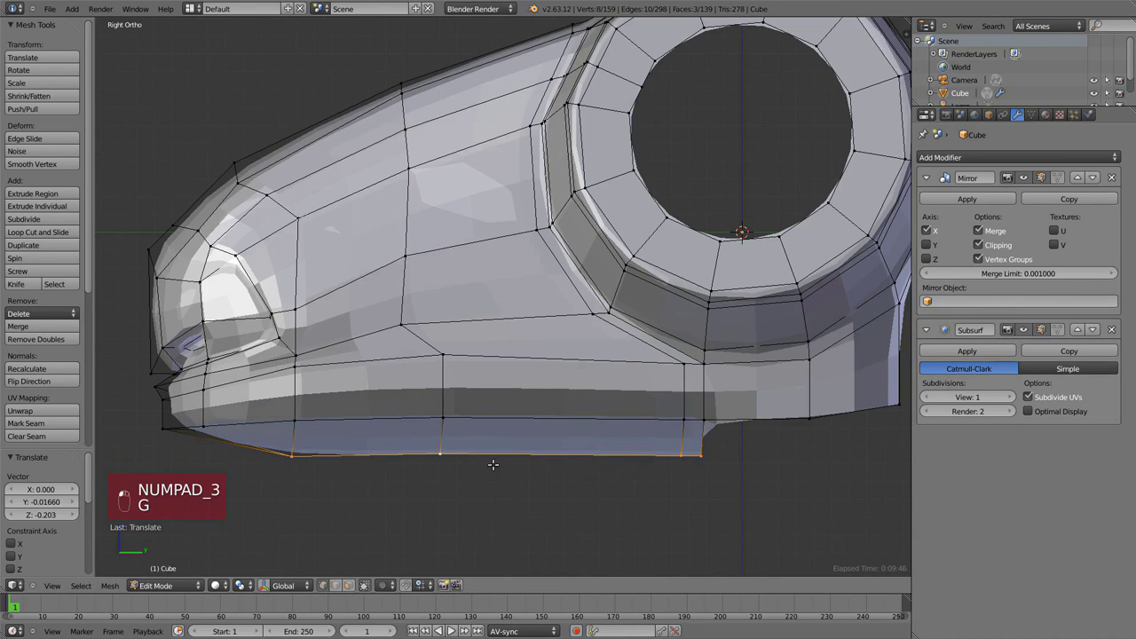
Select all vertices along the bottom of the jaw and head in wireframe, and move them down along Z.
middle_click_drag(308, 461, 360, 352)
key("KP_3")
key("x")
scroll(595, 342, "down", 2)
key("z")
key("c")
left_click_drag(279, 406, 781, 377)
right_click(844, 373)
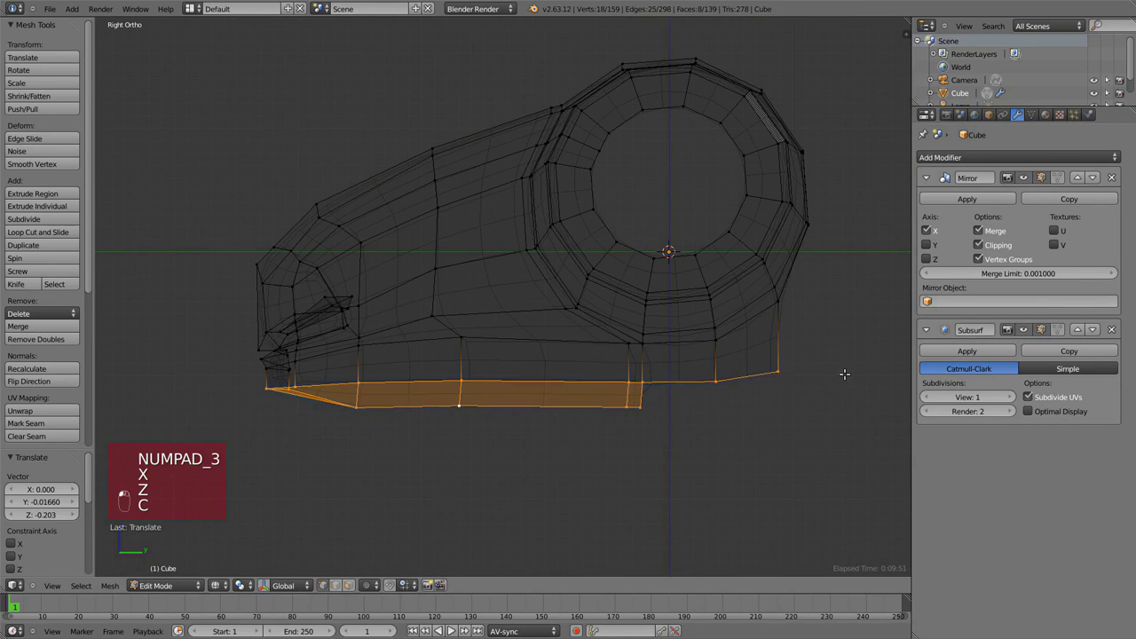
key("z")
key("g")
key("z")
left_click(601, 455)
key("z")
key("a")
Move the rear vertices of the jaw's underside downward and forward in side view to begin the throat.
right_click(628, 437)
middle_click_drag(597, 431, 554, 332)
right_click(641, 396)
key("KP_3")
key("g")
left_click(648, 412)
right_click(636, 432)
key("g")
left_click(617, 435)
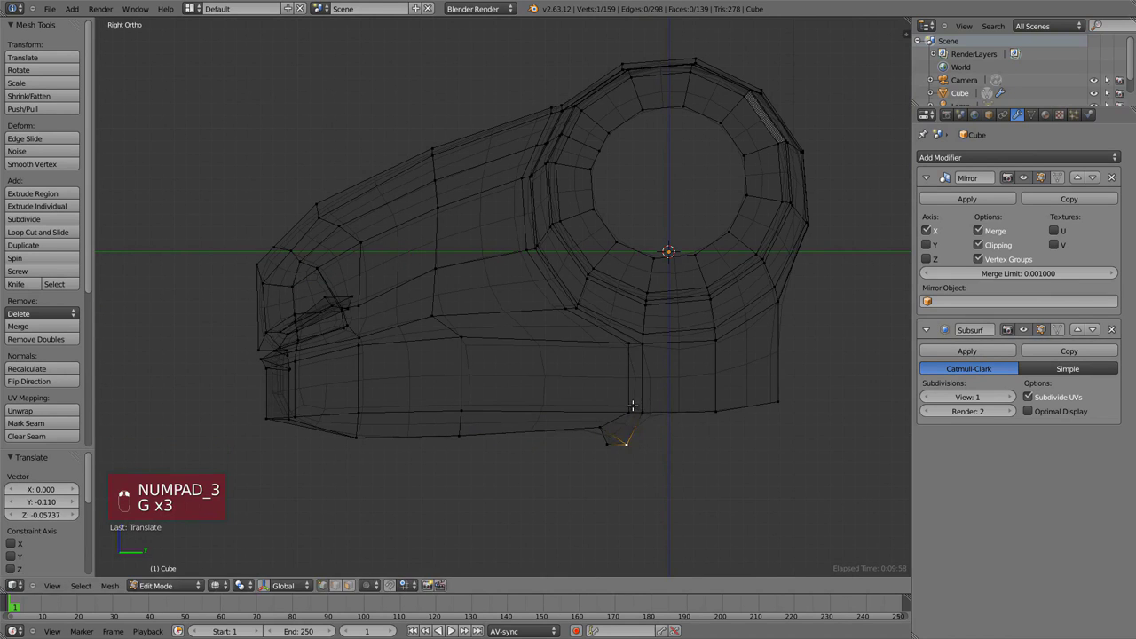
Adjust the vertex at the rear jaw corner and shift the central throat vertex forward by about 0.18.
right_click(633, 408)
key("g")
right_click(674, 409, "alt")
right_click(609, 444)
key("g")
left_click(588, 446)
Extrude the neck opening's border downward, rotate it about 38.8°, and move it into position in side view.
right_click(673, 414, "alt")
scroll(673, 417, "down", 3)
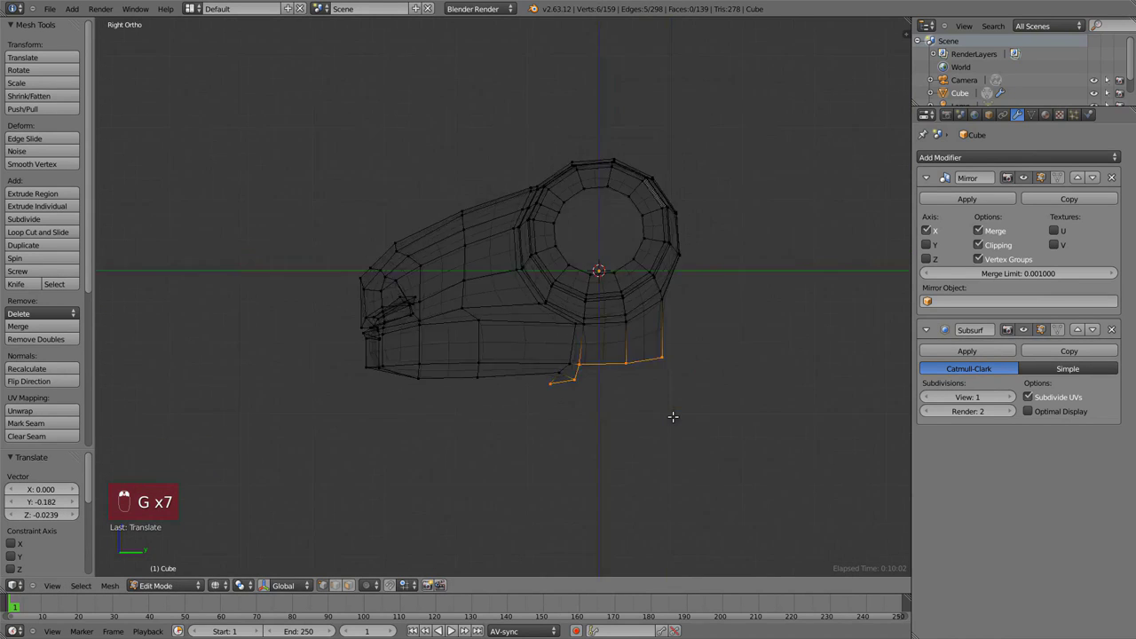
scroll(673, 417, "down", 1)
key("z")
middle_click_drag(651, 400, 568, 365)
key("KP_3")
key("e")
left_click(642, 382)
key("r")
left_click(642, 427)
key("g")
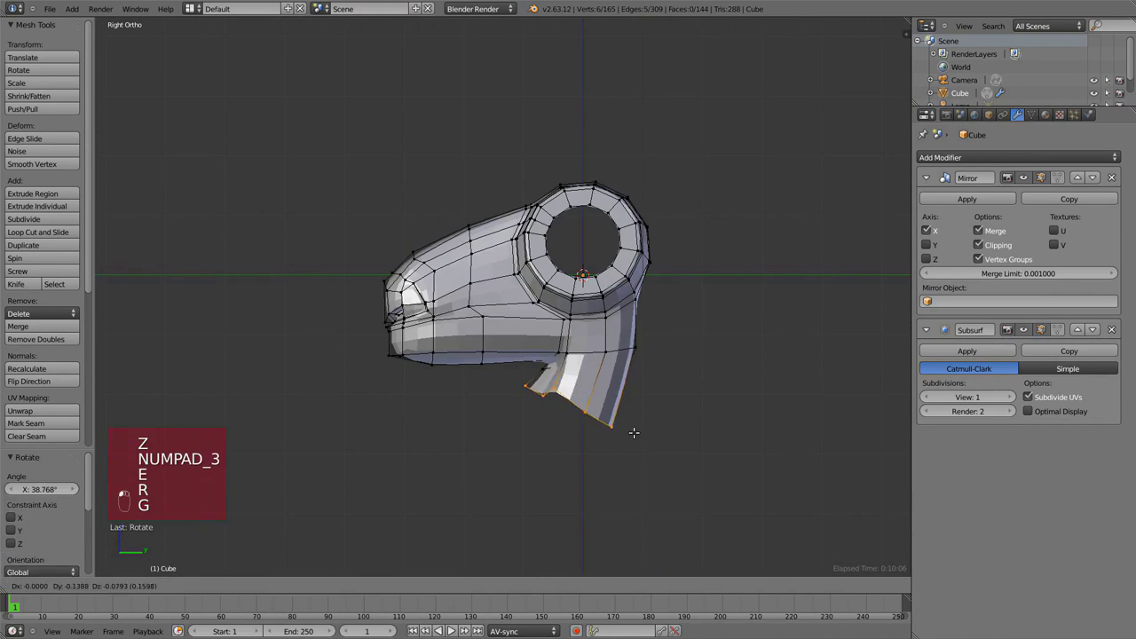
left_click(625, 442)
Extrude a second neck segment, rotating, moving and scaling its end edge to continue the neck.
key("e")
key("r")
key("g")
key("s")
left_click(702, 367)
Select the throat vertices below the jaw and move them outward, forward and up to shape the front of the neck.
key("KP_1")
mouse_move(634, 339)
middle_mouse_down()
mouse_move(573, 321)
mouse_move(571, 348)
middle_mouse_up()
key("z")
right_click(530, 452)
key("z")
middle_click_drag(514, 461, 552, 397)
key("g")
left_click(568, 426)
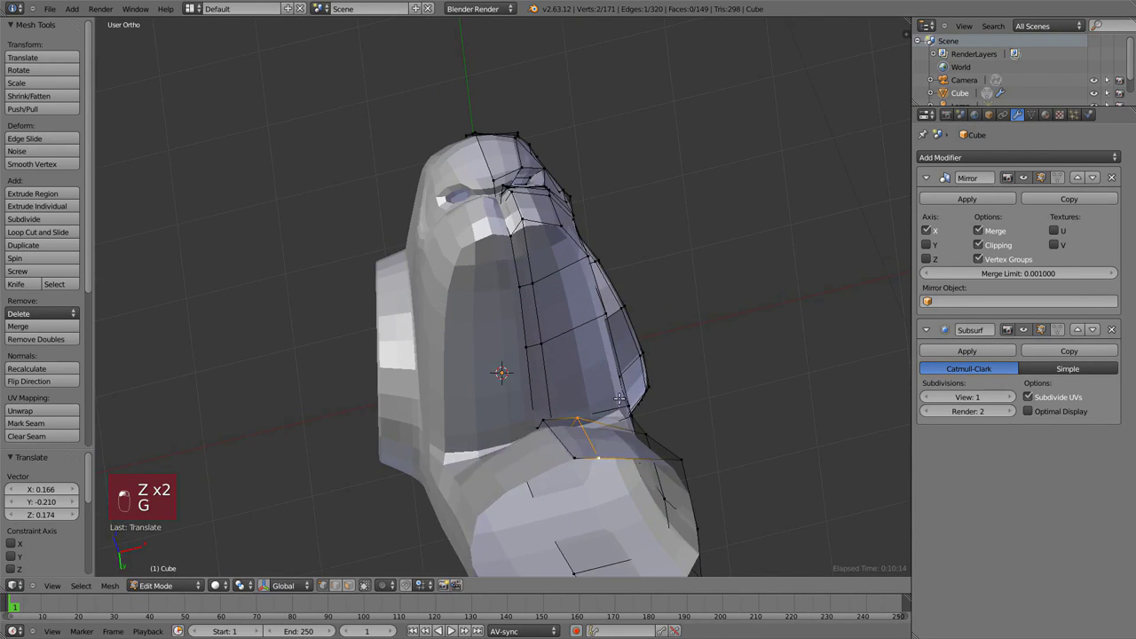
In front view, select the outer neck vertex below the jaw and move it inward by about 0.21 and slightly up.
key("KP_1")
middle_click_drag(633, 439, 642, 317, "shift")
key("z")
key("a")
key("b")
left_click_drag(648, 372, 570, 311)
key("g")
key("g")
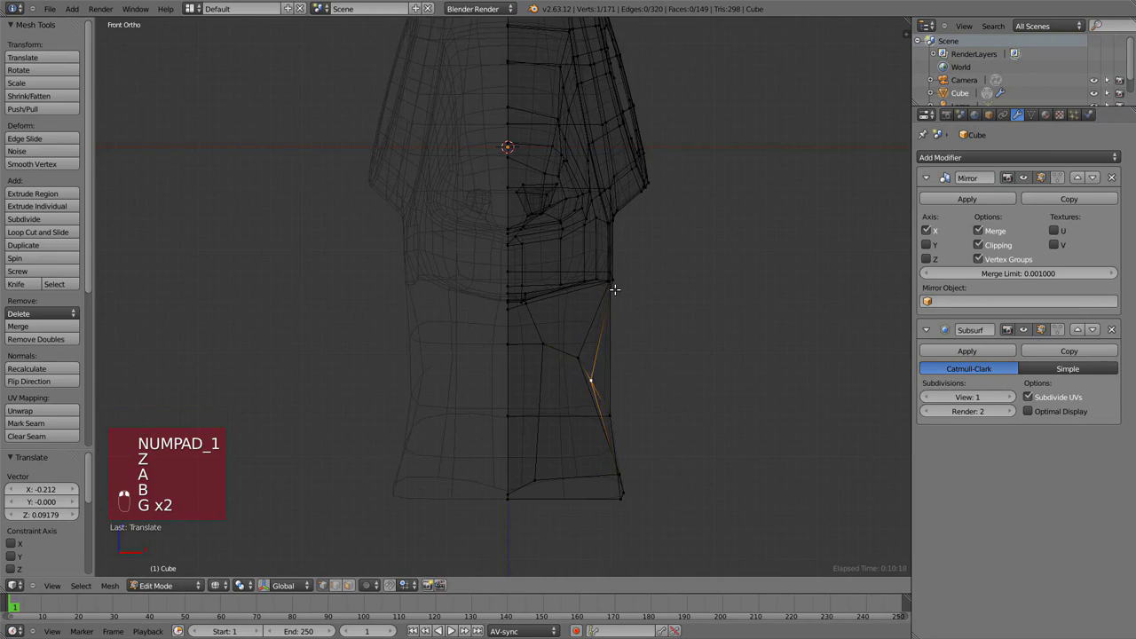
left_click(616, 287)
Reposition the outer neck vertices under the rear jaw in front view and preview the smoothed head.
middle_click_drag(615, 287, 654, 279)
key("c")
key("KP_1")
key("g")
left_click(654, 305)
key("z")
key("Tab")
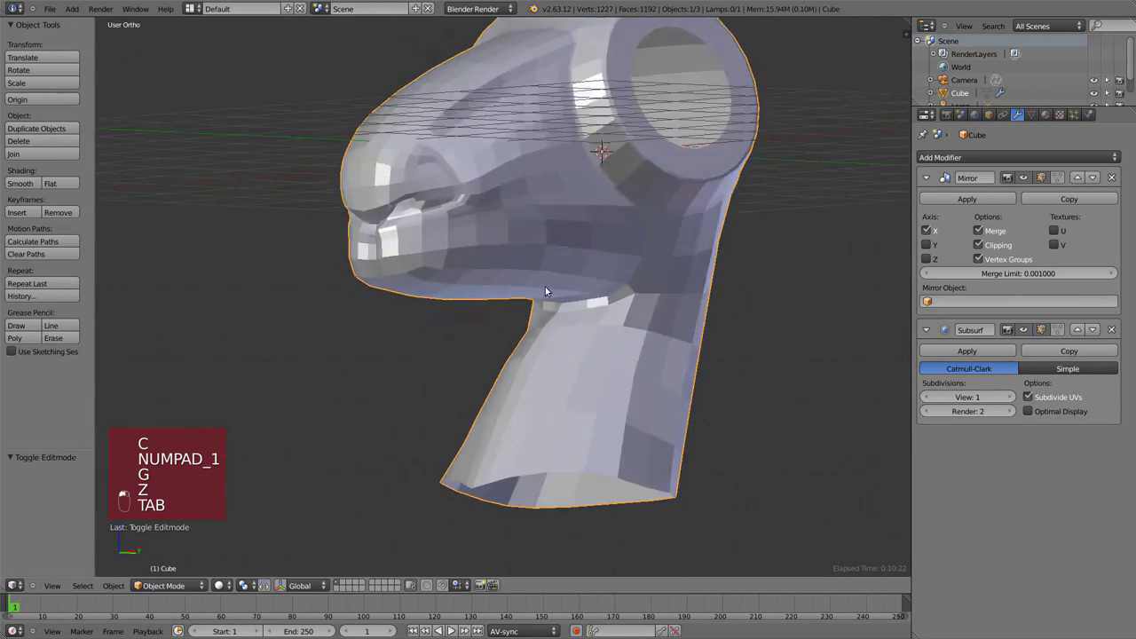
Adjust the vertices where the neck meets the back of the head in side view.
key("KP_3")
key("Tab")
key("g")
left_click(713, 277)
key("g")
middle_click_drag(734, 236, 615, 341, "shift")
middle_click_drag(615, 341, 542, 329)
key("a")
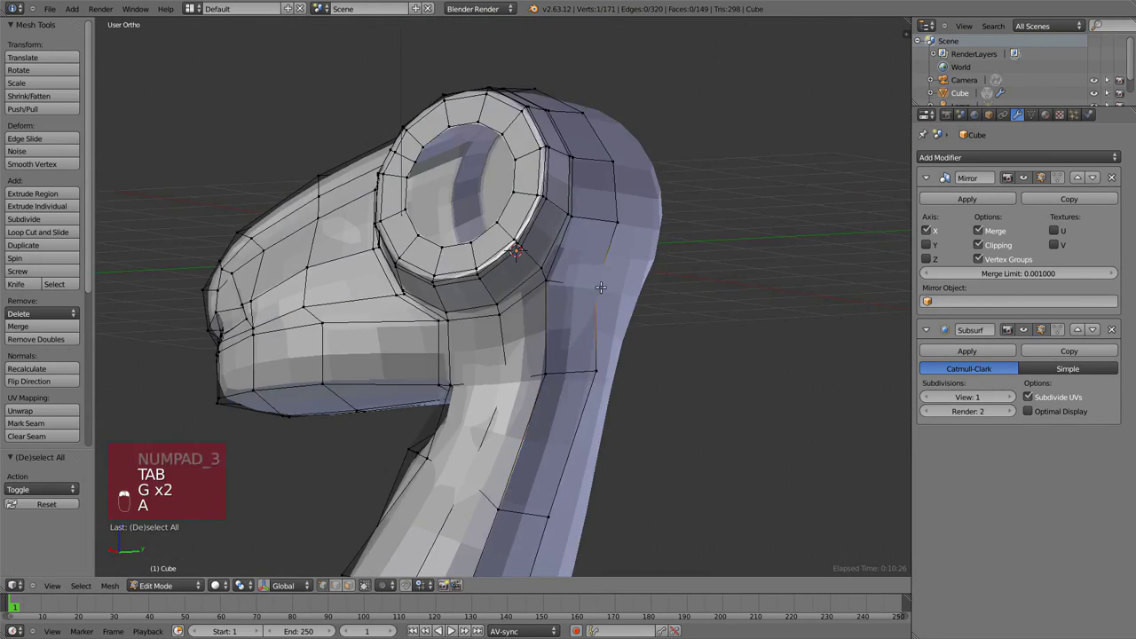
Move the vertex at the base of the skull backward by about 0.14 and up by about 0.03.
key("KP_3")
key("g")
left_click(675, 310)
key("KP_3")
key("g")
left_click(623, 299)
middle_click_drag(623, 299, 554, 302)
Select the edge running across the back of the head behind the eye ring and scale it.
right_click(594, 228)
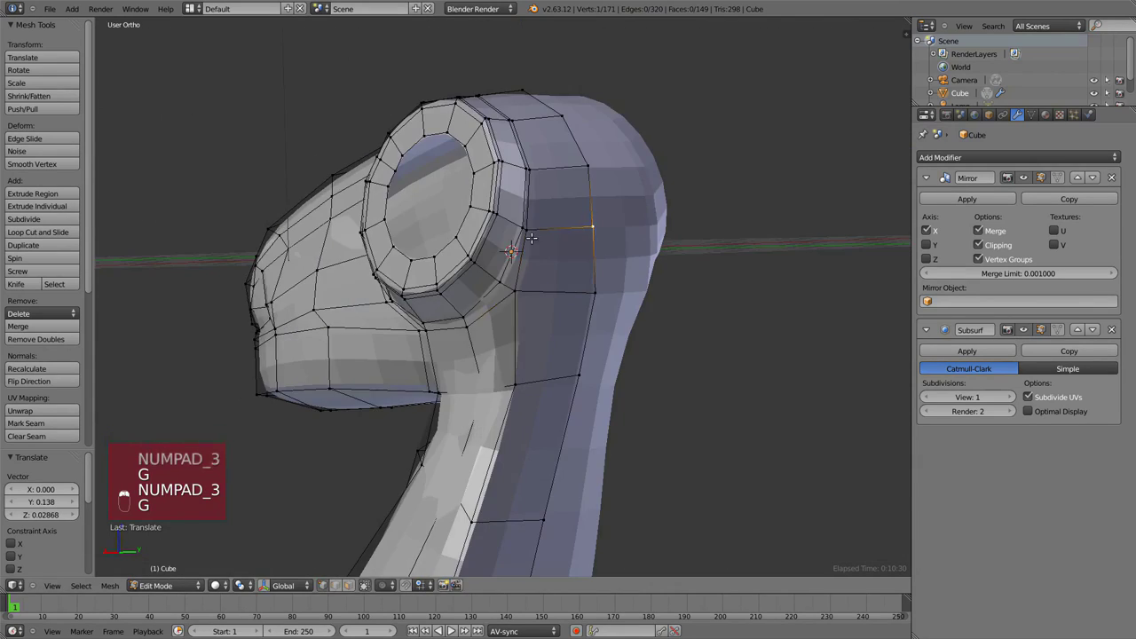
right_click(533, 238, "shift")
middle_click_drag(683, 252, 625, 256)
key("s")
left_click(568, 252)
Nudge the neighbouring vertices on the upper back of the head to even out their spacing.
right_click(454, 189)
key("g")
left_click(477, 184)
right_click(529, 178)
key("g")
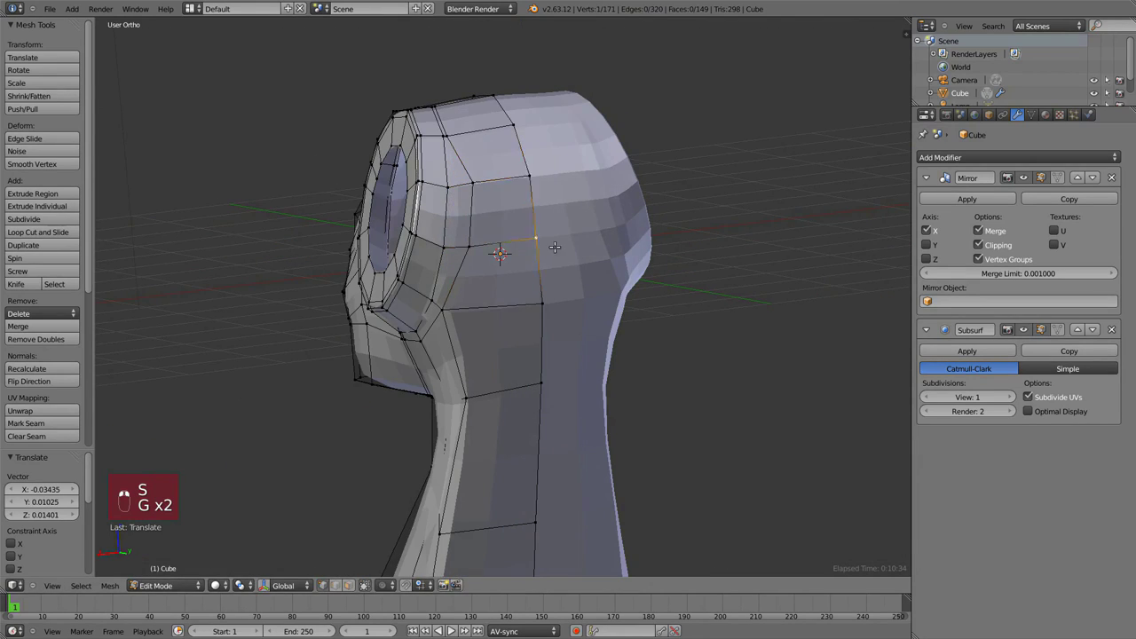
Reposition two vertices along the back of the skull in side view and check the smoothed shape.
key("KP_3")
key("g")
left_click(642, 245)
right_click(639, 297)
key("g")
left_click(642, 297)
key("Tab")
middle_click_drag(358, 336, 743, 291)
key("KP_3")
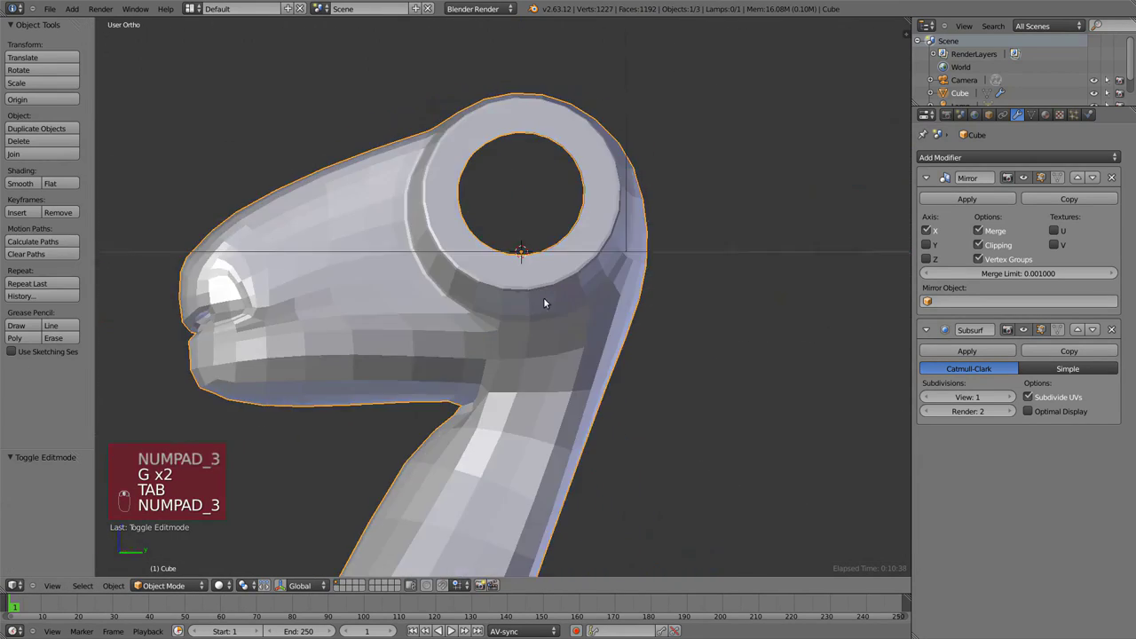
Add a single loop cut running along the lower jaw to the back of the head.
key("Tab")
key("ctrl+r")
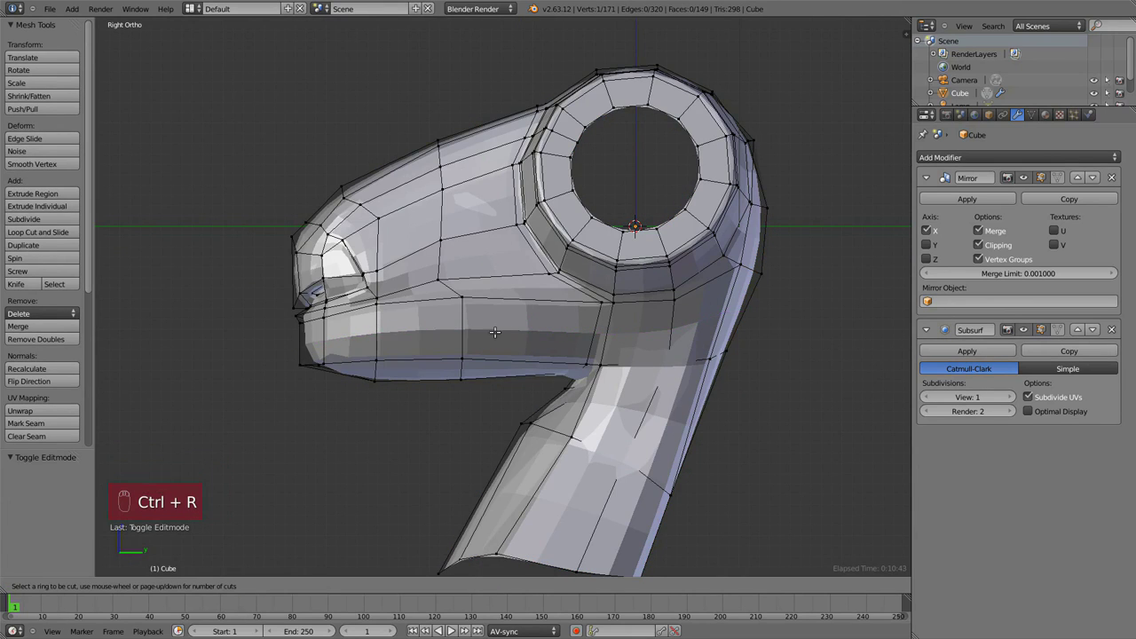
left_click(508, 333)
left_click(494, 340)
middle_click_drag(497, 336, 478, 302, "shift")
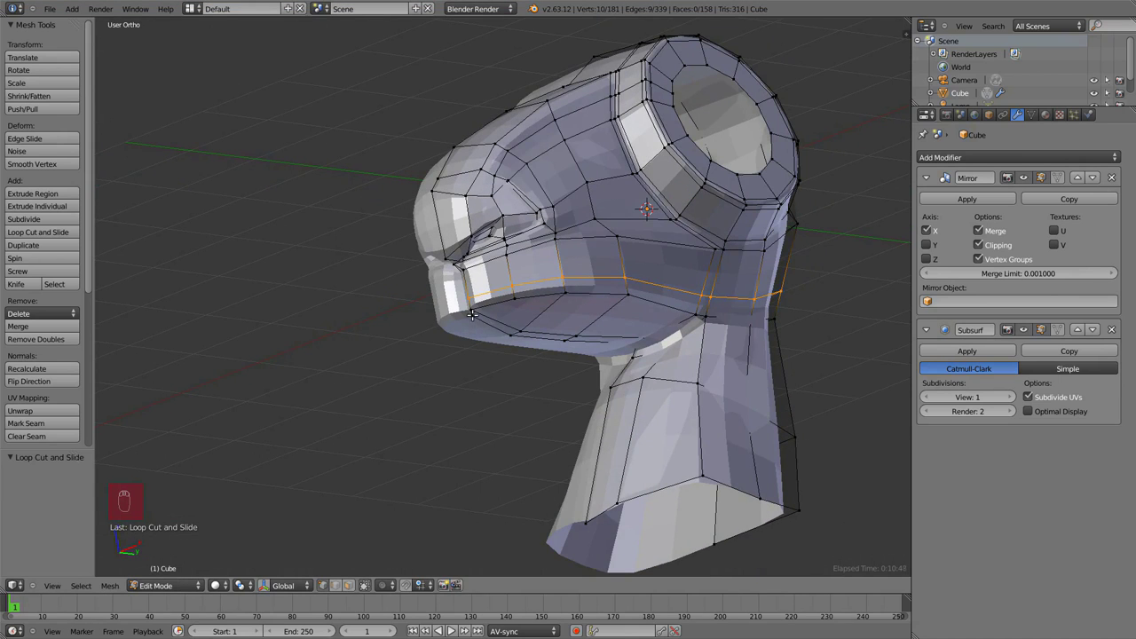
Move the vertices on the jaw's underside outward toward the jawline, the rear one by about 0.26.
middle_click_drag(541, 324, 538, 209)
scroll(543, 303, "up", 2)
right_click_drag(505, 269, 535, 269)
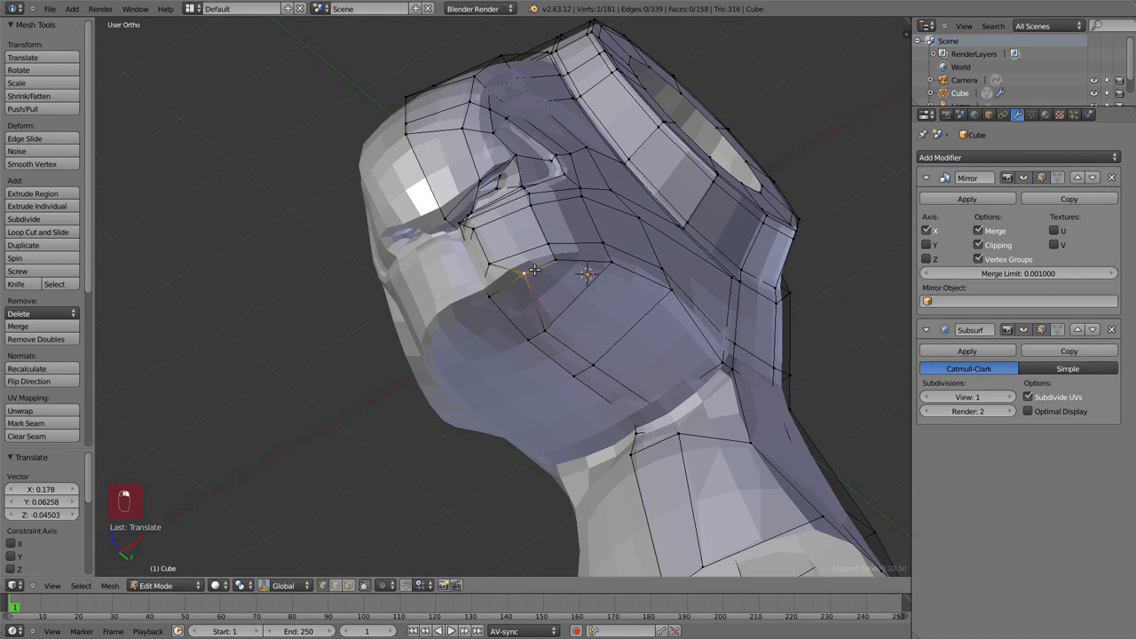
key("g")
left_click(521, 299)
key("g")
left_click(614, 339)
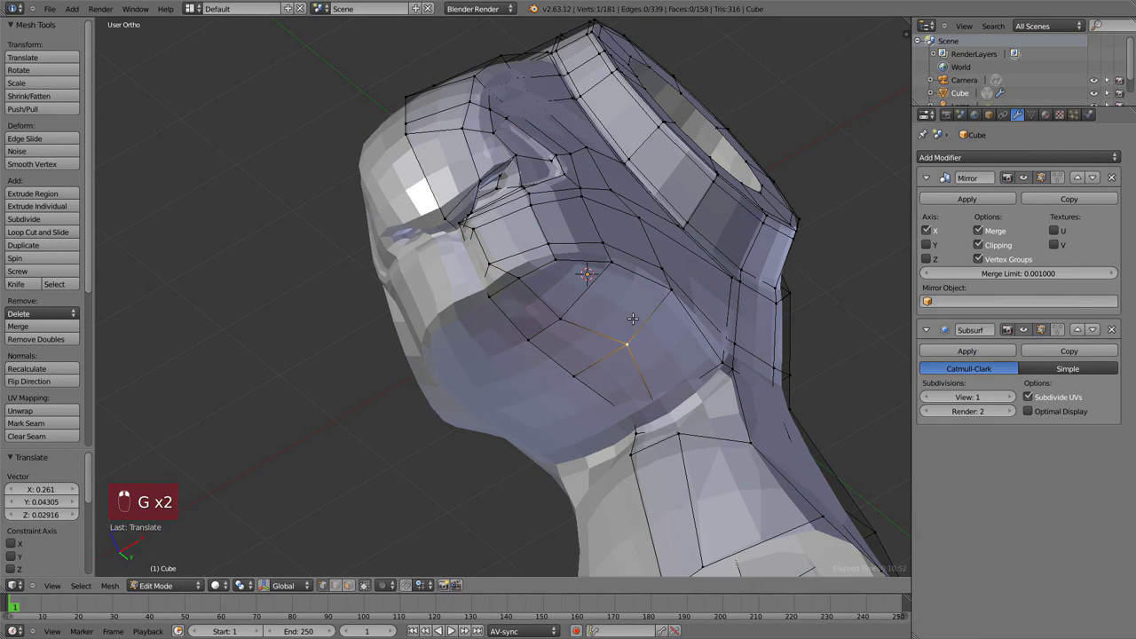
Refine the jaw's lower-edge vertices in side view, moving the front one back about 0.04 and down about 0.06.
key("KP_3")
right_click_drag(623, 325, 630, 335)
right_click(499, 331)
key("g")
left_click(506, 340)
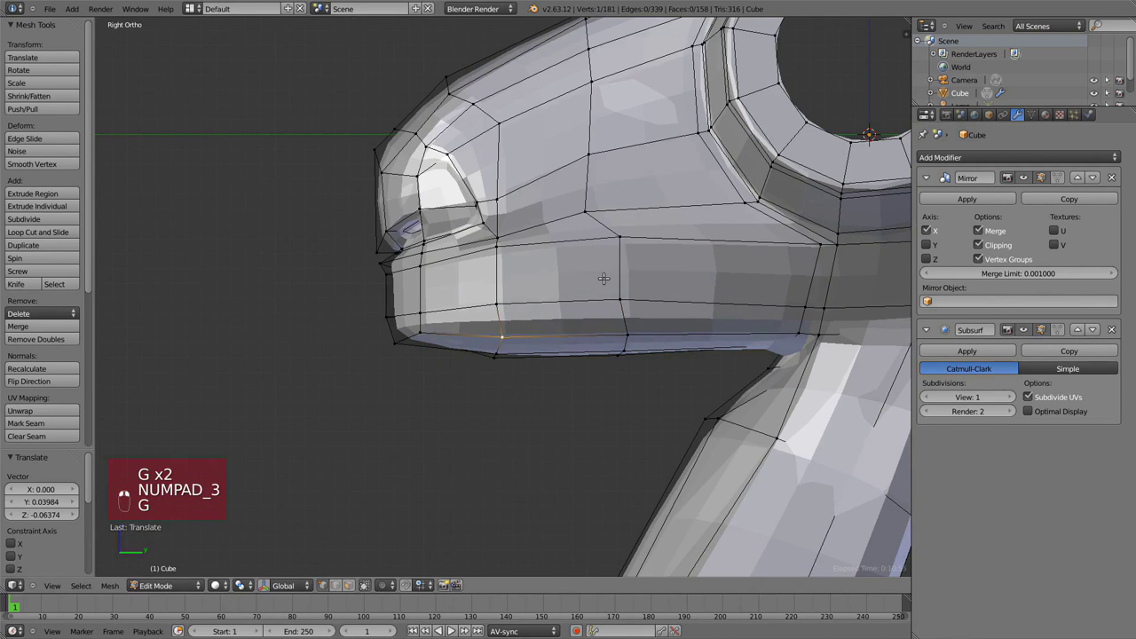
Lower the two upper jawline vertices behind the mouth, moving the mid-cheek one down by about 0.12.
scroll(594, 279, "down", 1)
middle_click_drag(550, 278, 508, 285, "shift")
right_click(460, 264)
key("g")
left_click(462, 280)
right_click(559, 259)
key("g")
left_click(549, 275)
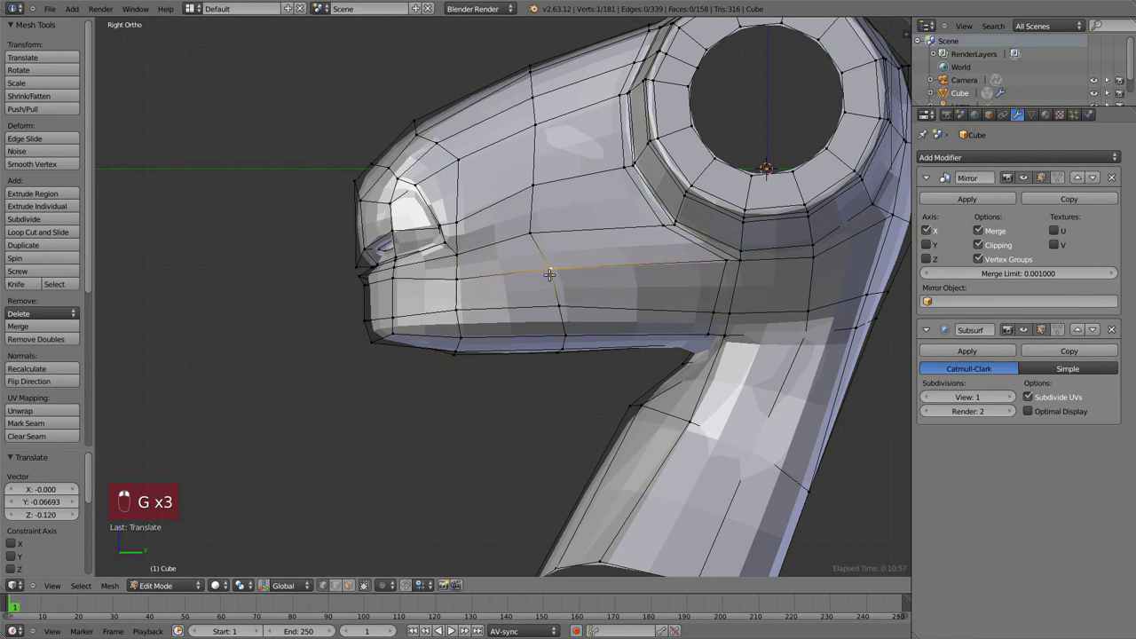
Move the upper rear jaw vertex forward about 0.29 and up about 0.13, and adjust the new loop's vertex below it.
right_click(731, 260)
key("g")
key("g")
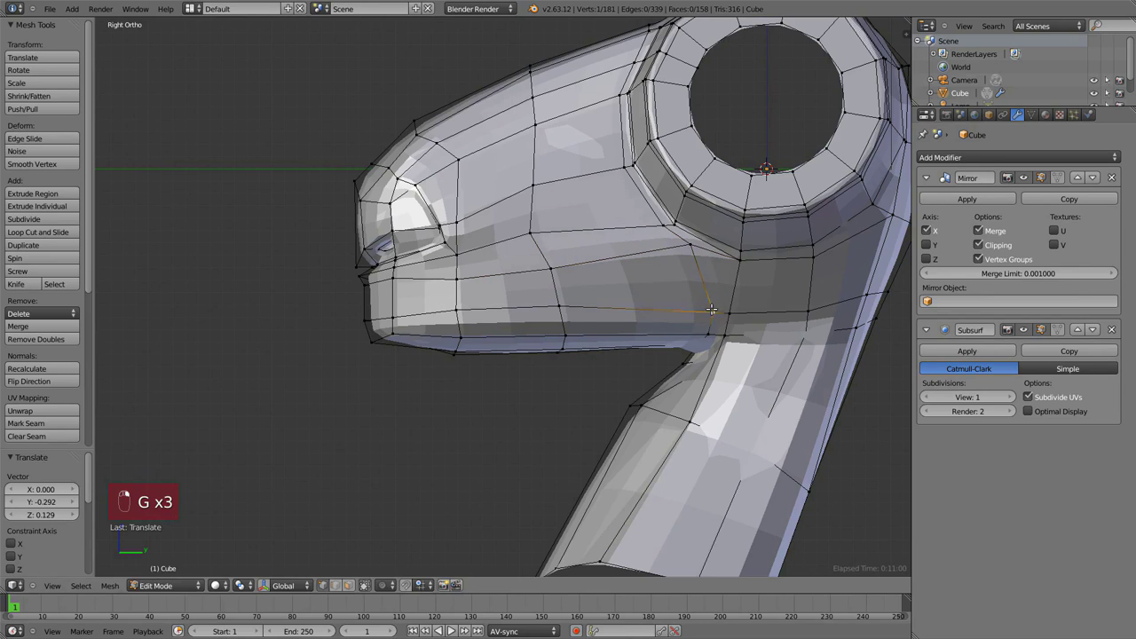
left_click(741, 318)
key("a")
key("a")
key("a")
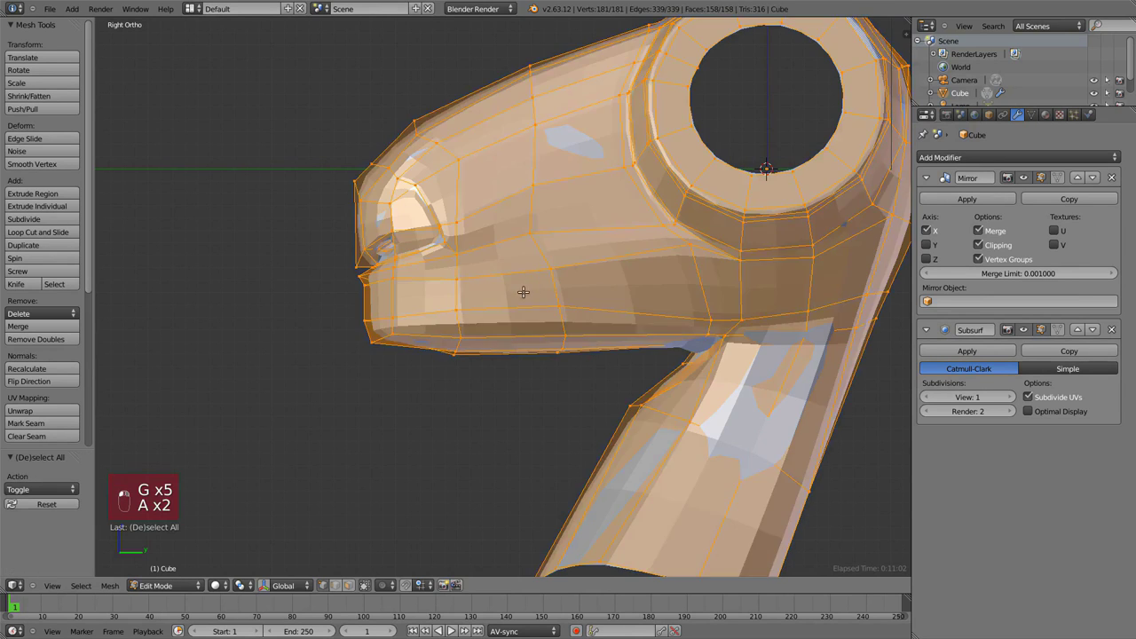
Move the new jaw loop's front, muzzle and mid-cheek vertices toward the lower jaw edge, the mid-cheek one down about 0.13.
right_click(460, 311)
key("g")
left_click(467, 319)
key("a")
right_click(377, 321)
key("g")
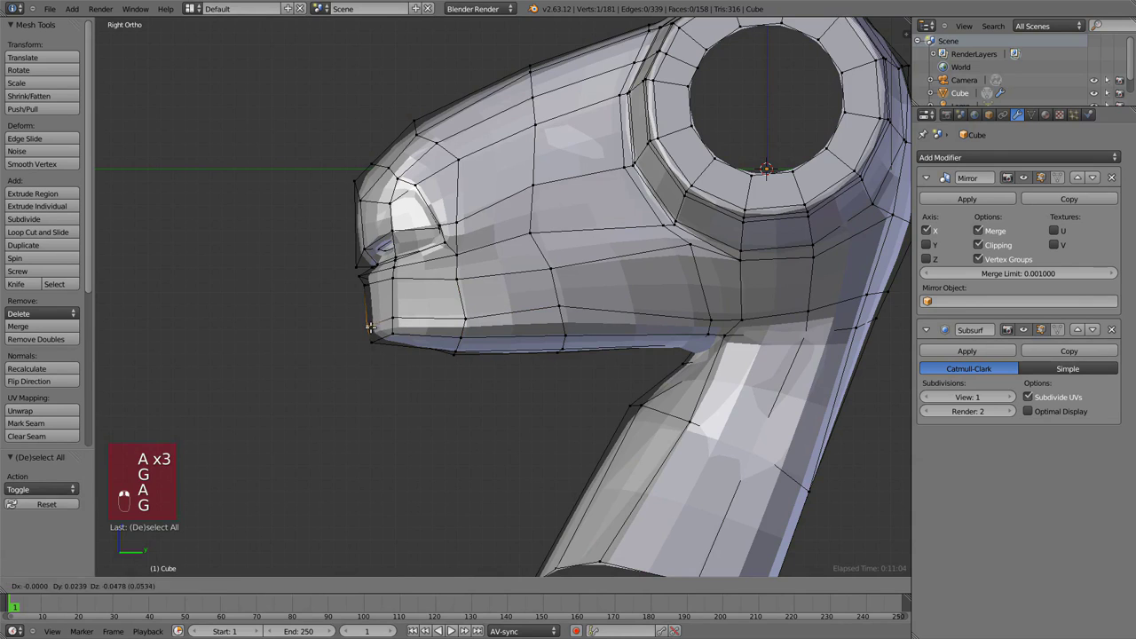
left_click(377, 327)
right_click(556, 304)
key("g")
left_click(560, 327)
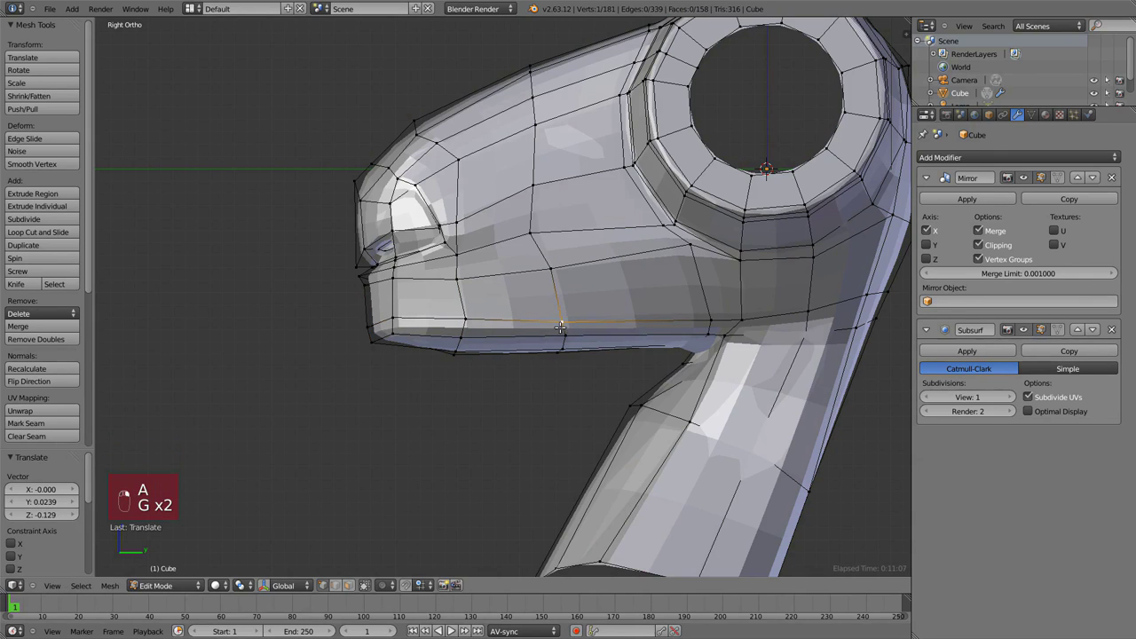
Try adding two parallel loop cuts along the side of the lower jaw.
scroll(647, 289, "down", 4)
scroll(666, 297, "up", 5)
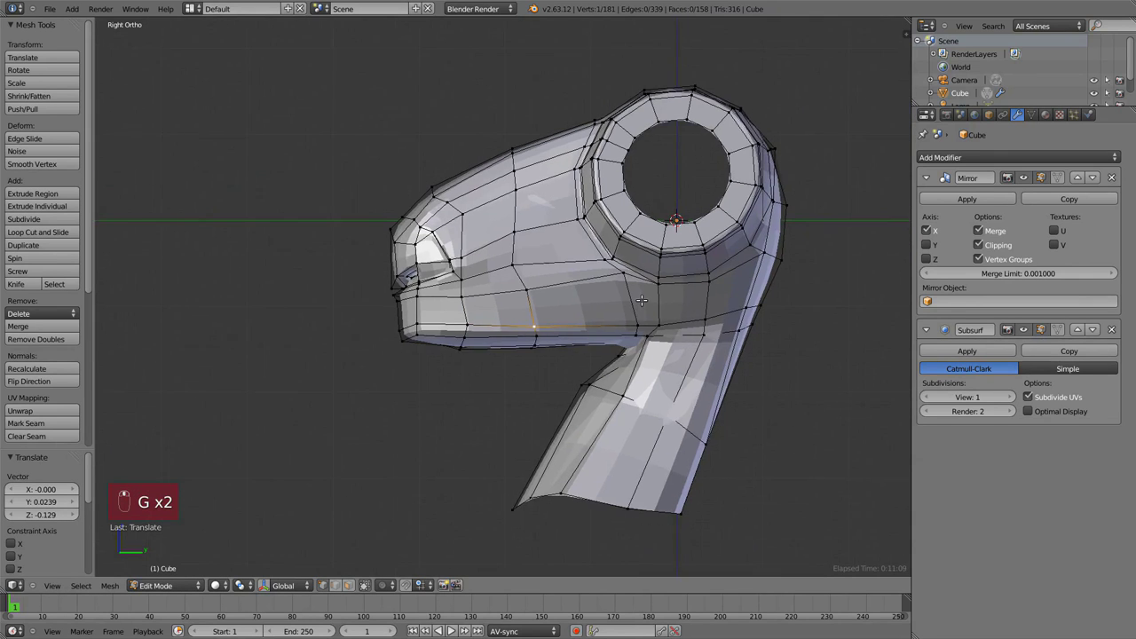
key("ctrl+r")
scroll(681, 303, "up", 1)
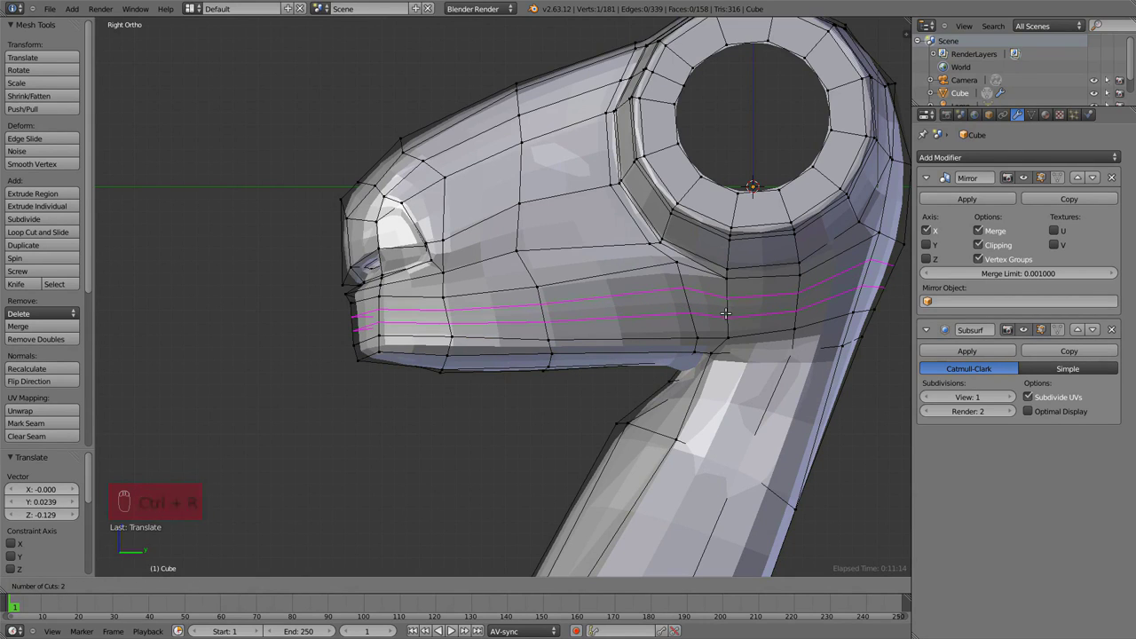
left_click(722, 313)
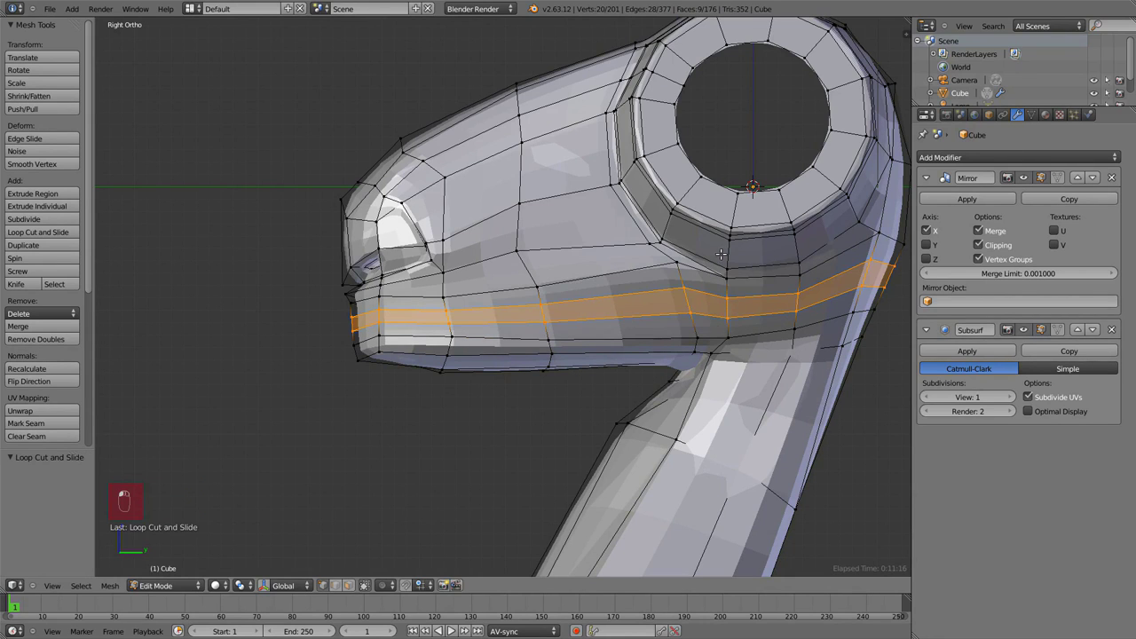
key("ctrl+z")
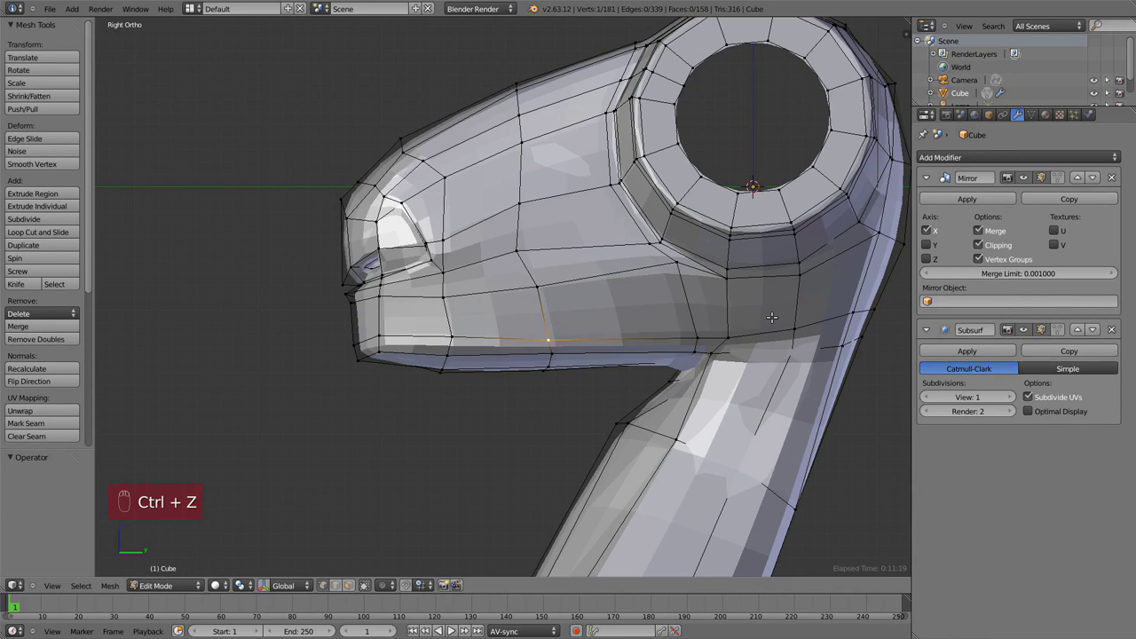
Knife-cut a narrow strip from the chin front along the jaw side, closing it with a short edge behind the mid-cheek.
key("a")
key("a")
middle_click_drag(665, 316, 629, 308, "shift")
key("a")
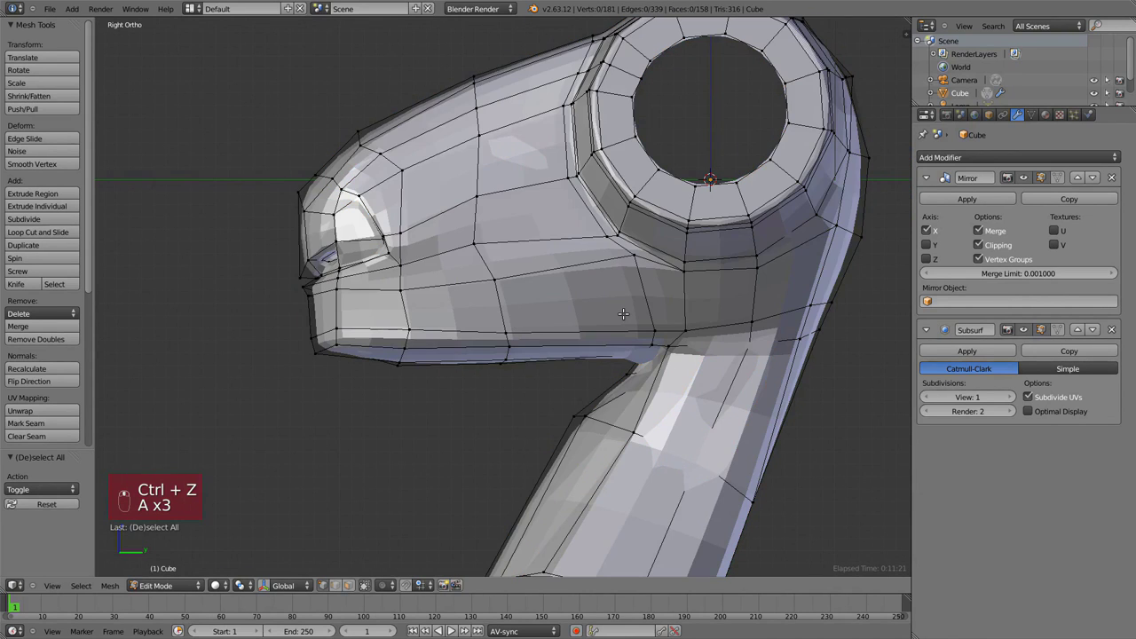
key("k")
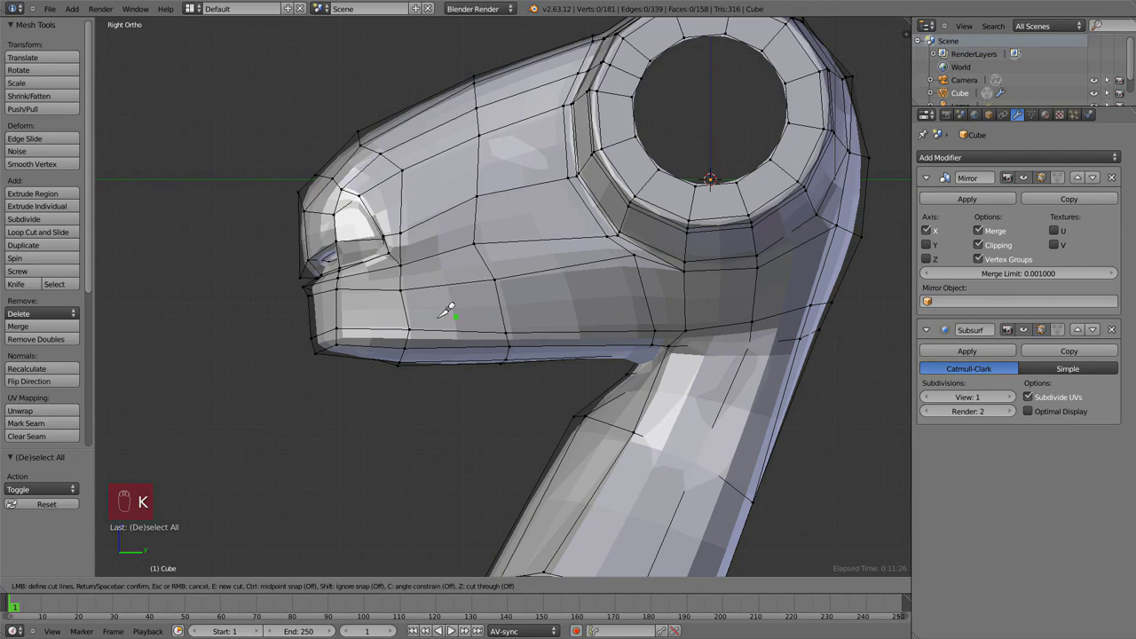
left_click(309, 315)
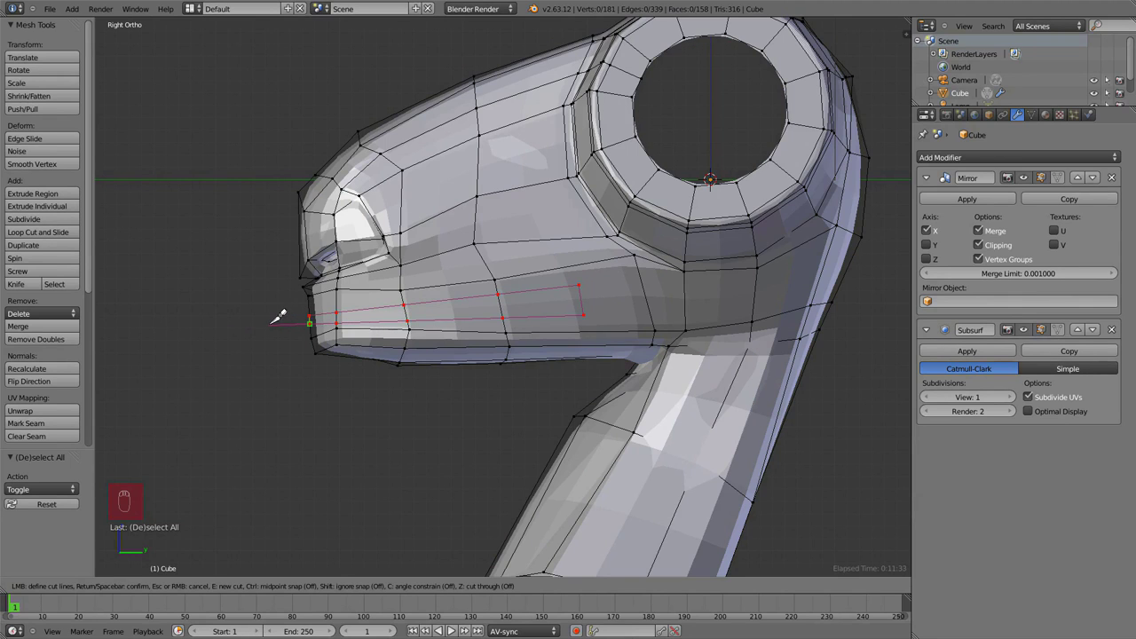
key("Return")
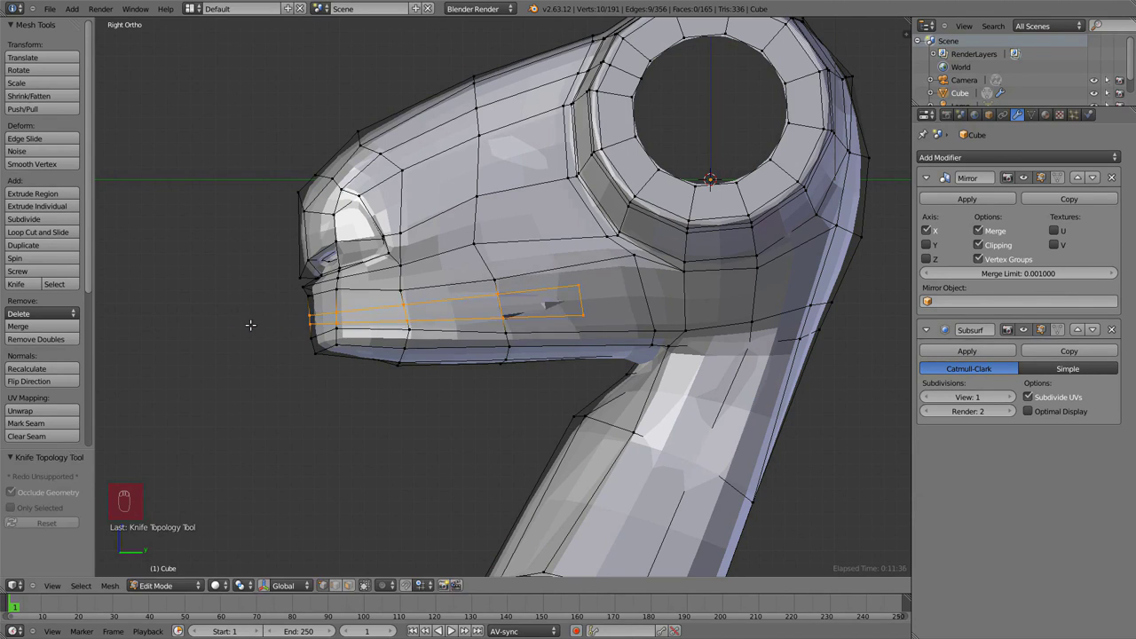
Inspect the knife-cut strip on the jaw in wireframe and solid shading.
key("z")
mouse_move(515, 302)
middle_mouse_down()
mouse_move(452, 274)
mouse_move(507, 279)
middle_mouse_up()
scroll(507, 280, "up", 5)
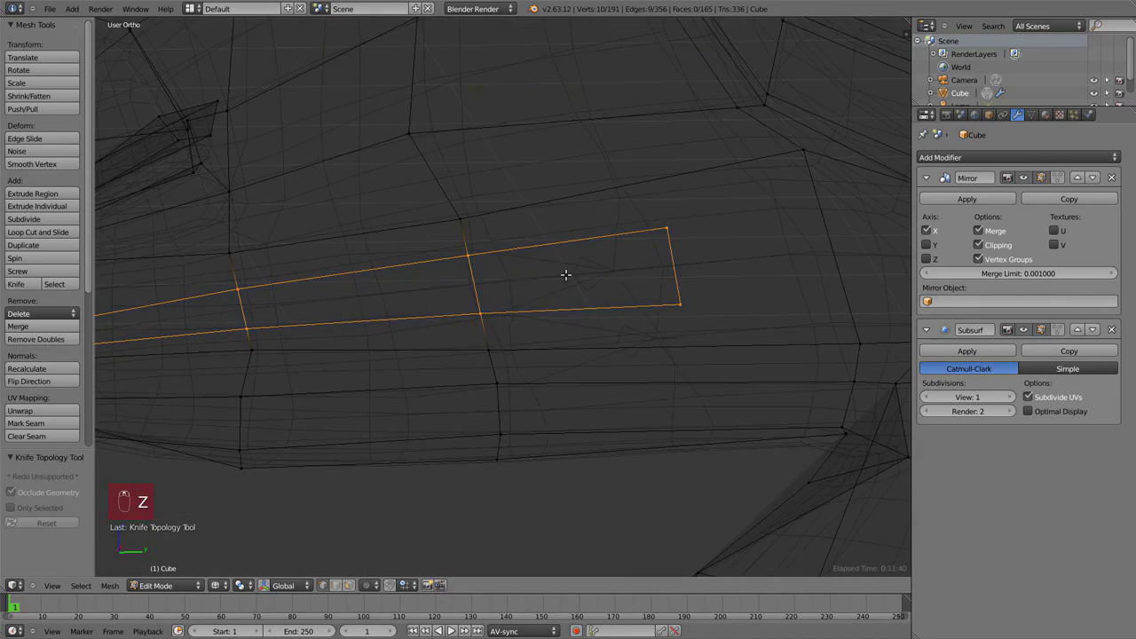
mouse_move(628, 269)
middle_mouse_down()
mouse_move(722, 276)
mouse_move(636, 256)
middle_mouse_up()
key("z")
key("z")
key("z")
Try extruding the quad face at the rear end of the cut strip outward.
key("ctrl+Tab")
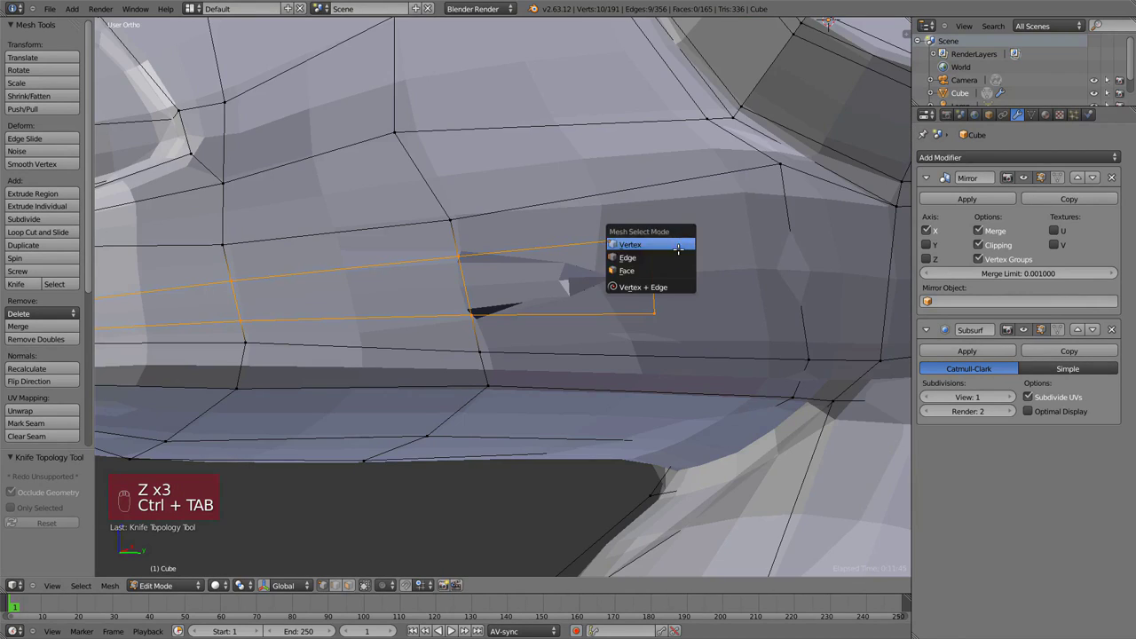
left_click(678, 268)
right_click(680, 269)
scroll(683, 266, "down", 4)
middle_click_drag(555, 306, 611, 302)
right_click(612, 301)
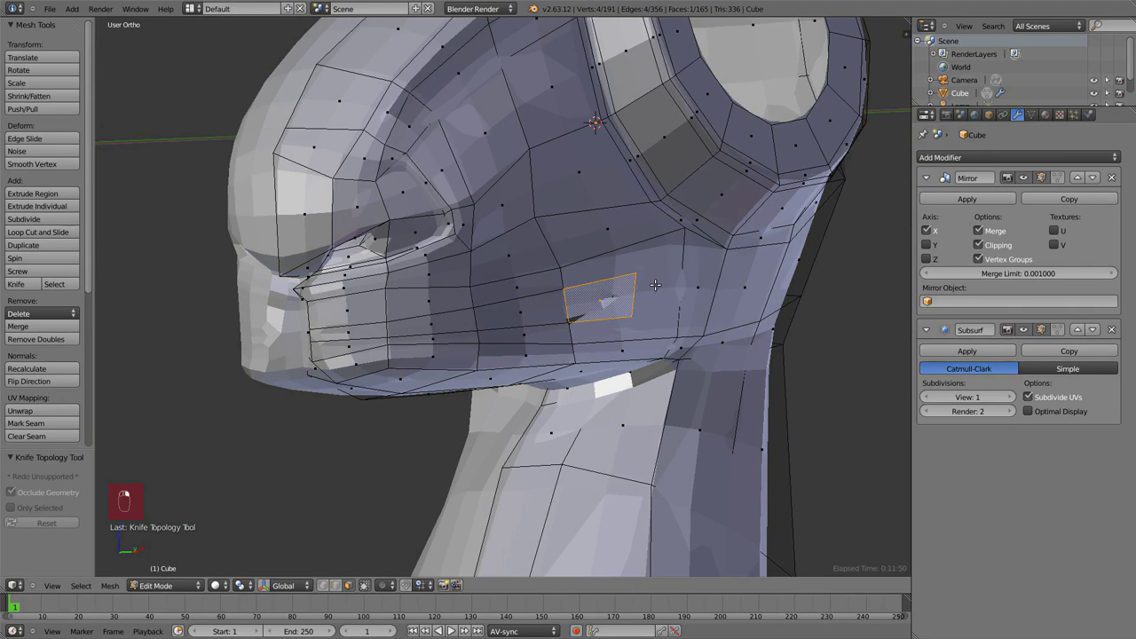
key("e")
left_click(759, 325)
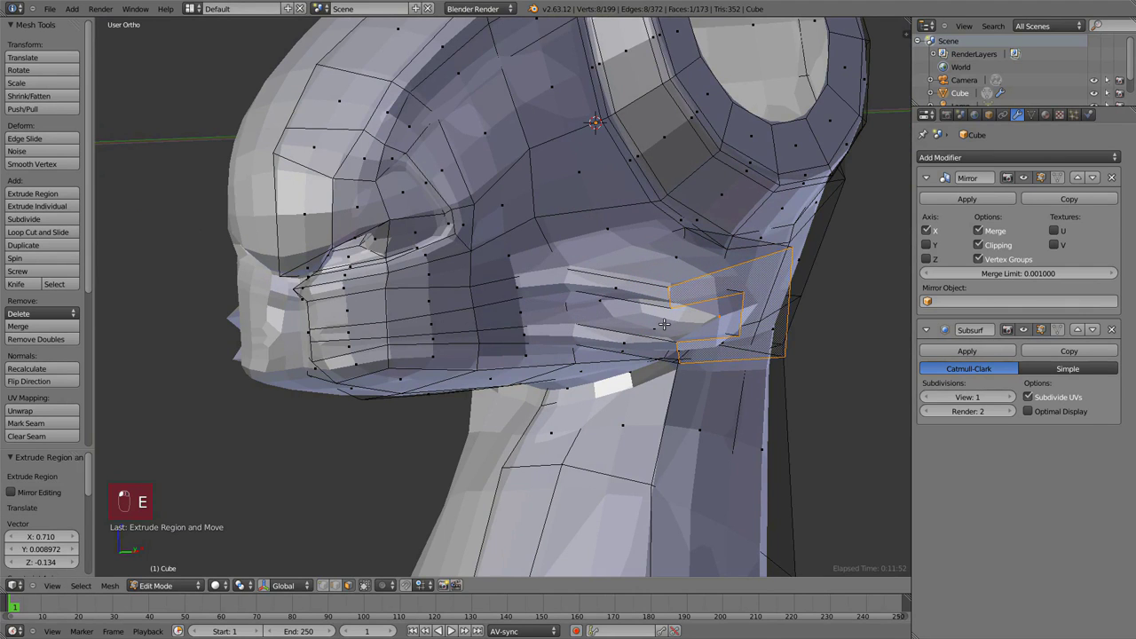
mouse_move(665, 325)
middle_mouse_down()
mouse_move(555, 267)
mouse_move(612, 306)
mouse_move(649, 309)
middle_mouse_up()
key("ctrl+z")
key("ctrl+z")
In vertex select mode, connect the strip's upper rear corner to the upper rear jaw vertex with an edge.
key("a")
scroll(652, 255, "up", 3)
middle_click_drag(652, 256, 556, 294, "shift")
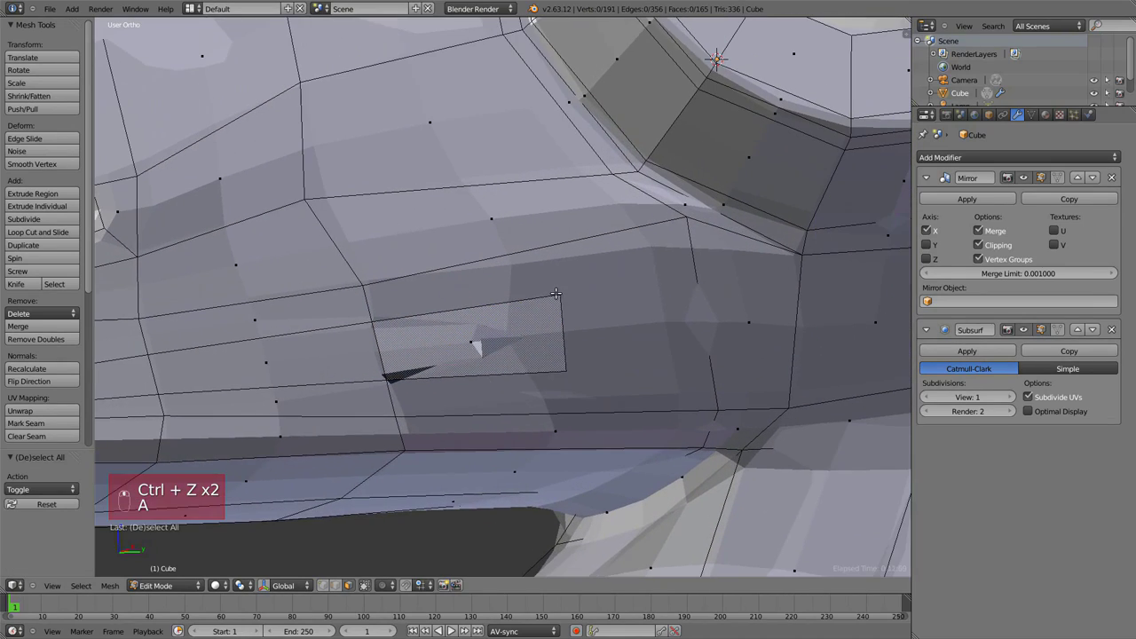
key("ctrl+Tab")
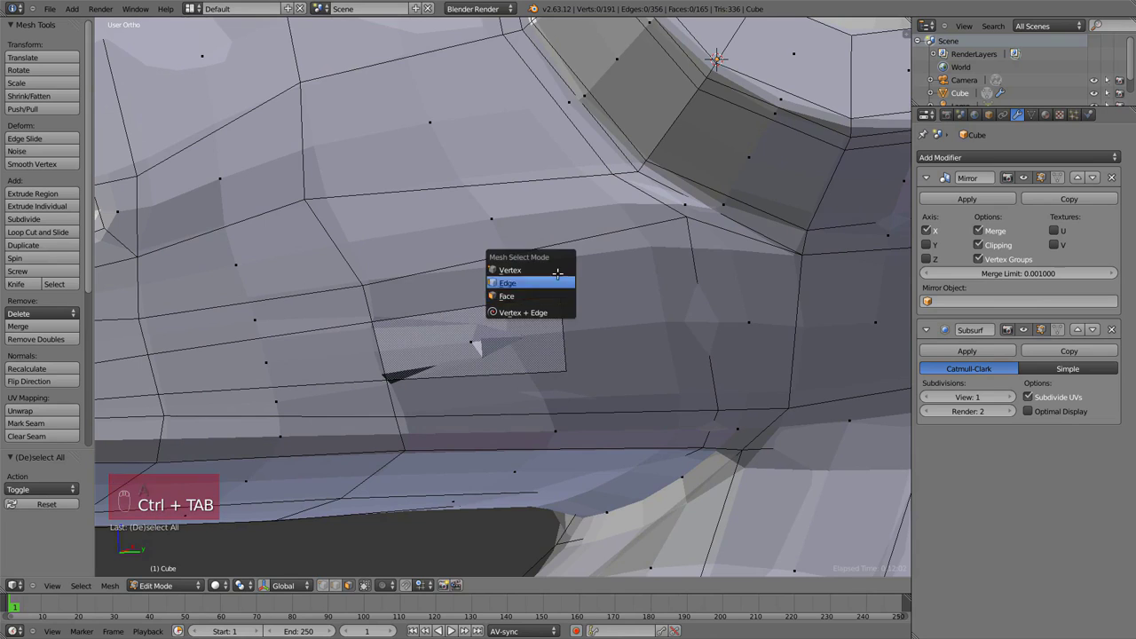
left_click(561, 277)
right_click(686, 240, "shift")
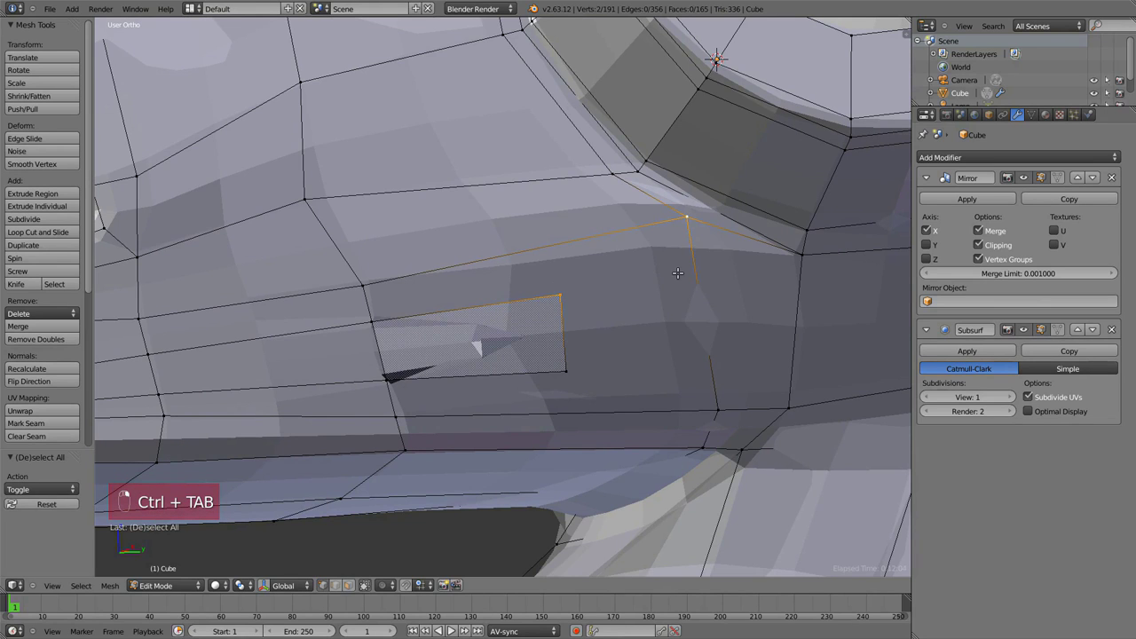
key("j")
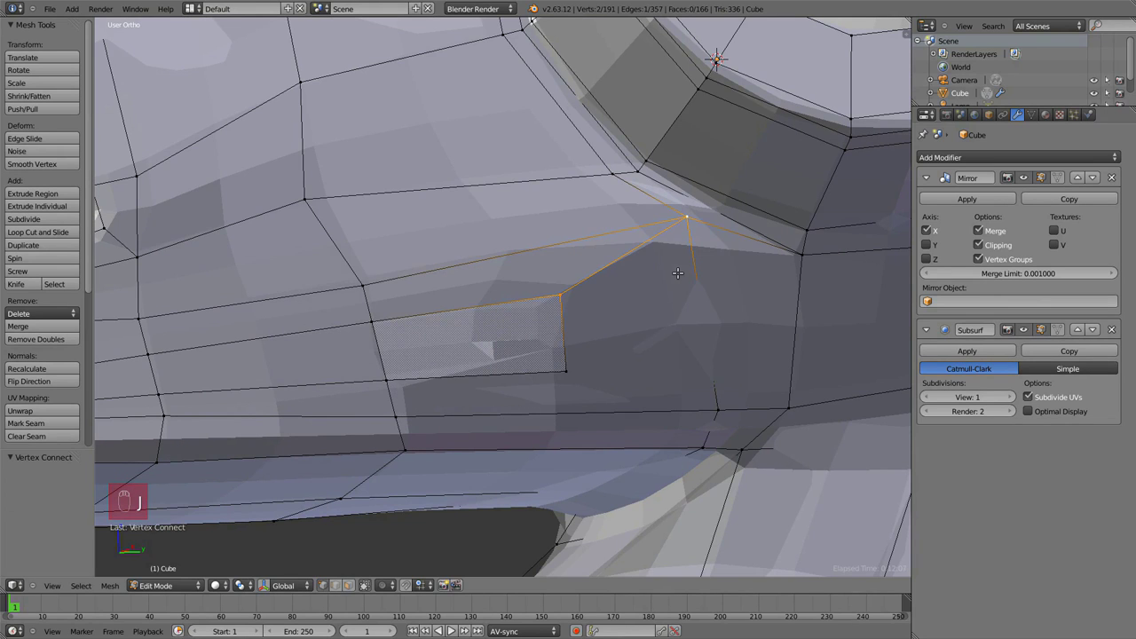
Connect the strip's lower rear corner to the lower rear jaw vertex and show the mesh in wireframe.
right_click(568, 372)
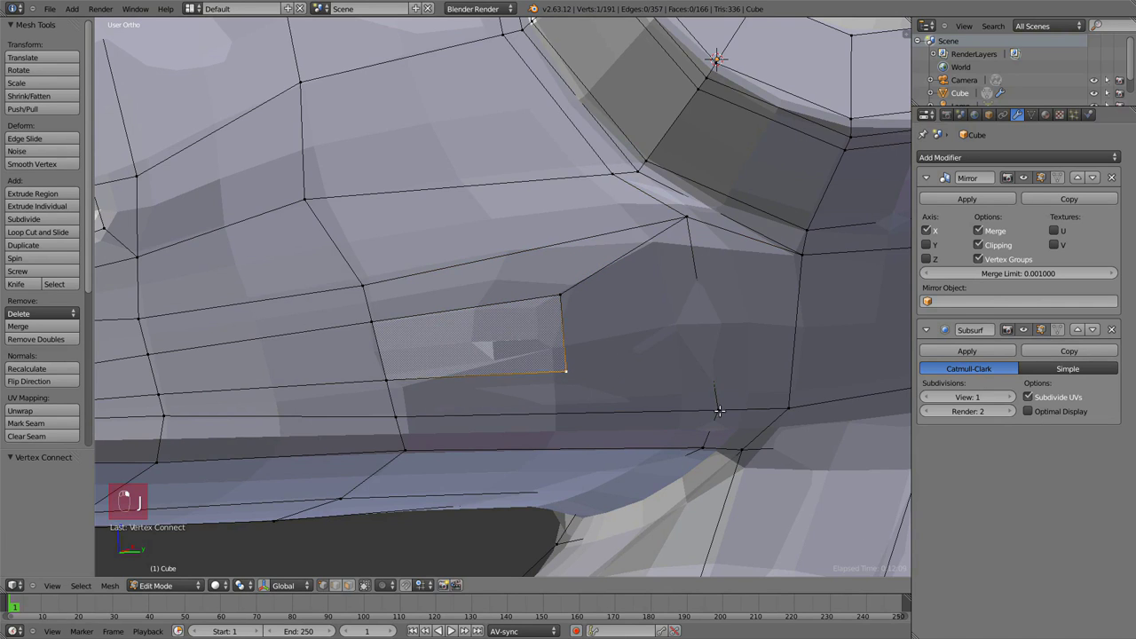
key("j")
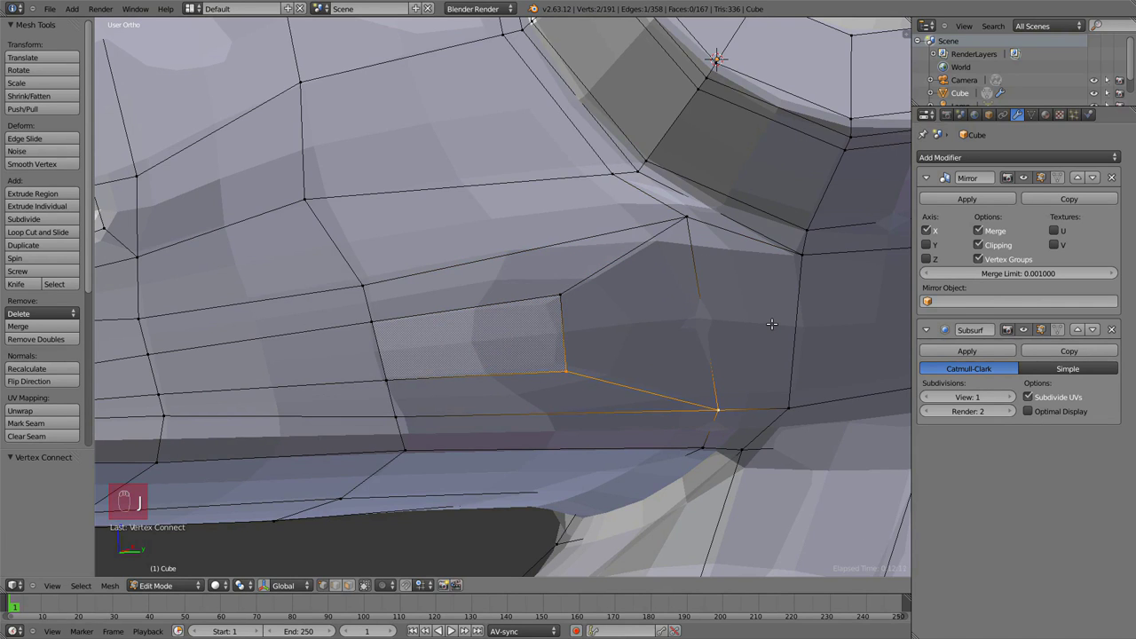
scroll(772, 324, "down", 4)
scroll(621, 319, "up", 4)
key("z")
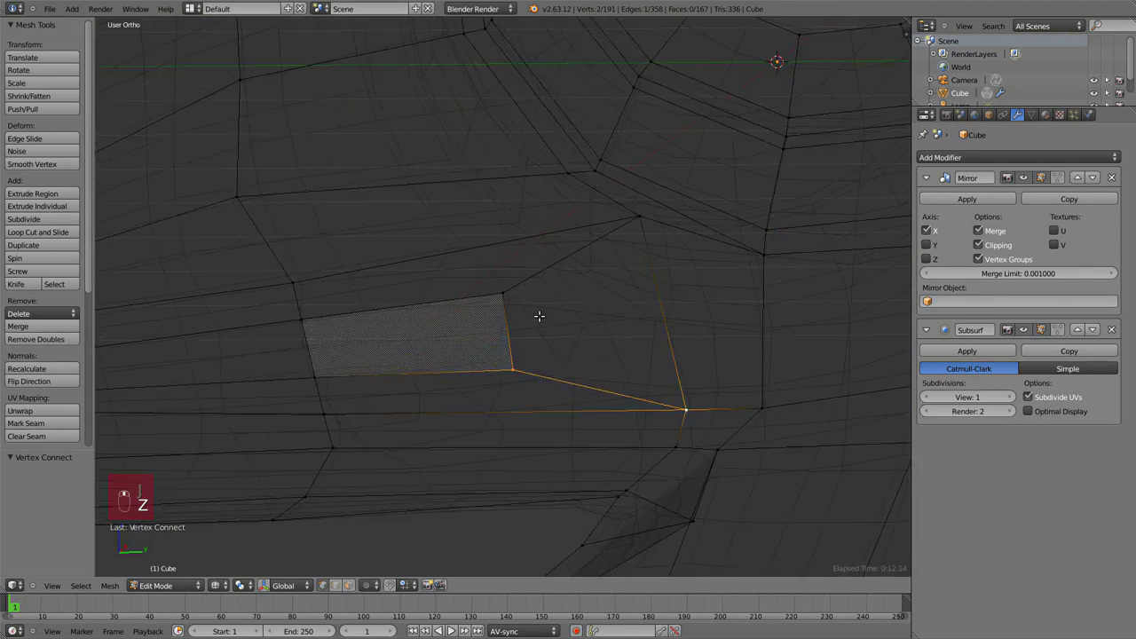
Inspect the faces around the cut jaw strip in face select mode from the right side in solid shading.
scroll(539, 316, "up", 1)
key("z")
key("ctrl+Tab")
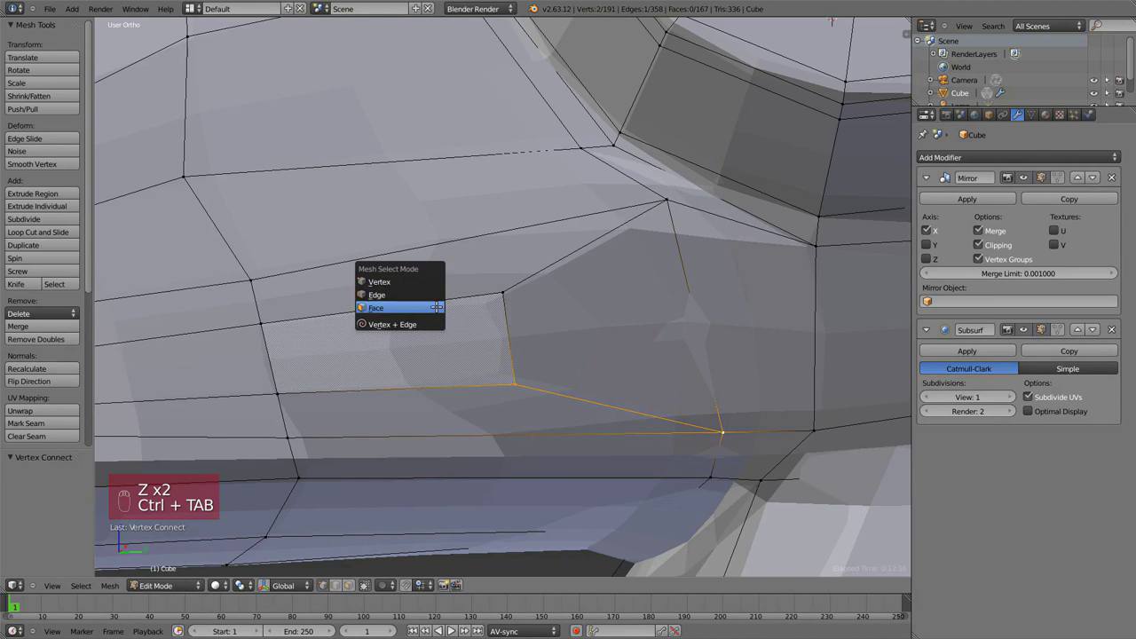
left_click(437, 307)
scroll(471, 328, "down", 3)
key("KP_3")
scroll(502, 344, "up", 2)
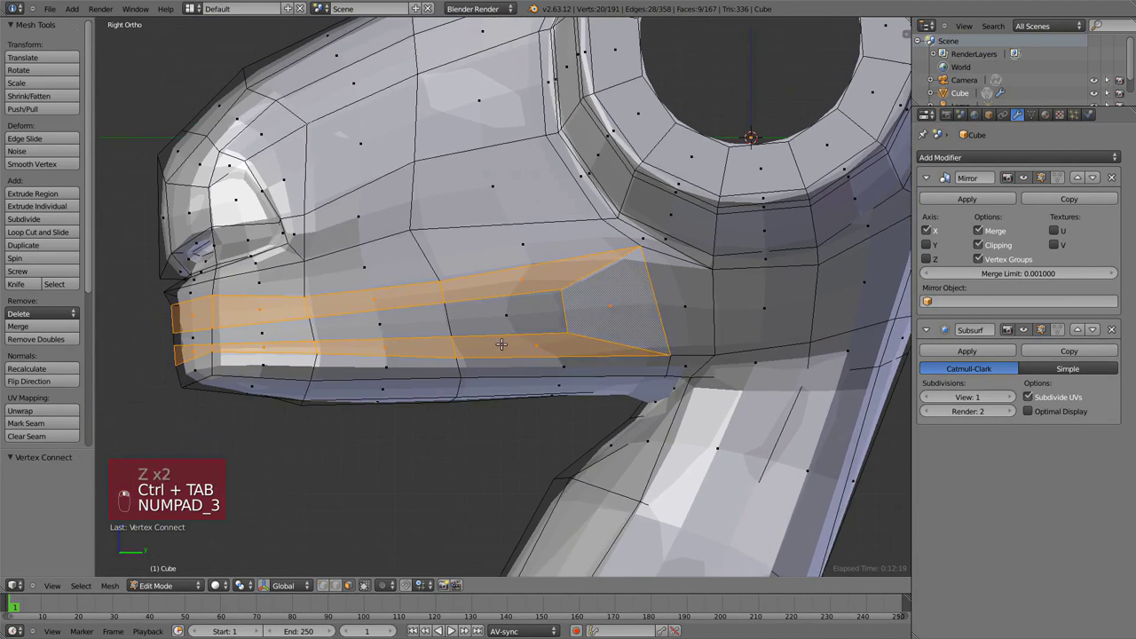
middle_click_drag(501, 344, 518, 341, "shift")
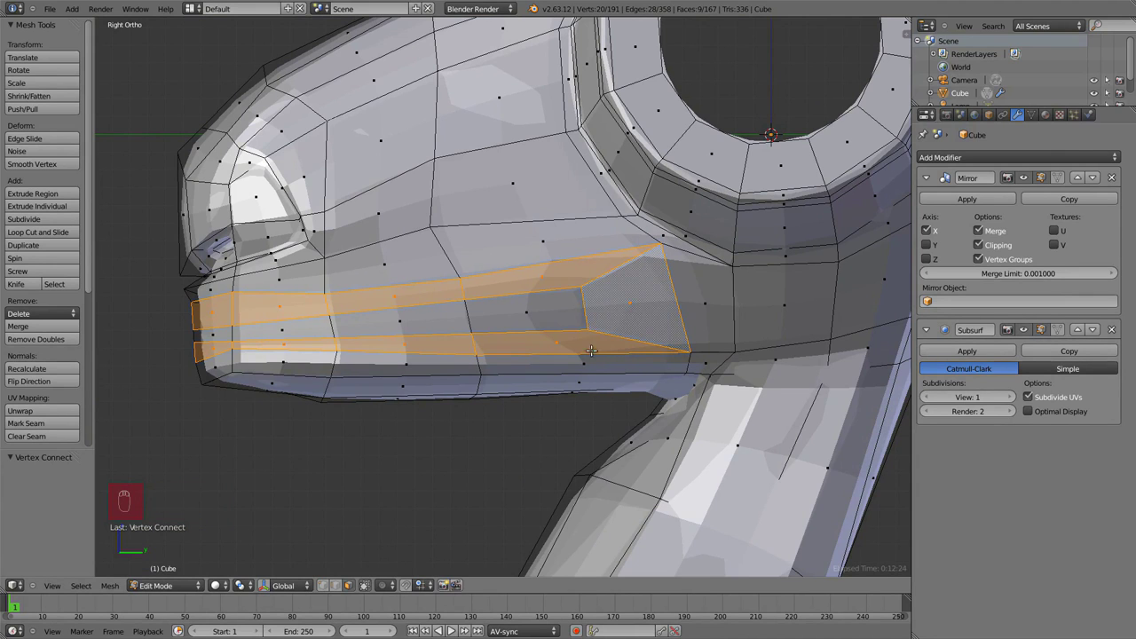
In vertex select mode, raise the strip's upper front vertices on the jaw, the first by about 0.073 along Z.
key("ctrl+Tab")
left_click(550, 315)
right_click(246, 322)
key("g")
left_click(246, 303)
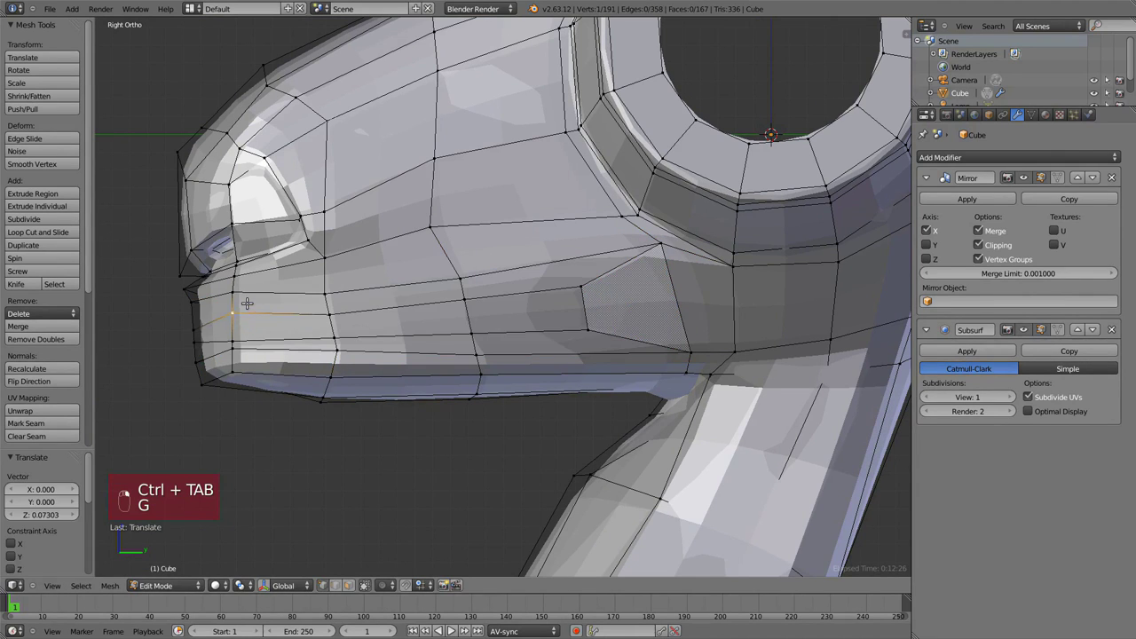
key("g")
left_click(189, 307)
Lower the strip's two lower front vertices, shifting the foremost one about 0.053 down along Z.
right_click(193, 340)
key("g")
left_click(192, 350)
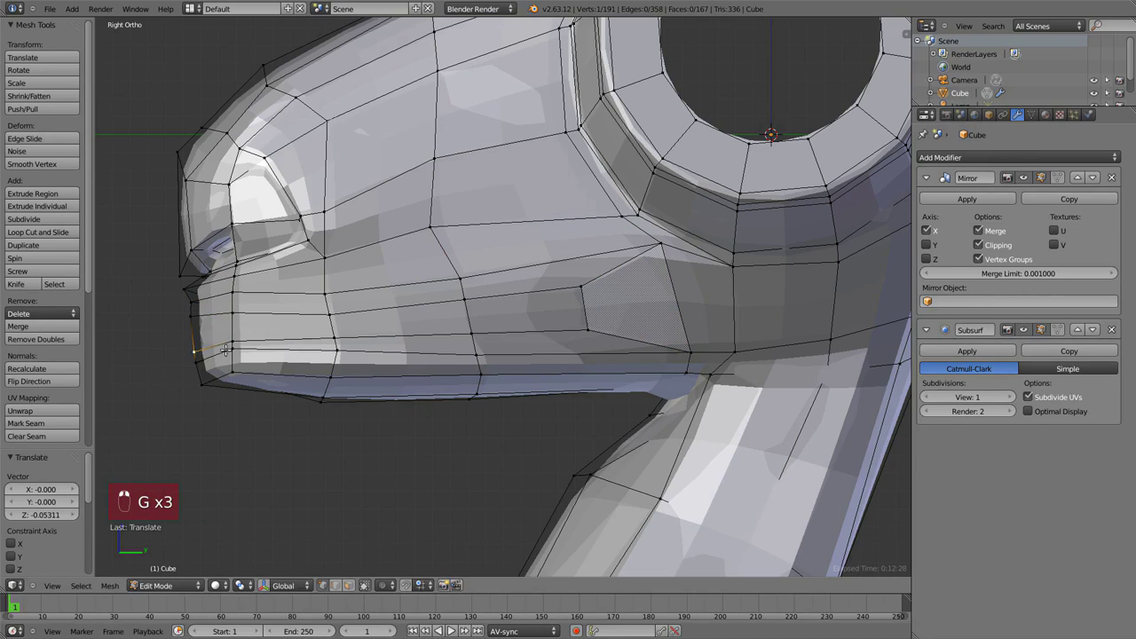
right_click(230, 349)
key("g")
left_click(231, 354)
Nudge the strip's upper vertices along the middle of the jaw upward and its lower middle vertex about 0.003 along Y.
right_click(332, 314)
key("g")
left_click(332, 312)
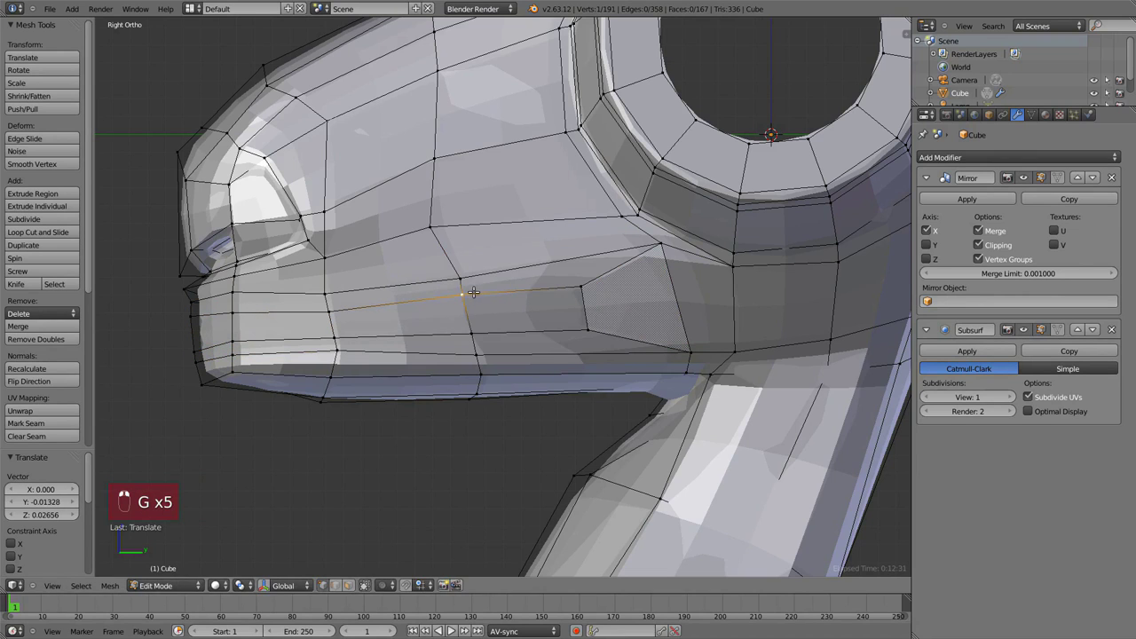
right_click(475, 332)
key("g")
left_click(475, 332)
Move the strip's two rear end vertices back toward the jaw corner and about 0.106 inward along X in front view.
key("g")
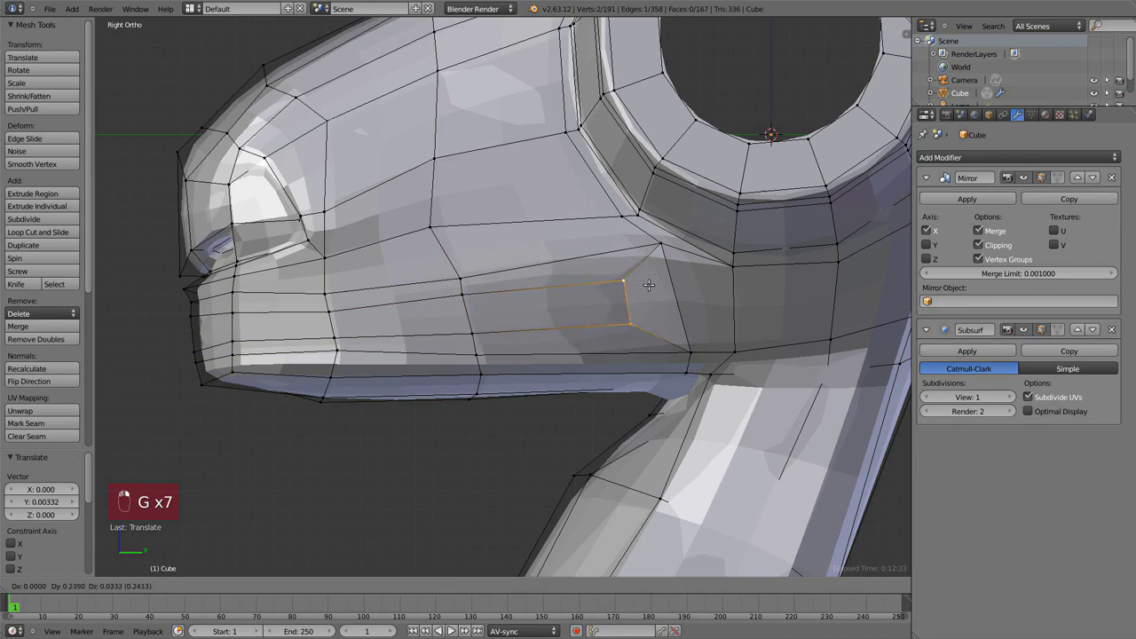
left_click(564, 302)
key("KP_1")
key("g")
left_click(652, 301)
key("KP_3")
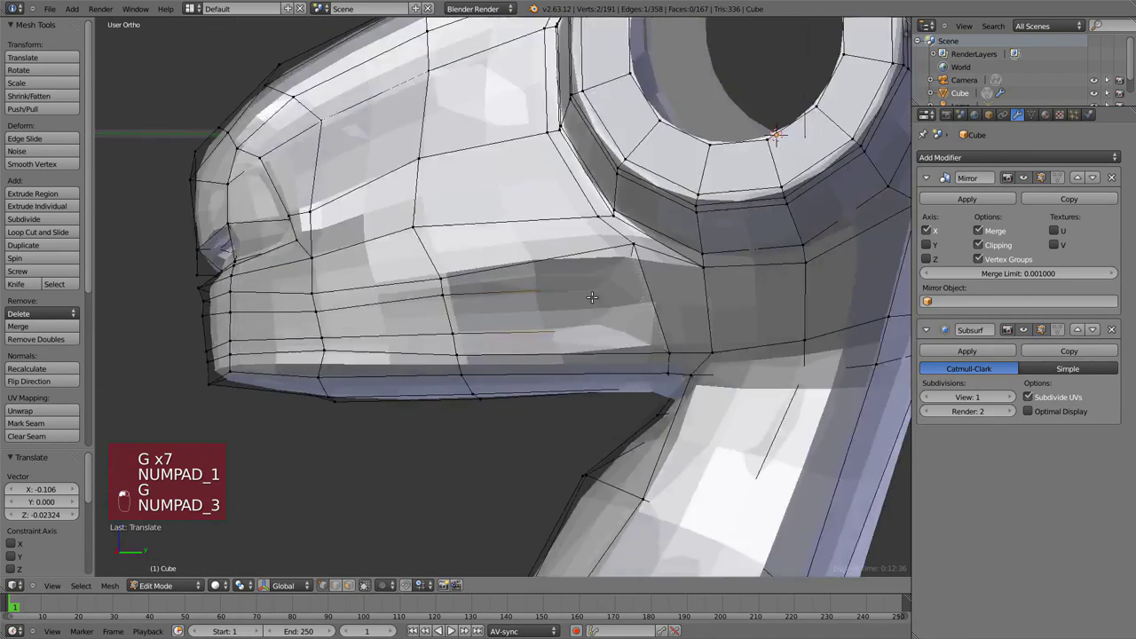
key("Tab")
key("KP_3")
key("Tab")
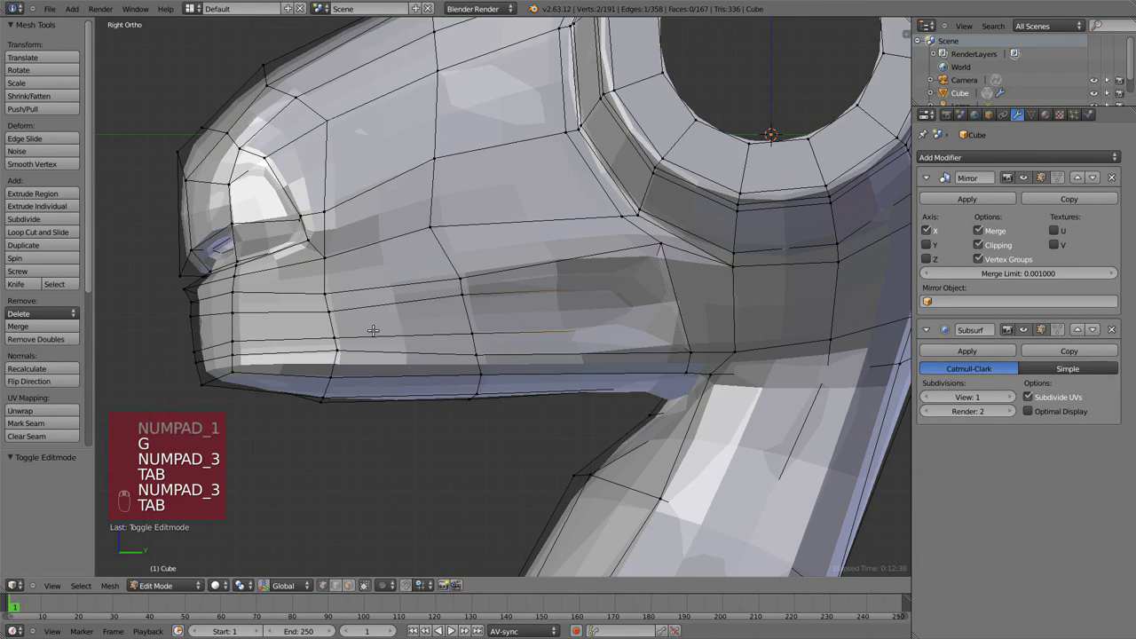
key("z")
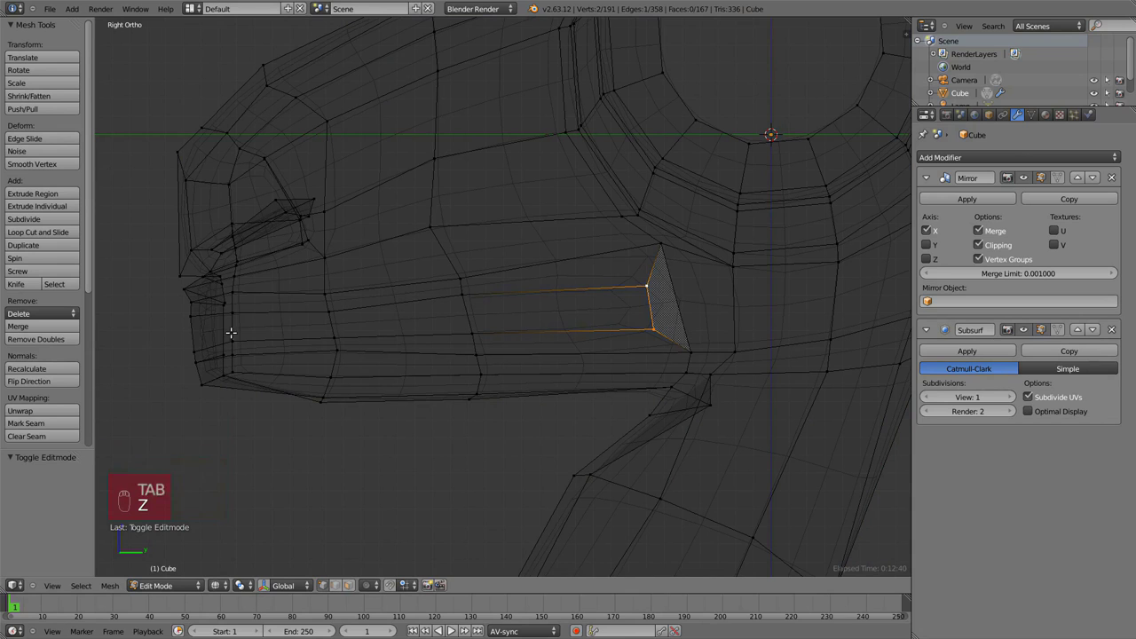
scroll(602, 312, "down", 4)
key("a")
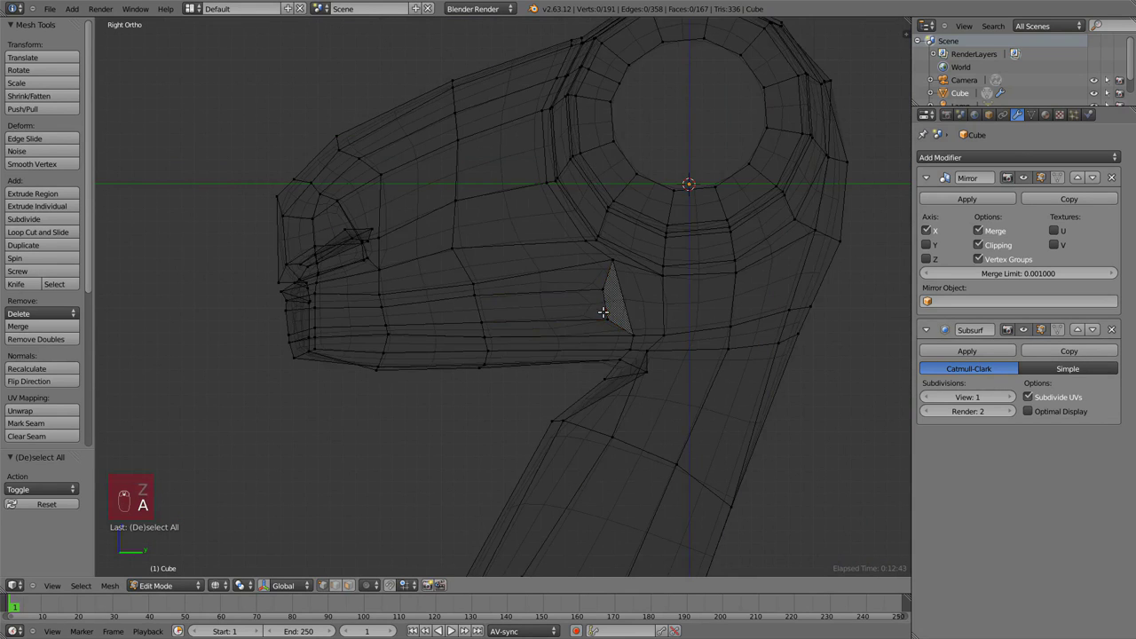
key("z")
right_click(481, 321, "shift")
key("z")
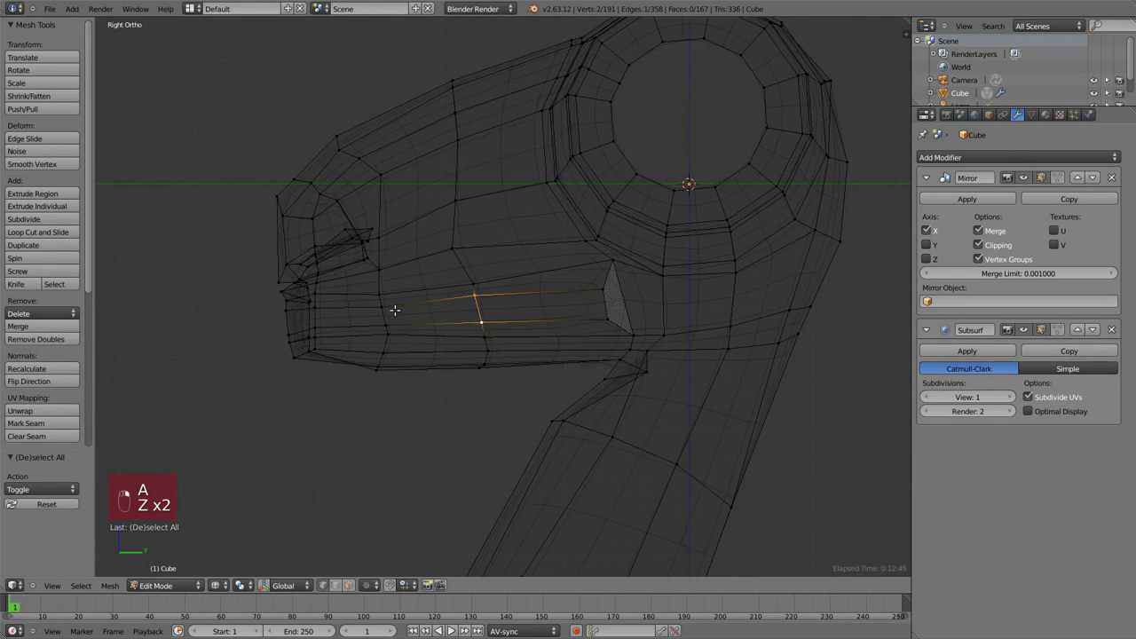
right_click(384, 309, "shift")
right_click(390, 321, "shift")
key("z")
middle_click_drag(320, 315, 364, 319)
In edge select mode, select the vertical edges across the cut strip and examine the strip's front end.
key("ctrl+Tab")
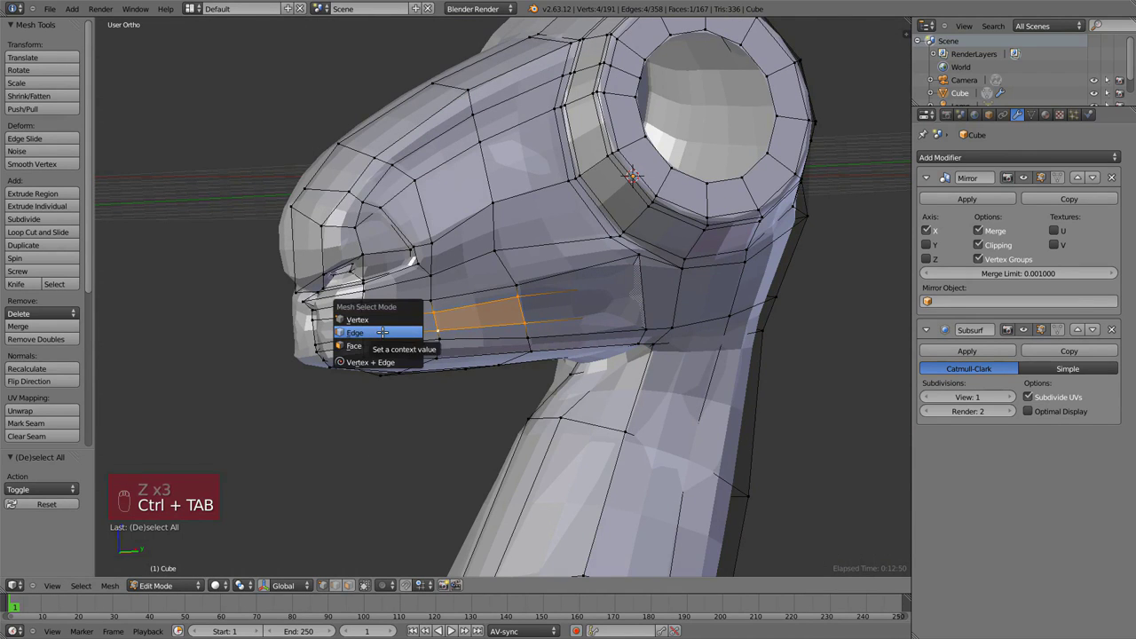
left_click(390, 345)
key("a")
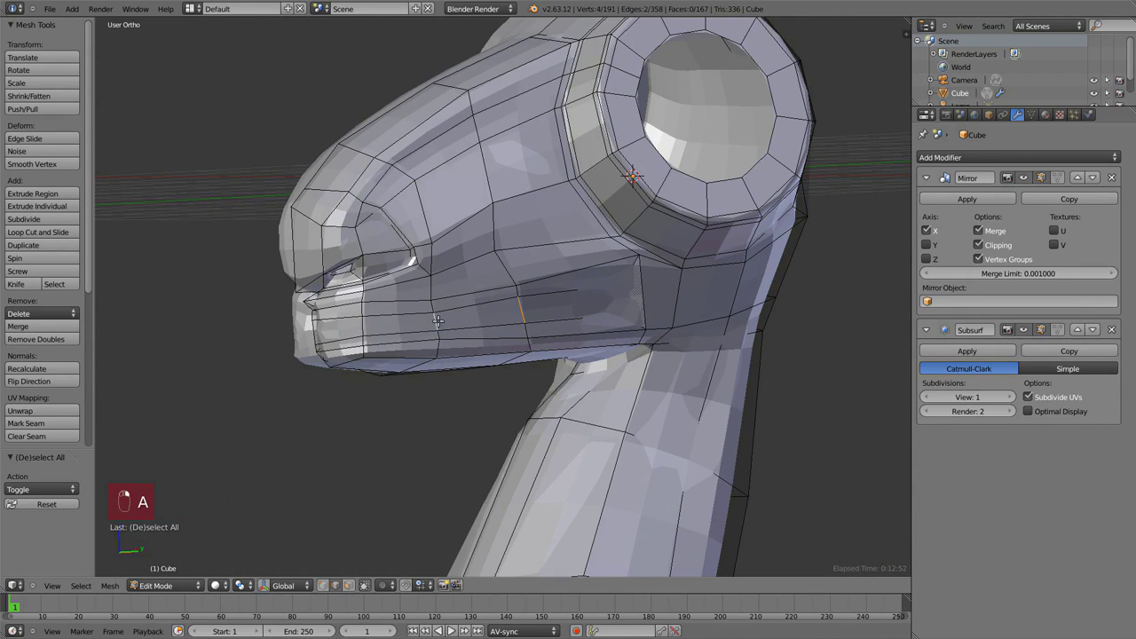
right_click(318, 328, "shift")
key("z")
scroll(396, 332, "up", 4)
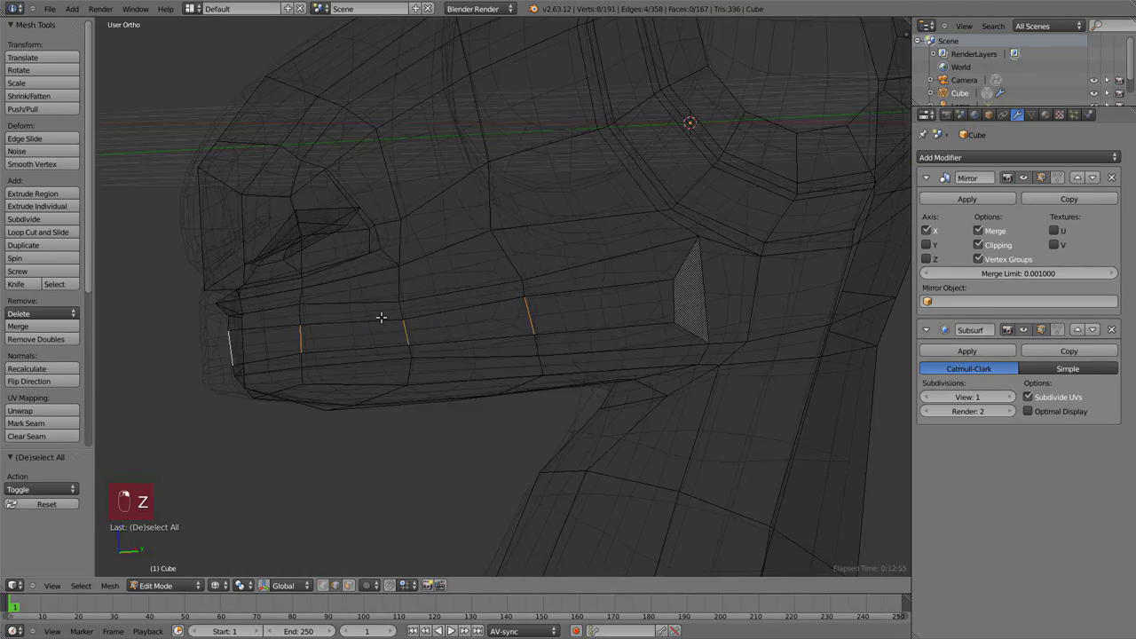
middle_click_drag(433, 329, 616, 314)
key("z")
key("z")
key("z")
scroll(540, 316, "up", 2)
key("z")
scroll(468, 343, "down", 2)
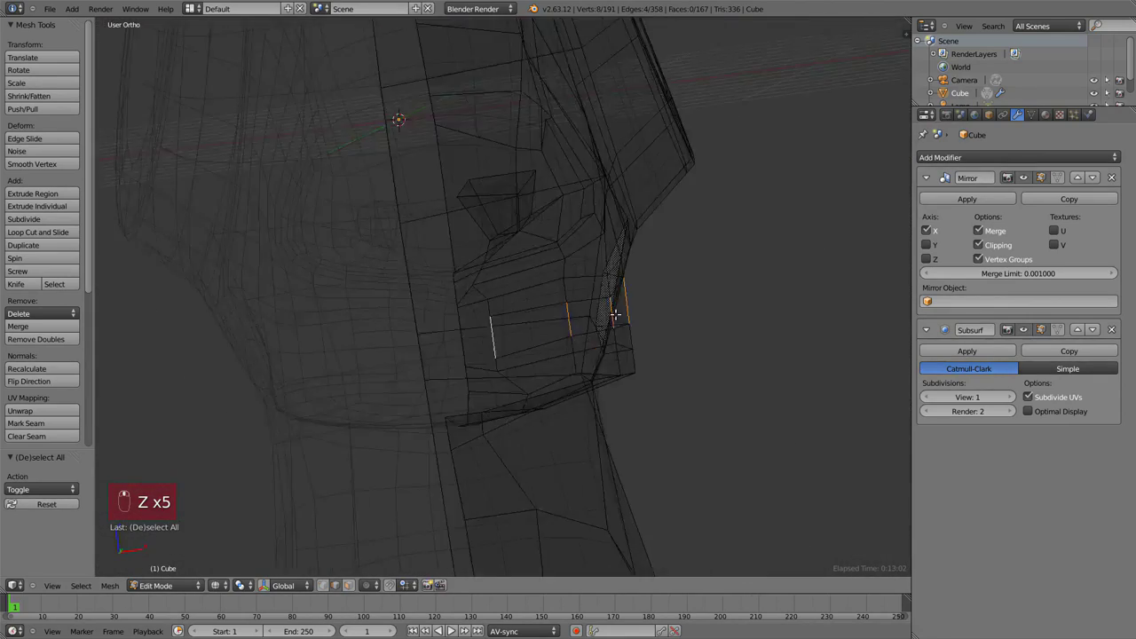
Delete the strip's vertical edge on the mirror centre line at the front of the jaw.
scroll(525, 313, "up", 2)
key("z")
right_click(447, 354)
key("z")
key("x")
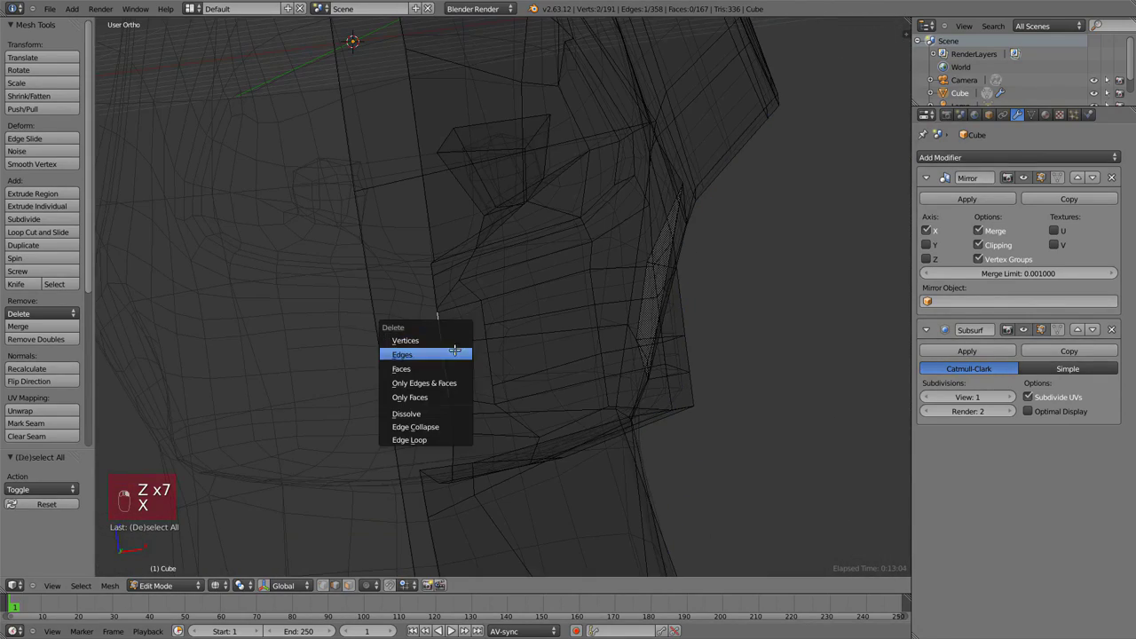
left_click(455, 354)
Extrude the open front edge of the strip to the mirror centre line and fill the gaps beside it with faces.
middle_click_drag(454, 352, 522, 329)
key("z")
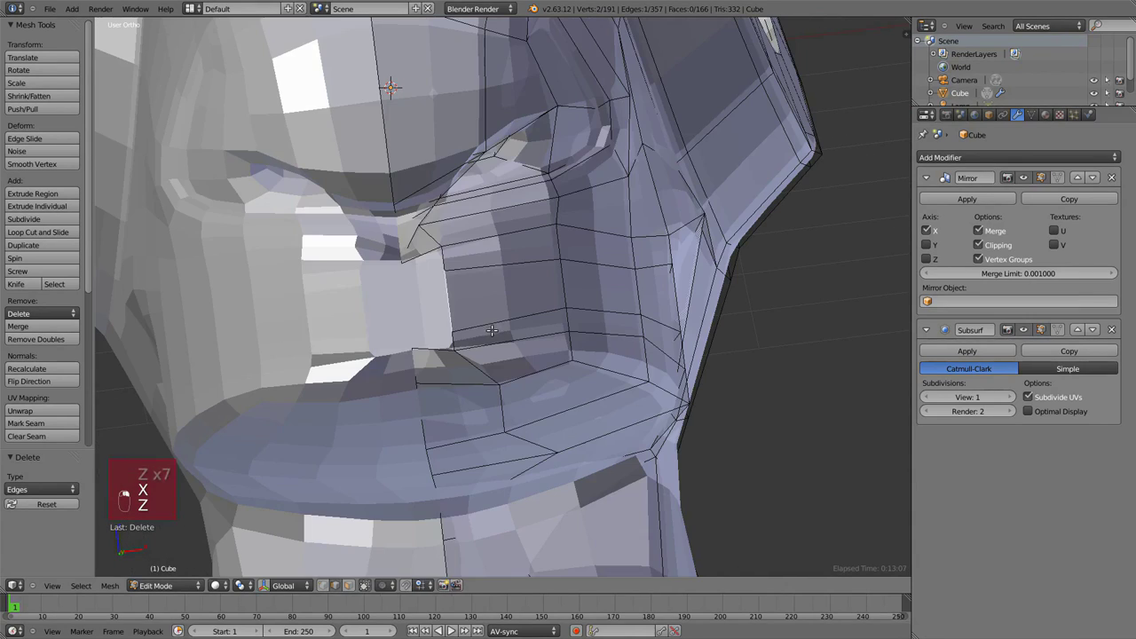
key("e")
left_click(442, 332)
key("z")
right_click(437, 342, "alt")
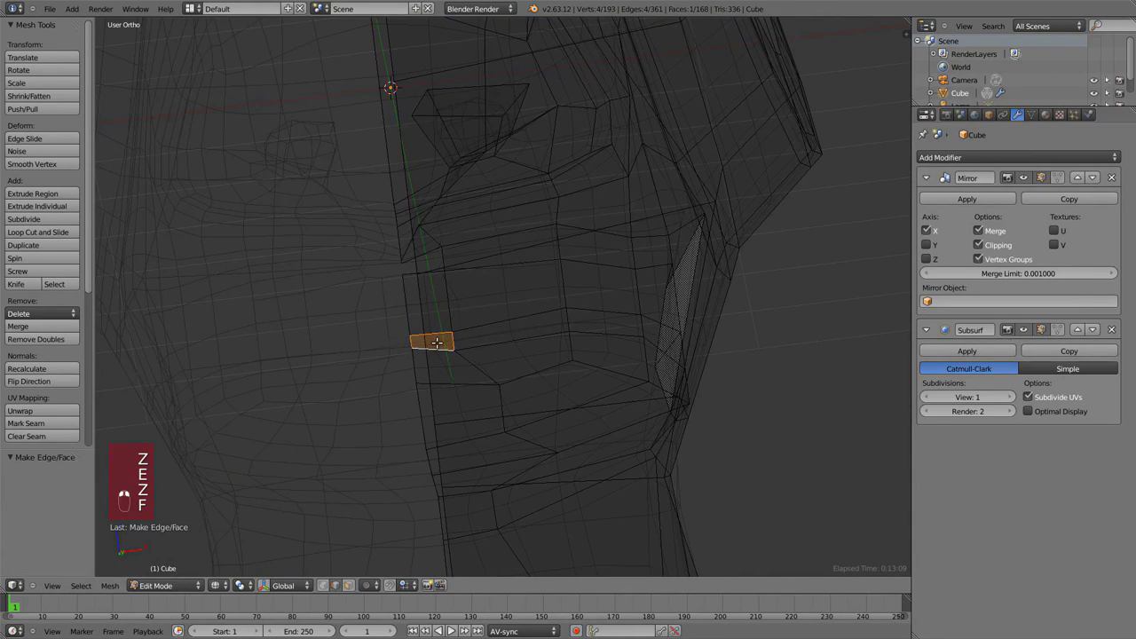
key("f")
middle_click_drag(439, 254, 565, 325)
key("f")
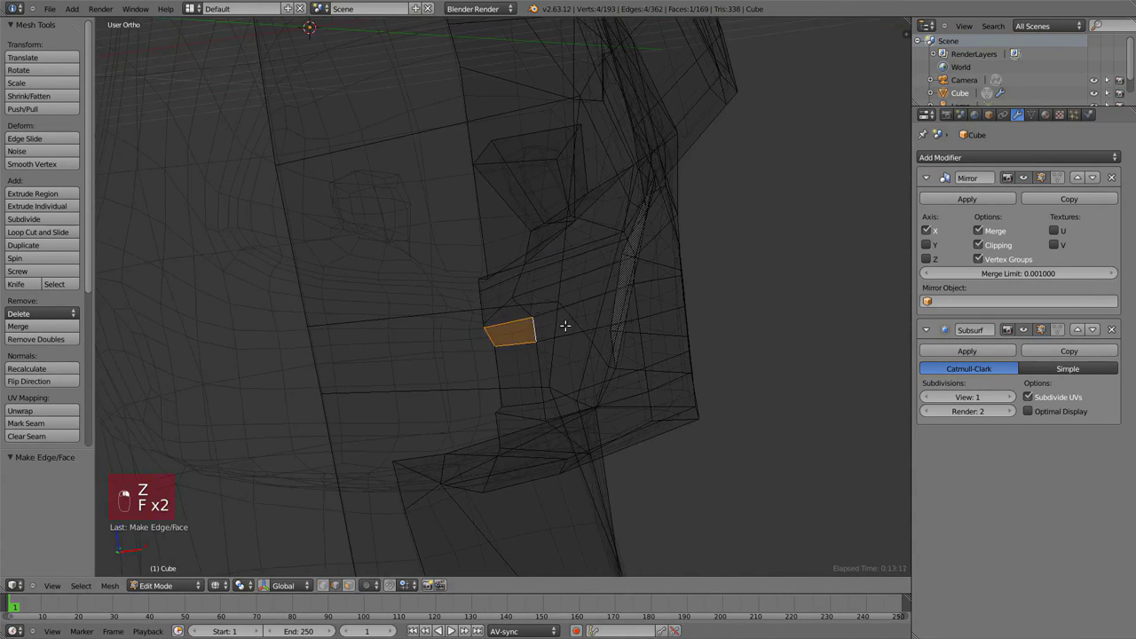
Move the strip's front edge 0.131 along the global Y axis and show the mesh in right-side wireframe.
key("z")
mouse_move(505, 357)
middle_mouse_down()
mouse_move(580, 355)
mouse_move(423, 346)
mouse_move(506, 353)
middle_mouse_up()
key("g")
middle_click(518, 334)
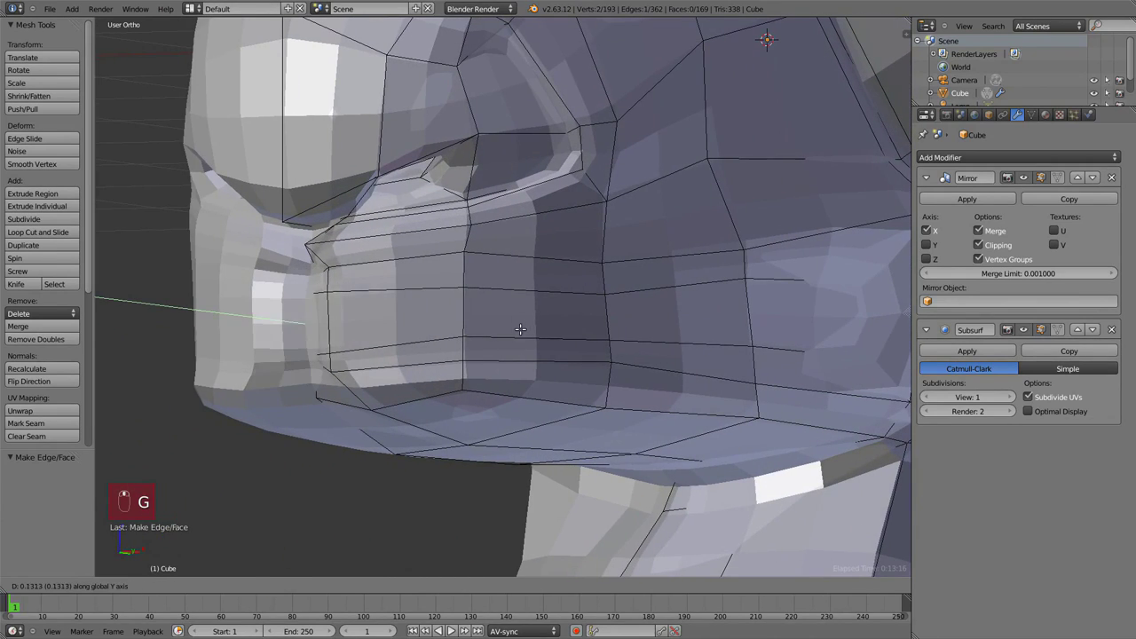
left_click(522, 331)
scroll(530, 332, "down", 3)
key("KP_3")
key("z")
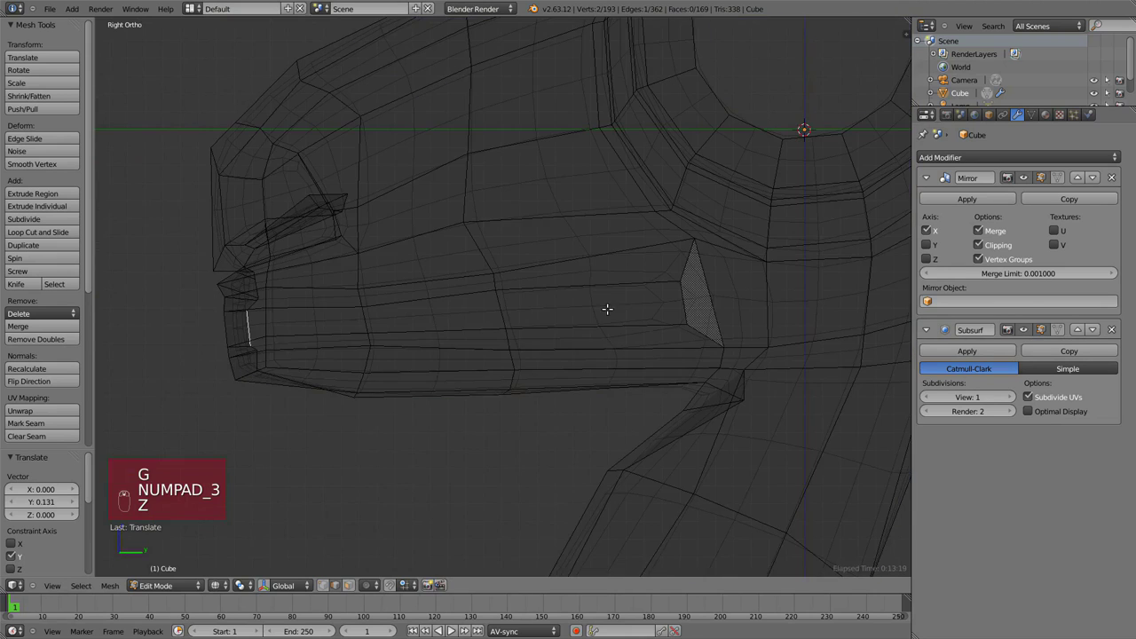
right_click(516, 317, "alt")
key("a")
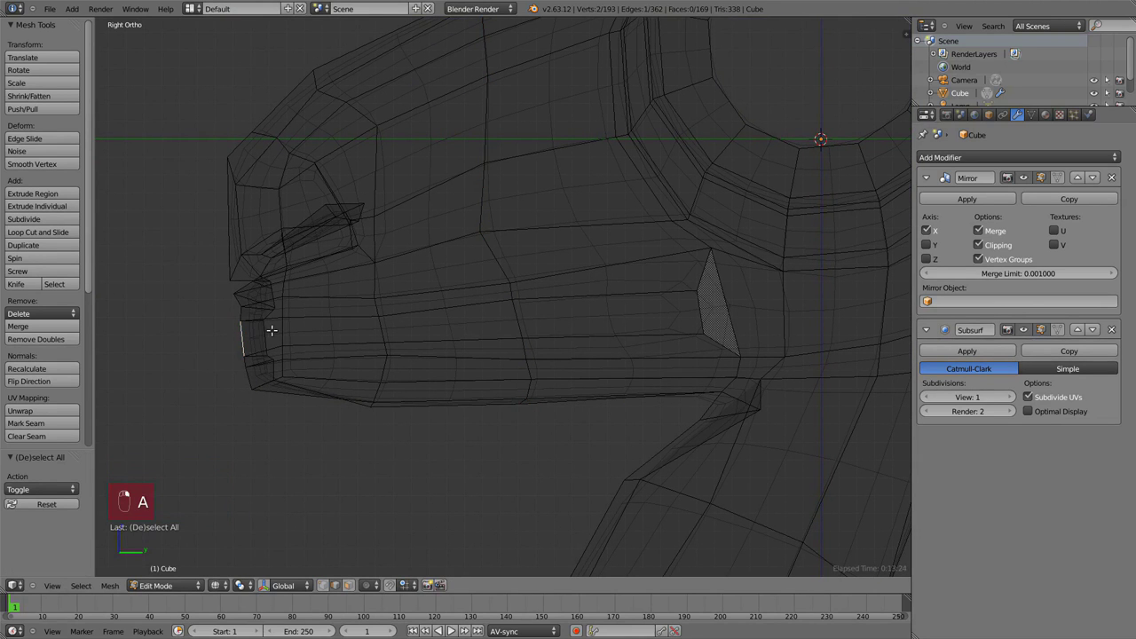
key("z")
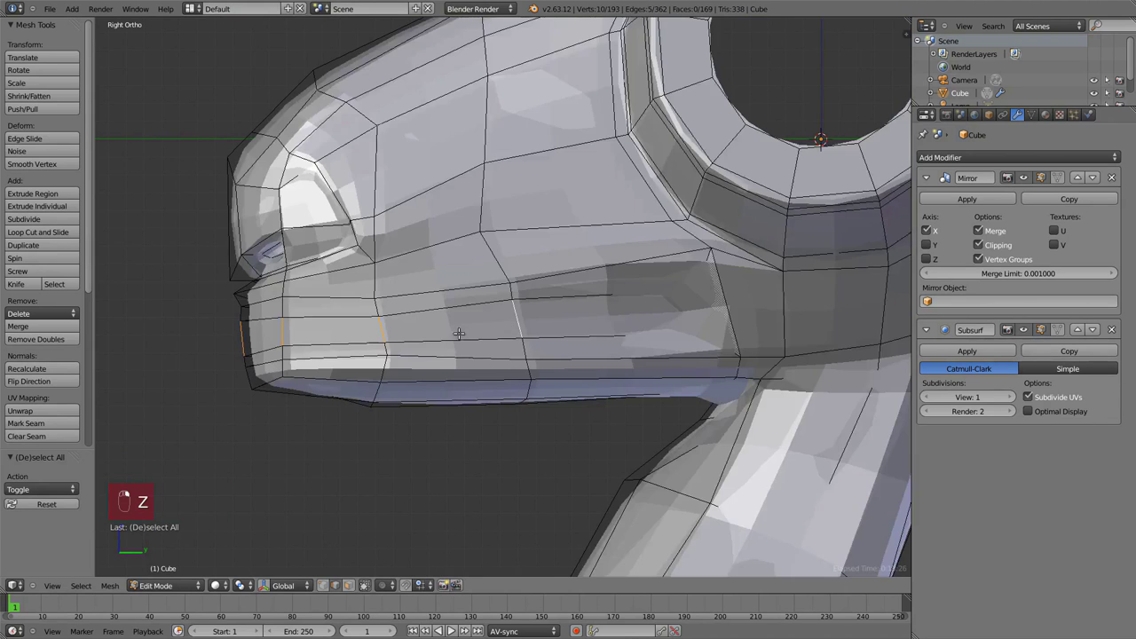
key("z")
key("a")
Select the edge ring across the strip, exclude the edges from the mouth corner backward, and delete the rest to open the mouth.
right_click(523, 313, "alt")
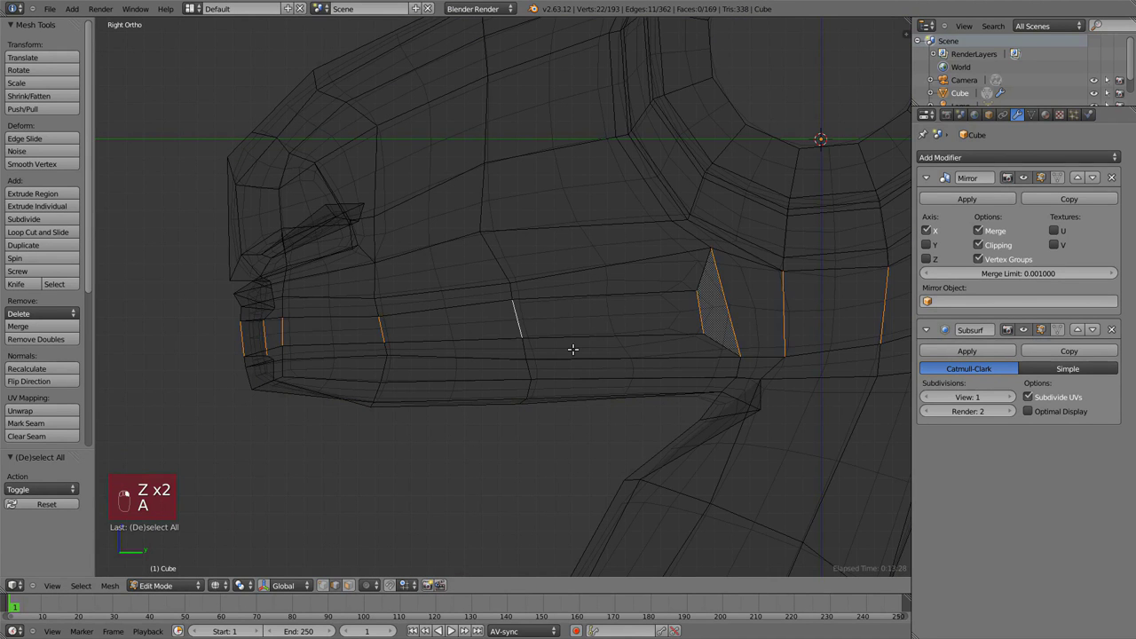
scroll(661, 368, "down", 3)
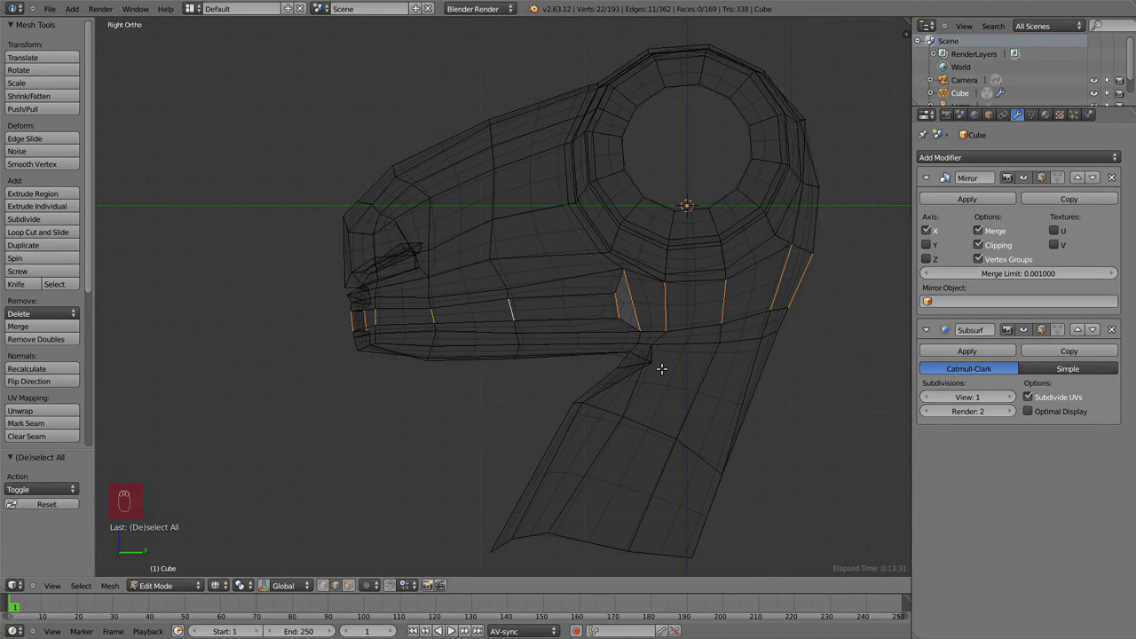
key("c")
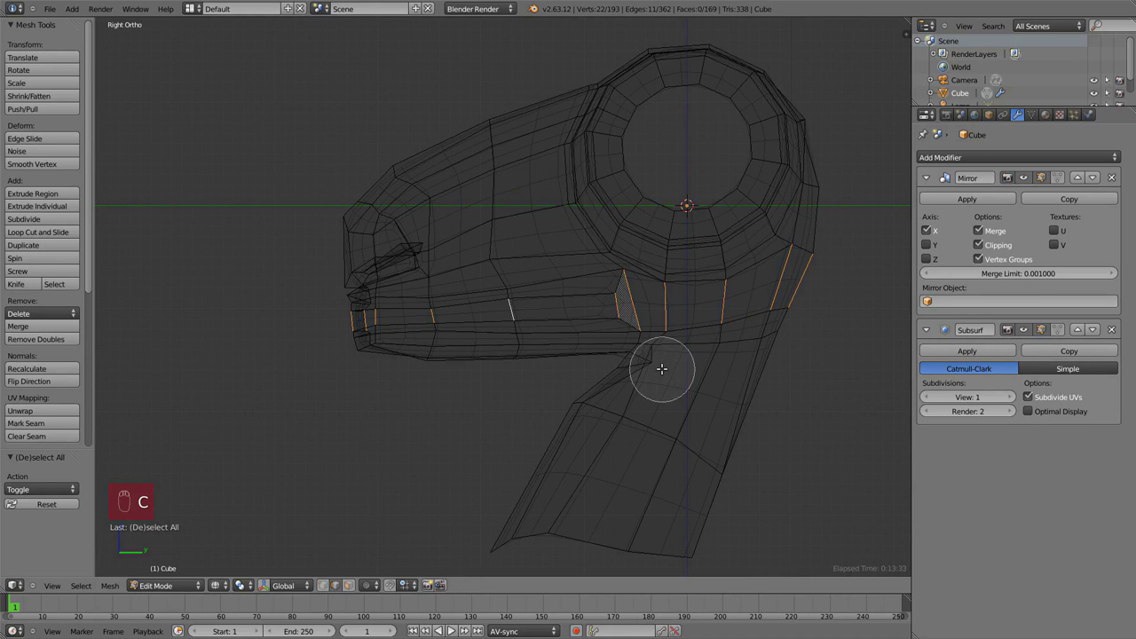
mouse_move(661, 369)
middle_mouse_down()
mouse_move(647, 329)
mouse_move(664, 300)
mouse_move(755, 279)
middle_mouse_up()
right_click(759, 282)
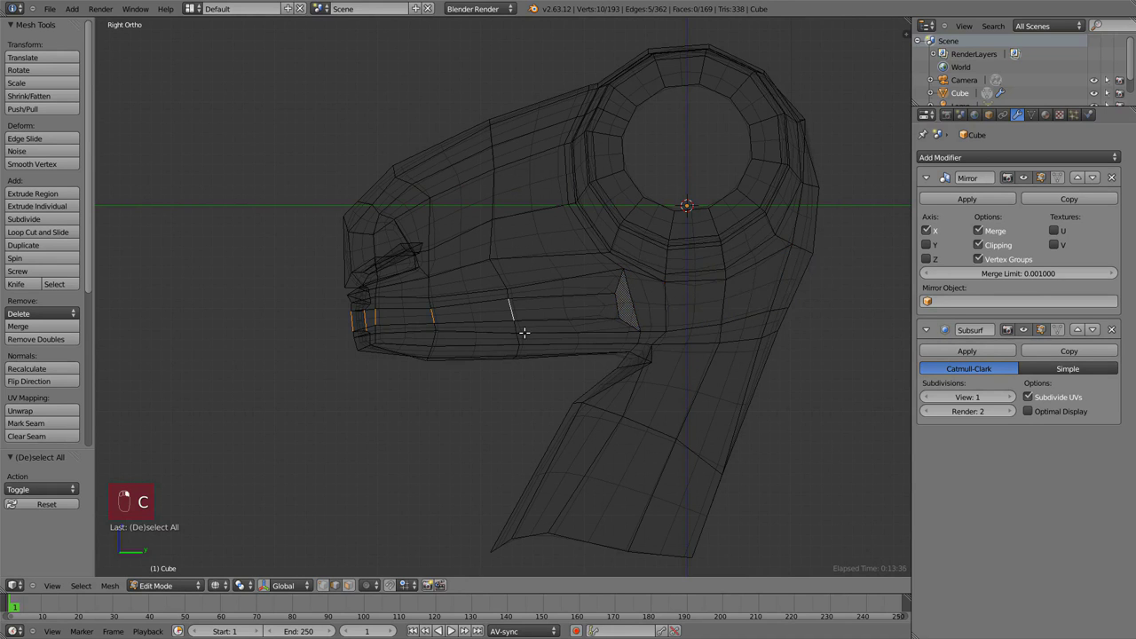
scroll(525, 332, "up", 4)
key("z")
key("x")
left_click(588, 307)
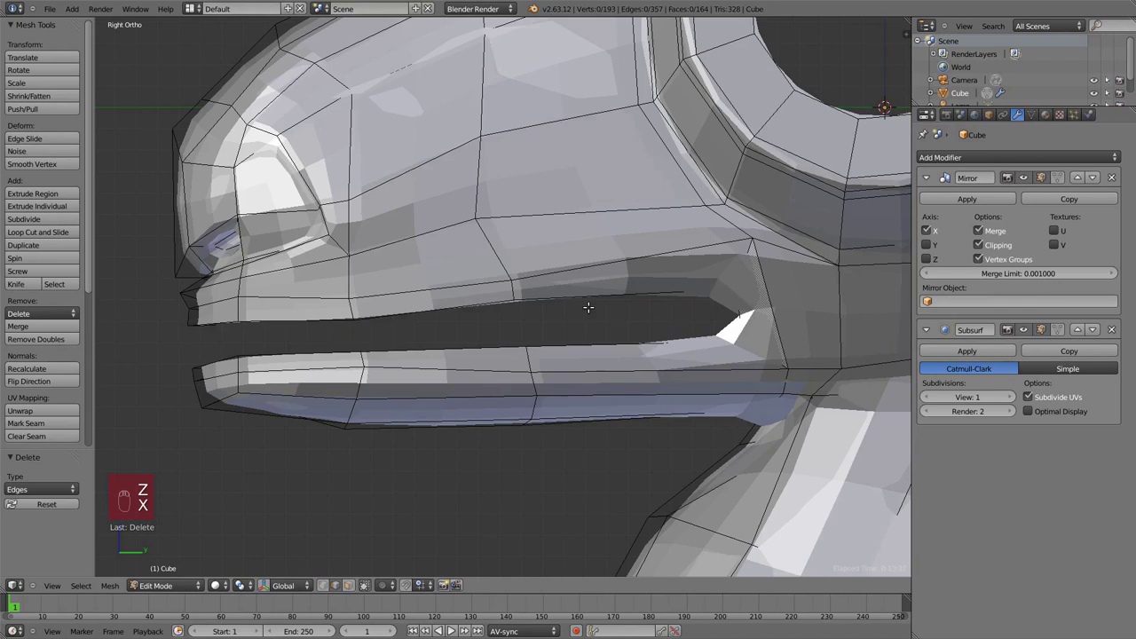
In vertex select mode, select the front part of the lower jaw and move it back 0.731 along Y and up 0.019.
key("z")
key("ctrl+Tab")
left_click(583, 302)
scroll(583, 302, "down", 4)
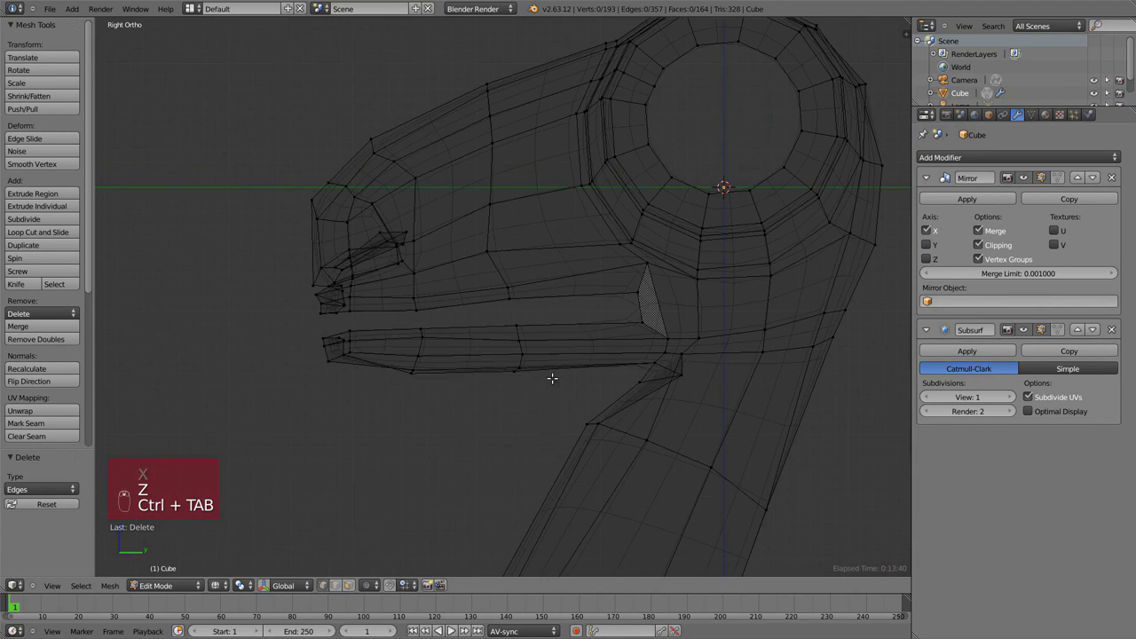
key("b")
left_click_drag(560, 399, 293, 320)
key("g")
left_click(413, 326)
key("z")
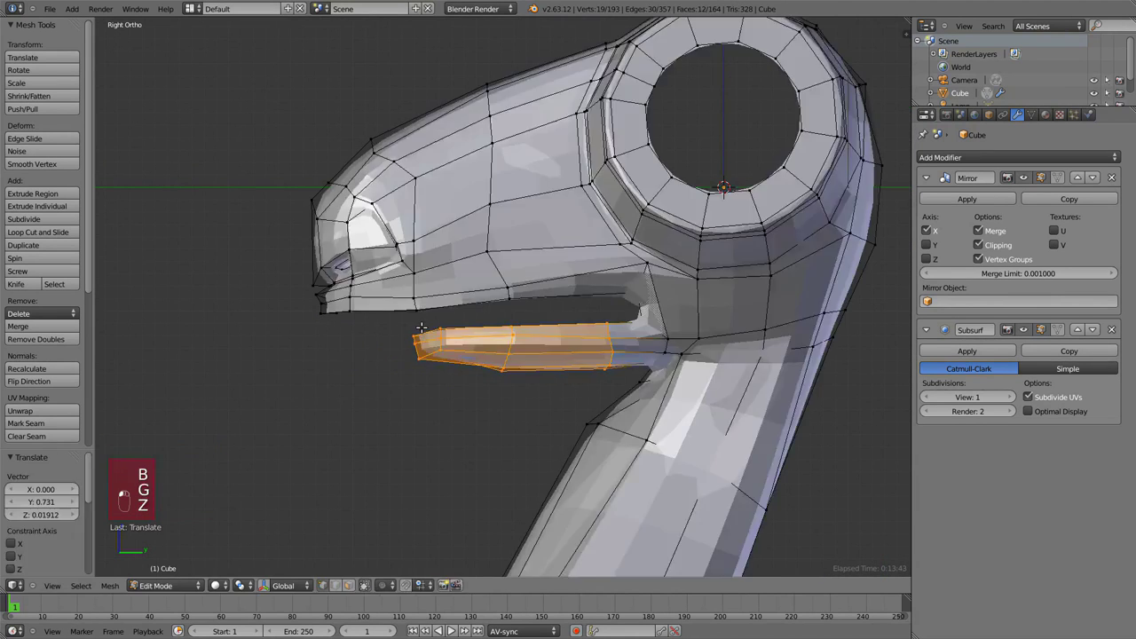
View the jaw from below, deselect its tip and move the remaining rear vertices along a single axis.
key("Tab")
scroll(497, 257, "down", 3)
mouse_move(497, 257)
middle_mouse_down()
mouse_move(566, 238)
mouse_move(601, 245)
mouse_move(562, 263)
middle_mouse_up()
key("Tab")
scroll(568, 266, "up", 2)
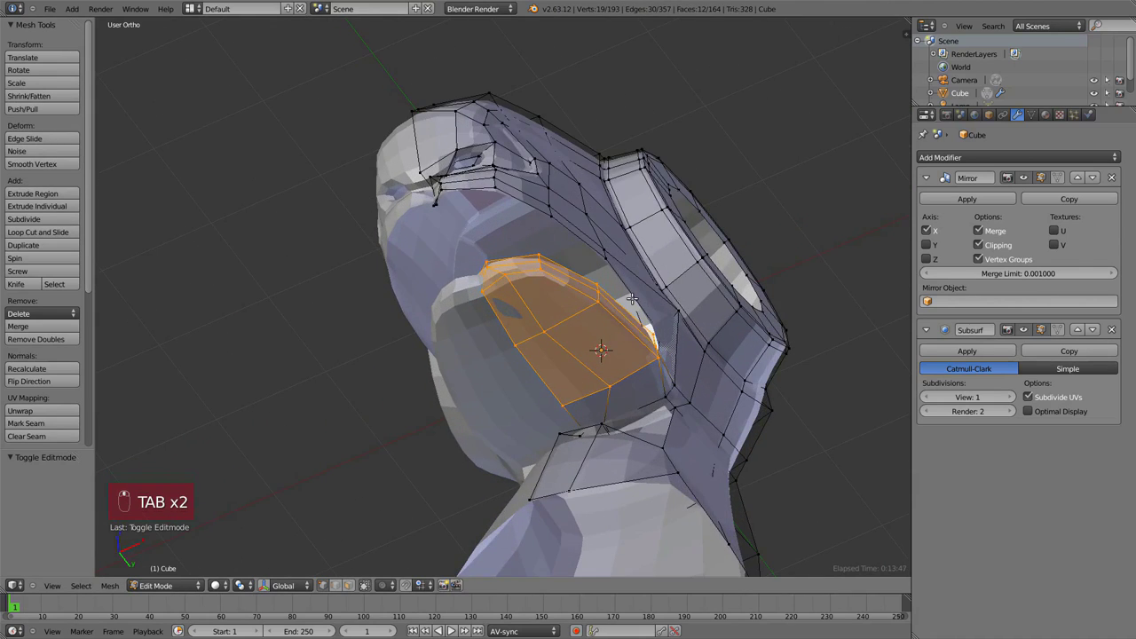
key("z")
key("c")
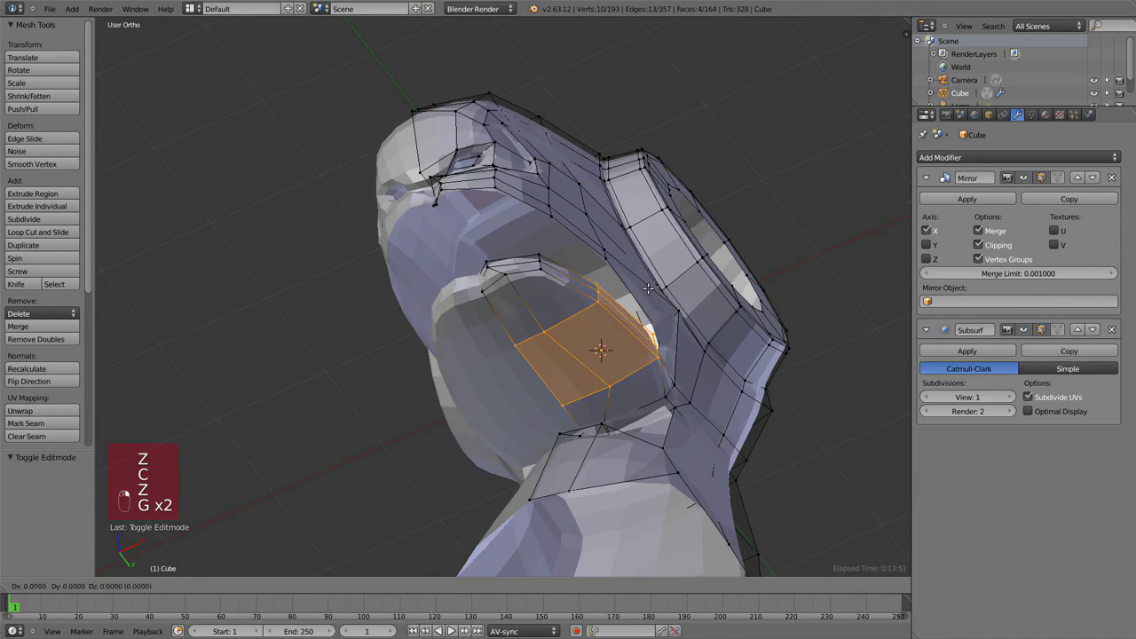
middle_click(646, 289)
left_click(639, 292)
Reduce the selection to the rearmost row of the lower jaw and move it 0.106 inward along X.
key("c")
key("g")
middle_click(577, 248)
mouse_move(612, 284)
middle_mouse_down()
mouse_move(569, 240)
mouse_move(528, 288)
middle_mouse_up()
left_click(581, 257)
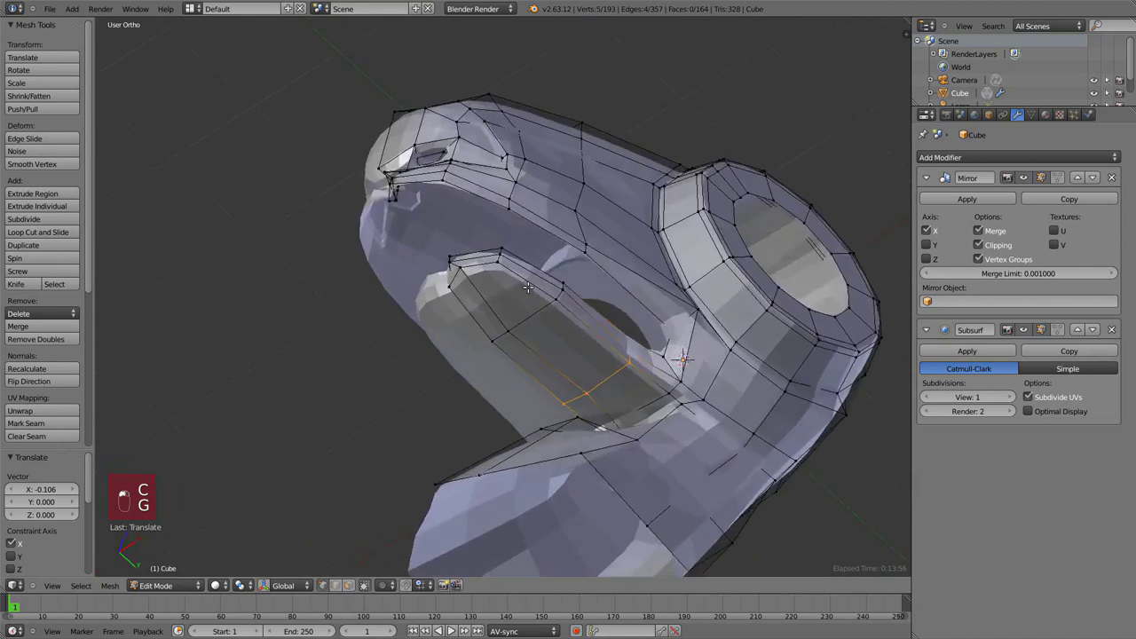
Select the front section of the lower jaw and rotate it.
key("z")
key("KP_3")
key("c")
left_click_drag(483, 362, 438, 387)
right_click(439, 388)
key("KP_1")
middle_click_drag(497, 390, 577, 253)
key("z")
key("r")
left_click(727, 278)
Move the front section of the lower jaw back 0.206 along Y and about 0.01 down in right view.
key("KP_3")
key("g")
left_click(533, 306)
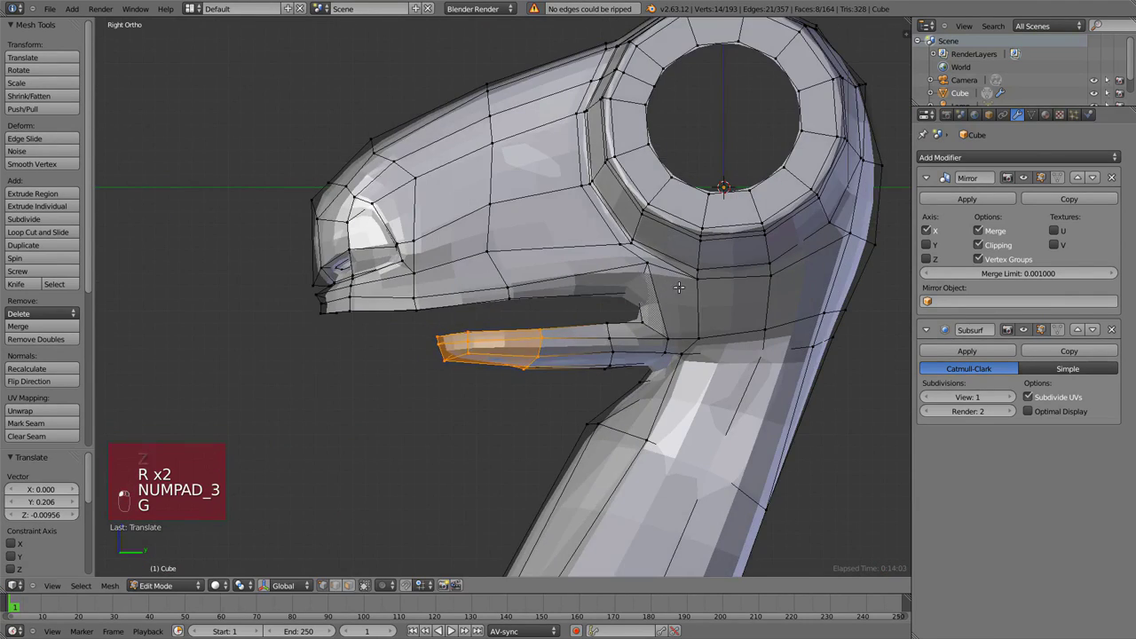
Select the four vertices along the lower front edge of the upper beak and move them upward and slightly back.
key("z")
right_click(314, 320)
scroll(263, 326, "up", 2)
right_click(263, 325, "shift")
right_click(284, 321, "shift")
right_click(379, 321, "shift")
key("z")
key("g")
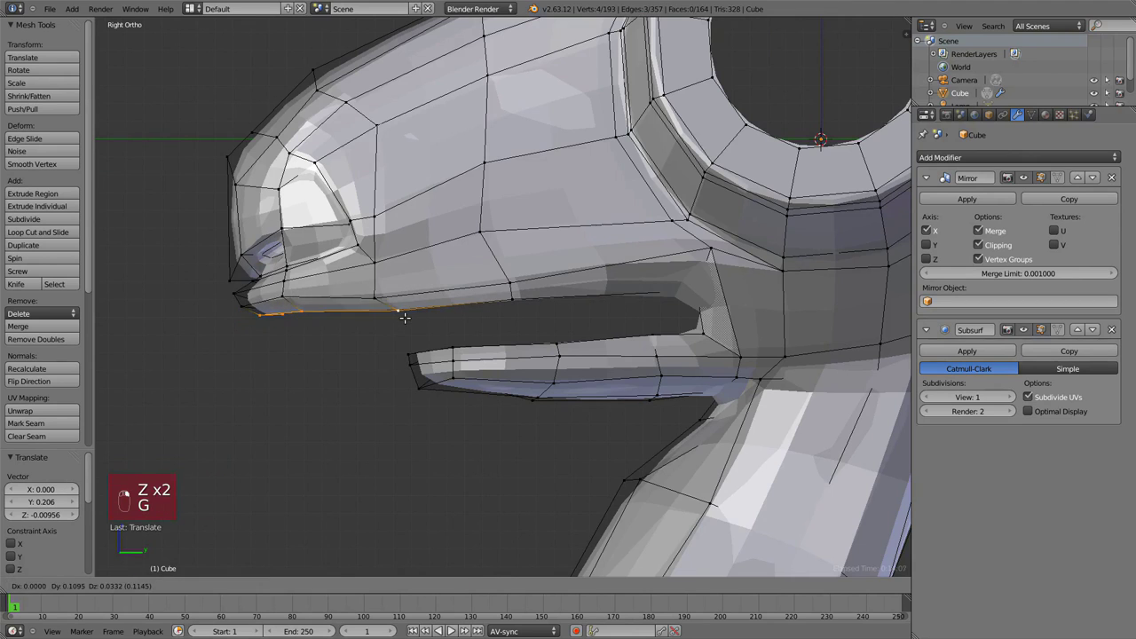
key("g")
left_click(292, 296)
Raise the vertex on the side of the upper lip and fatten it outward by about 0.066.
right_click(375, 298)
key("g")
left_click(380, 292)
middle_click_drag(381, 289, 393, 254)
key("alt+s")
left_click(398, 256)
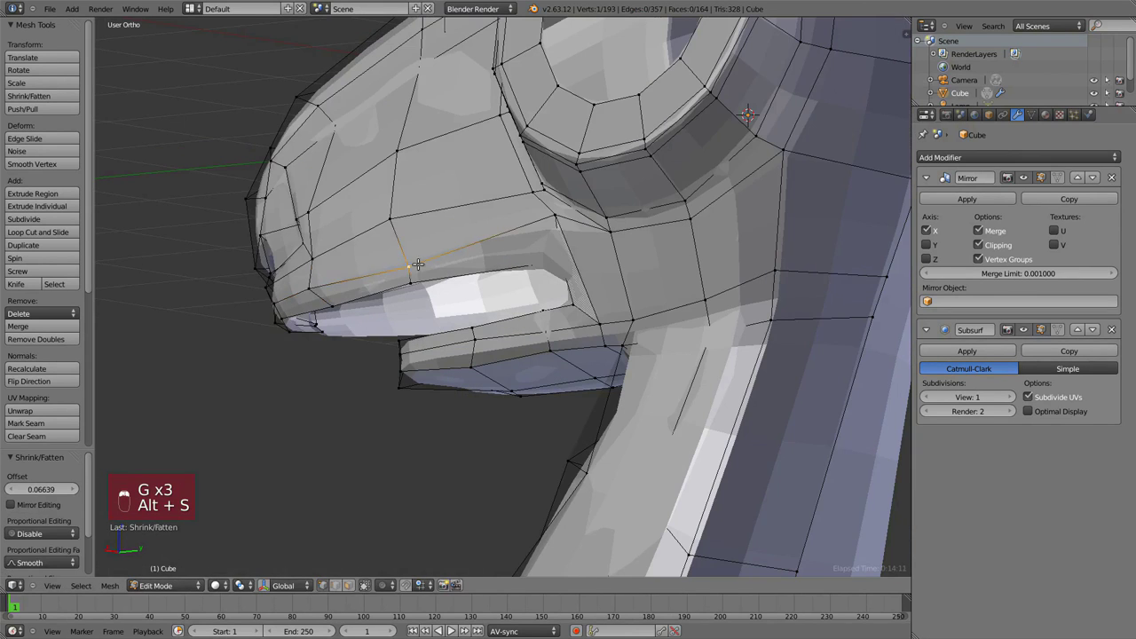
Raise the vertices along the upper lip's side and lower edge one by one to smooth its curve.
key("g")
left_click(513, 273)
right_click(514, 299)
key("g")
left_click(515, 289)
right_click(398, 312)
key("g")
left_click(396, 302)
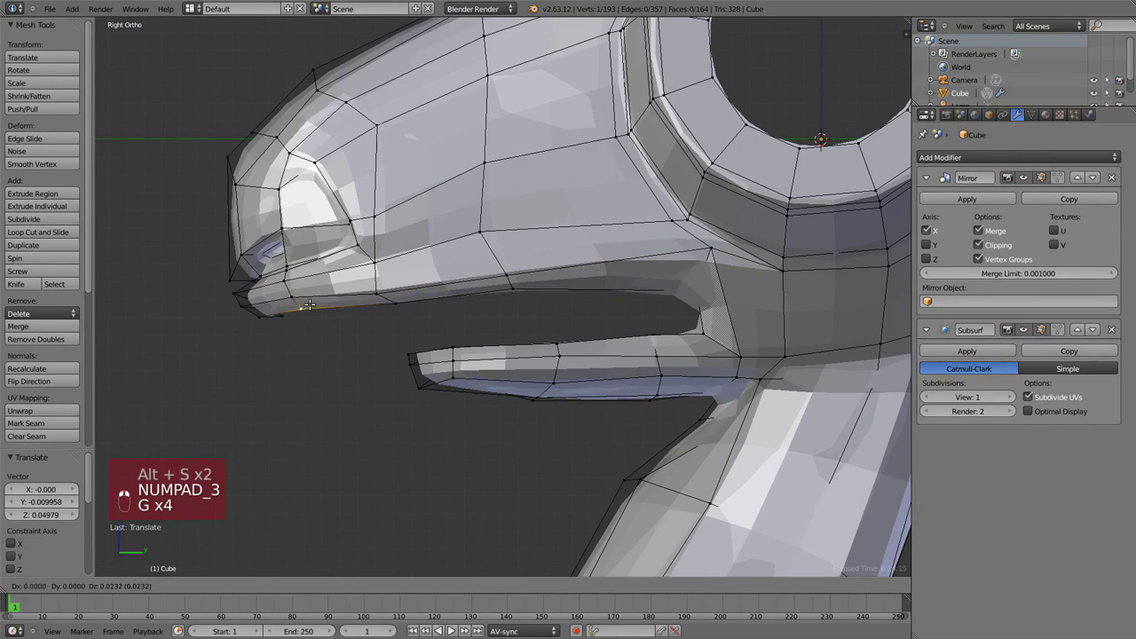
left_click(679, 280)
Check the mouth's edge loop, and move the cheek vertex at the front of the eye ring about -0.024 in Y and 0.06 in Z.
key("z")
scroll(680, 281, "down", 3)
right_click(609, 287, "alt")
mouse_move(609, 287)
middle_mouse_down()
mouse_move(670, 251)
mouse_move(612, 292)
middle_mouse_up()
key("z")
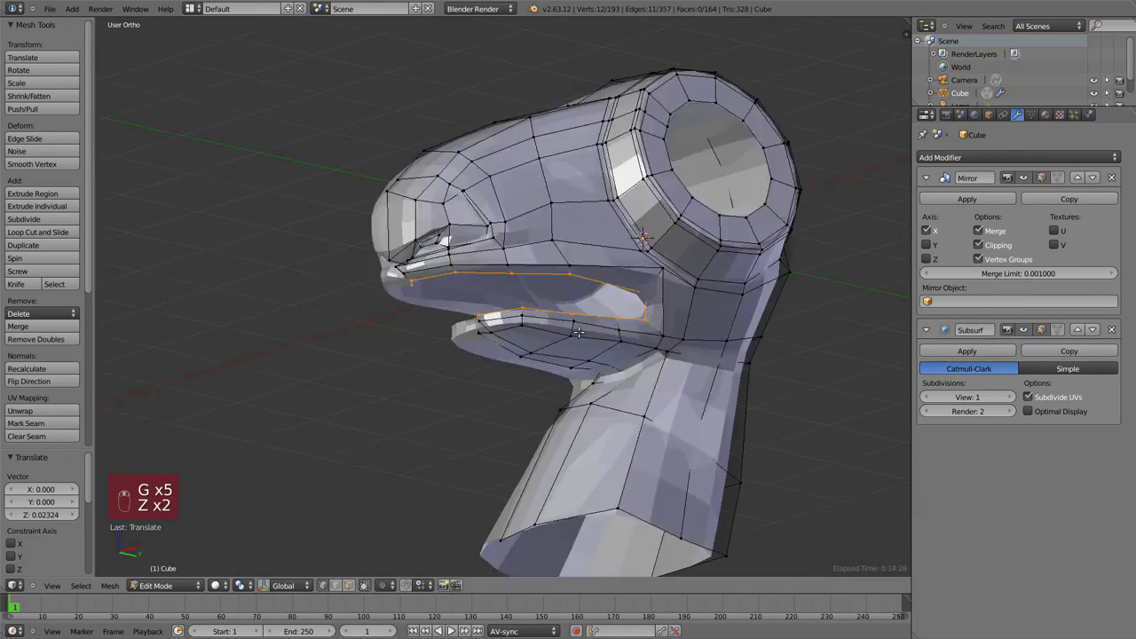
key("KP_3")
key("Tab")
key("Tab")
scroll(651, 325, "up", 4)
key("g")
left_click(608, 302)
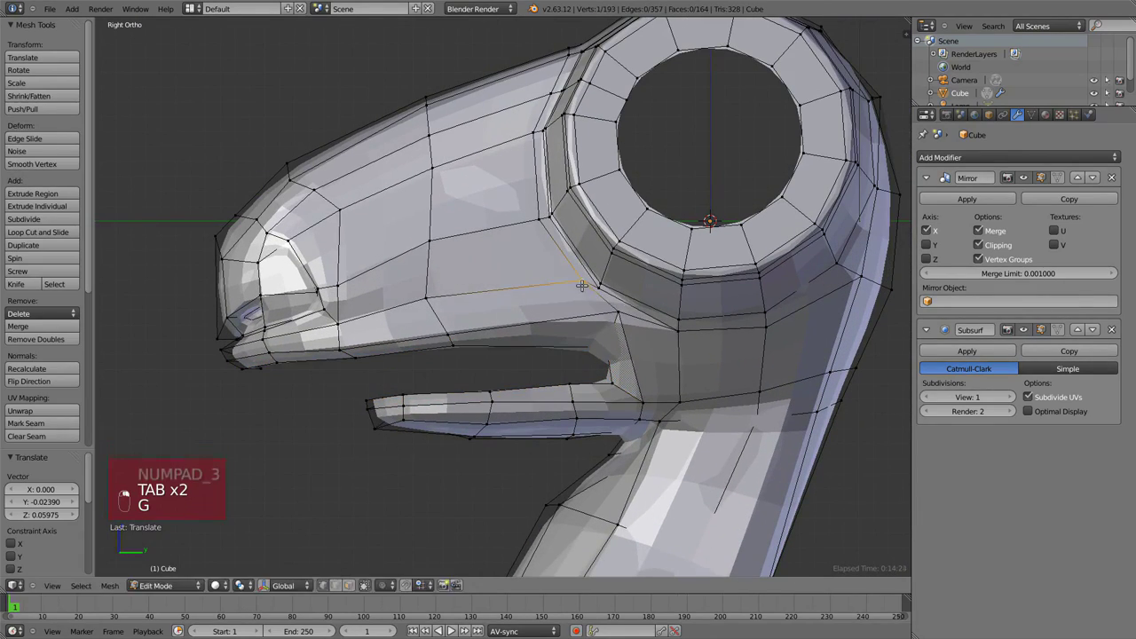
Move the upper mouth-corner vertex up toward the eye ring and the lower mouth-corner vertex back toward the neck.
key("ctrl+r")
right_click(636, 409)
right_click(619, 312)
key("g")
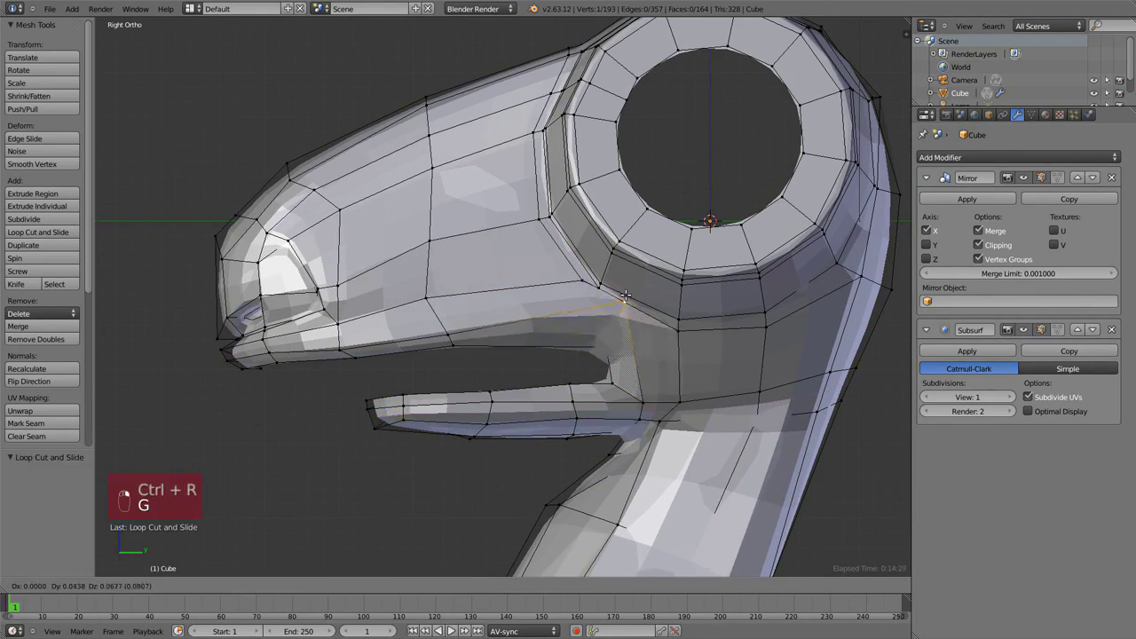
left_click(627, 292)
right_click(642, 404)
key("g")
left_click(671, 408)
Raise the vertices along the middle of the upper lip toward the cheek line.
right_click(448, 334)
key("g")
left_click(278, 352)
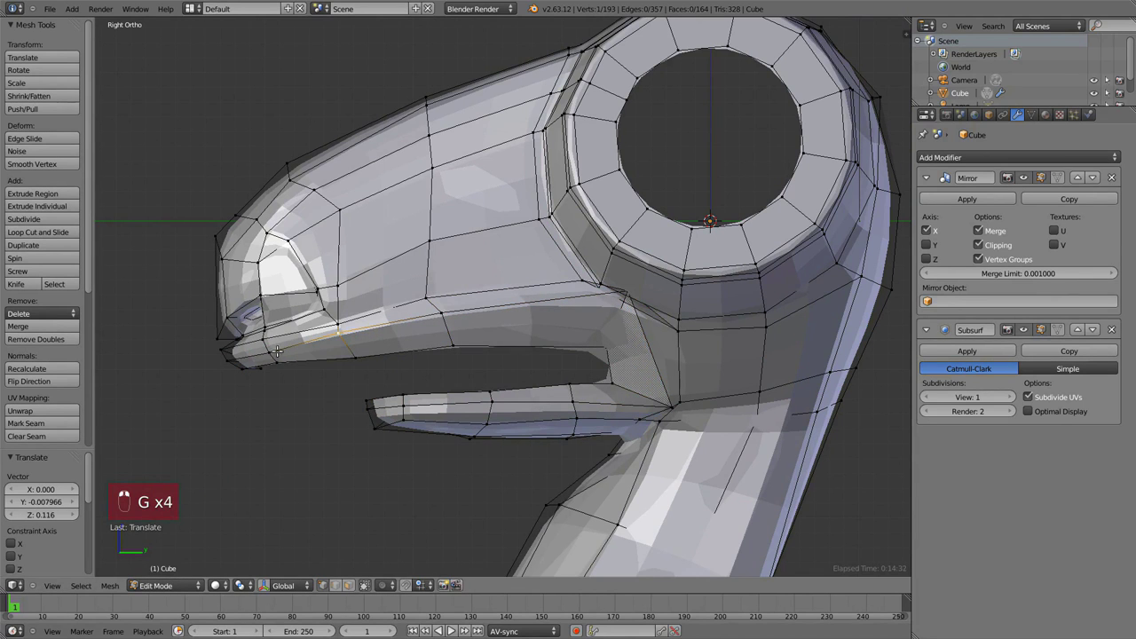
Add an edge loop around the upper and lower lips and fatten it by about 0.04.
key("ctrl+r")
middle_click_drag(615, 392, 672, 307)
key("ctrl+r")
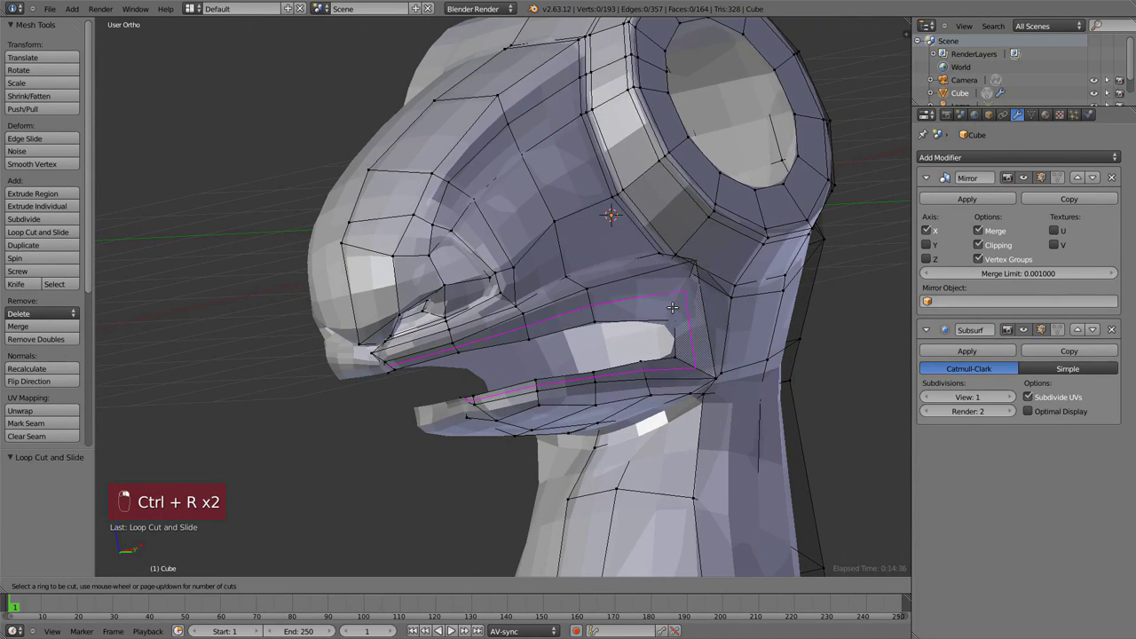
key("alt+s")
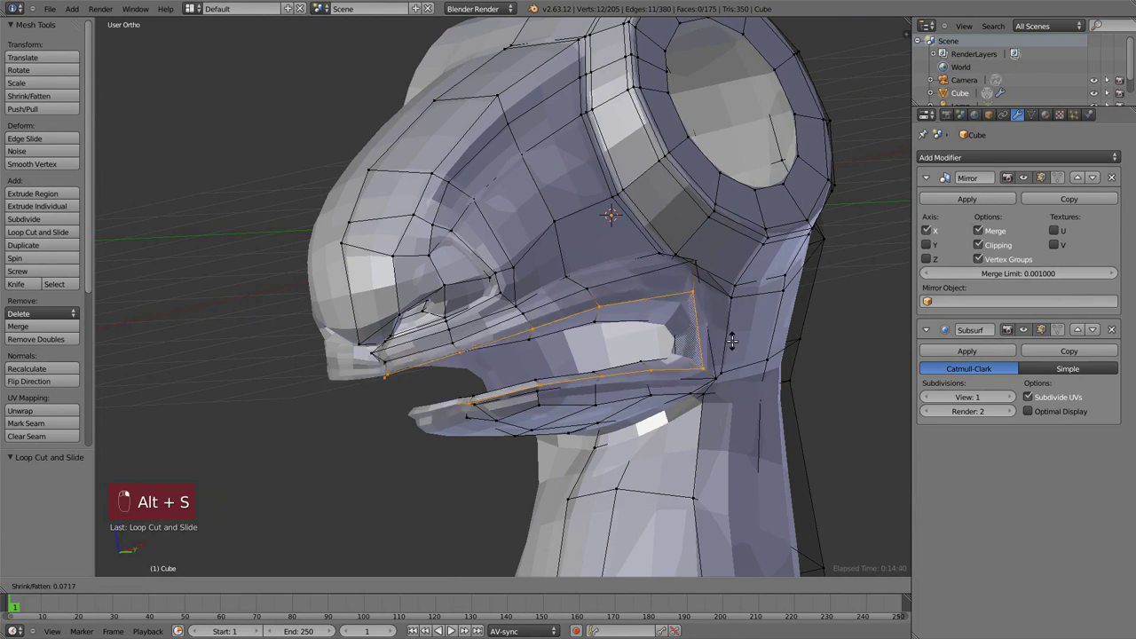
left_click(725, 338)
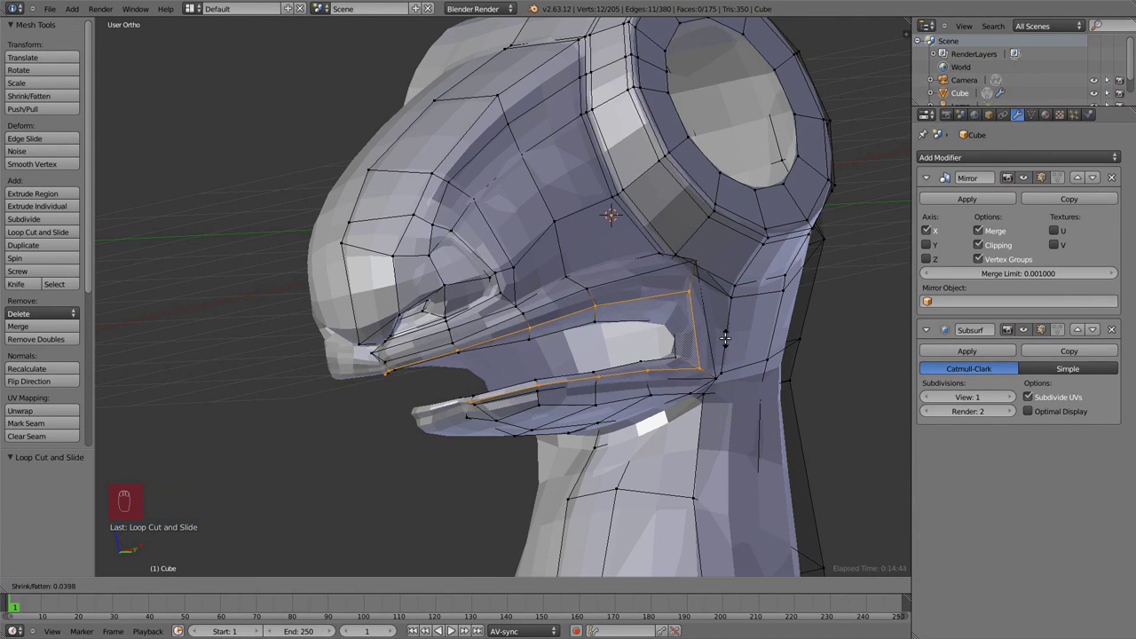
Fatten the new loop's mouth-corner vertices by about 0.024 and move its upper corner vertex forward and up.
middle_click_drag(725, 338, 505, 407)
key("b")
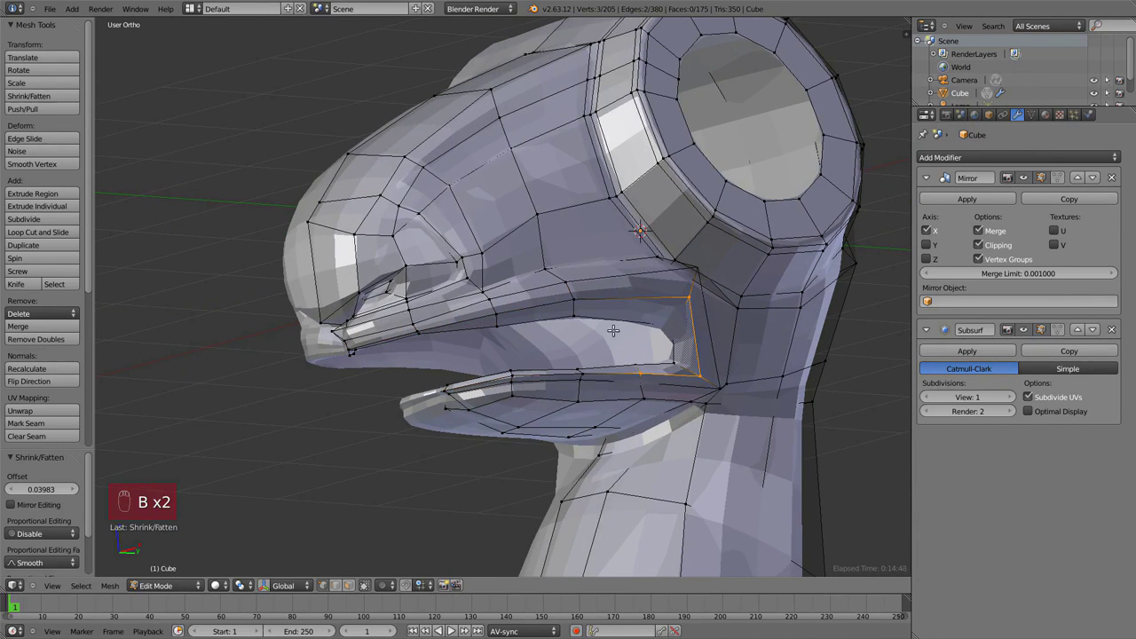
key("KP_3")
key("g")
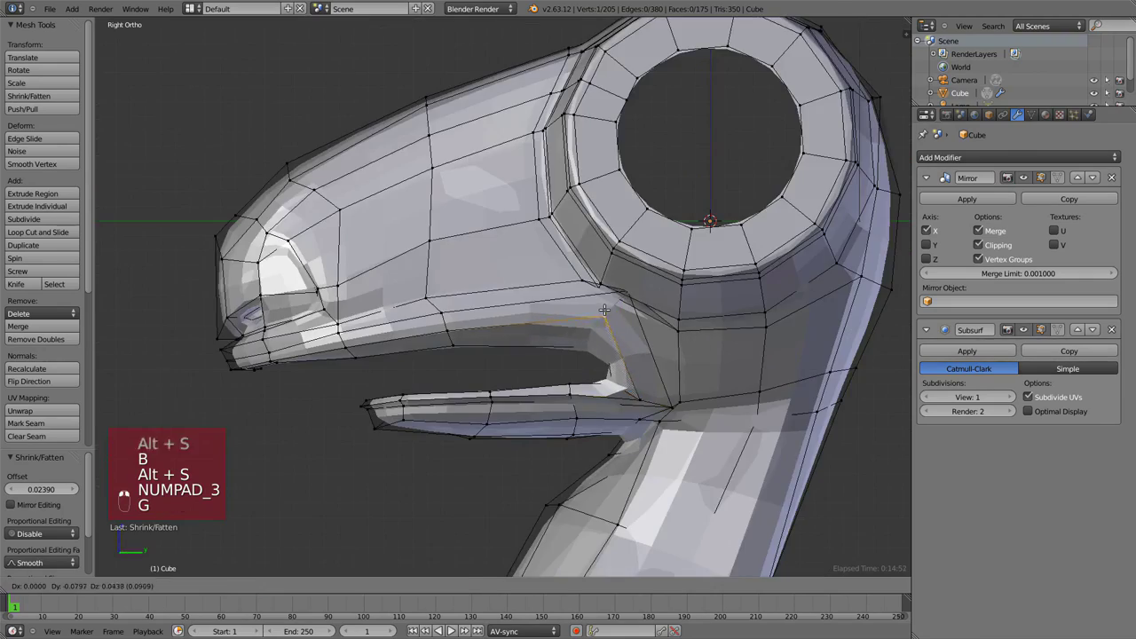
scroll(777, 278, "down", 3)
key("Tab")
middle_click_drag(757, 348, 778, 281)
key("KP_3")
key("Tab")
scroll(381, 337, "up", 7)
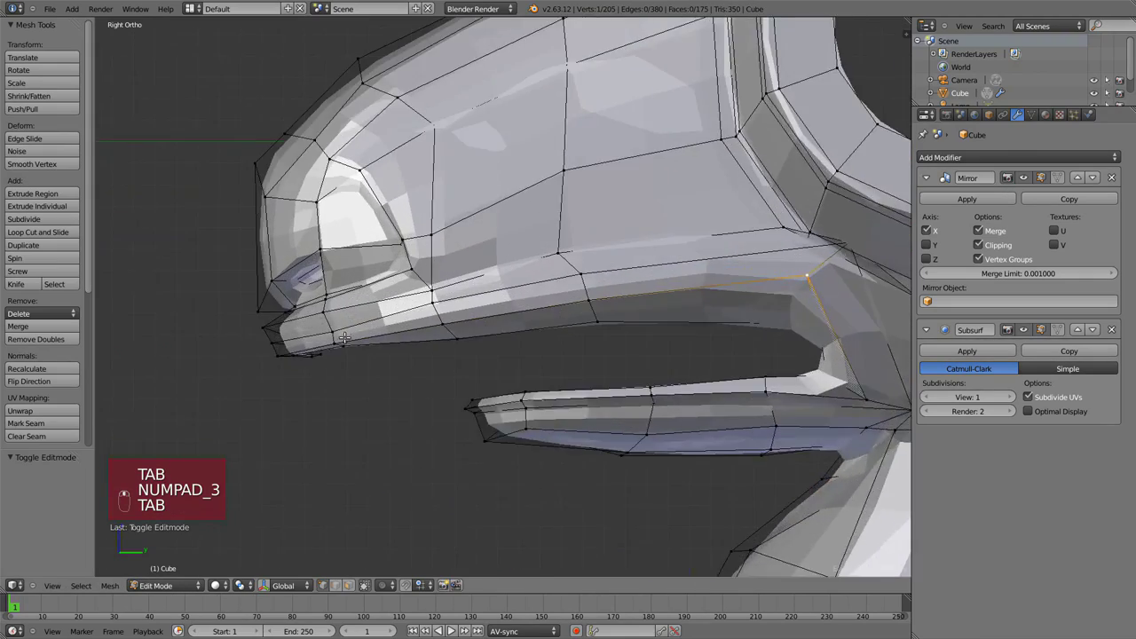
Reposition the bottom vertex at the tip of the upper beak in side view.
middle_click_drag(444, 390, 471, 192)
right_click(477, 331)
key("KP_3")
key("g")
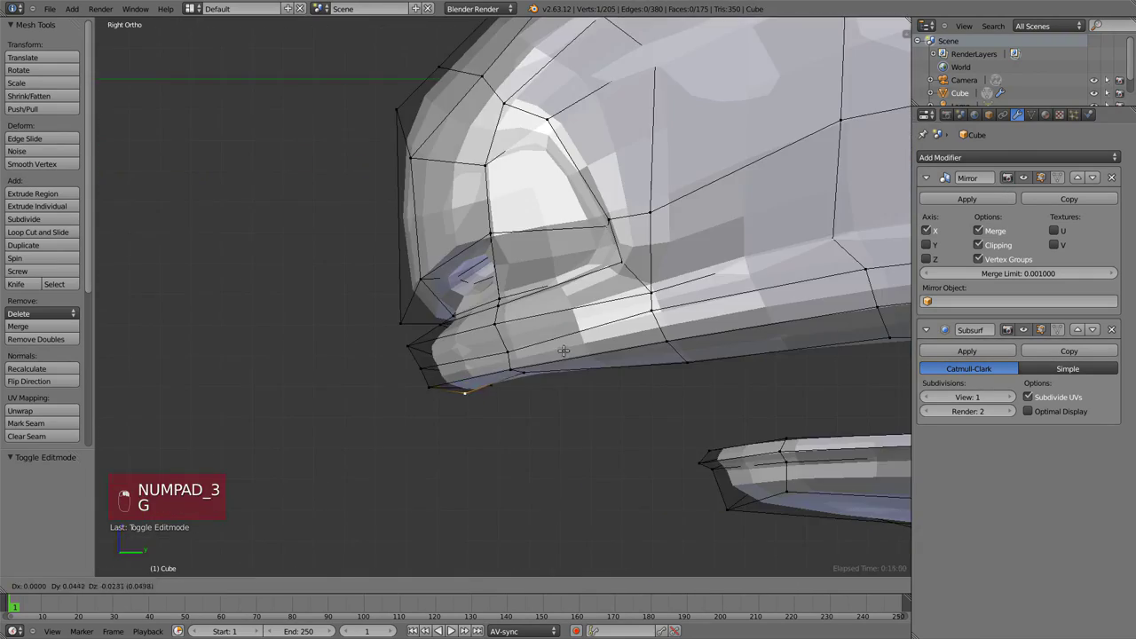
left_click(573, 355)
key("g")
key("g")
left_click(550, 360)
Add the neighbouring vertex to the selection and move both beak-tip vertices forward by about 0.108.
middle_click_drag(550, 359, 523, 322)
right_click(468, 361, "shift")
key("g")
left_click(484, 362)
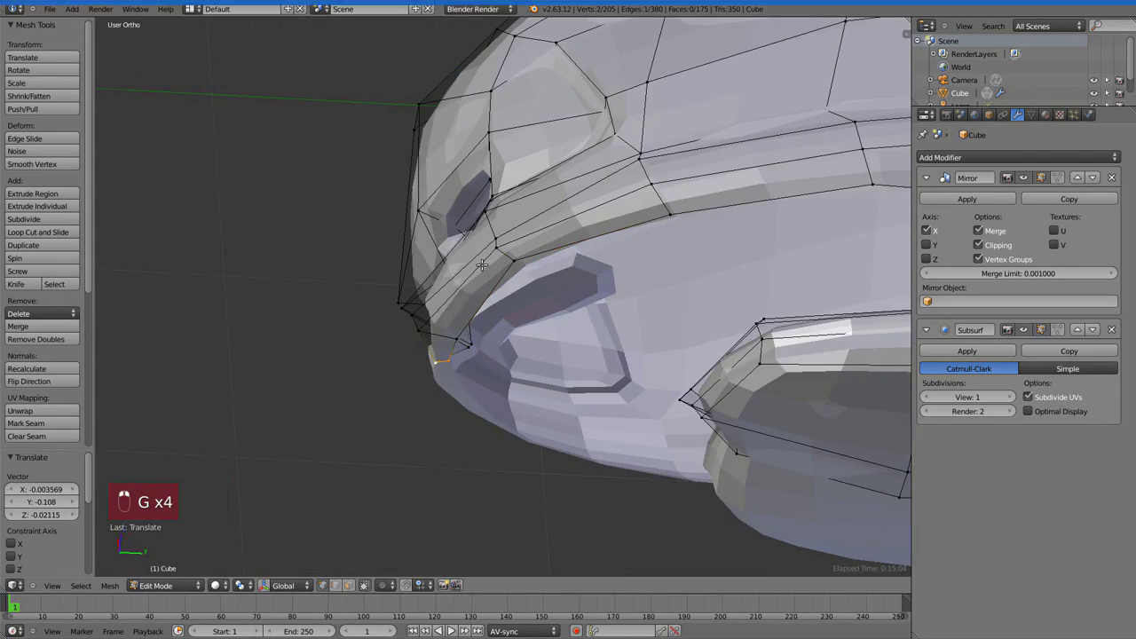
Reposition the lip vertices just below the nostril to even out the front of the upper lip.
right_click(500, 307)
mouse_move(484, 362)
middle_mouse_down()
mouse_move(499, 306)
mouse_move(677, 299)
middle_mouse_up()
key("g")
left_click(525, 325)
key("z")
scroll(529, 328, "up", 2)
key("z")
key("g")
left_click(514, 285)
Move the next vertex on the front of the upper lip to refine the lip's edge.
key("z")
right_click(600, 333)
key("g")
key("g")
left_click(609, 348)
Move the two upper-lip vertices next to the centre line closer to the mirror plane in front view.
mouse_move(609, 348)
middle_mouse_down()
mouse_move(500, 309)
mouse_move(504, 406)
middle_mouse_up()
key("z")
key("KP_1")
right_click(586, 399)
key("g")
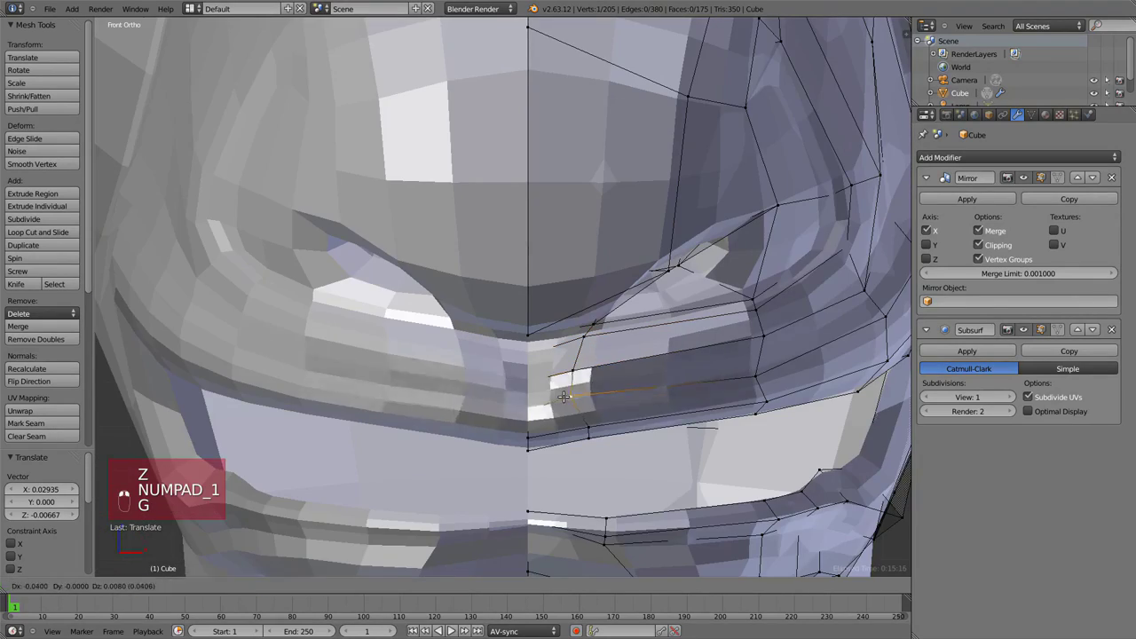
left_click(563, 396)
right_click(588, 437)
key("g")
left_click(569, 446)
Adjust the front lip vertex again, check the head's shape in object mode and deselect everything.
middle_click_drag(570, 446, 532, 328)
key("Tab")
key("Tab")
key("g")
left_click(609, 286)
key("g")
key("g")
key("Tab")
key("Tab")
key("a")
key("a")
key("a")
key("a")
middle_click_drag(666, 301, 580, 331)
key("ctrl+r")
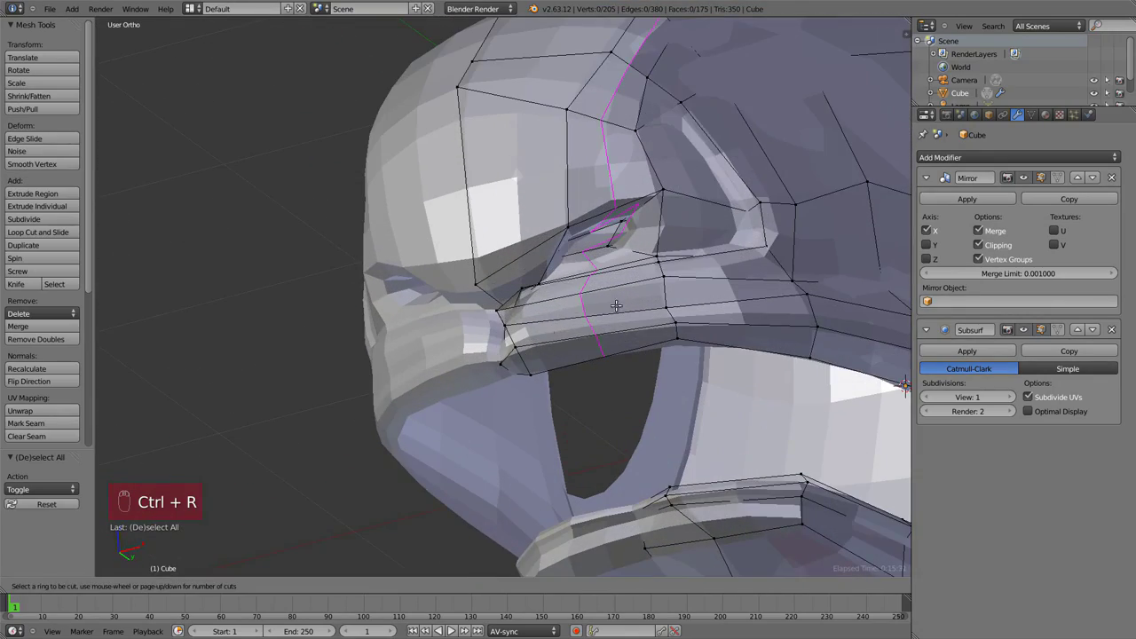
left_click(615, 305)
key("z")
key("ctrl+r")
right_click(584, 288)
scroll(568, 297, "down", 6)
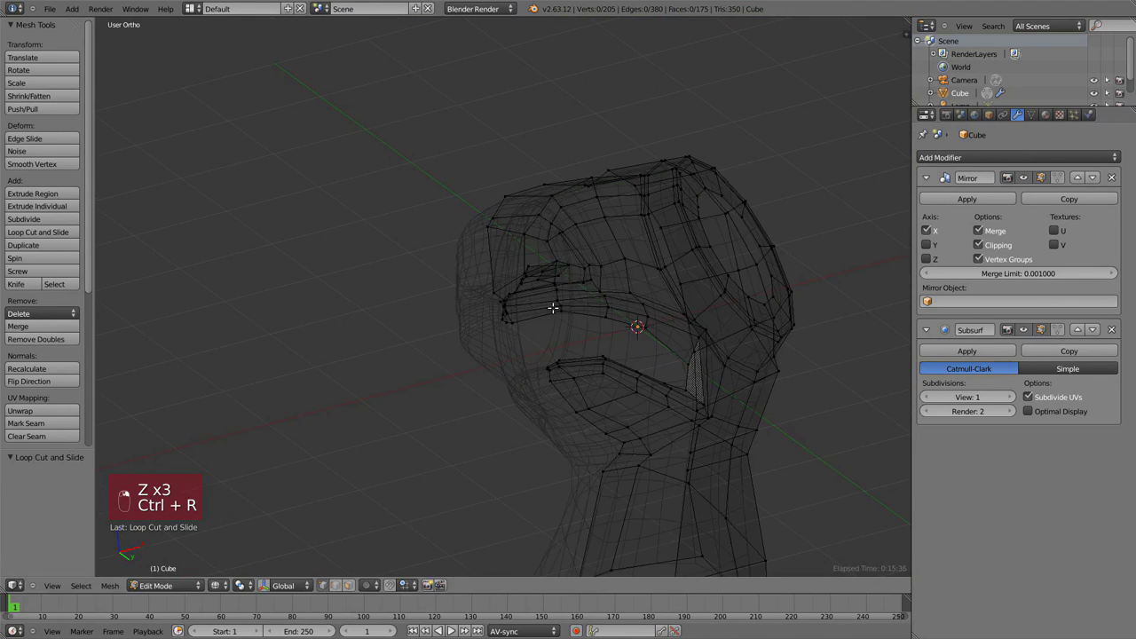
key("z")
middle_click_drag(543, 310, 542, 315)
key("ctrl+r")
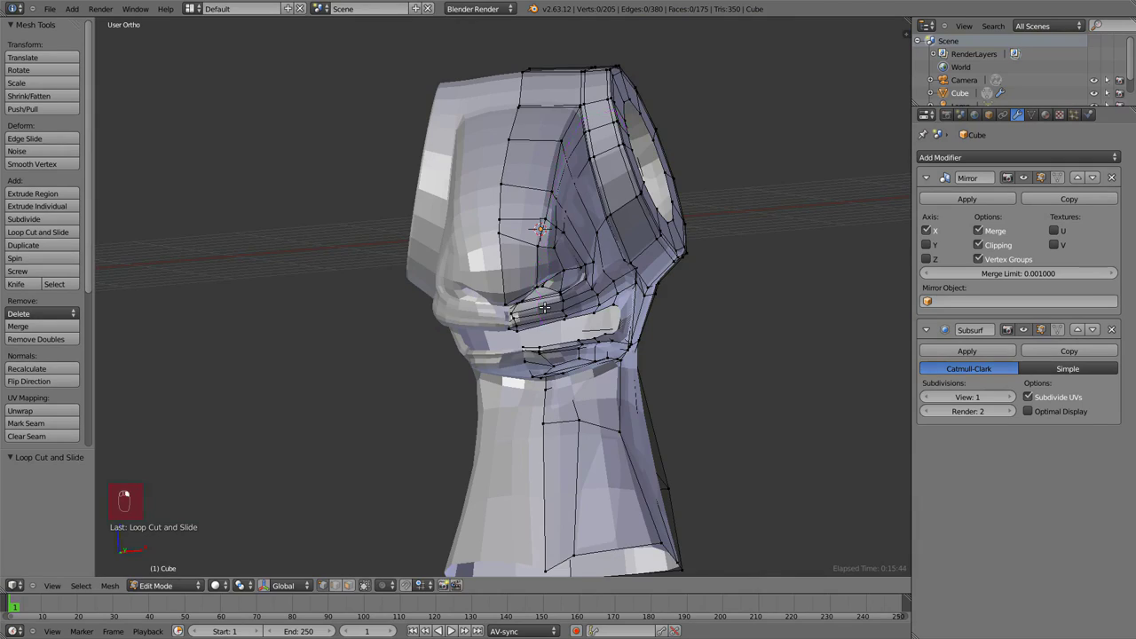
Switch to face selection and delete the hidden face inside the nostril.
scroll(543, 307, "up", 6)
key("z")
key("ctrl+Tab")
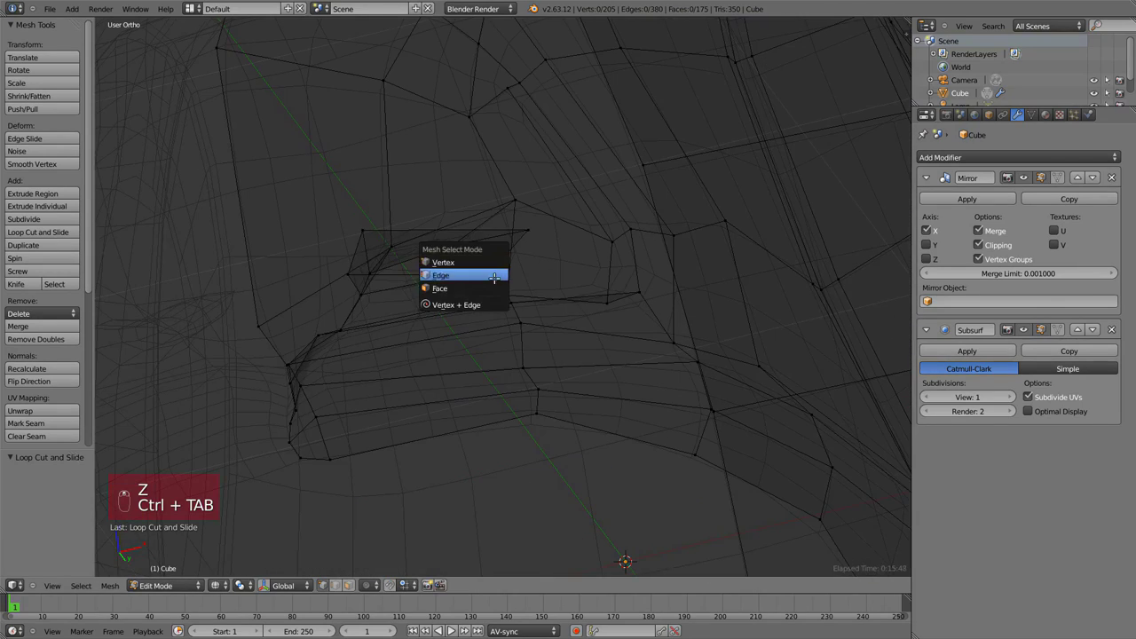
left_click(487, 288)
right_click(435, 252)
middle_click_drag(435, 253, 558, 256)
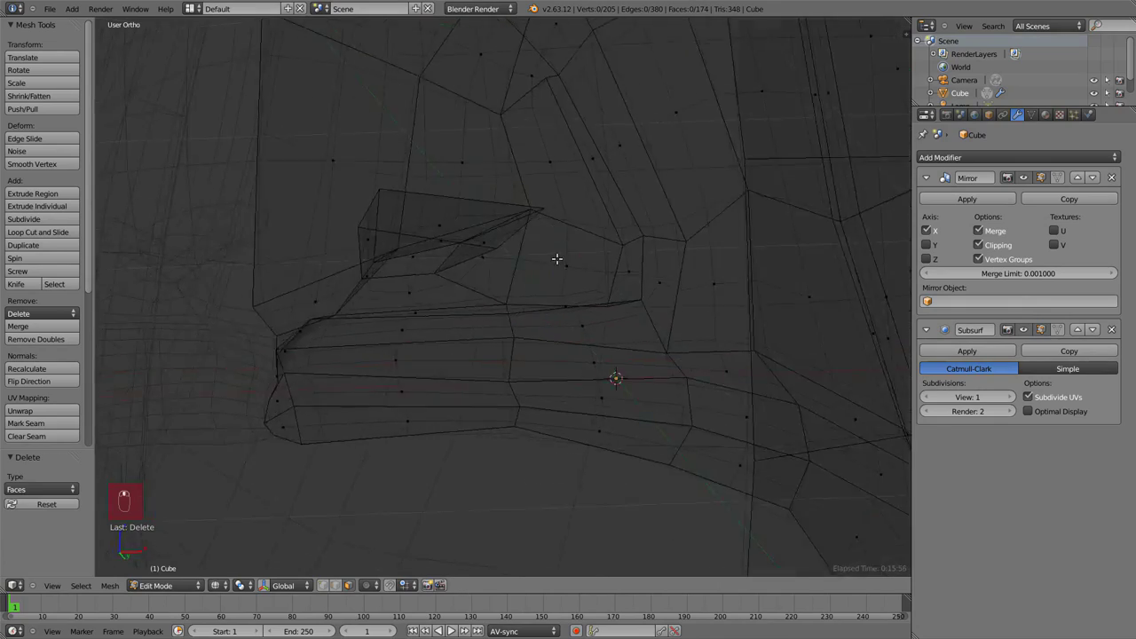
Add two edge loops running down across the upper lip from the nostril.
key("z")
key("ctrl+r")
left_click(434, 301)
scroll(434, 301, "down", 3)
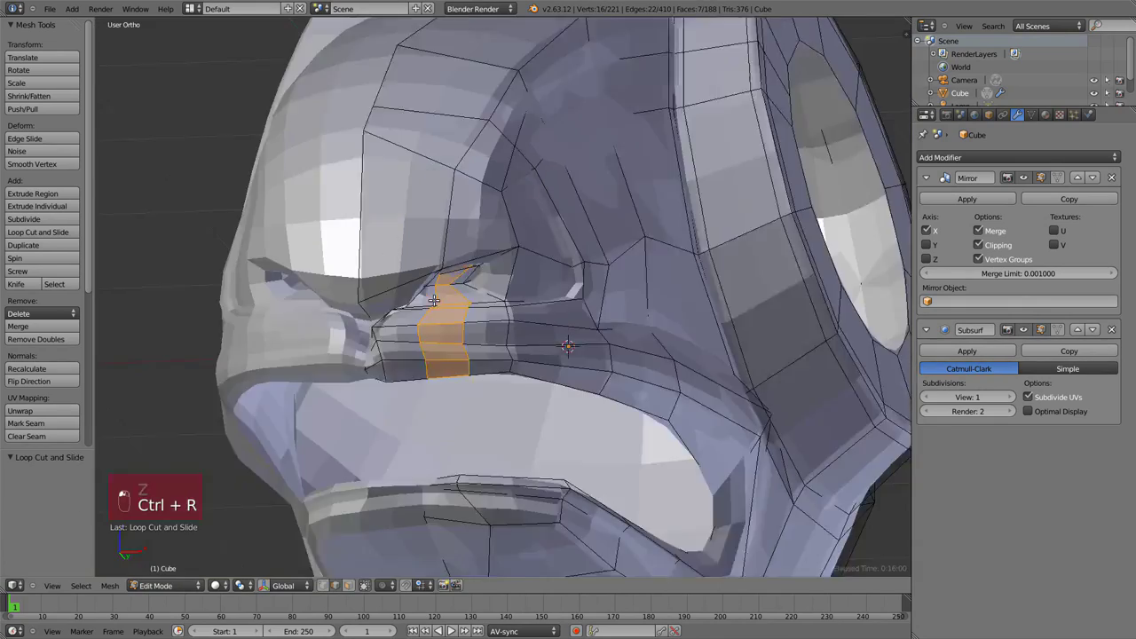
mouse_move(568, 350)
middle_mouse_down()
mouse_move(541, 280)
mouse_move(476, 309)
mouse_move(496, 331)
mouse_move(451, 325)
middle_mouse_up()
key("z")
key("z")
key("z")
key("z")
Select the six lip vertices of the front new loop and move them about 0.032 in X, -0.021 in Y and 0.02 in Z.
key("ctrl+Tab")
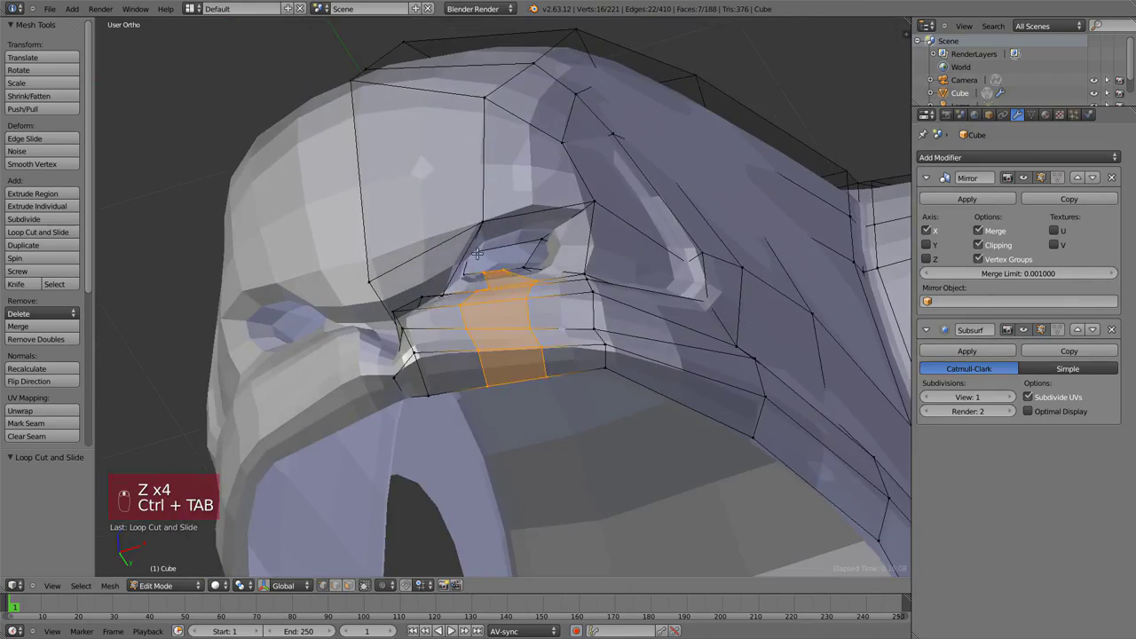
key("z")
key("a")
key("c")
left_click_drag(495, 428, 508, 468)
key("z")
middle_click_drag(510, 435, 494, 296)
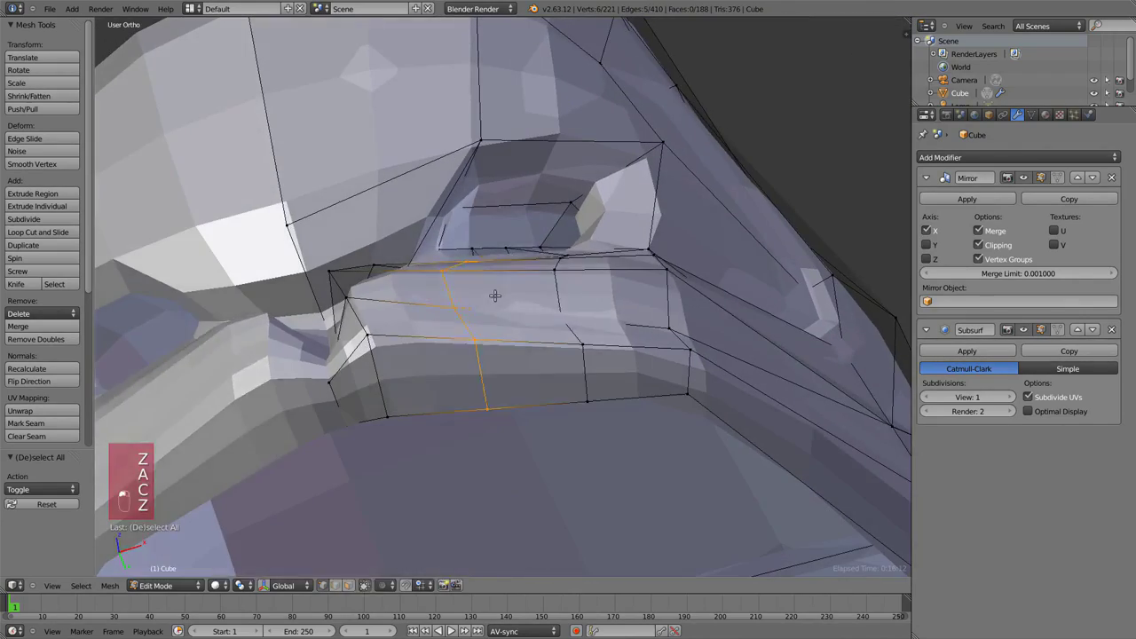
key("g")
left_click(510, 272)
Select the six lip vertices of the second new loop, move them to round the lip, and check the head's shape.
key("z")
middle_click_drag(571, 289, 552, 266)
key("c")
key("z")
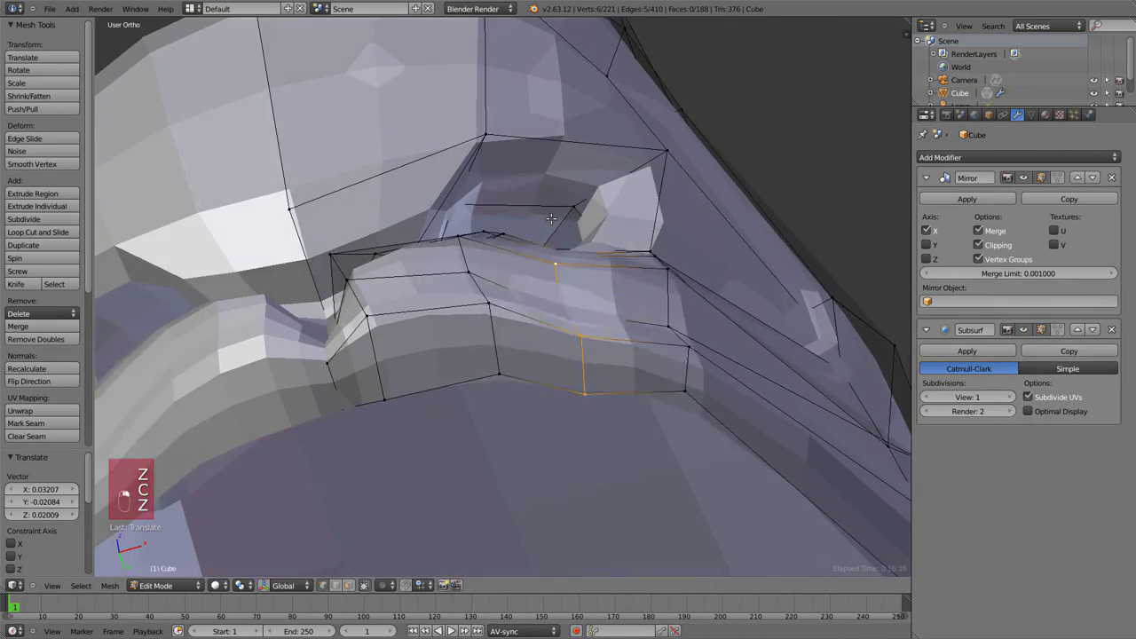
key("g")
key("Tab")
key("KP_3")
key("KP_1")
key("Tab")
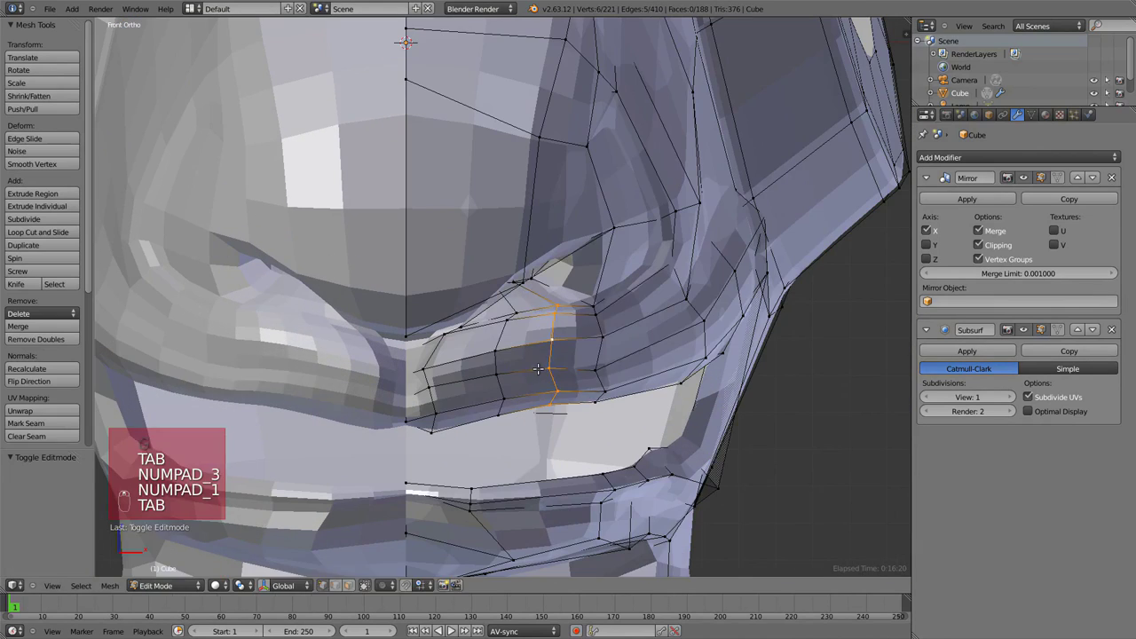
Shift individual vertices on the side of the upper lip slightly outward in front view to even their spacing.
right_click(593, 370)
key("g")
left_click(597, 371)
right_click(559, 369)
key("g")
left_click(565, 371)
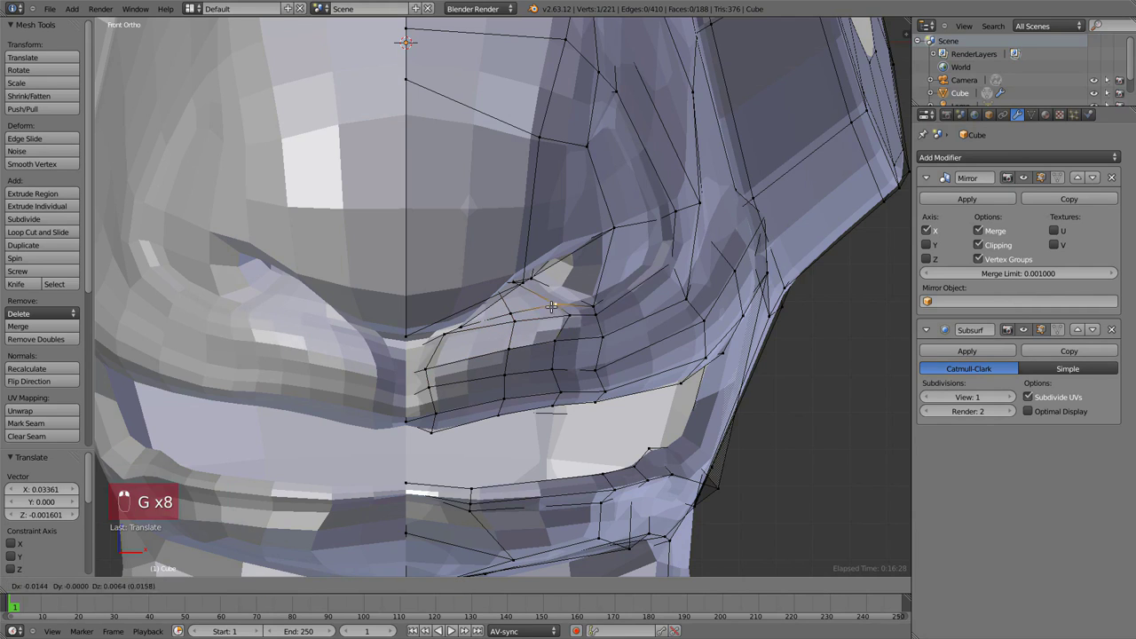
Shift a vertex on the upper lip's lower edge from an underside view to even out the lip's curve.
left_click(571, 369)
middle_click_drag(571, 369, 502, 261)
key("Tab")
key("Tab")
right_click(515, 307)
key("g")
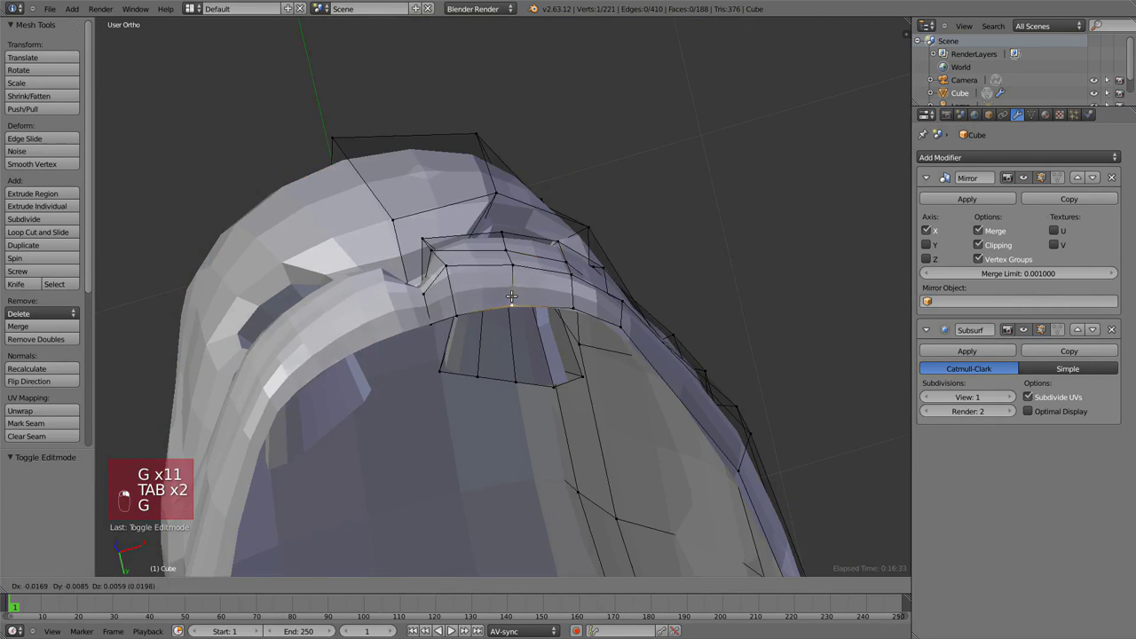
left_click(512, 307)
Reposition the upper lip's lower-edge vertices in side view, moving the rear one about -0.058 in Y and 0.021 in Z.
key("KP_3")
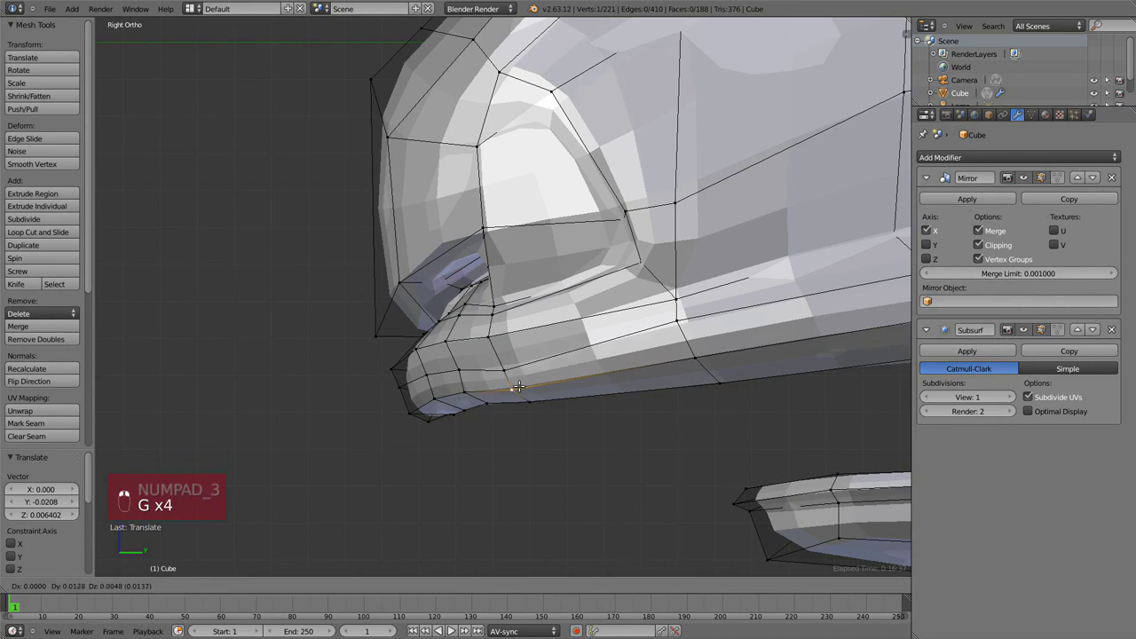
left_click(719, 374)
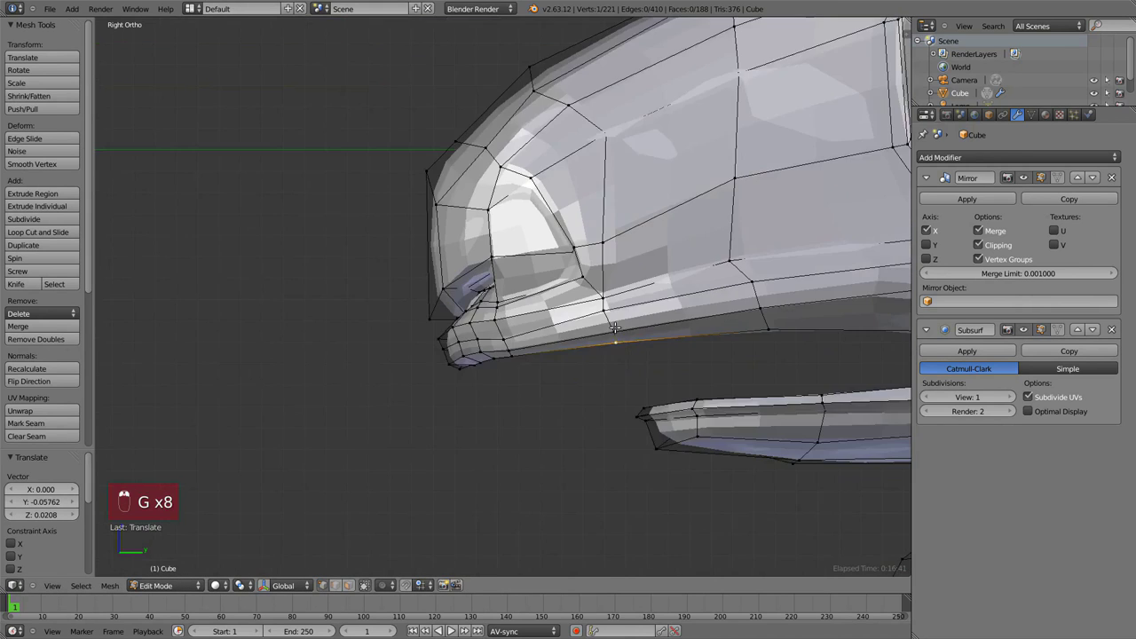
key("KP_1")
key("Tab")
Move the vertices just below the nostril and at the front of the upper lip up and back in side view.
key("KP_3")
key("Tab")
scroll(517, 304, "up", 2)
right_click(499, 314)
key("g")
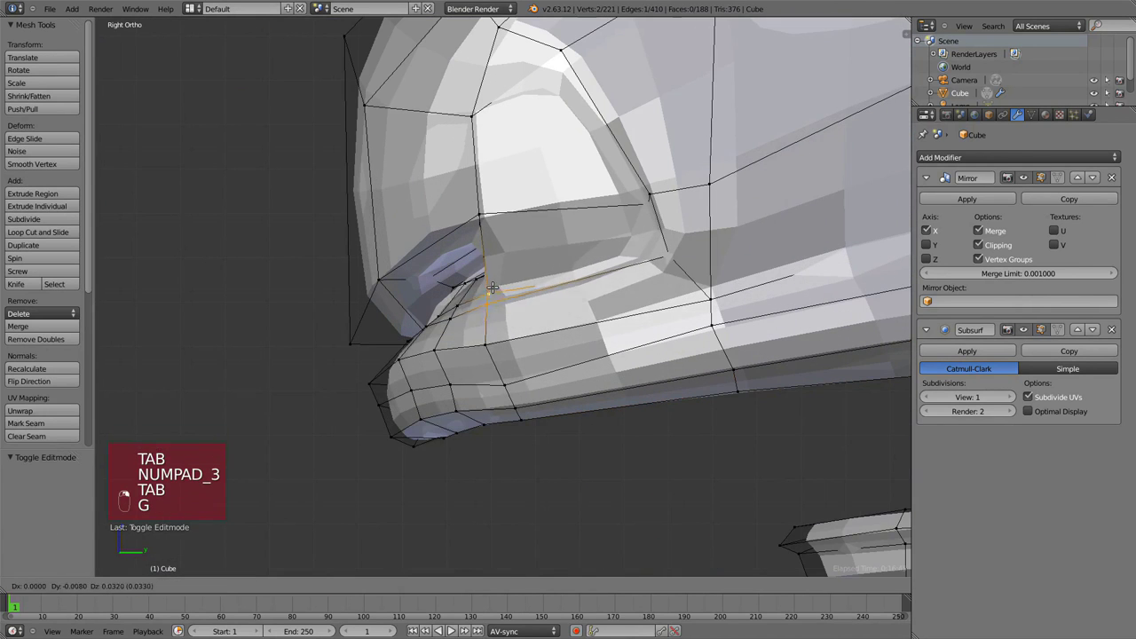
left_click(495, 300)
right_click(495, 333)
key("g")
left_click(506, 326)
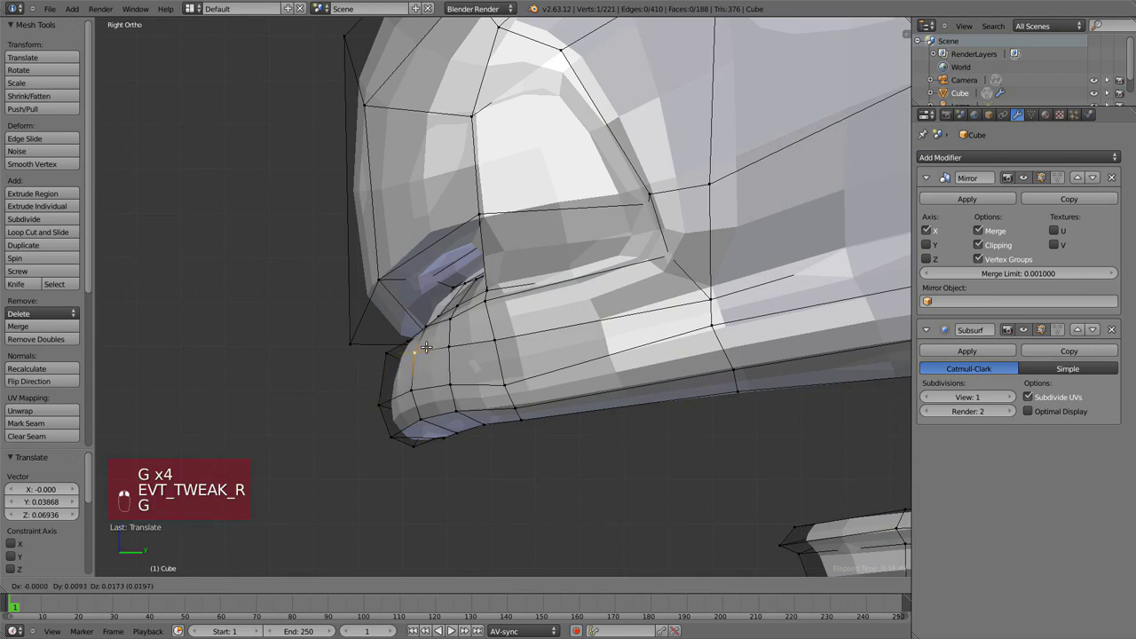
left_click(426, 347)
Raise the upper lip's lower centreline vertex 0.02 in Z and inspect the lip from below.
key("KP_1")
key("Tab")
key("Tab")
key("g")
left_click(404, 441)
left_click(393, 431)
middle_click_drag(393, 431, 414, 299)
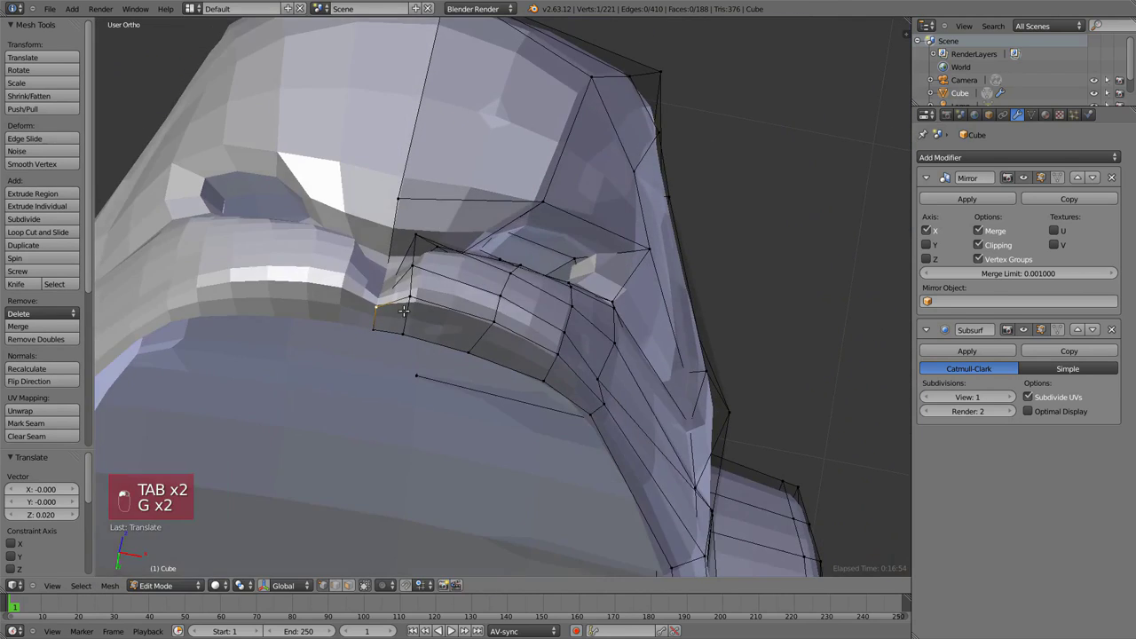
Adjust the lower lip-edge vertices at and beside the centreline in front view, moving one about -0.023 in X and -0.011 in Z.
key("z")
key("KP_1")
key("z")
key("g")
key("z")
right_click(384, 418)
key("z")
key("g")
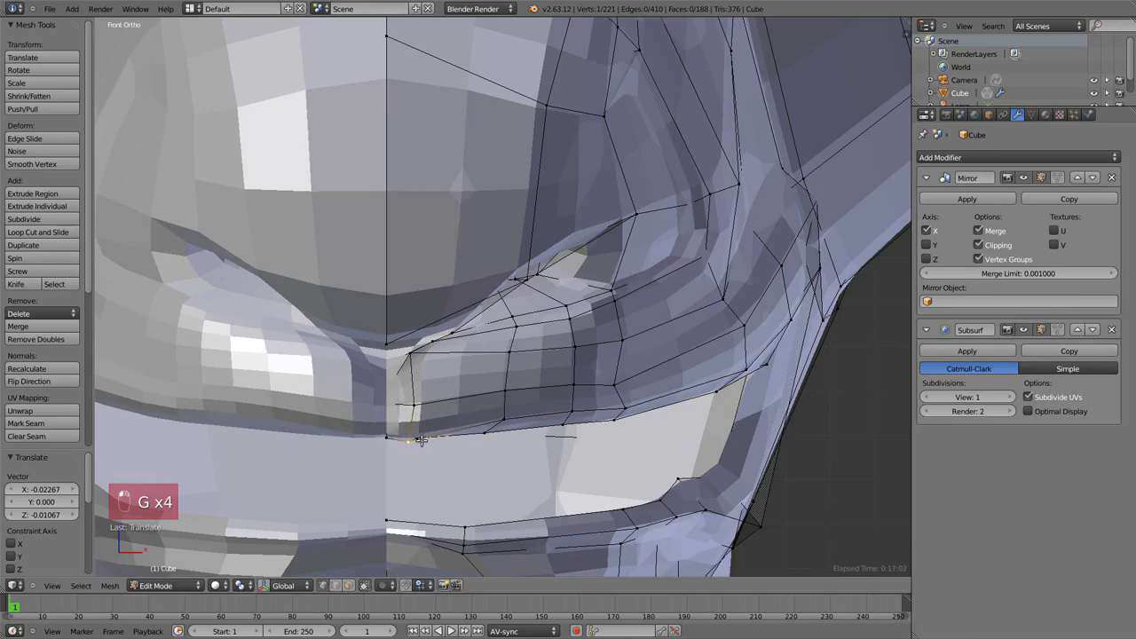
left_click(393, 416)
Move the lip-edge vertex near the centreline about 0.054 along Y and inspect the subdivided lip in wireframe.
middle_click_drag(393, 416, 408, 246)
key("g")
middle_click(404, 245)
left_click(418, 239)
key("z")
scroll(418, 239, "up", 3)
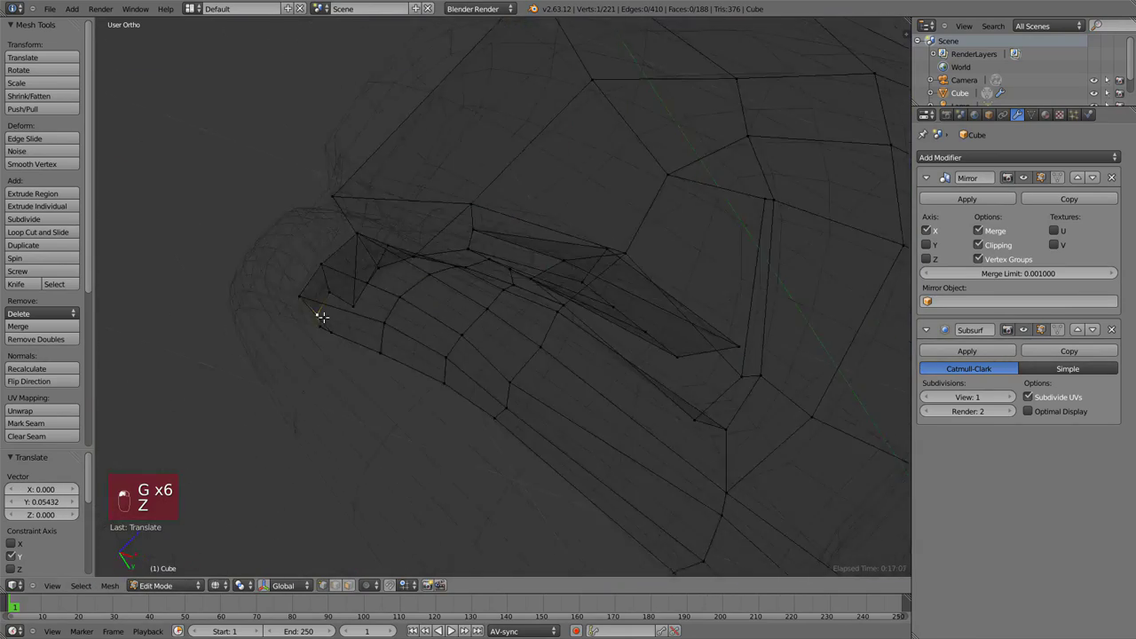
middle_click_drag(319, 314, 512, 309)
key("a")
key("Tab")
middle_click_drag(444, 302, 394, 375)
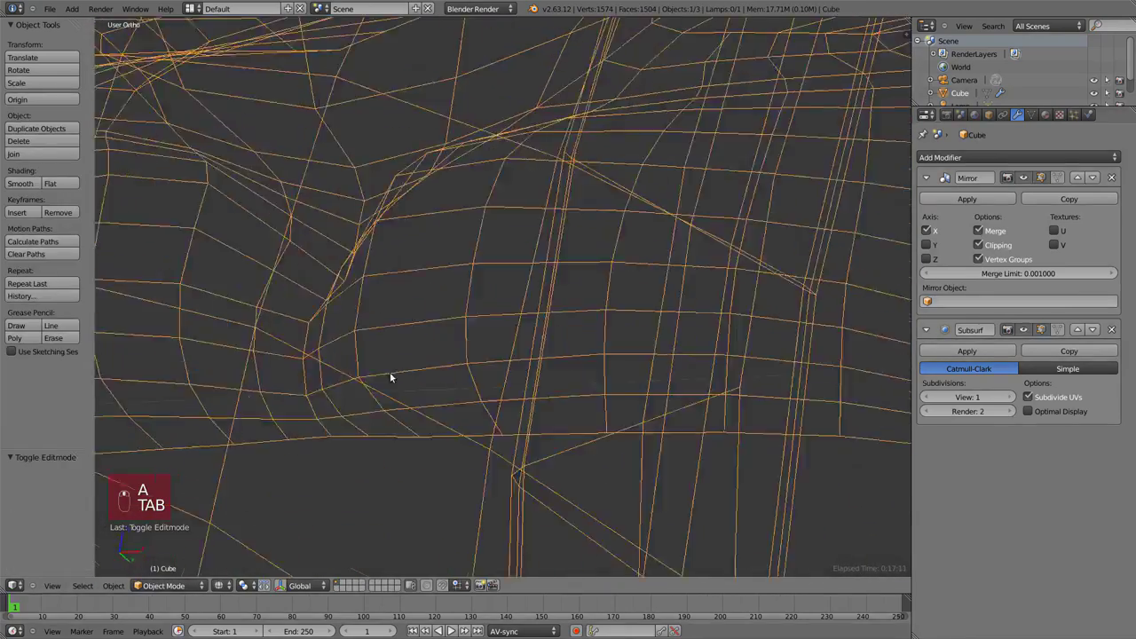
Close the open inner end of the nostril by filling its six-vertex loop with two faces.
key("KP_1")
scroll(447, 386, "down", 6)
key("Tab")
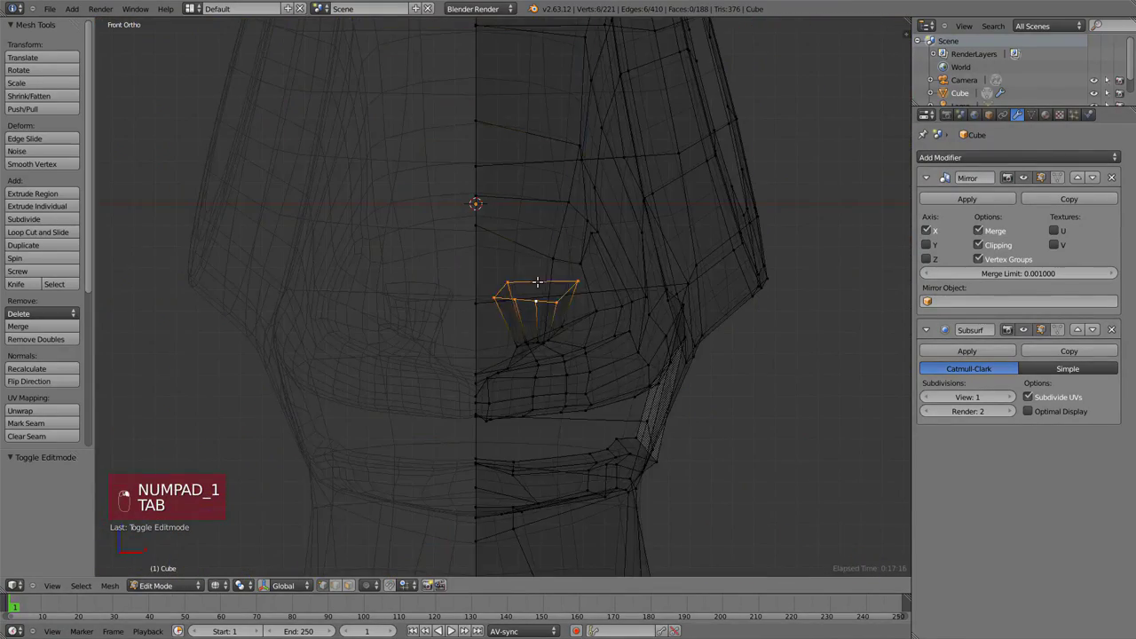
scroll(537, 282, "up", 3)
middle_click_drag(639, 344, 522, 331)
right_click(446, 323)
right_click(407, 313, "shift")
right_click(453, 322, "shift")
key("f")
mouse_move(451, 322)
middle_mouse_down()
mouse_move(449, 284)
mouse_move(588, 365)
mouse_move(441, 305)
middle_mouse_up()
key("Tab")
key("Tab")
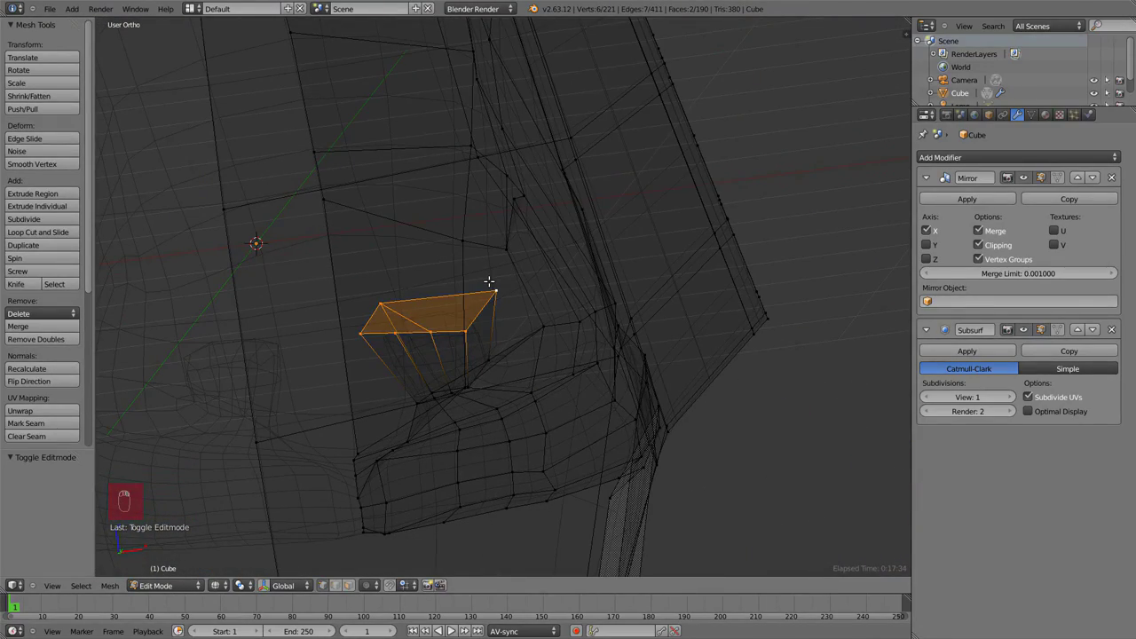
Circle-select the front of the upper beak in side view, move it back towards the eye and tilt it slightly.
key("KP_1")
key("z")
key("Tab")
key("KP_3")
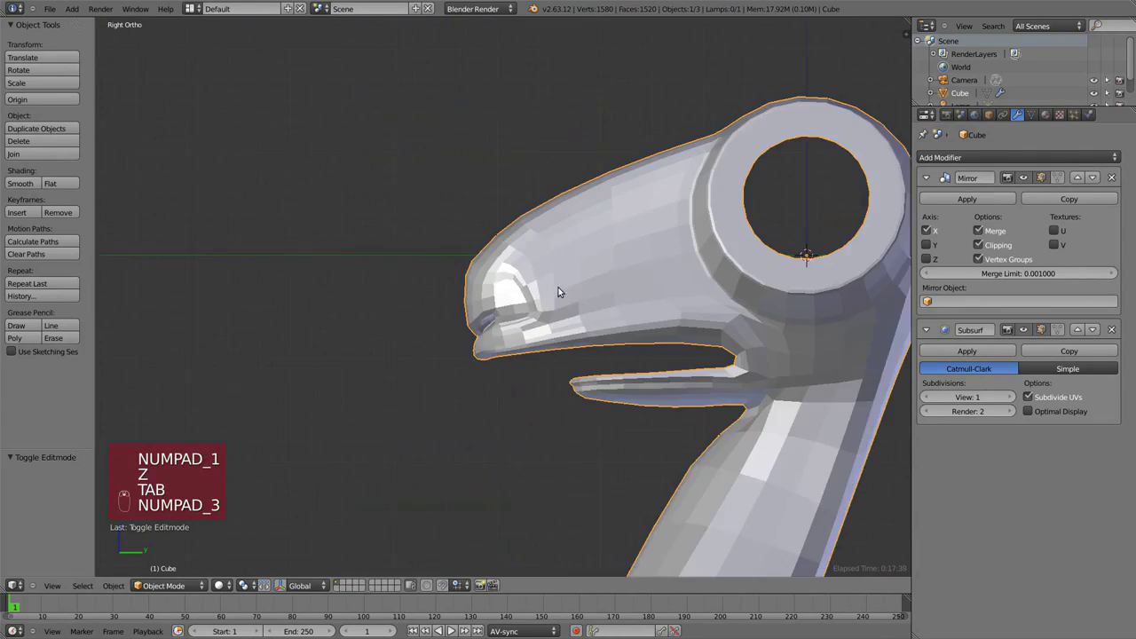
key("Tab")
key("z")
scroll(582, 368, "down", 2)
key("a")
key("c")
left_click(471, 372)
key("z")
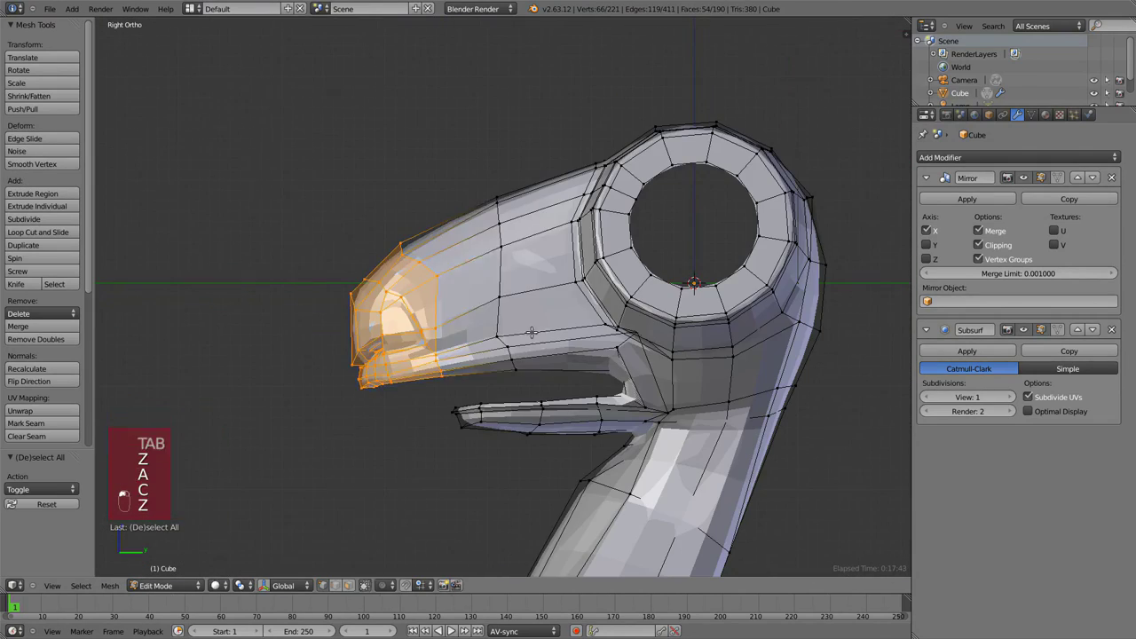
key("g")
key("r")
left_click(506, 319)
Add the next edge loop behind the beak front to the selection and shift the selection further back.
right_click(506, 318, "alt+shift")
key("g")
left_click(547, 323)
Circle-select the front part of the lower jaw in side view and move it back towards the throat.
key("z")
key("a")
key("c")
left_click_drag(488, 432, 540, 432)
right_click(576, 432)
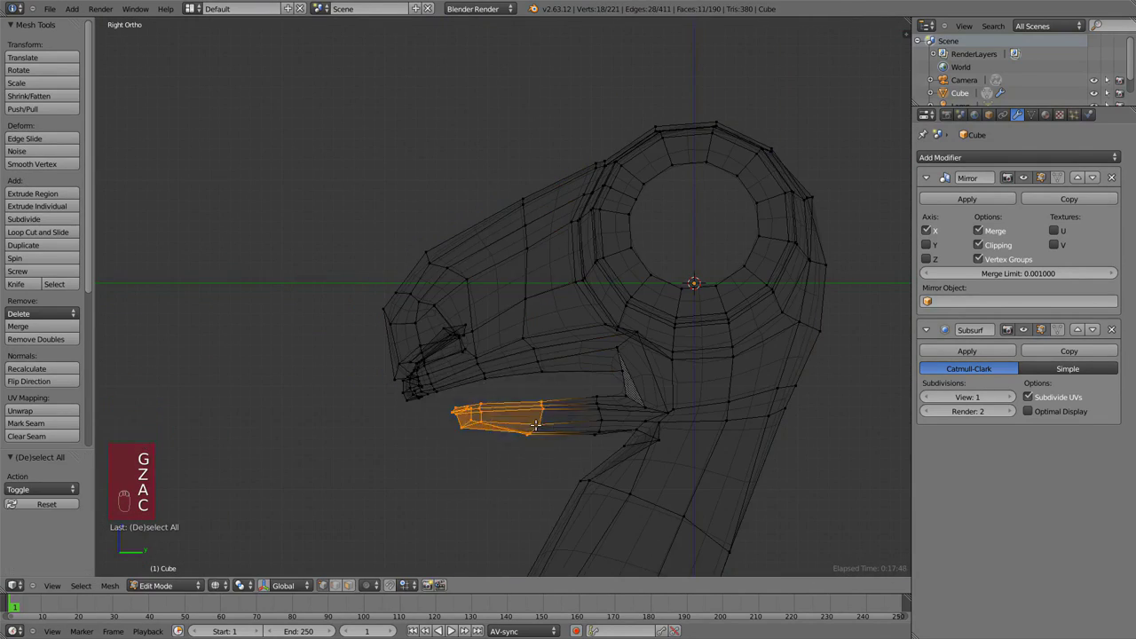
key("z")
key("g")
left_click(604, 431)
Move a vertex on the side of the neck slightly forward in side view.
scroll(624, 416, "down", 2)
middle_click_drag(668, 468, 636, 387, "shift")
key("z")
right_click(610, 377)
key("z")
key("g")
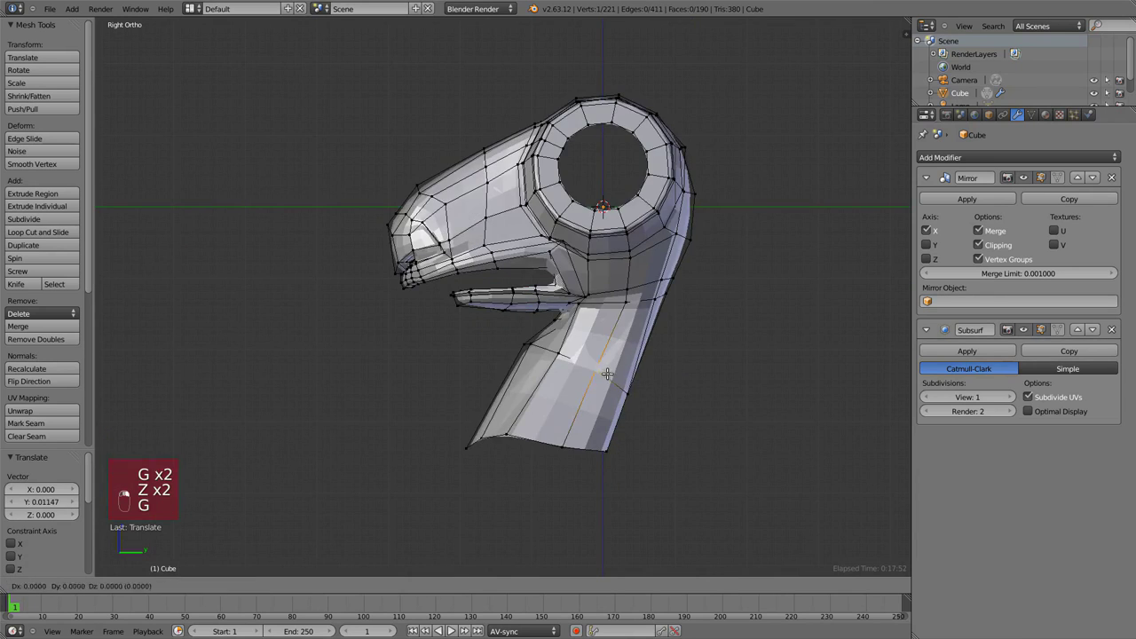
left_click(603, 375)
Reposition the vertices along the back of the neck in side view to curve it inward below the head.
right_click(625, 387)
key("z")
key("g")
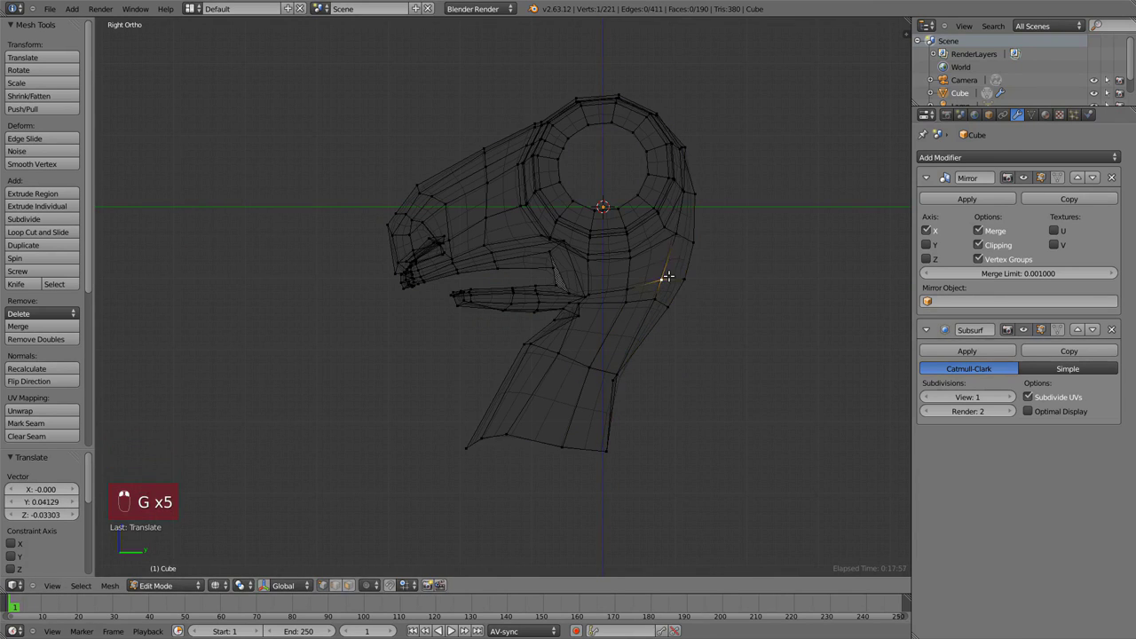
key("g")
key("g")
Examine the solid head from the front and return to the side view.
key("Tab")
key("z")
key("KP_1")
key("Tab")
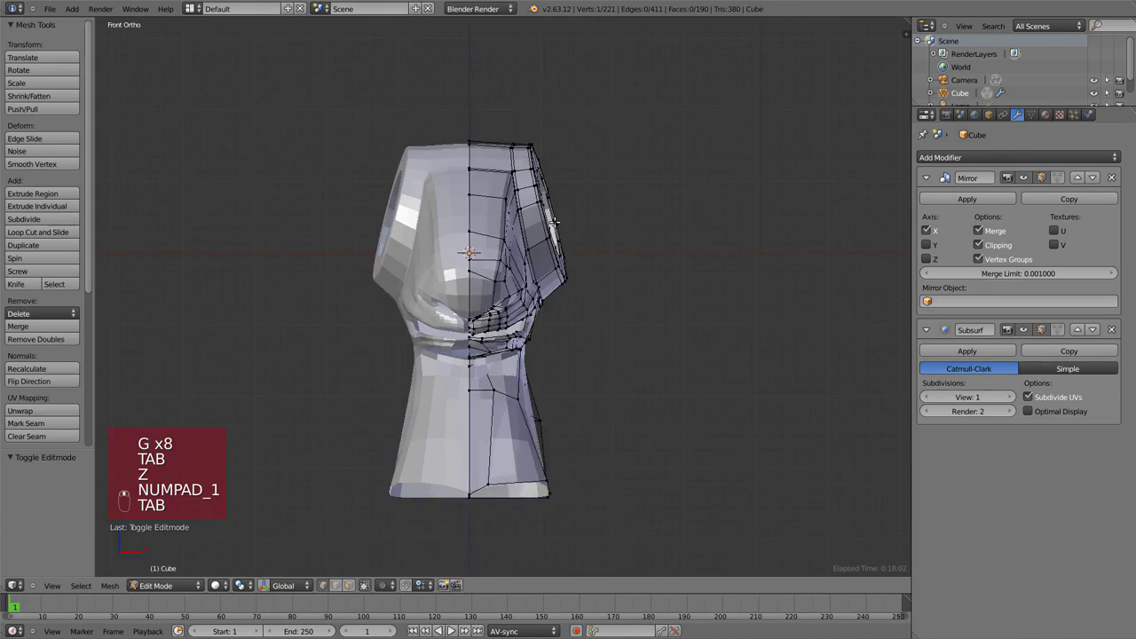
key("z")
key("z")
key("KP_3")
Circle-select the six vertices at the front of the eye-socket ring and move them inward in front view.
scroll(581, 291, "up", 5)
key("a")
key("a")
key("x")
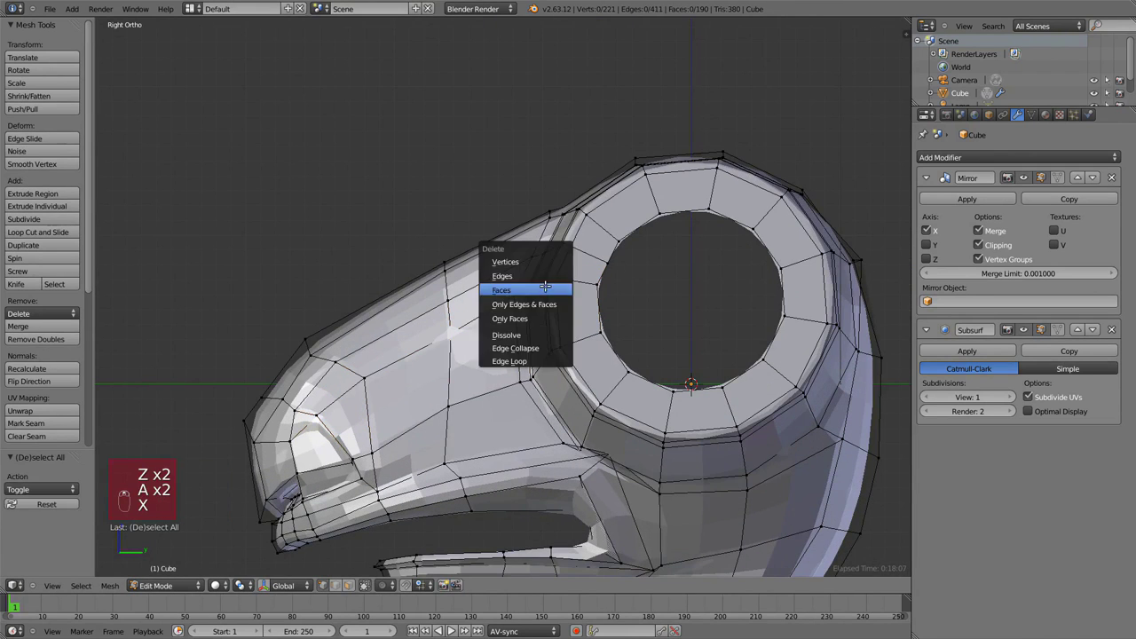
key("c")
left_click(550, 296)
right_click(568, 294)
key("z")
key("KP_1")
key("z")
key("g")
right_click(669, 328)
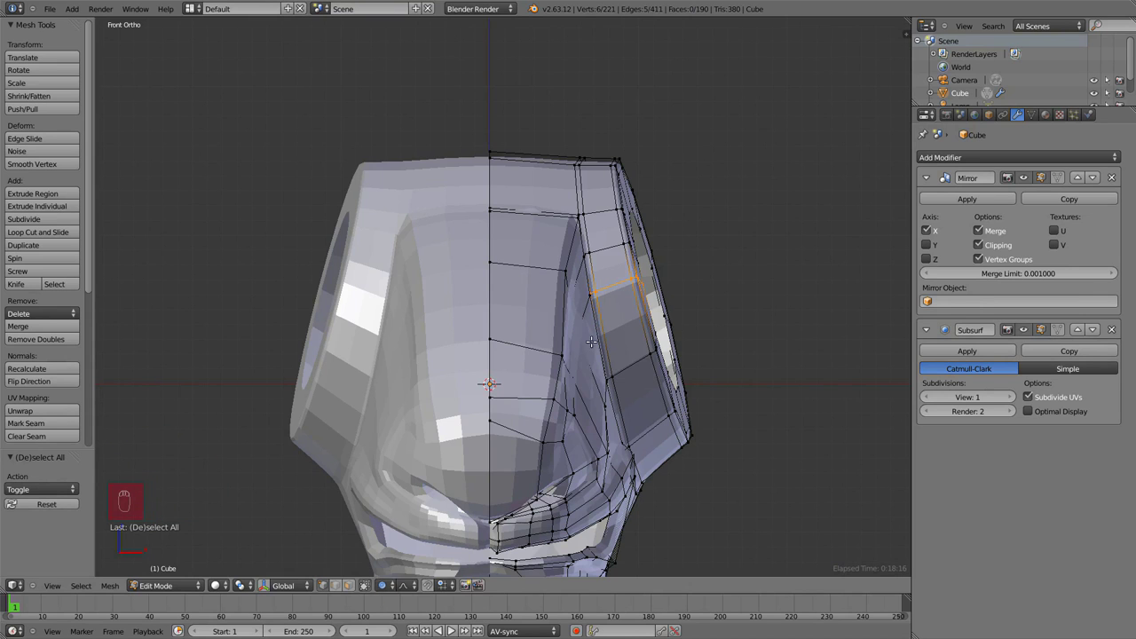
key("g")
Move individual vertices on the lower front of the eye-socket ring inward in front view to curve its edge.
key("g")
key("g")
left_click(634, 357)
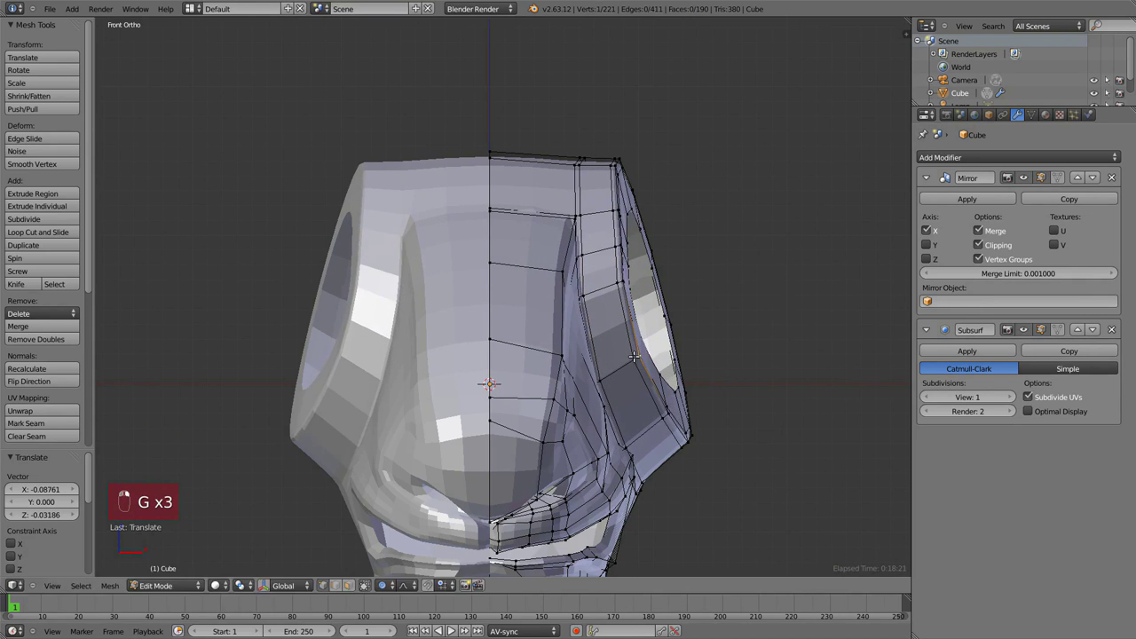
right_click(665, 414)
key("g")
left_click(659, 418)
Shift the vertices at the top of the eye-socket ring slightly inward in front view to round its upper corner.
right_click(613, 209)
key("g")
left_click(608, 207)
right_click(612, 164)
key("g")
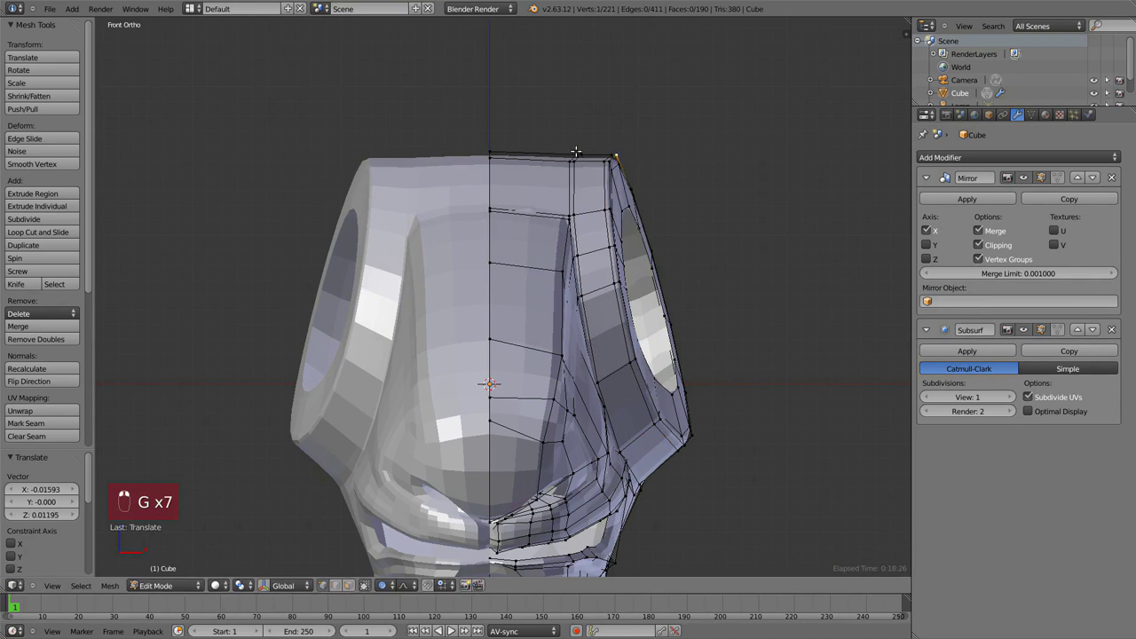
key("g")
key("r")
key("g")
left_click(666, 216)
Pull the outer and lower corner vertices of the eye-socket ring inward and down in front view with smooth proportional editing.
key("g")
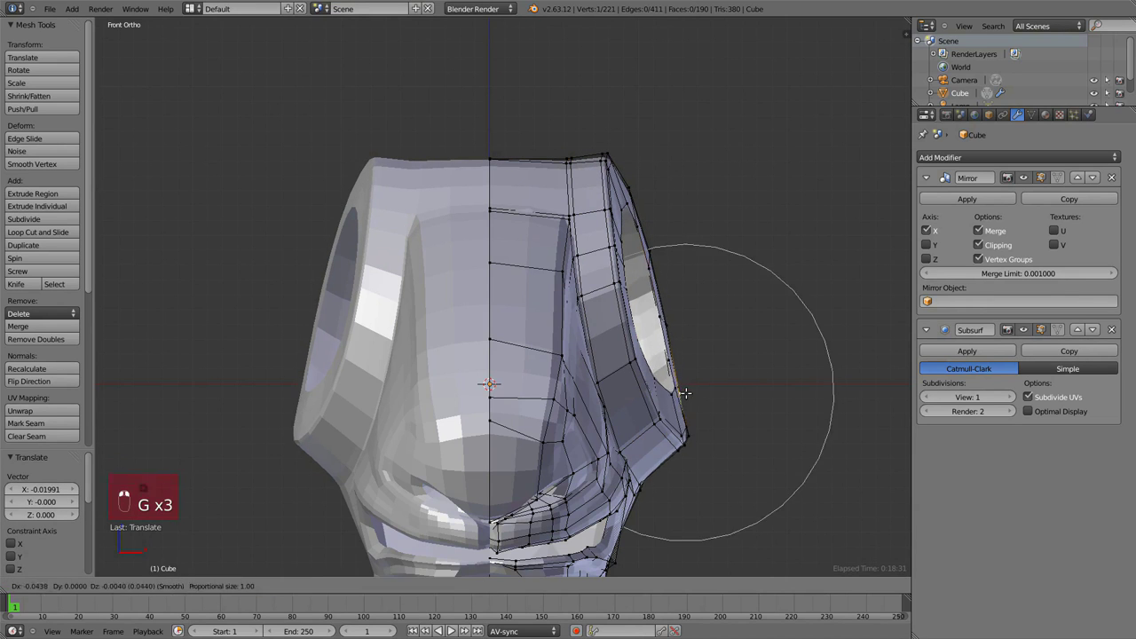
key("g")
key("r")
right_click(784, 471)
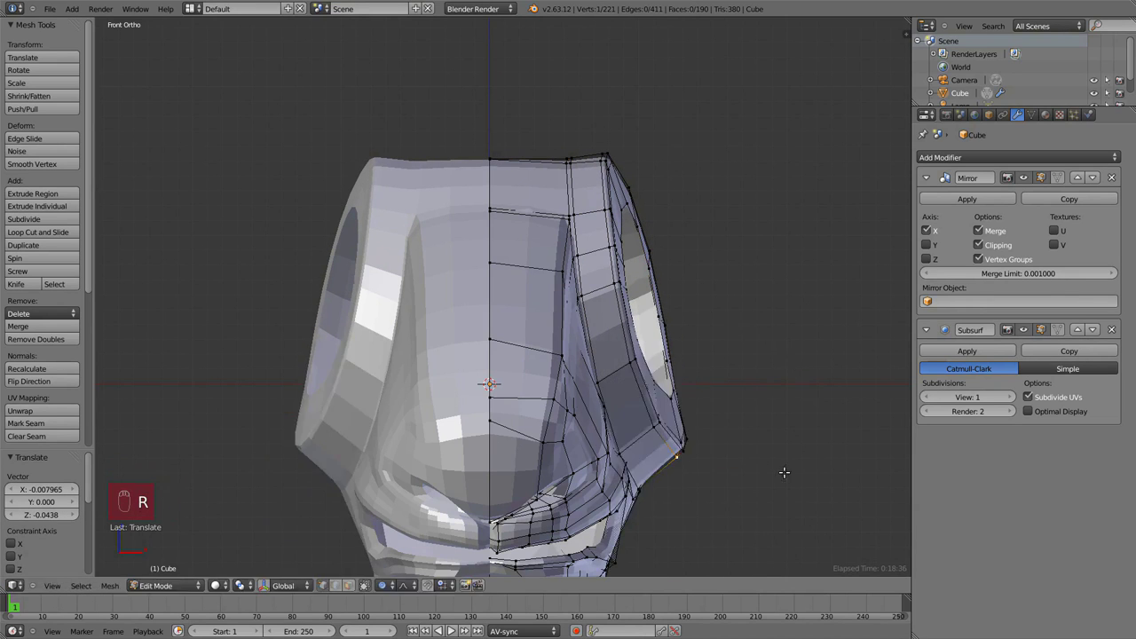
key("r")
right_click(789, 393)
key("g")
right_click(737, 459)
key("r")
Nudge a vertex on the eye-socket ring's lower edge and check the head's shape from the side.
middle_click_drag(737, 459, 577, 310, "shift")
right_click(758, 327)
key("g")
left_click(753, 334)
key("KP_3")
key("Tab")
scroll(611, 330, "down", 4)
key("KP_3")
Move a side neck vertex and the throat vertex behind the lower jaw, shifting the latter about 0.092 in Y and -0.075 in Z.
key("Tab")
scroll(613, 484, "up", 3)
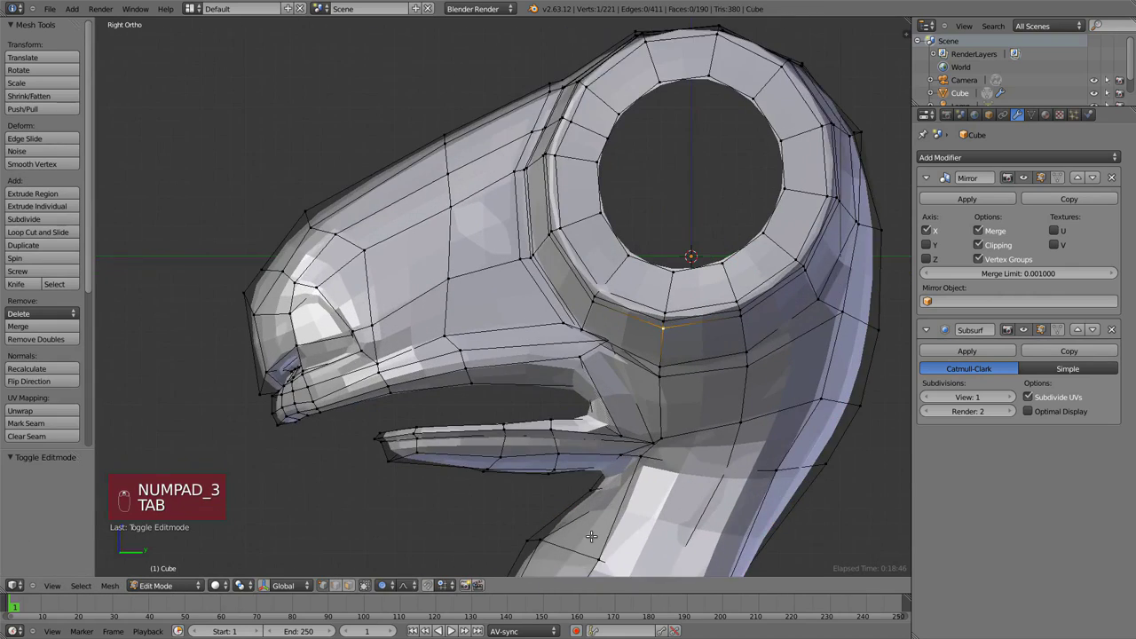
right_click(595, 541)
middle_click_drag(586, 554, 585, 424, "shift")
key("g")
left_click(571, 417)
right_click(585, 332)
key("g")
left_click(593, 340)
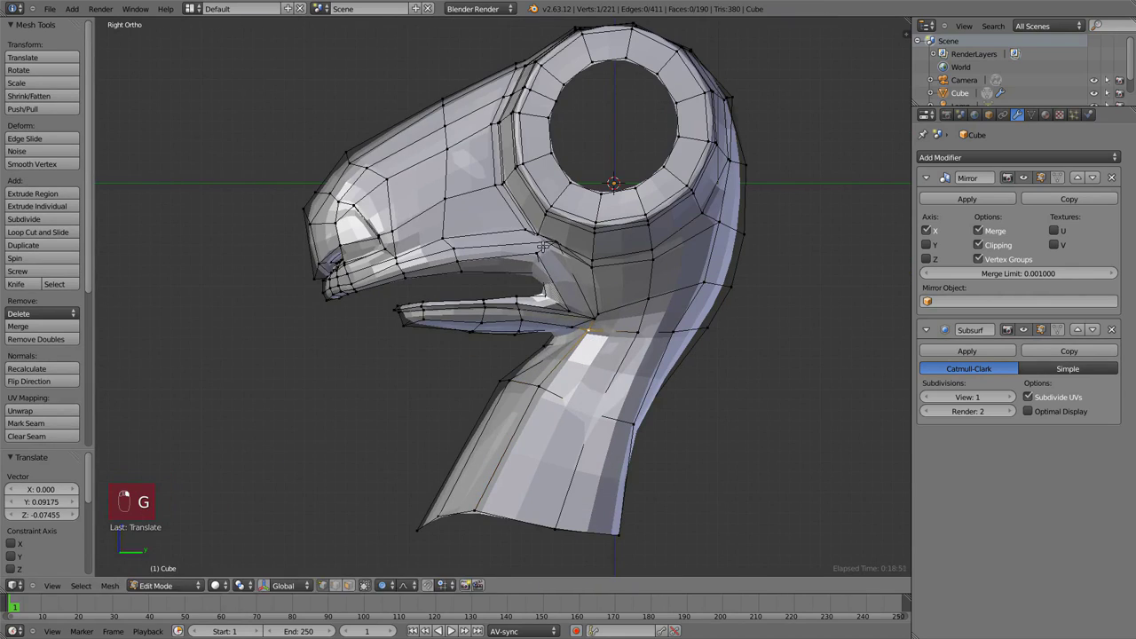
Move the upper mouth-corner vertex about 0.075 in Y and 0.04 in Z in side view.
key("g")
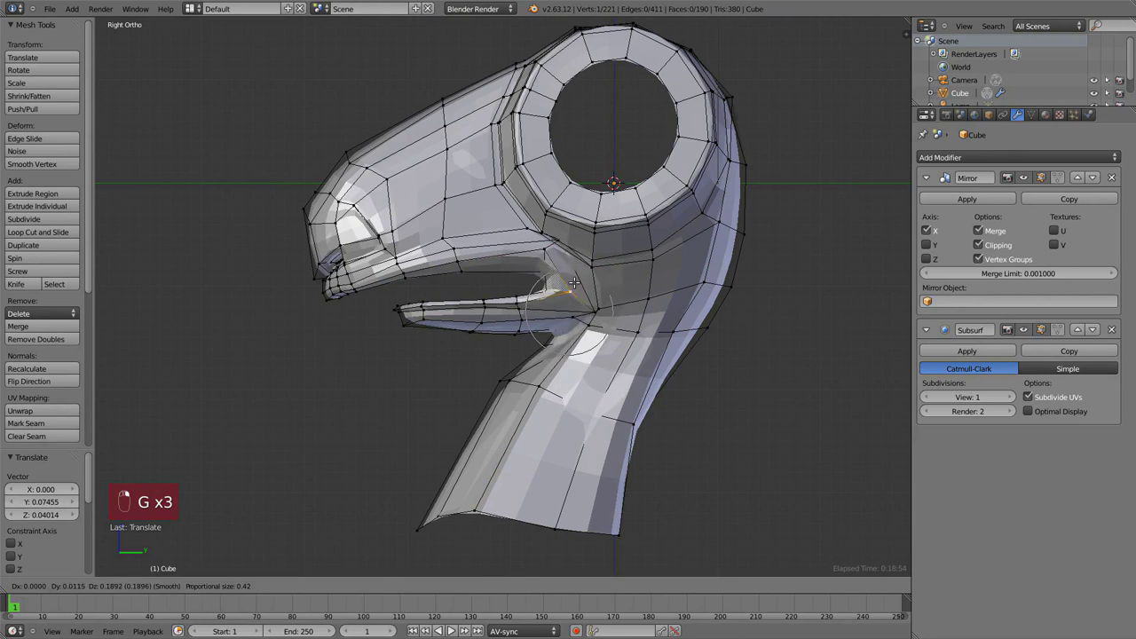
right_click(577, 297)
middle_click_drag(627, 276, 619, 306, "shift")
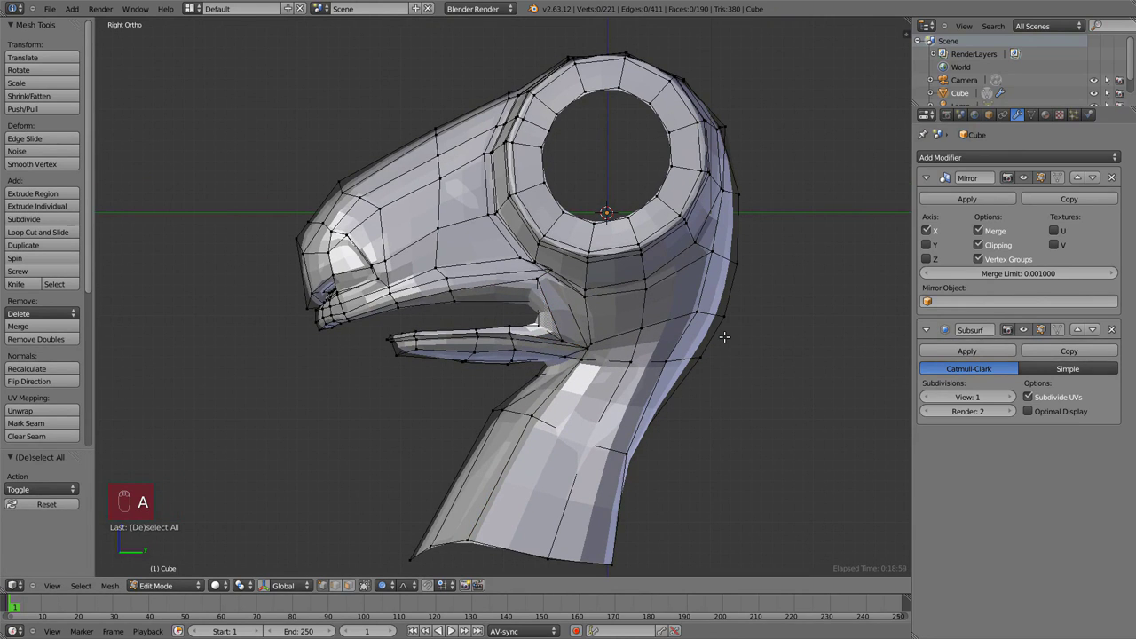
Select all of the head's geometry.
key("a")
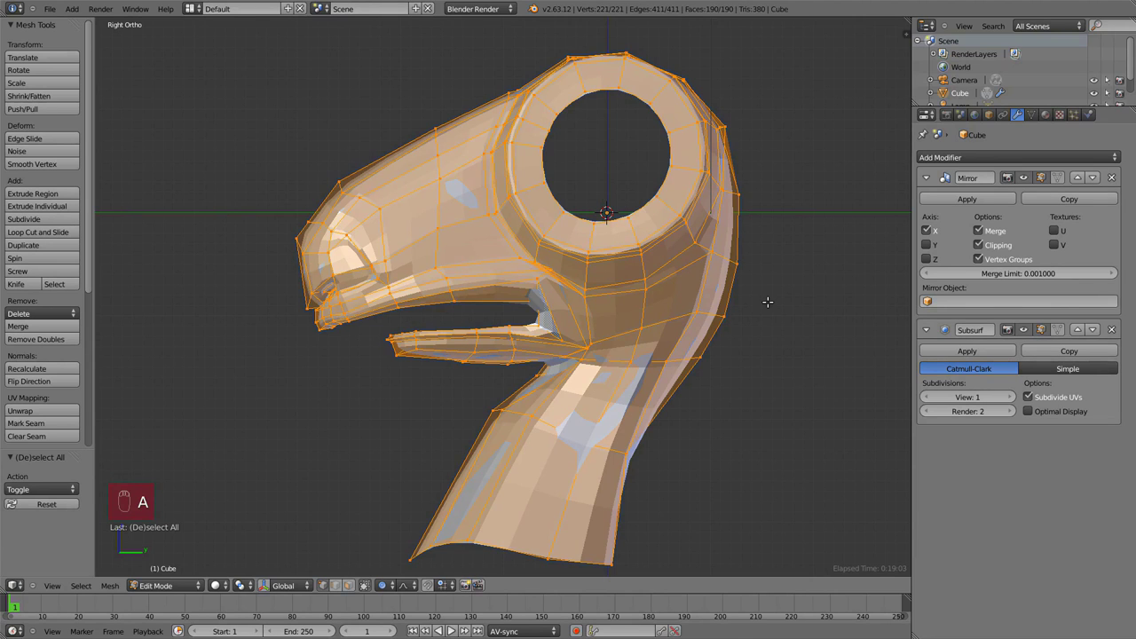
key("w")
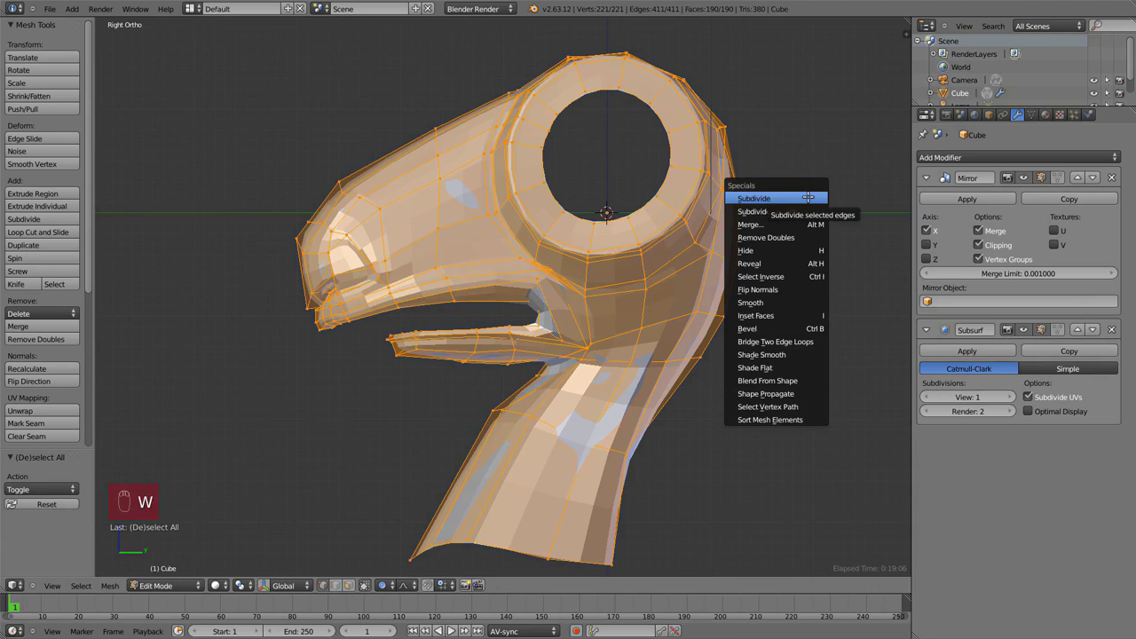
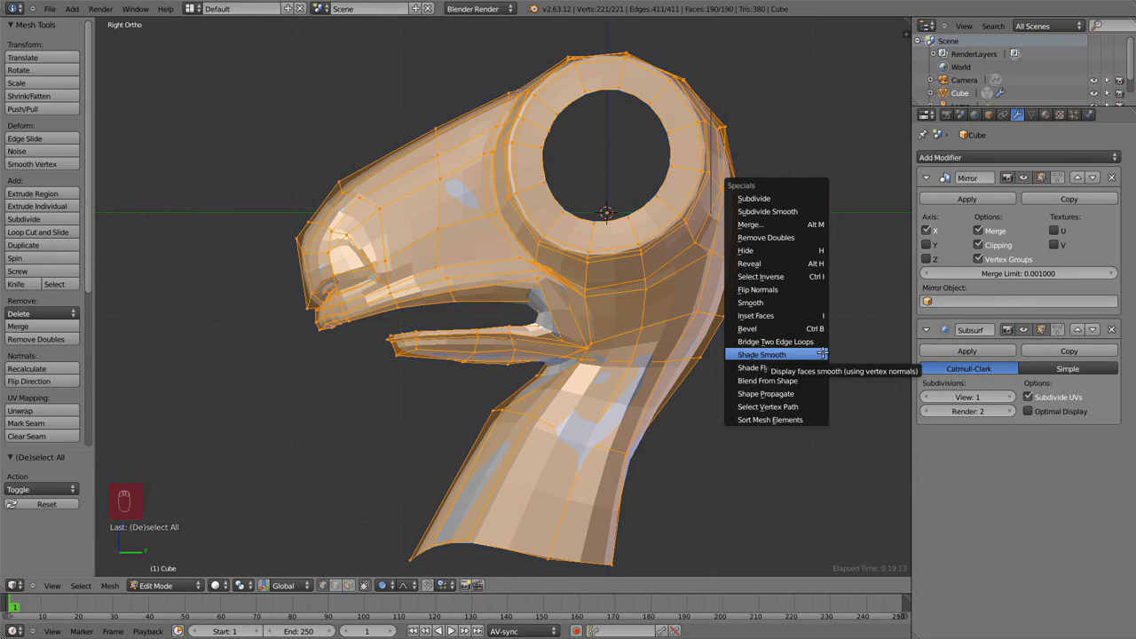
left_click(790, 303)
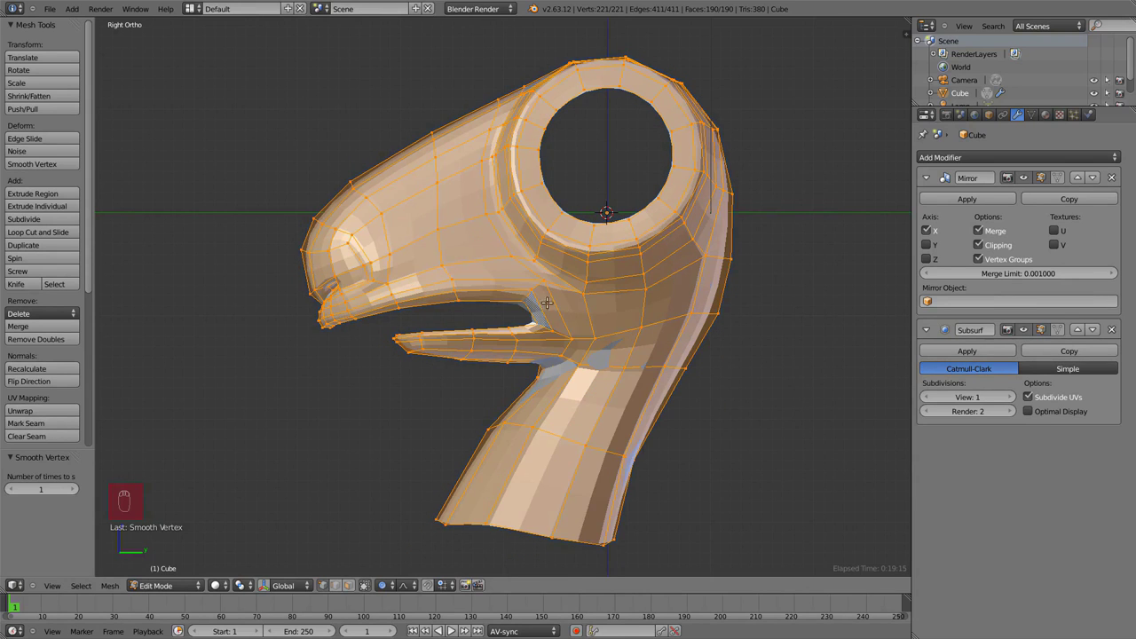
key("ctrl+z")
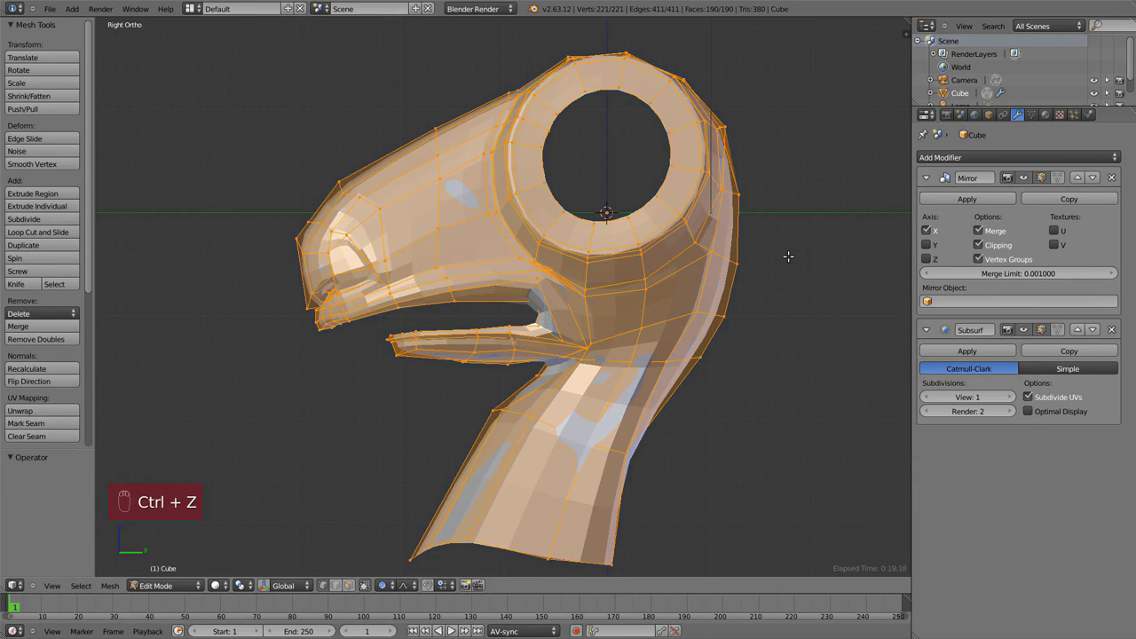
Apply Shade Smooth to the whole head mesh and inspect the shading around the eye socket.
key("w")
left_click(797, 307)
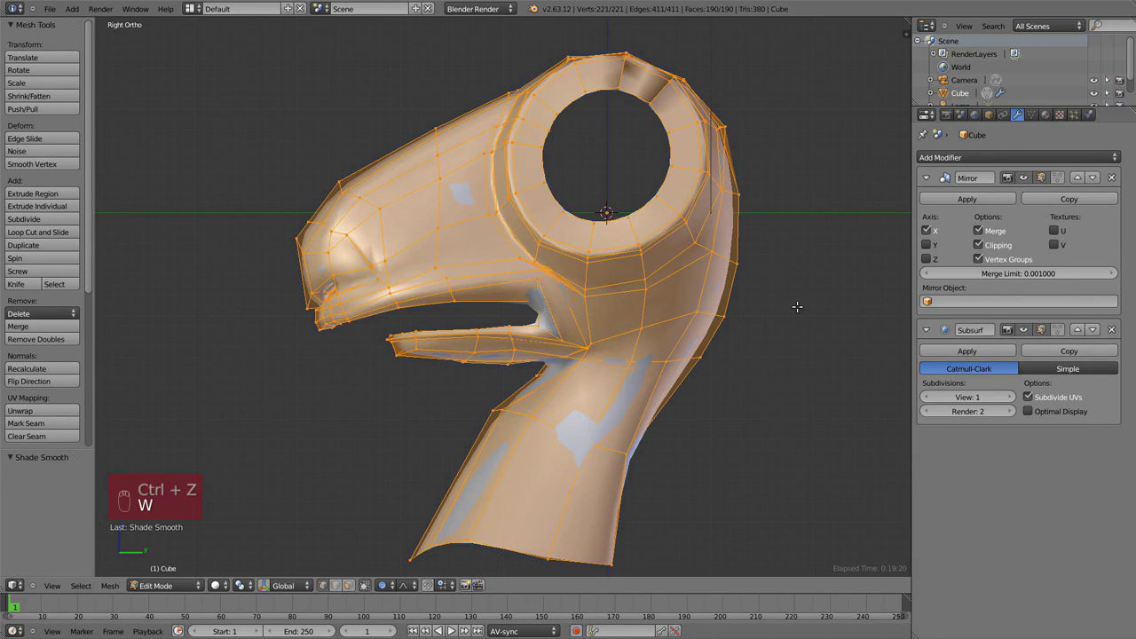
middle_click_drag(762, 202, 762, 340, "shift")
middle_click_drag(760, 252, 701, 341)
scroll(707, 276, "up", 3)
Recalculate the normals of the selected head mesh to make them consistent.
key("shift+a")
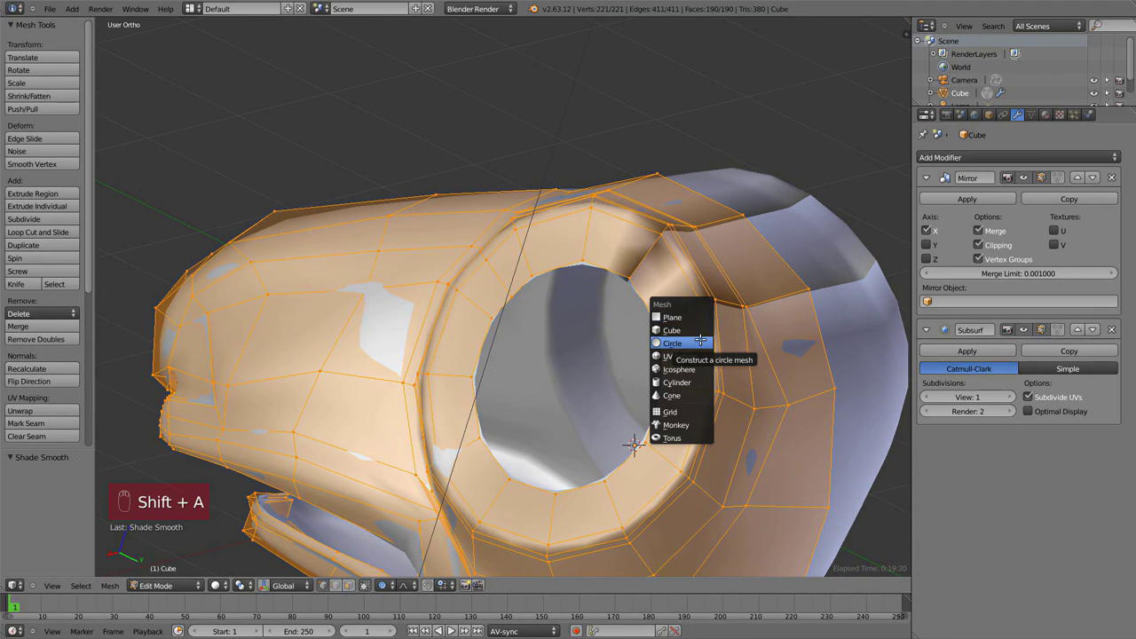
key("Escape")
scroll(721, 272, "down", 3)
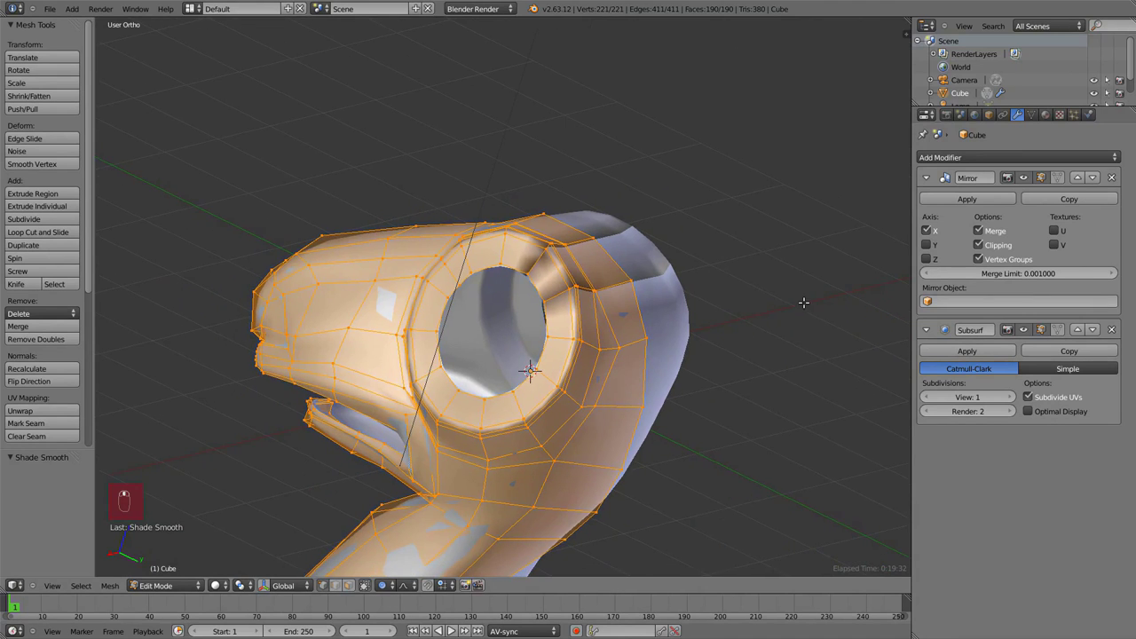
middle_click_drag(803, 303, 680, 296)
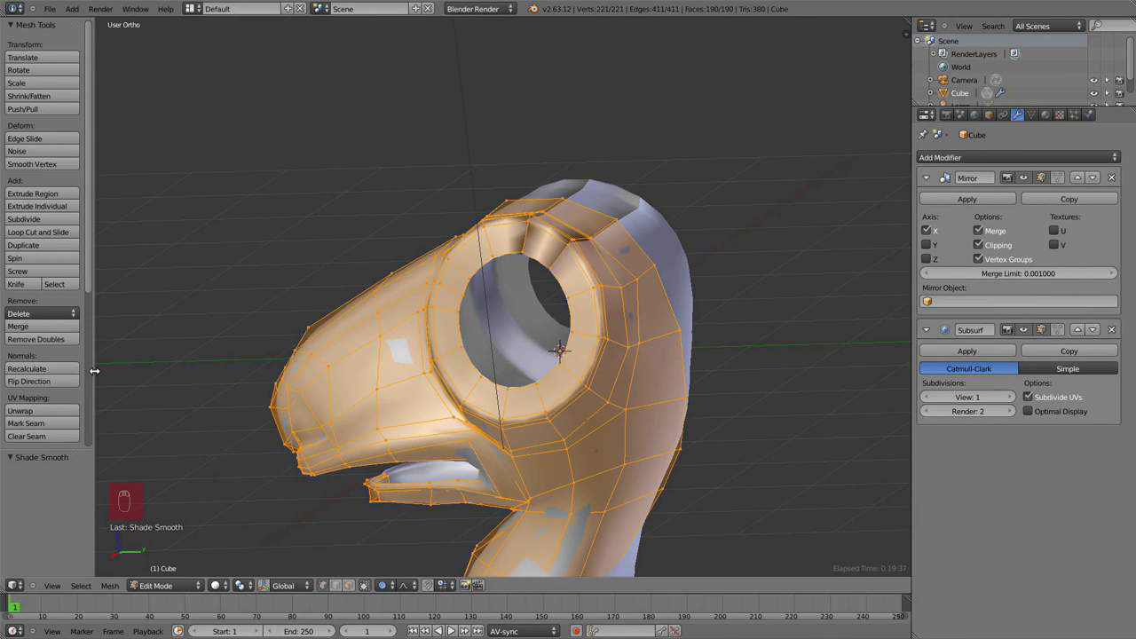
left_click_drag(94, 370, 222, 369)
middle_click_drag(139, 367, 93, 92, "ctrl")
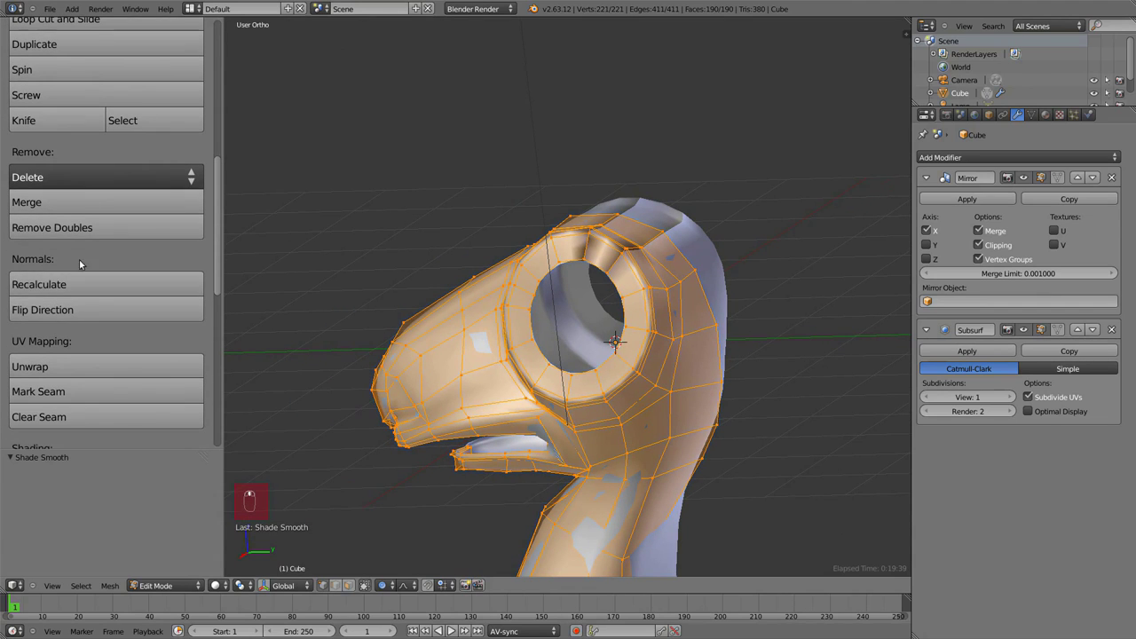
left_click(119, 287)
middle_click_drag(526, 342, 517, 291)
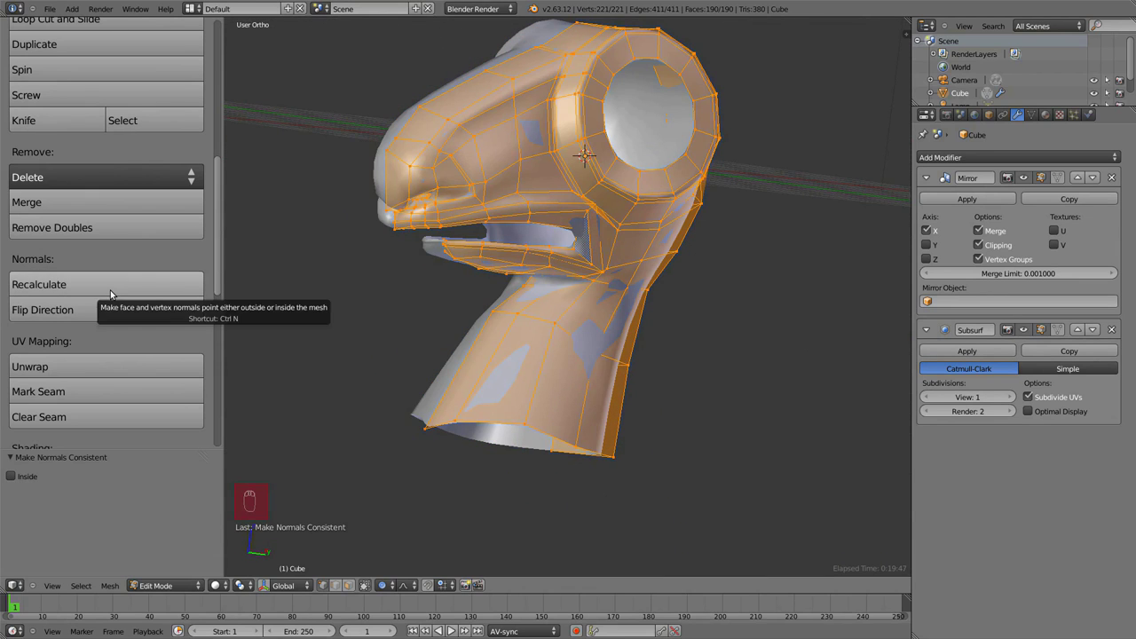
Reposition a side neck vertex below the jaw in front and angled views, finishing with about -0.243 in X and -0.152 in Z.
key("KP_1")
right_click(593, 321)
key("g")
left_click(580, 325)
middle_click_drag(586, 355, 564, 306)
key("g")
left_click(572, 294)
middle_click_drag(679, 330, 621, 359)
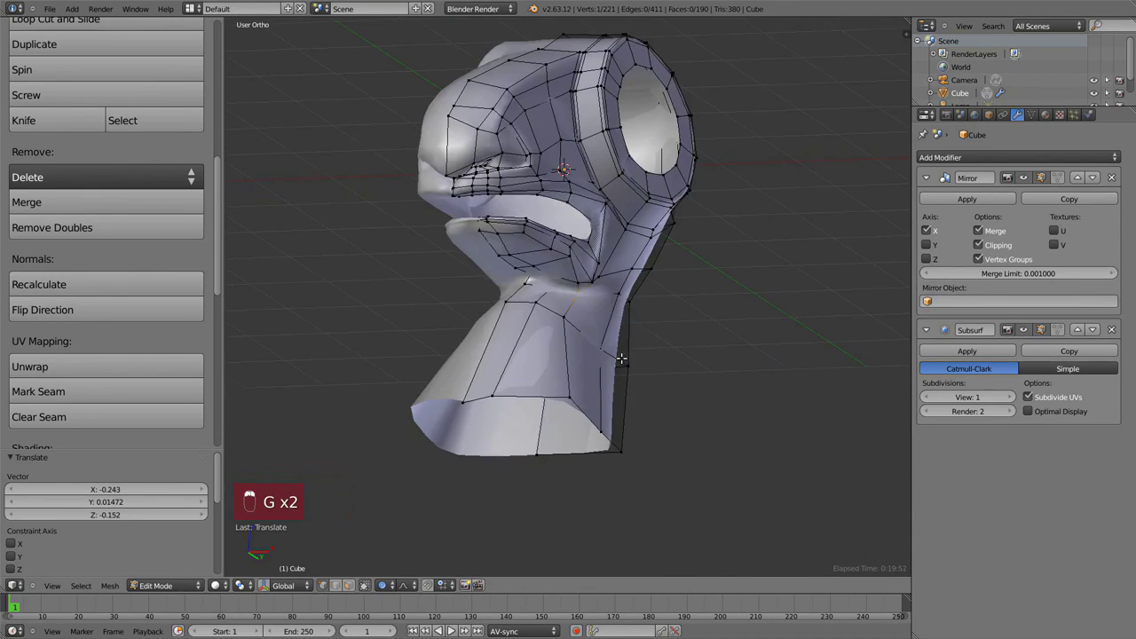
Adjust the vertex on the back of the neck in side and back views, shifting it about -0.266 in X toward the centerline.
right_click(626, 363)
key("g")
key("KP_3")
key("g")
key("KP_1")
key("ctrl+KP_1")
key("g")
key("g")
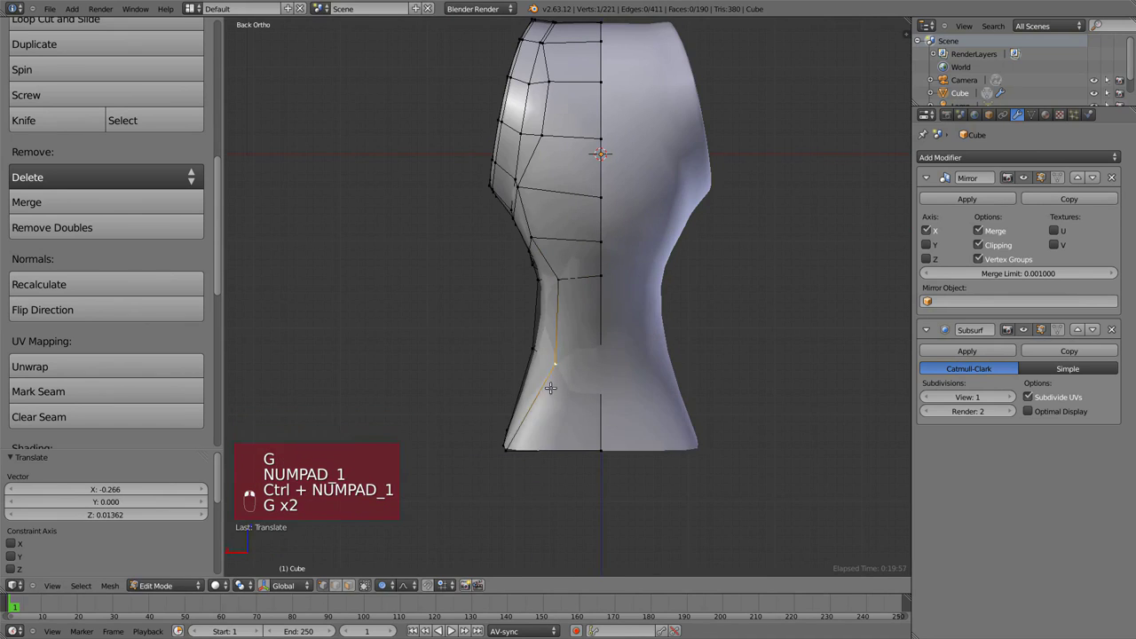
Pull the back vertices at the neck's lower rim and upper neck inward toward the centerline in back view.
right_click(508, 449)
key("g")
left_click(544, 442)
right_click(560, 280)
key("g")
key("g")
key("g")
Pull the vertices on the lower and middle back of the head inward toward the centerline in back view.
right_click(519, 188)
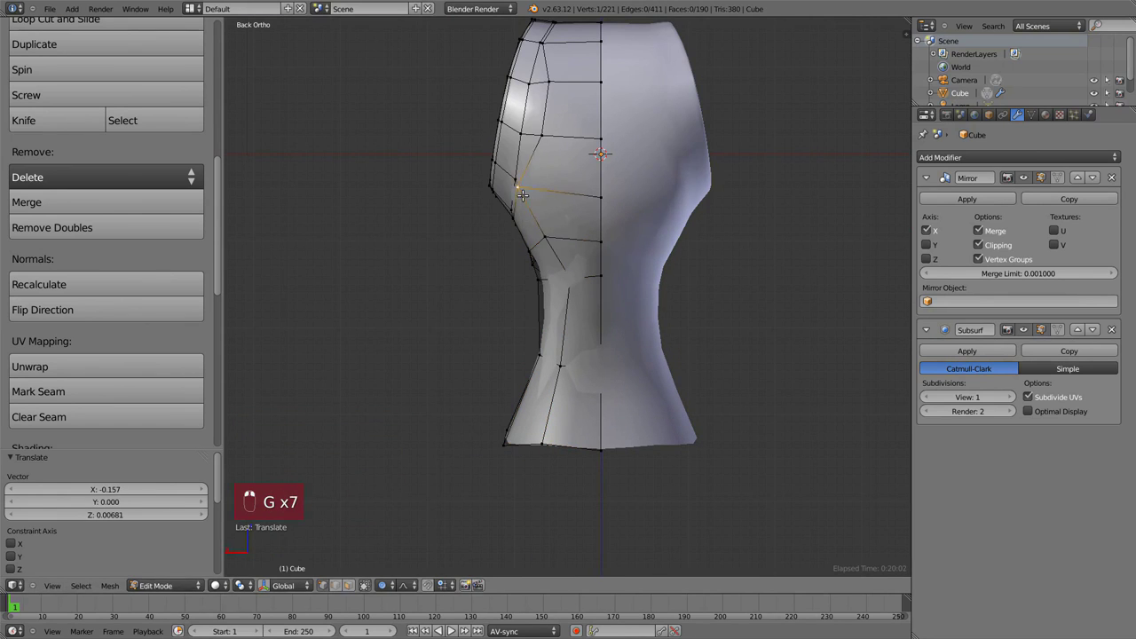
key("g")
key("g")
key("g")
left_click(539, 193)
right_click(542, 133)
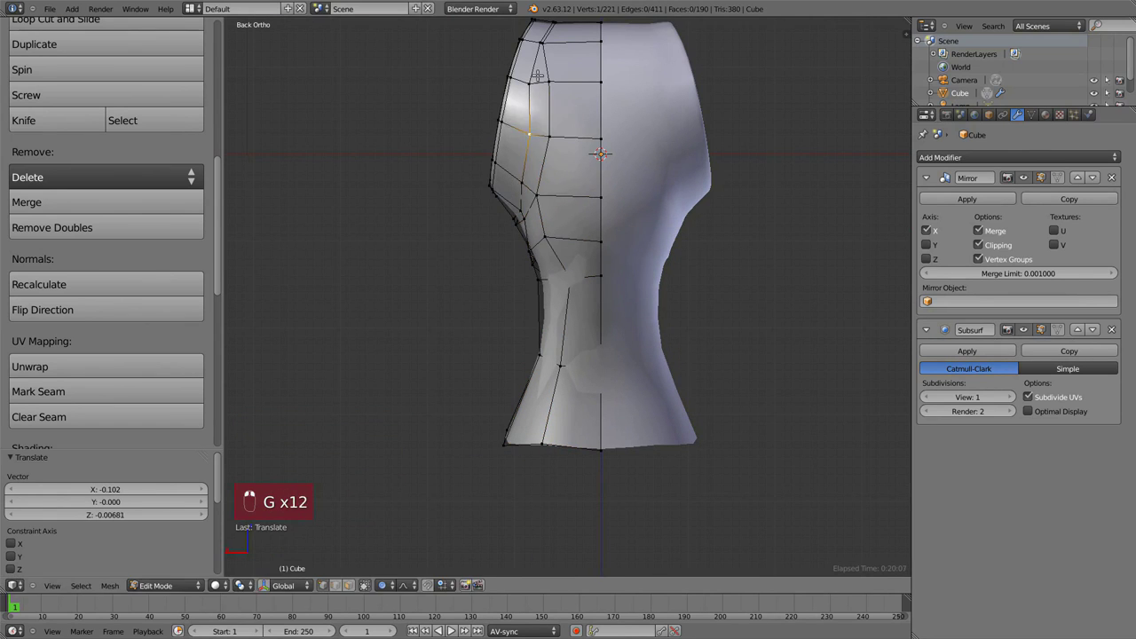
Move the inner vertex at the upper back of the head toward the centerline and check the whole head in Object Mode.
right_click(543, 43)
key("g")
left_click(561, 46)
key("KP_1")
middle_click_drag(657, 258, 568, 275)
scroll(615, 294, "down", 5)
key("Tab")
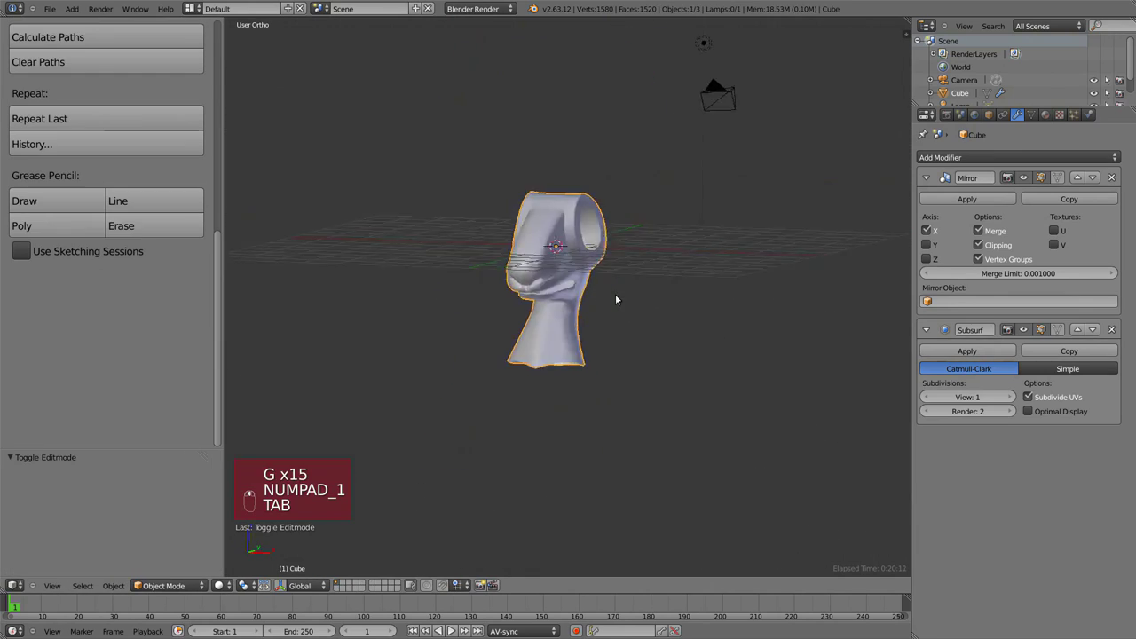
Scale the eye socket's inner edge loop by 1.137 and extrude it into the head about -0.312 in X and -0.076 in Z.
scroll(631, 278, "up", 4)
key("Tab")
key("KP_1")
key("KP_3")
key("s")
key("KP_1")
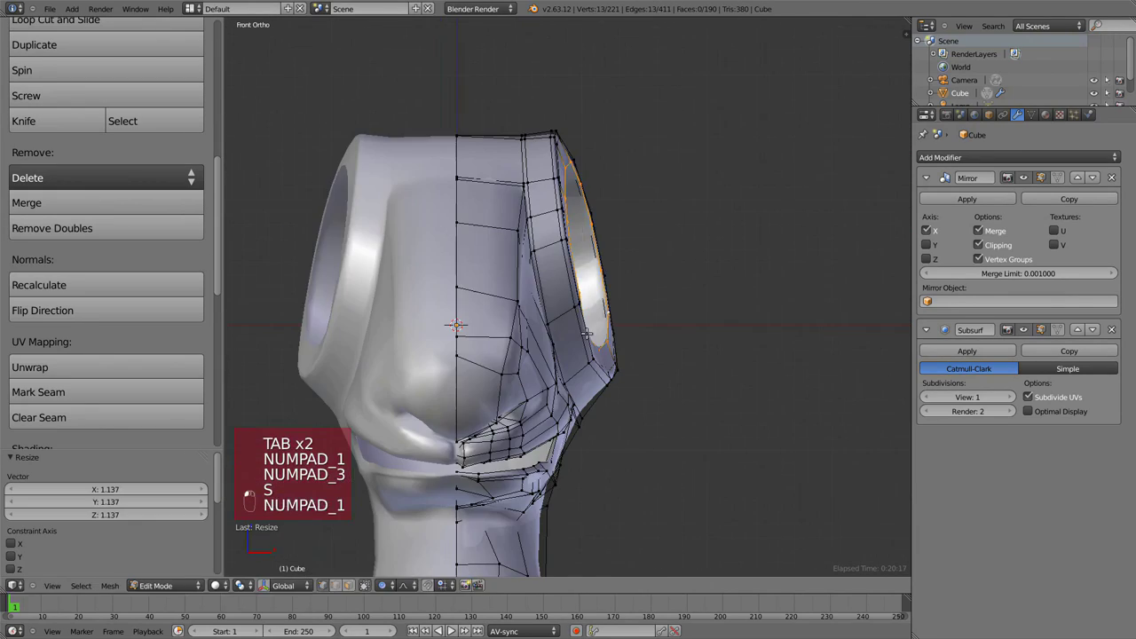
key("e")
left_click(602, 332)
middle_click_drag(601, 332, 494, 319)
Add one edge loop around the extruded inner wall of the eye socket and another around the ring's face near its inner rim.
key("ctrl+r")
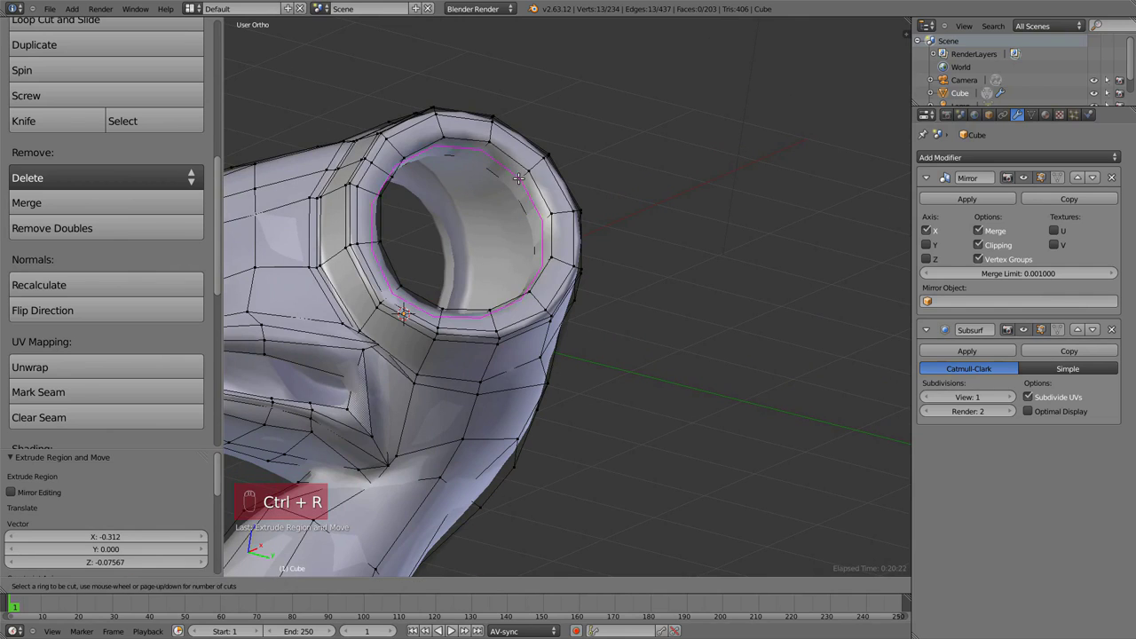
left_click(486, 263)
left_click(538, 187)
key("ctrl+r")
left_click(456, 131)
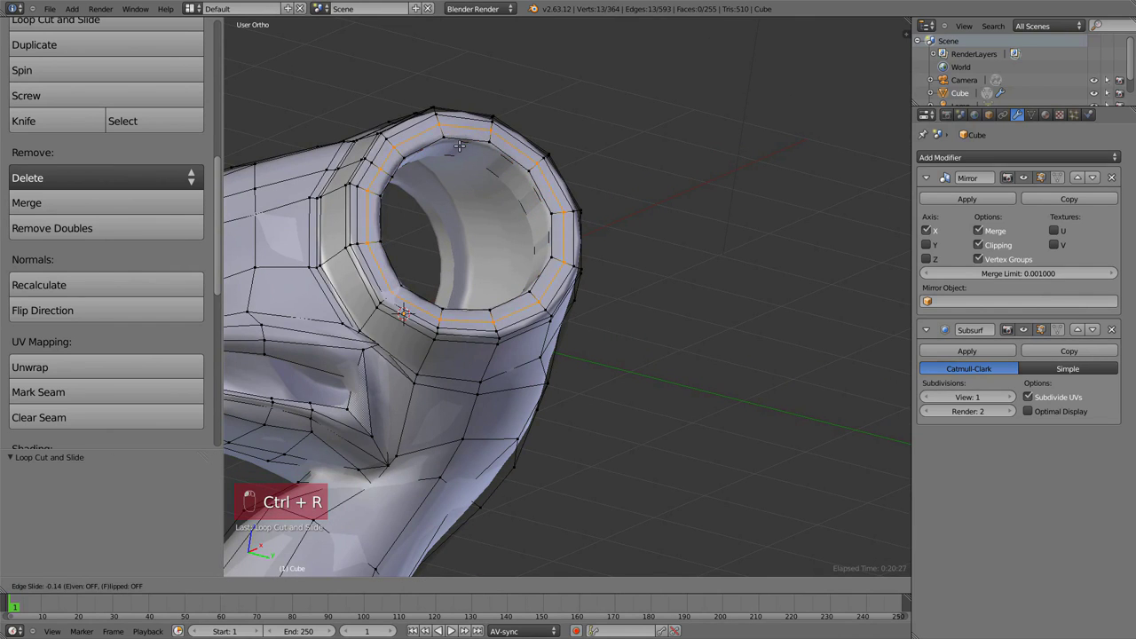
left_click(451, 143)
Examine the smoothed eye socket in Object Mode and its edge loops in wireframe from the side.
key("KP_3")
scroll(517, 310, "down", 4)
key("Tab")
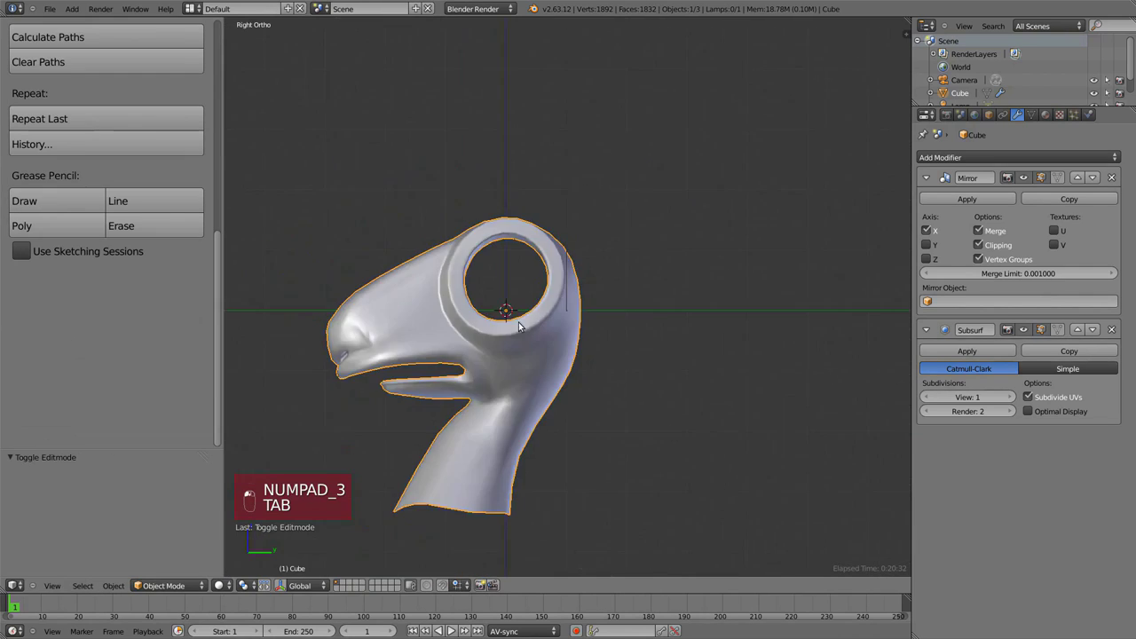
middle_click_drag(520, 322, 755, 302)
key("KP_3")
key("Tab")
key("z")
scroll(591, 260, "up", 4)
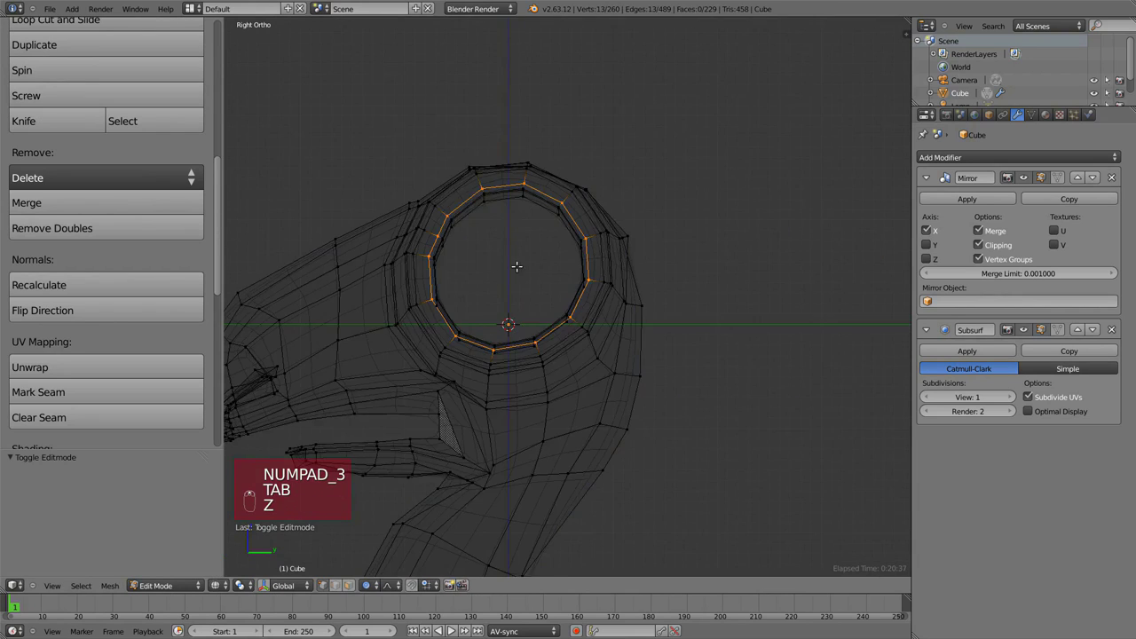
Select an edge loop around the eye-socket opening and snap the 3D cursor to the selection.
key("KP_1")
key("z")
key("z")
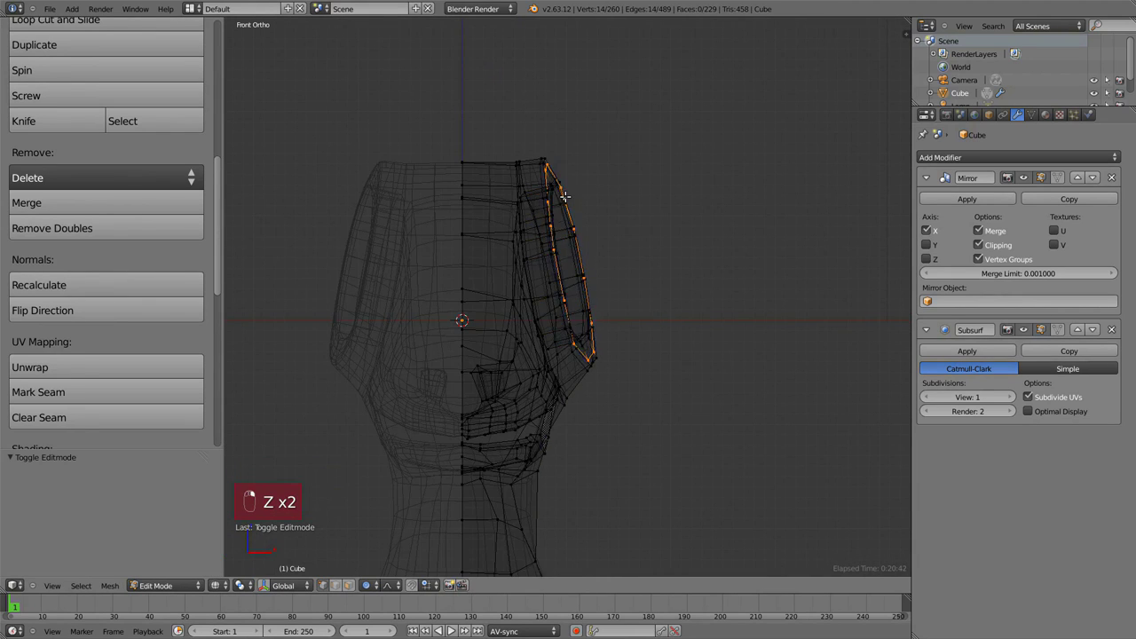
key("z")
middle_click_drag(591, 259, 535, 297)
key("KP_3")
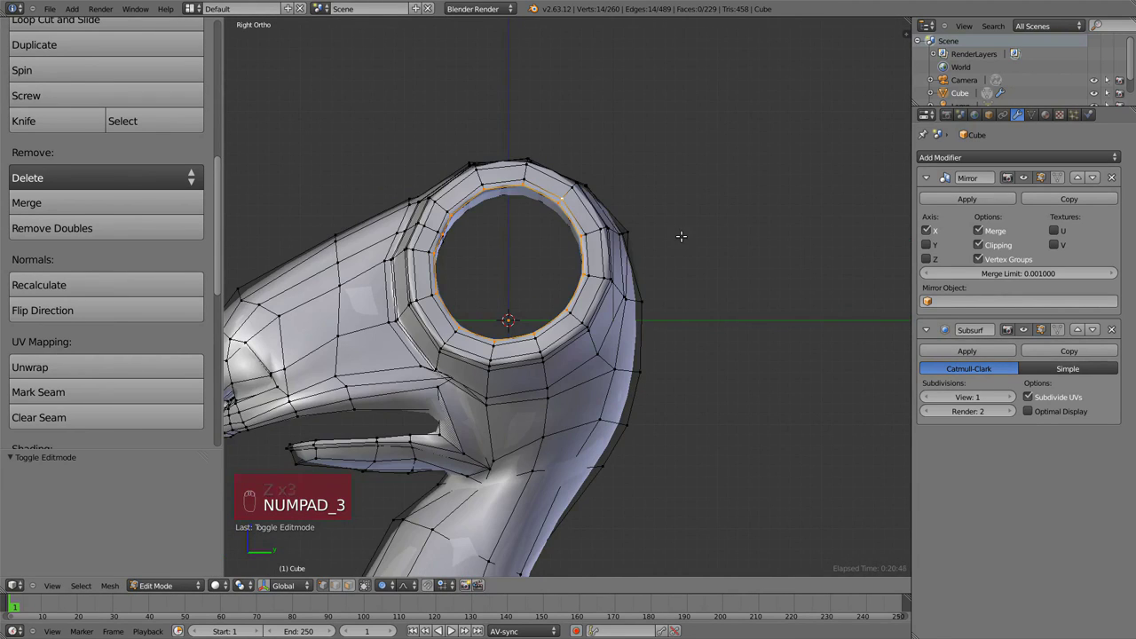
left_click(109, 585)
mouse_move(128, 506)
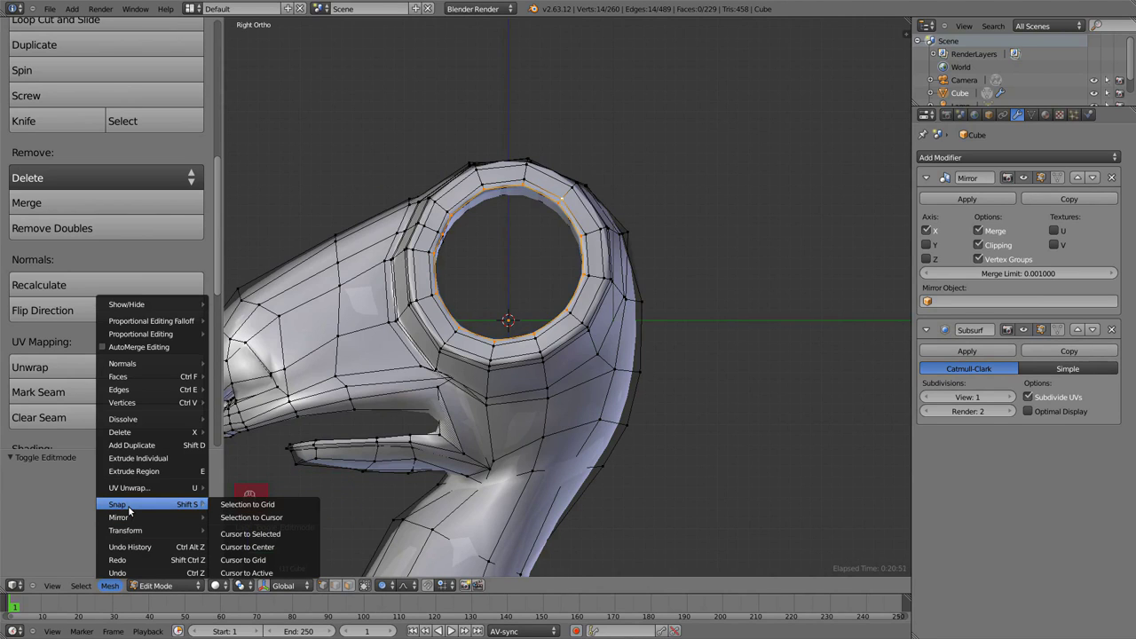
left_click(299, 534)
middle_click_drag(533, 263, 657, 284)
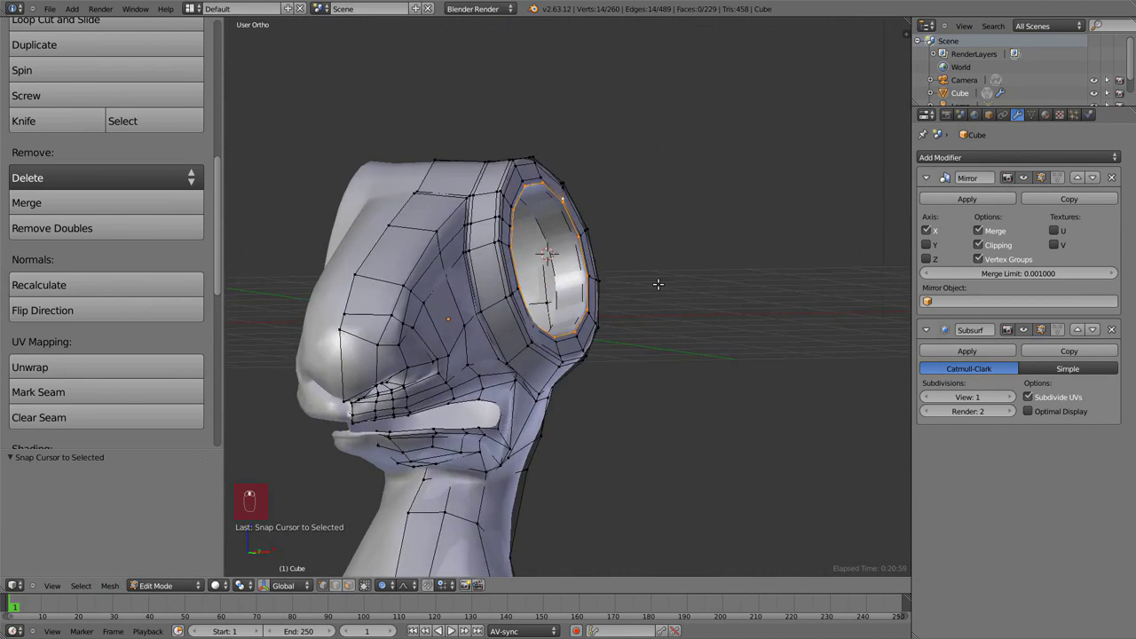
Deselect all geometry and display the head as a wireframe in front view.
key("KP_1")
key("a")
key("a")
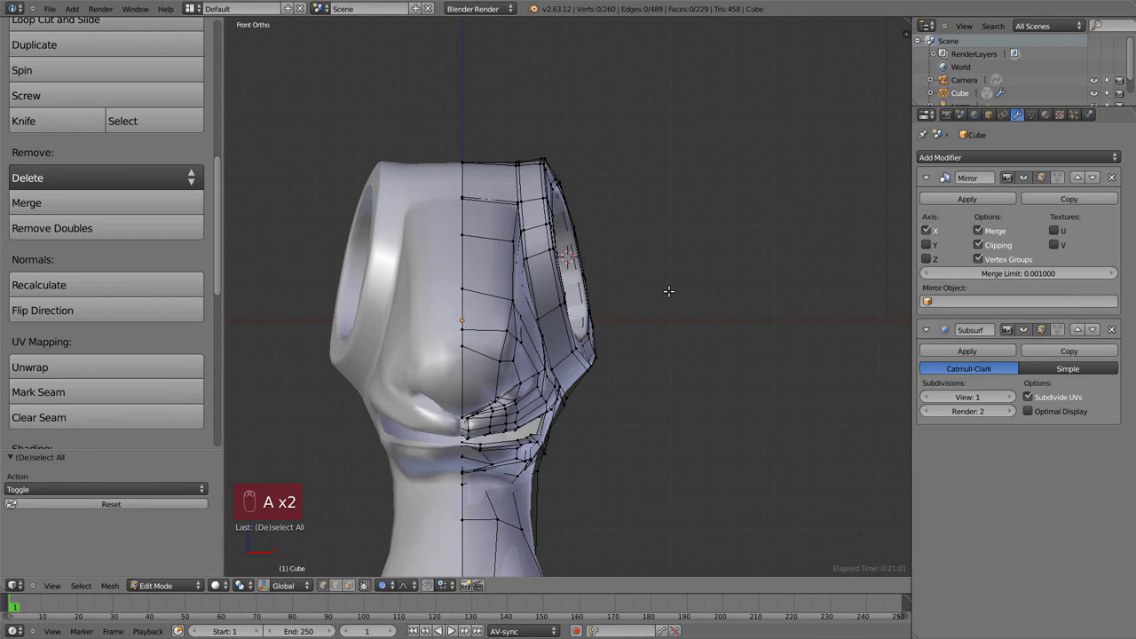
key("z")
scroll(669, 291, "down", 4)
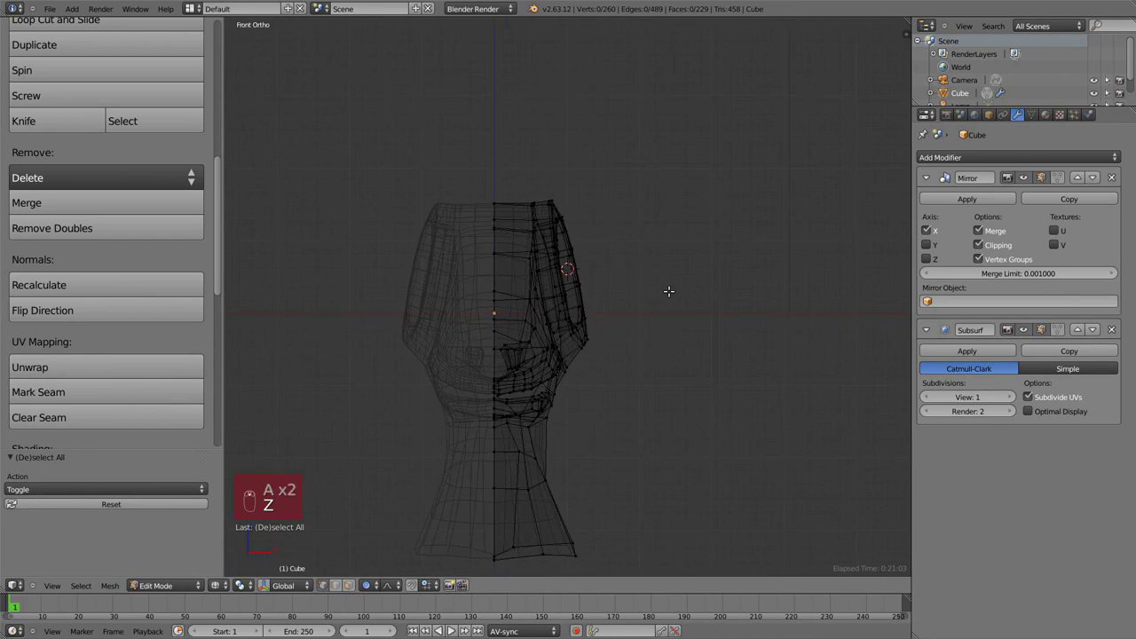
scroll(675, 297, "down", 2, "shift")
key("shift+a")
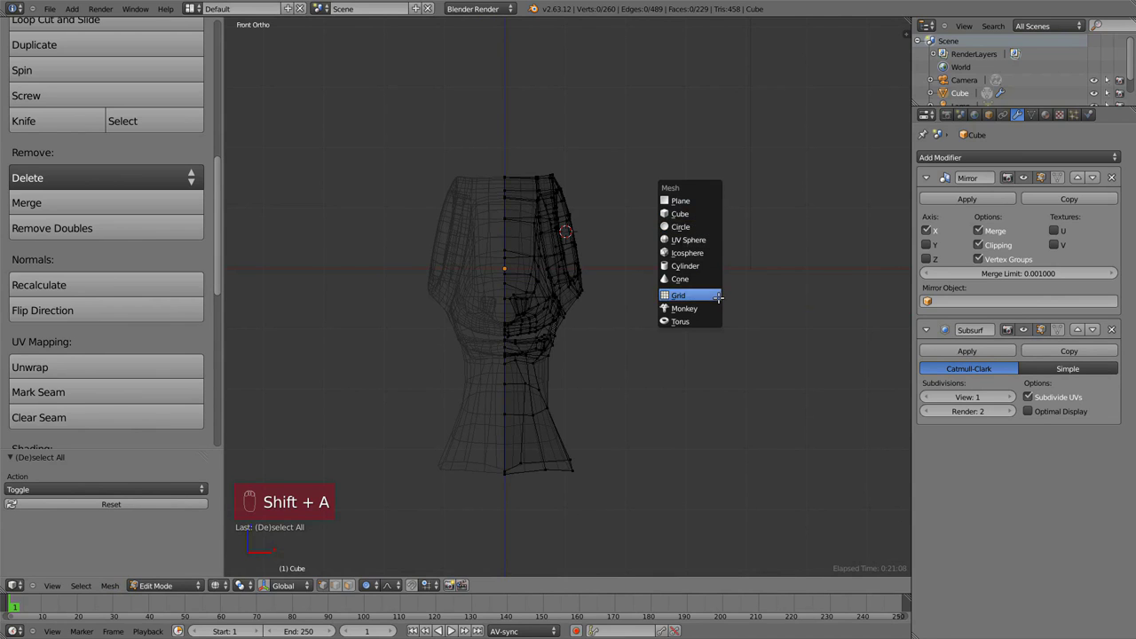
key("Tab")
key("shift+a")
mouse_move(705, 232)
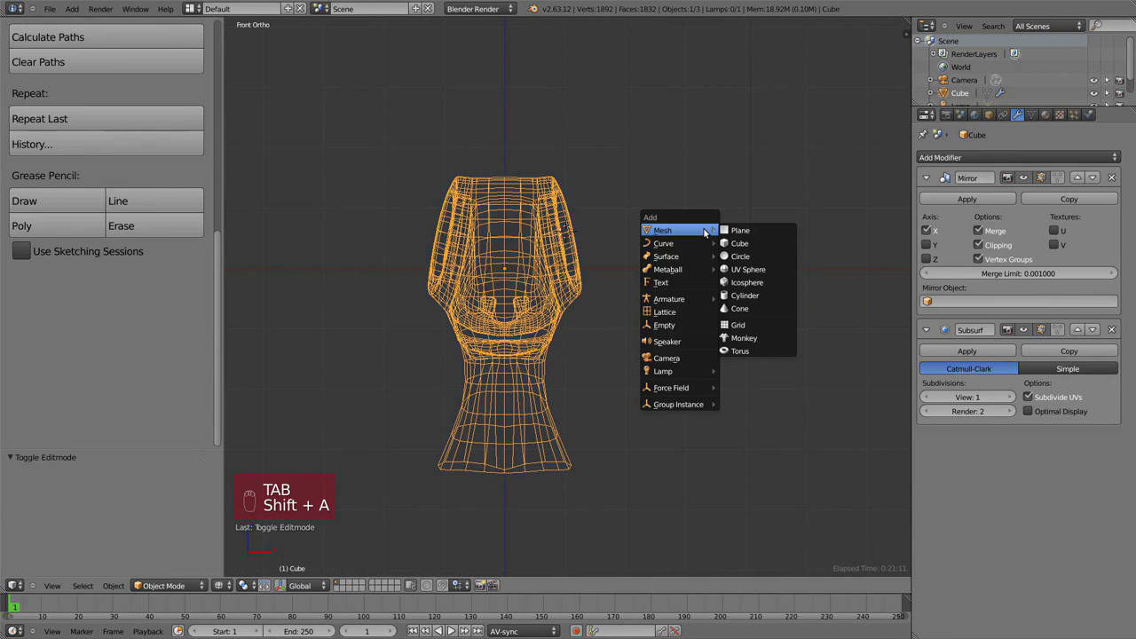
left_click(769, 270)
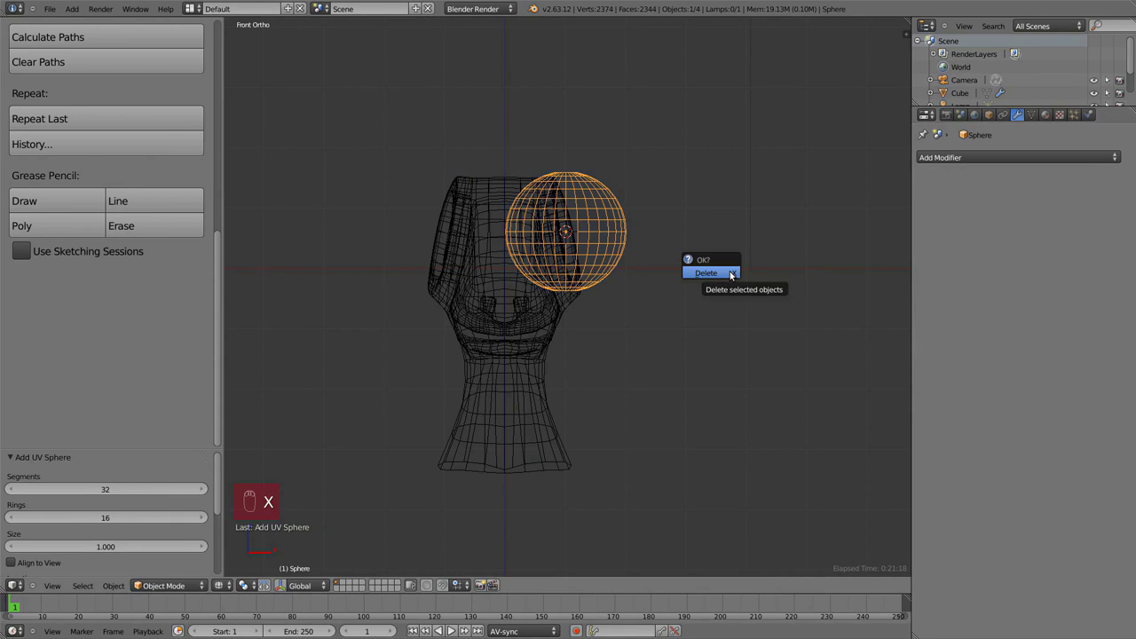
left_click(732, 273)
key("shift+a")
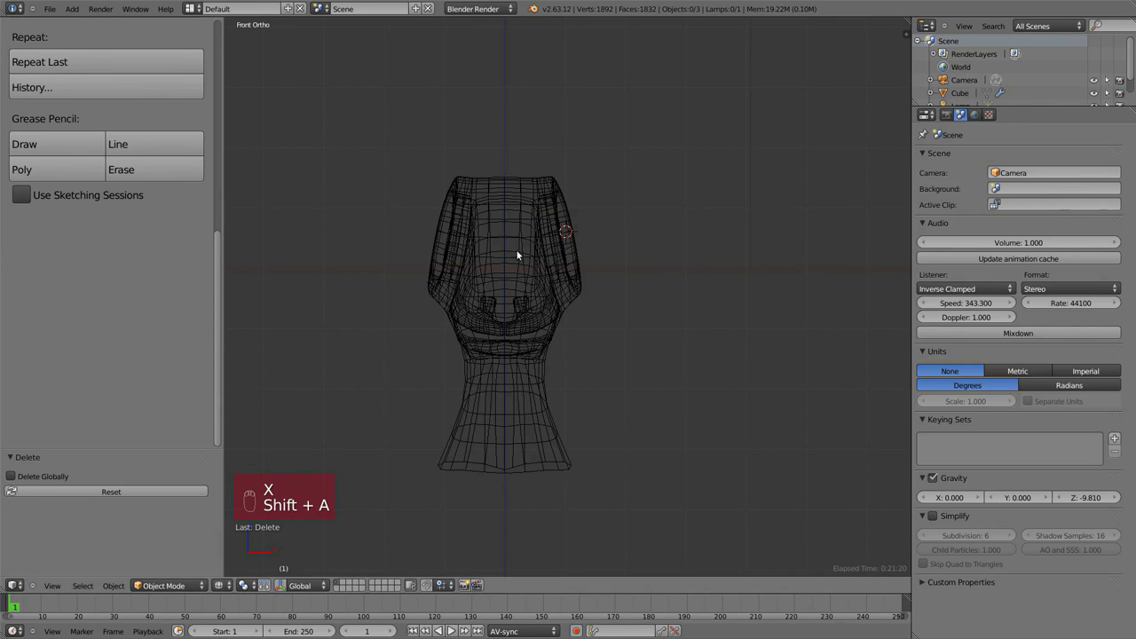
right_click(516, 252)
key("Tab")
Add a UV sphere with 12 segments and 12 rings at the 3D cursor within the head mesh.
key("shift+a")
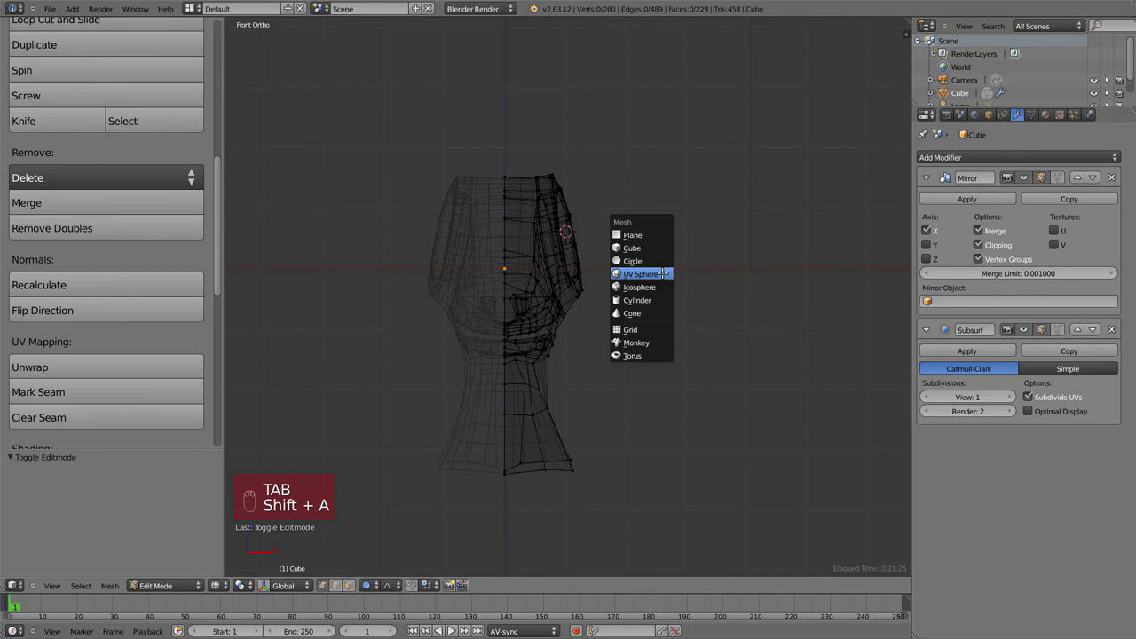
left_click(662, 273)
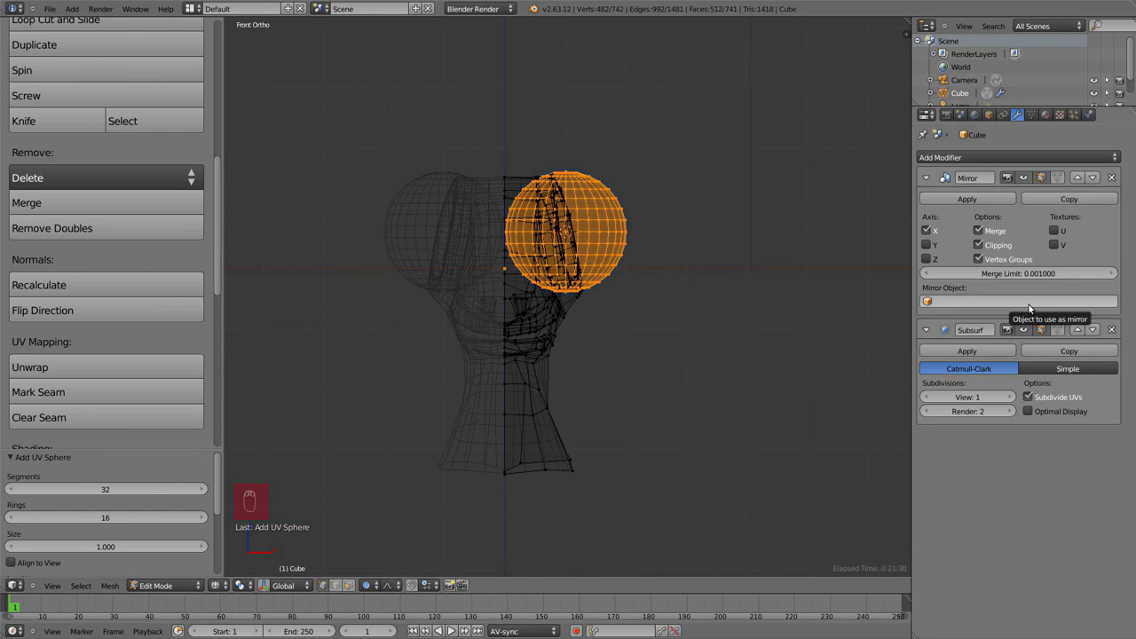
left_click_drag(159, 450, 172, 308)
middle_click_drag(172, 308, 170, 346, "ctrl")
scroll(171, 346, "up", 1)
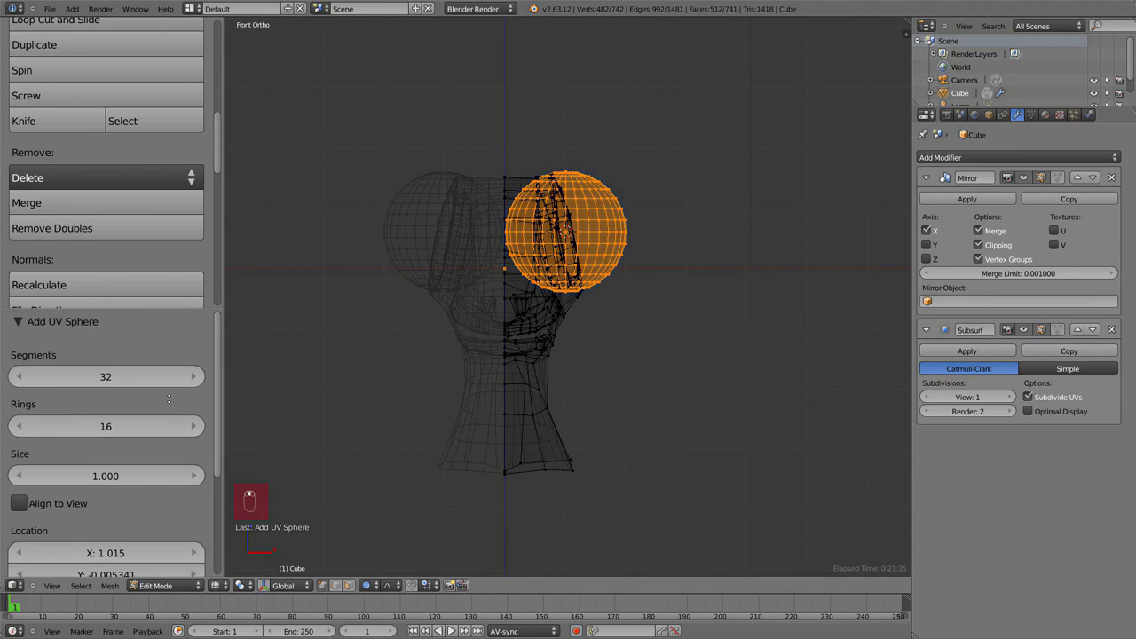
key("F6")
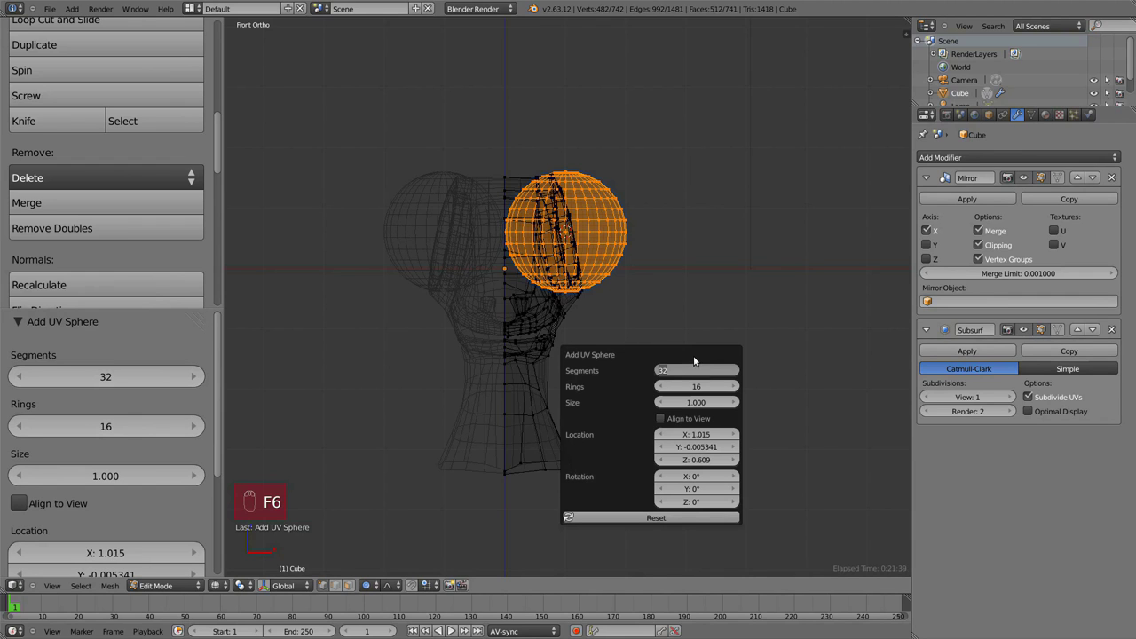
type("12")
key("Return")
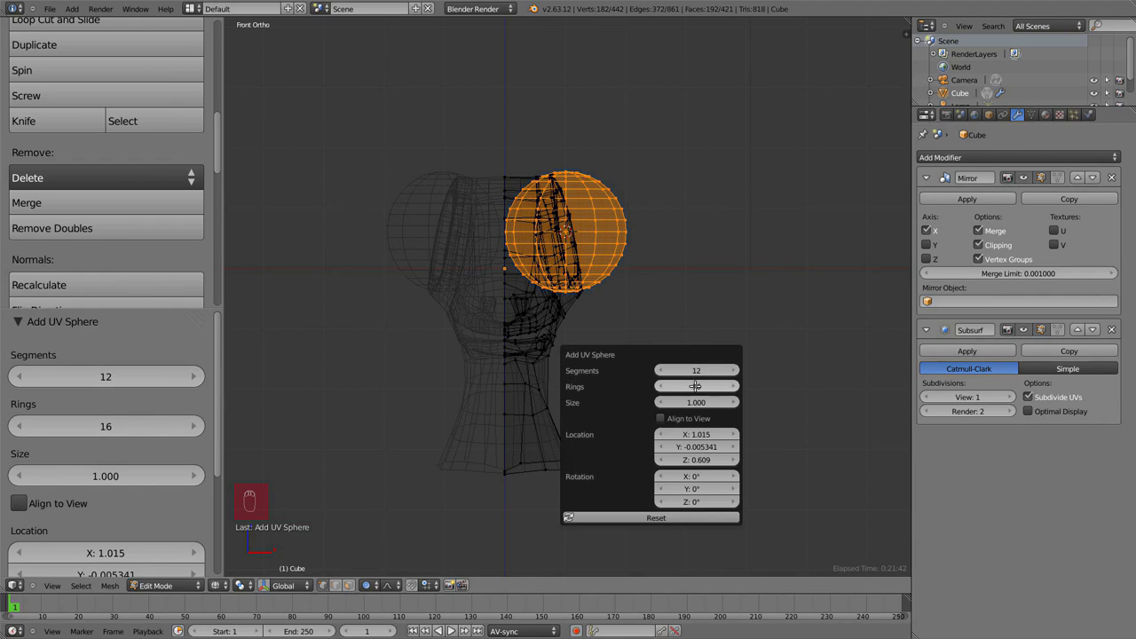
key("Return")
Align the new sphere to the front view and display the model as solid.
middle_click_drag(621, 293, 581, 253)
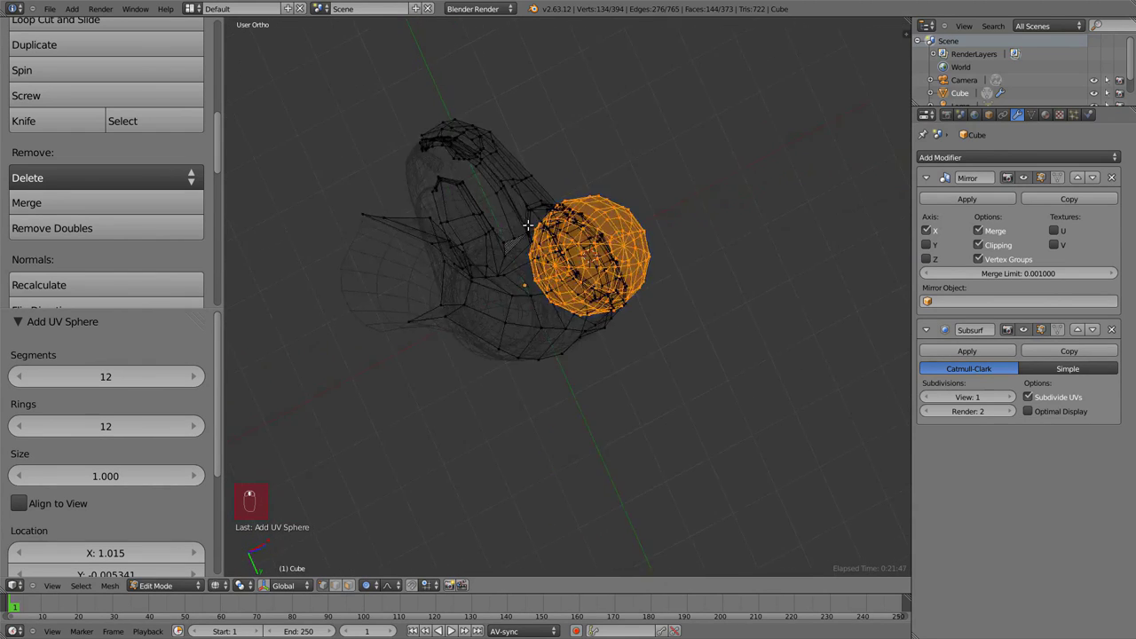
key("KP_3")
key("KP_1")
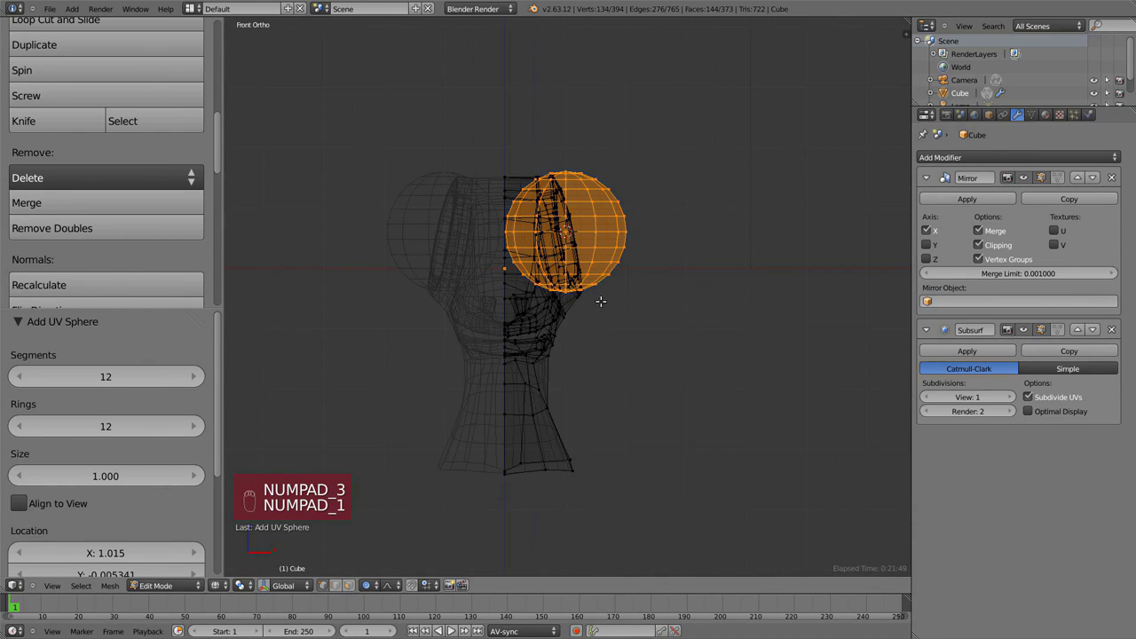
key("F6")
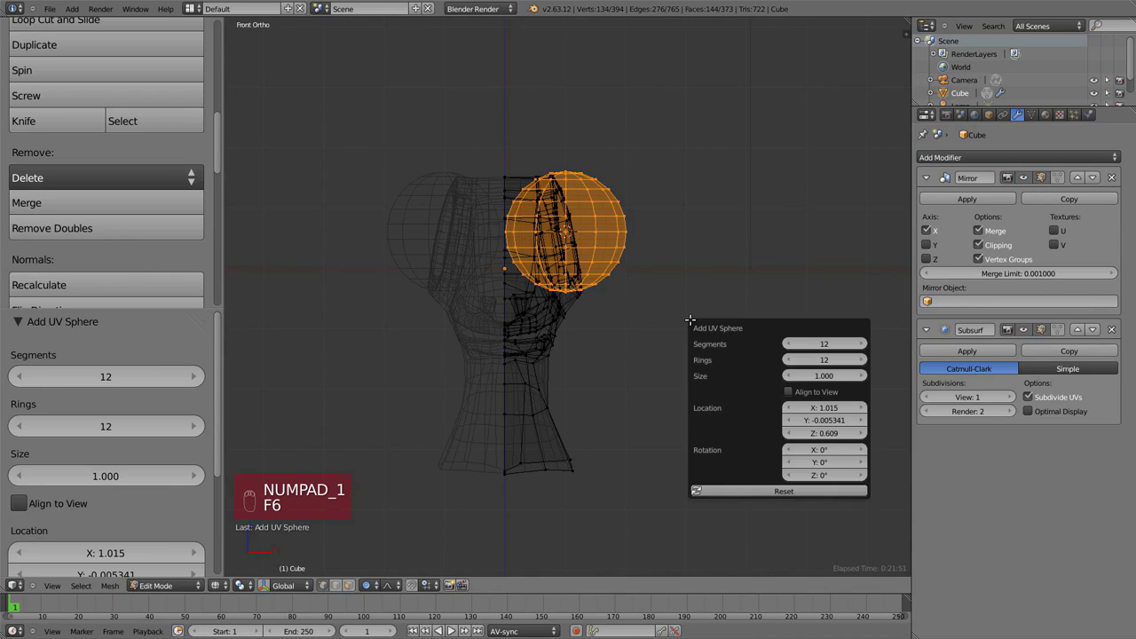
left_click(788, 391)
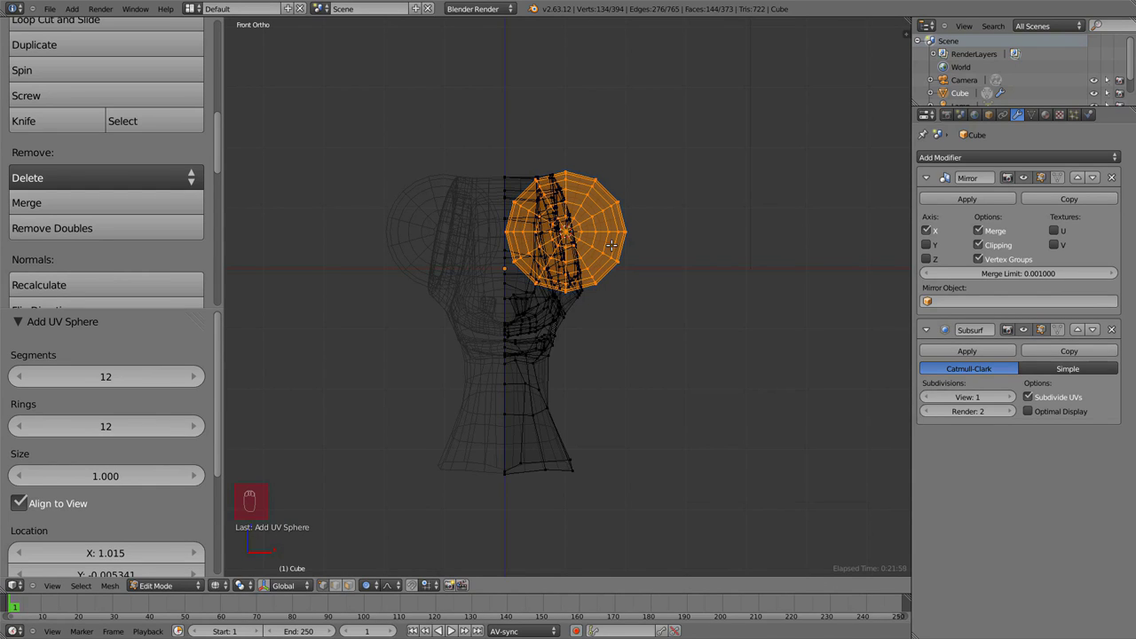
key("z")
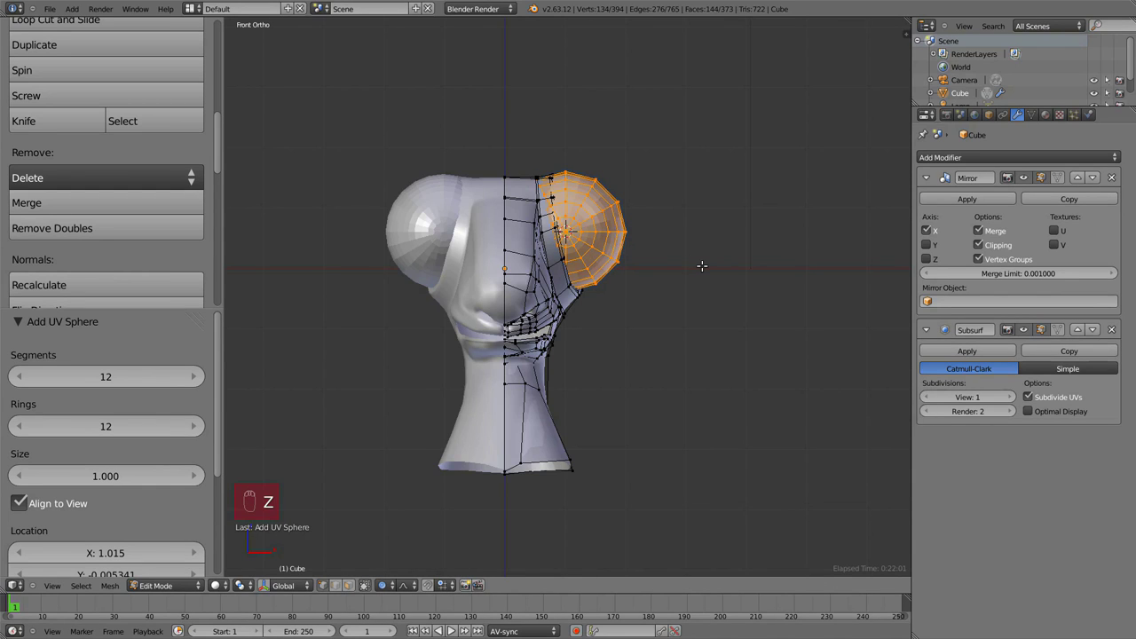
Turn off proportional editing and scale the eye sphere down to about 0.75.
scroll(723, 284, "up", 3)
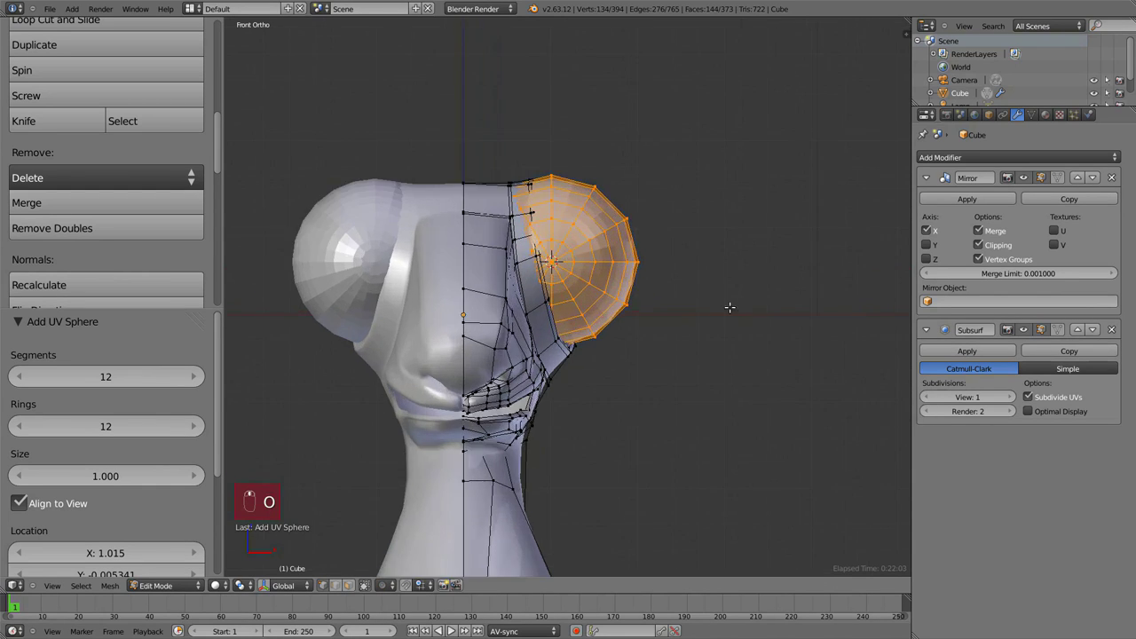
key("s")
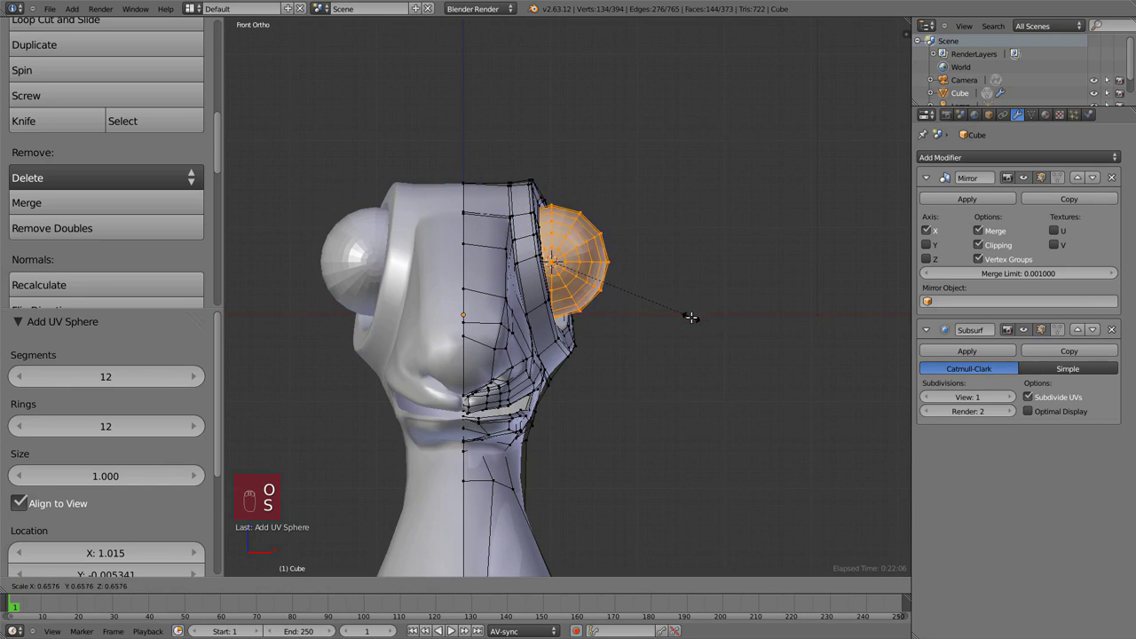
left_click(704, 327)
In side view, shift the eye sphere down about 0.05 and scale it by about 1.06 to fill the socket.
key("KP_3")
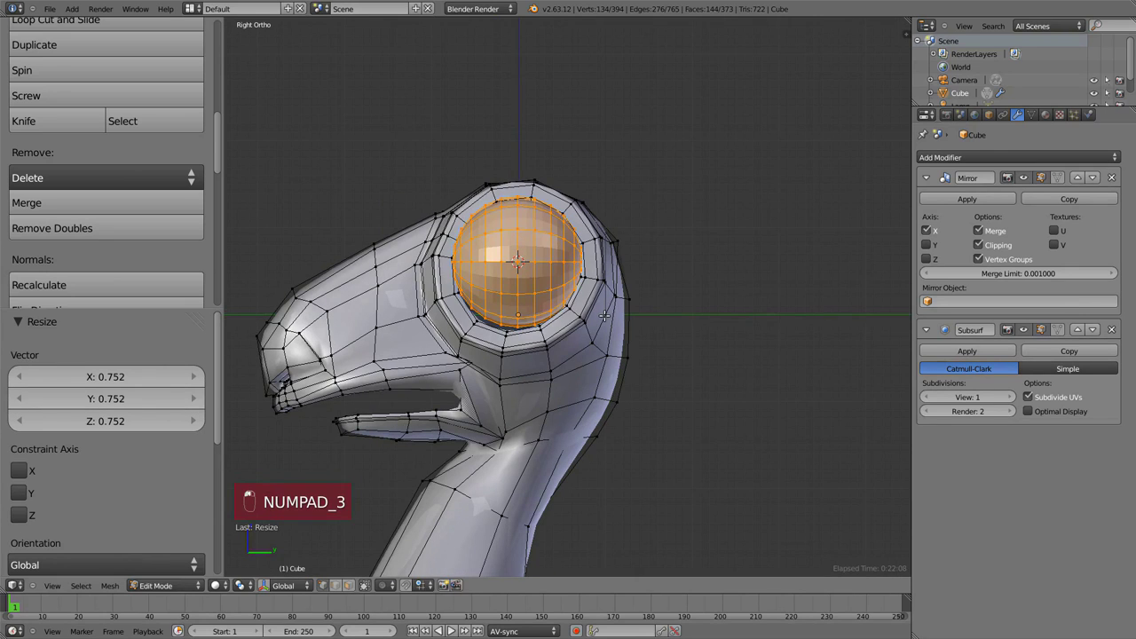
key("g")
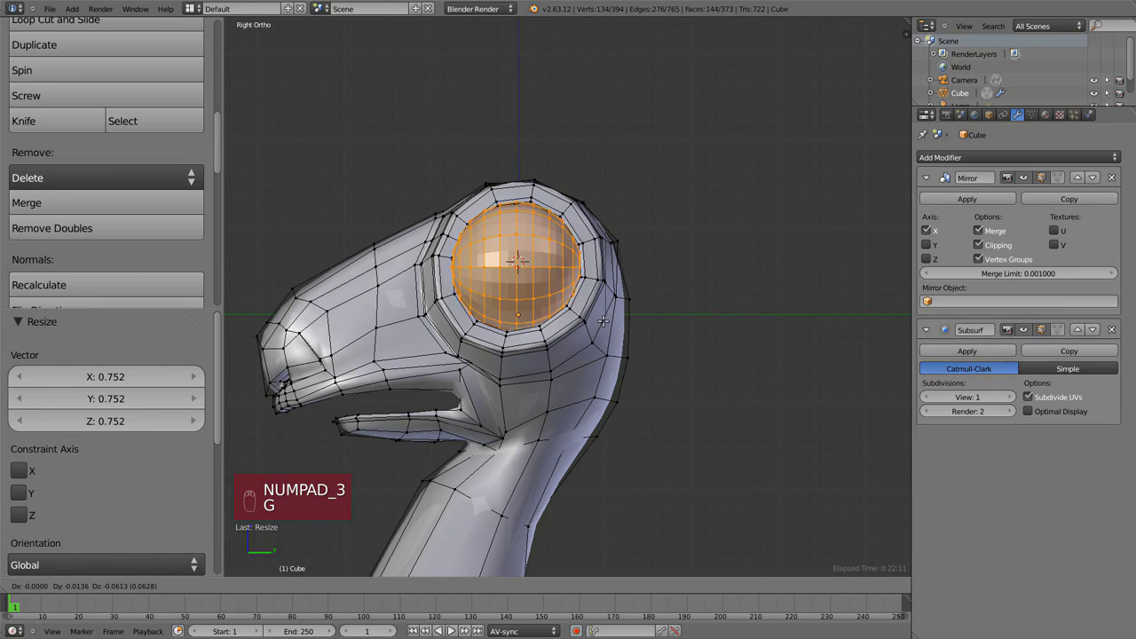
key("s")
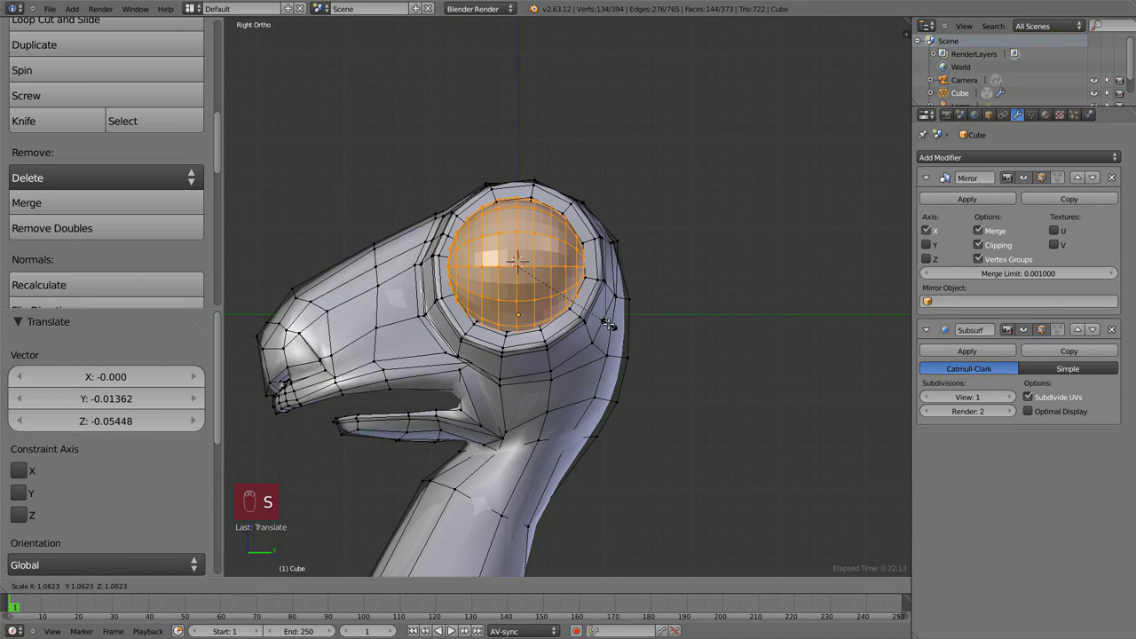
left_click(608, 325)
Seat the eye sphere in its socket by moving it along X about -0.204 and back about 0.054.
key("KP_1")
middle_click_drag(604, 300, 583, 284)
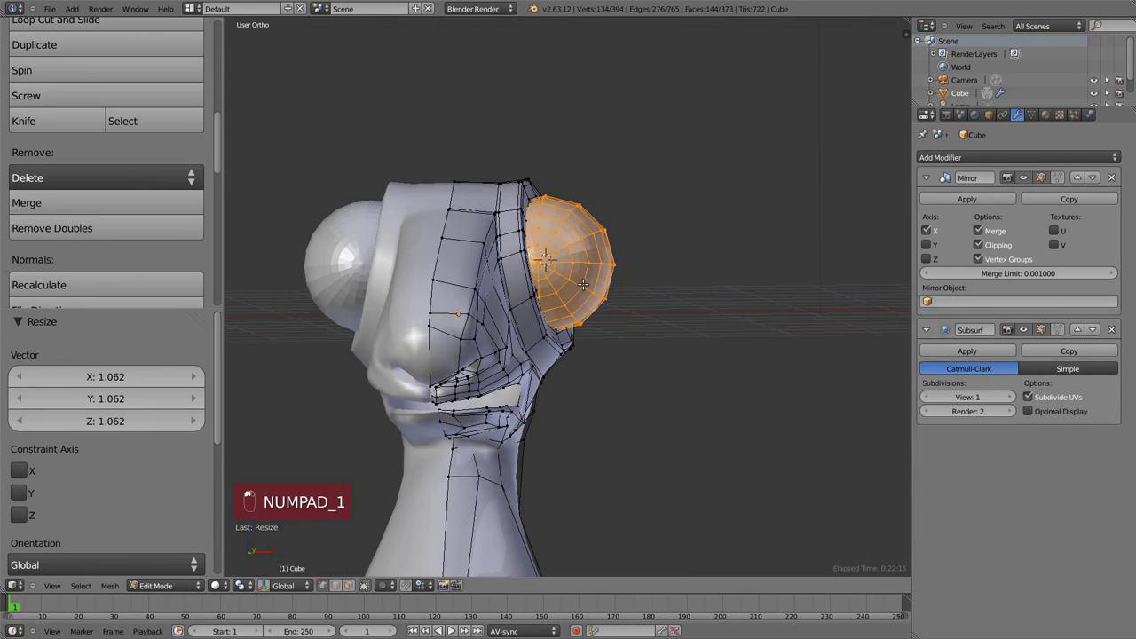
key("KP_1")
key("Tab")
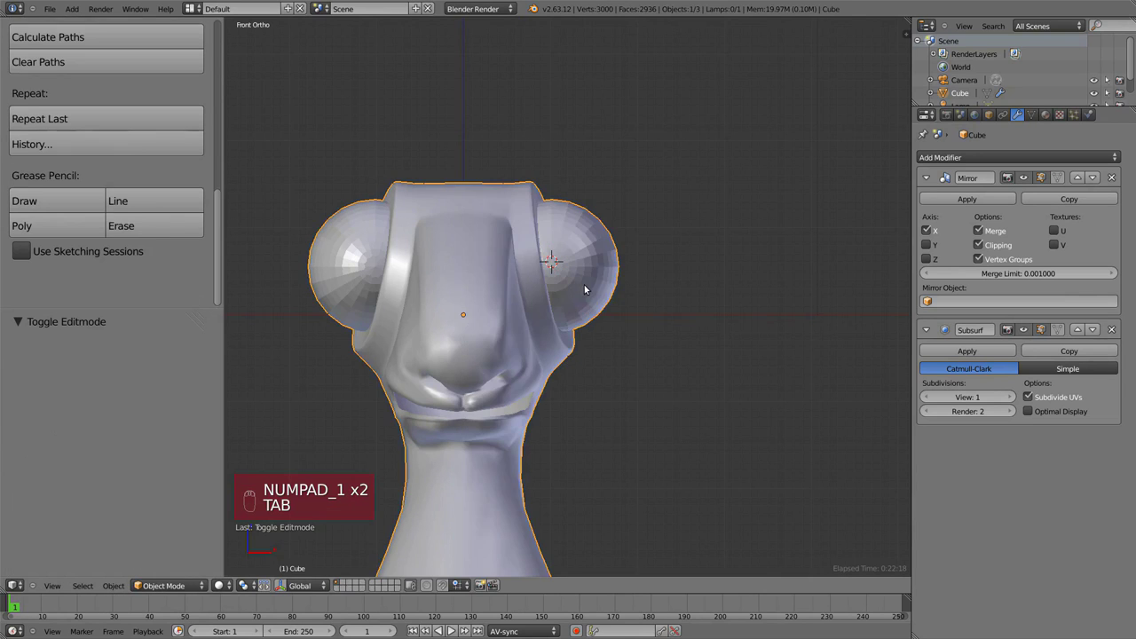
key("Tab")
key("g")
left_click(604, 279)
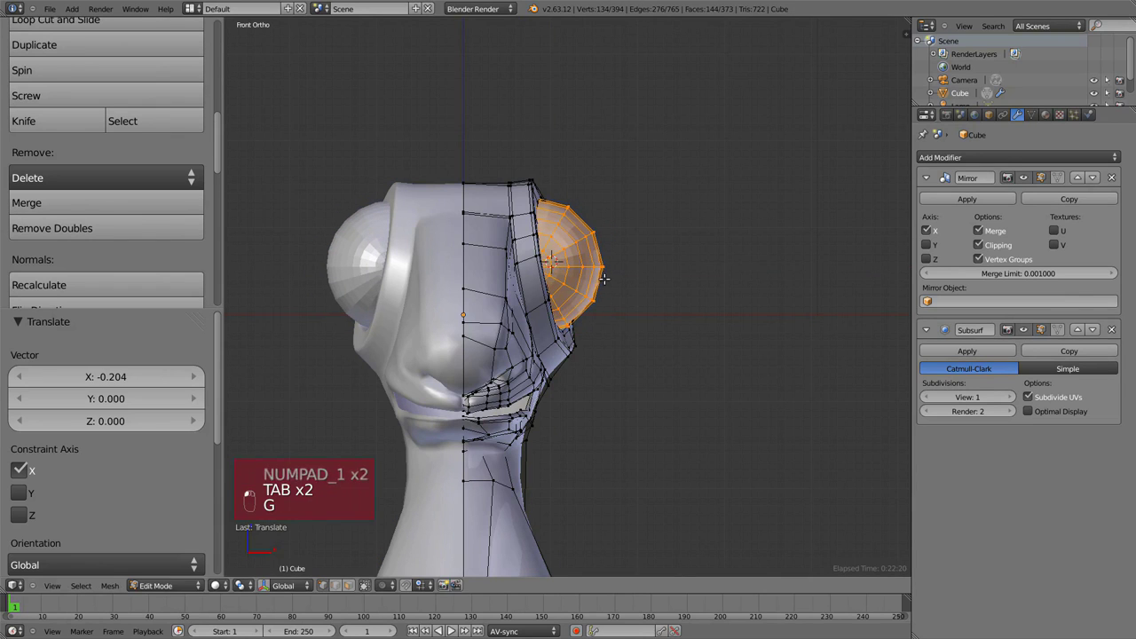
key("g")
key("x")
left_click(610, 279)
Examine the eye sphere's fit in the socket from the side and front, in wireframe and solid display.
key("KP_3")
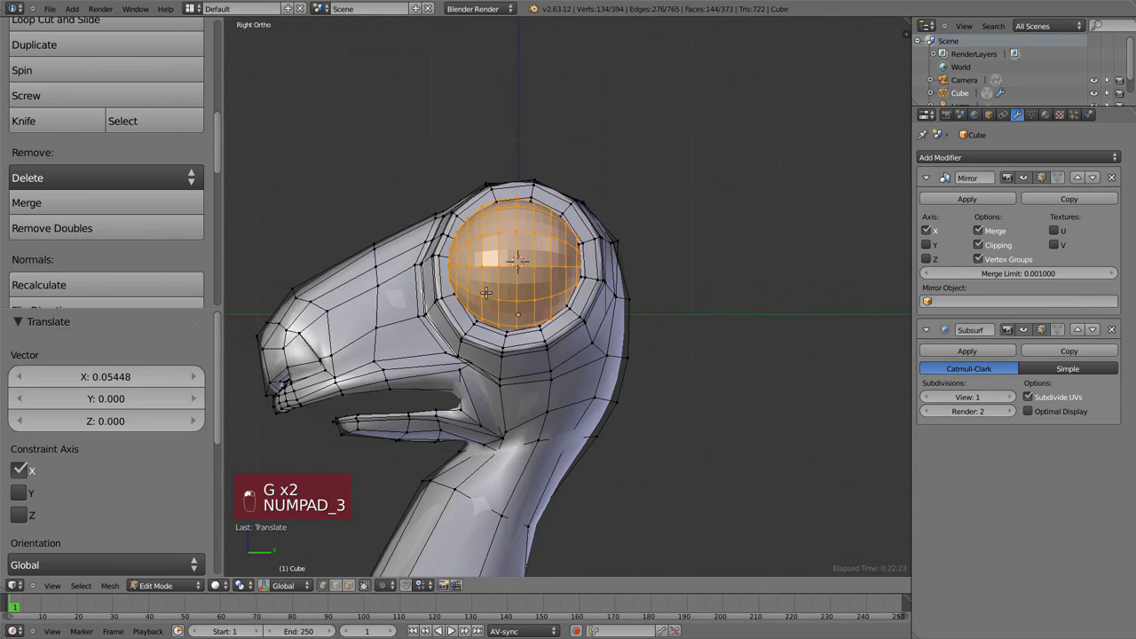
scroll(533, 238, "up", 3)
key("z")
mouse_move(494, 253)
middle_mouse_down()
mouse_move(431, 349)
mouse_move(448, 252)
middle_mouse_up()
key("KP_1")
scroll(629, 287, "down", 2)
key("z")
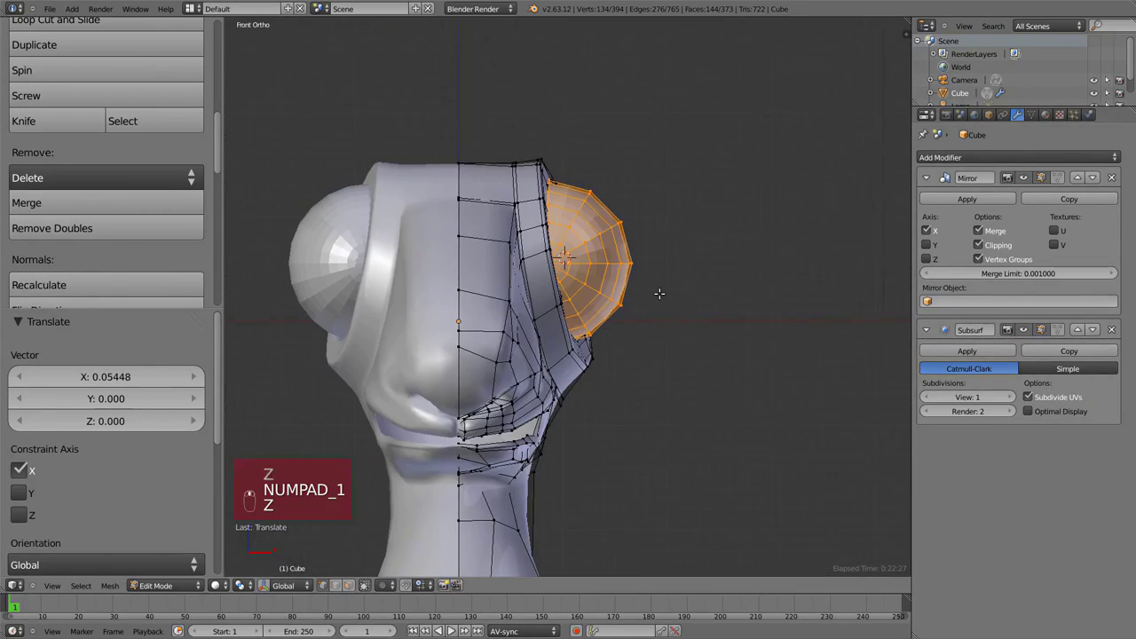
Separate the selected eye sphere from the head into its own object and return to Object Mode.
key("z")
key("p")
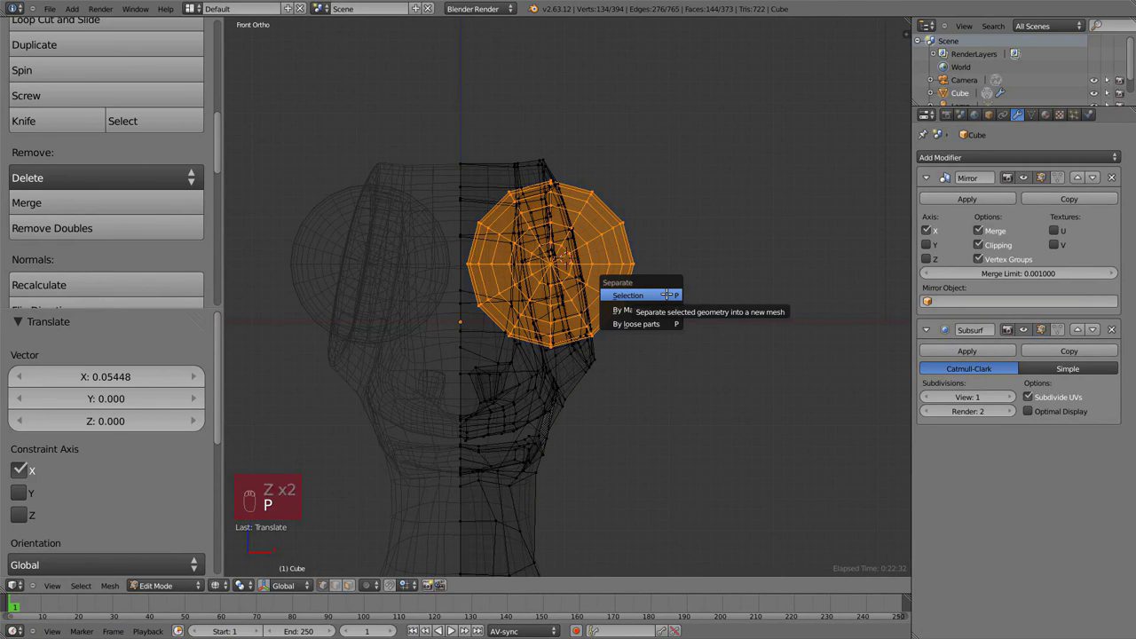
left_click(667, 294)
key("Tab")
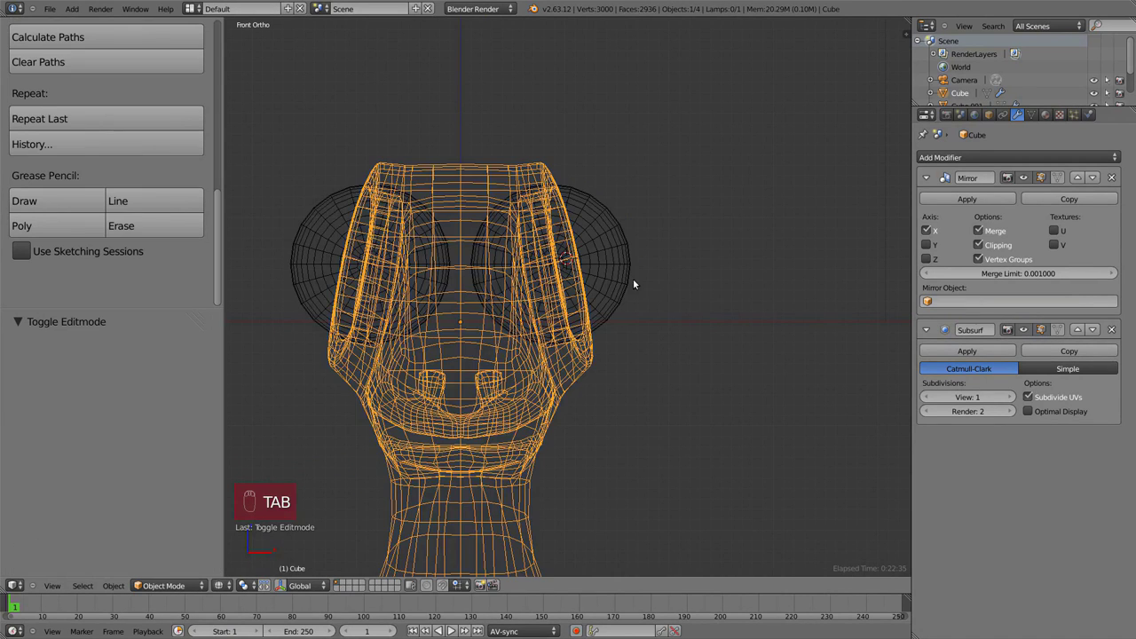
Select the separated eyes, disable Clipping in their Mirror modifier, and test moving the eye mesh in Edit Mode.
right_click(627, 266)
key("Tab")
key("g")
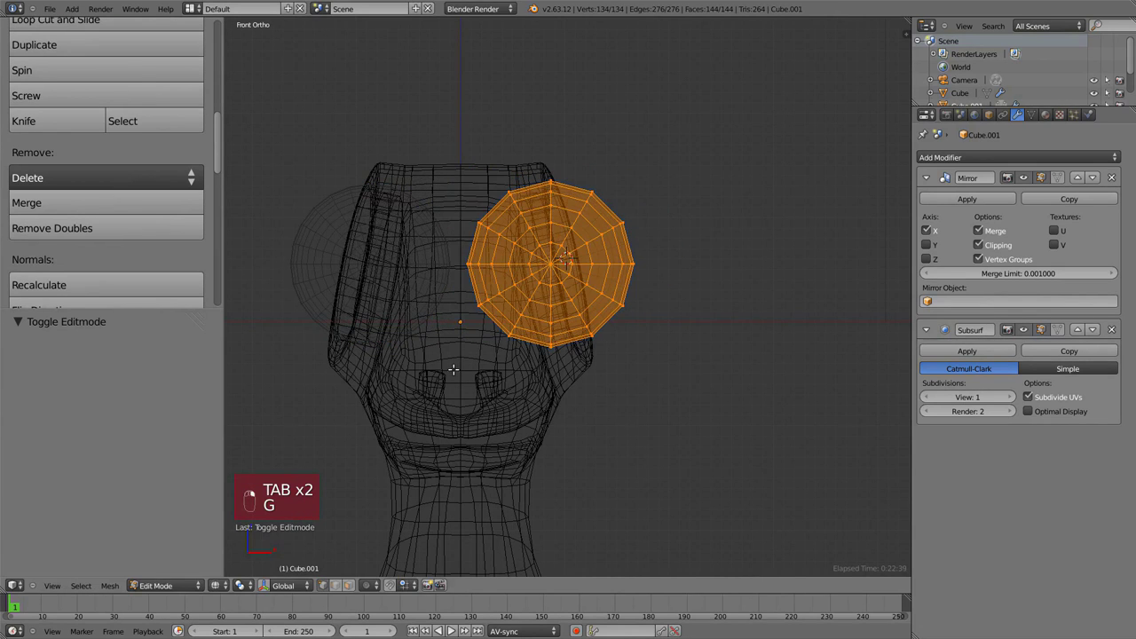
key("g")
right_click(688, 274)
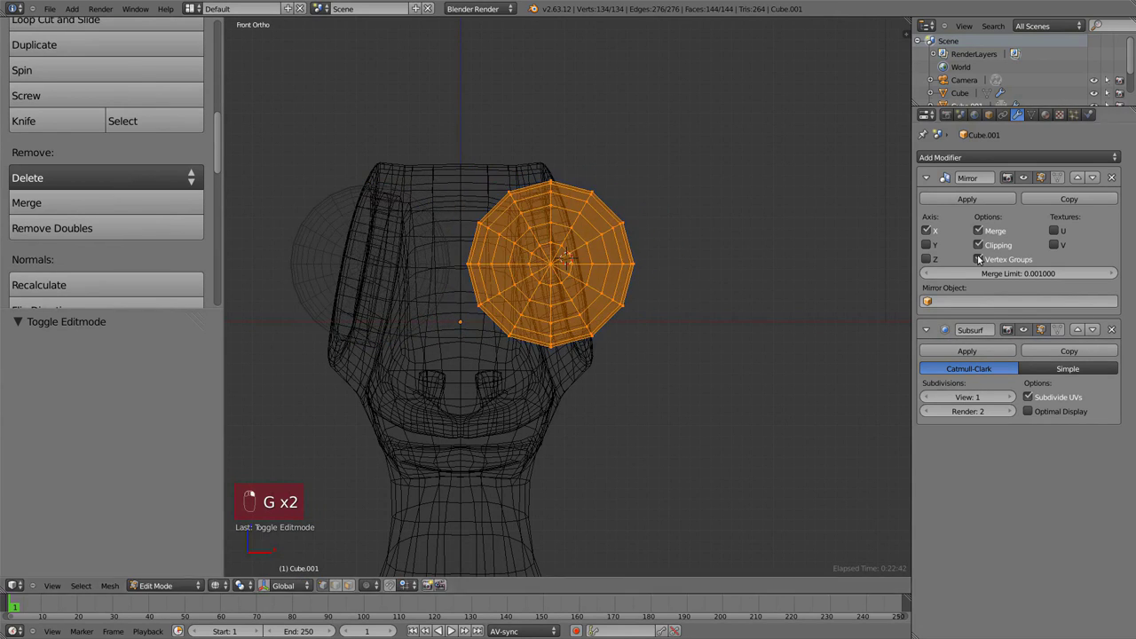
key("g")
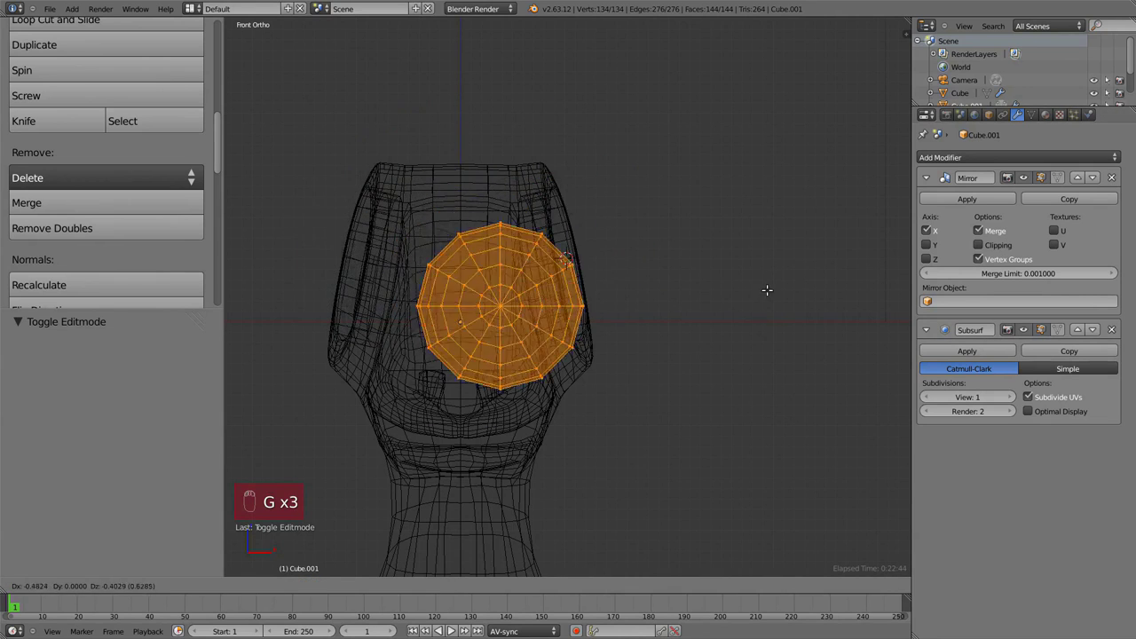
right_click(765, 287)
Apply smooth shading to the eyeball mesh and view it solid in Object Mode.
key("z")
key("r")
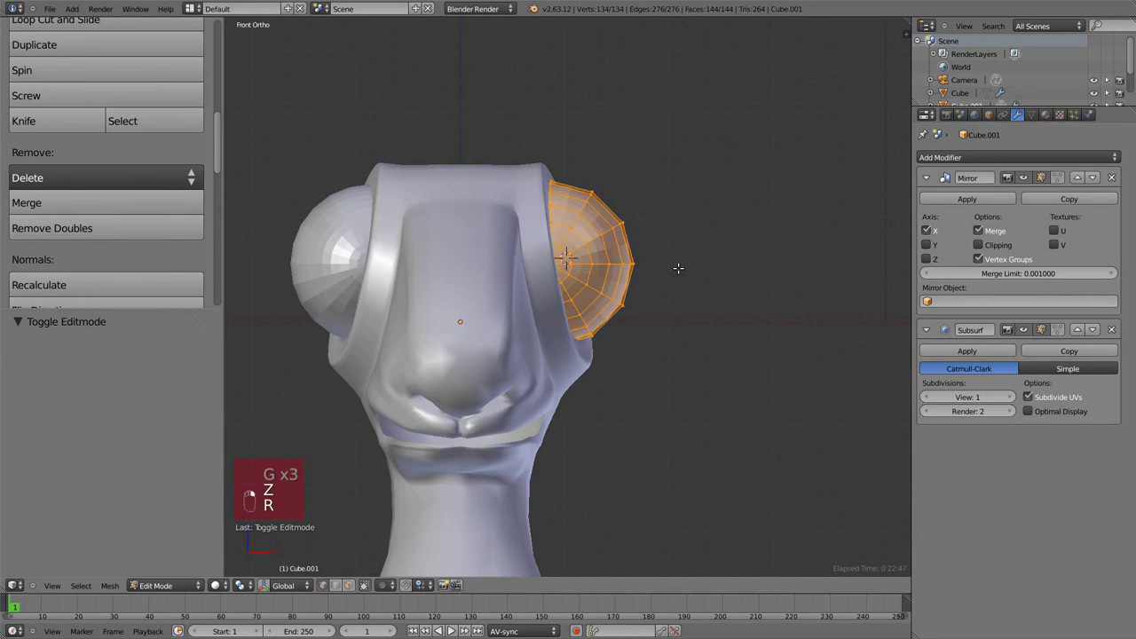
right_click(678, 268)
key("w")
left_click(754, 259)
key("Tab")
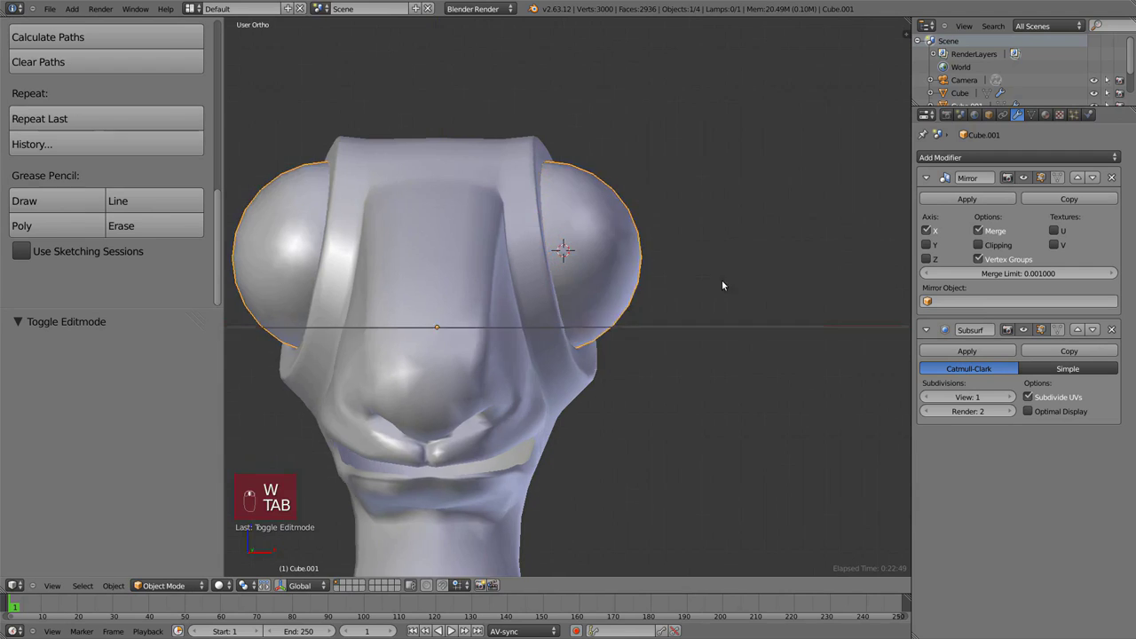
In Edit Mode, select an edge loop around the front pole of the eyeball.
key("KP_3")
key("KP_1")
key("Tab")
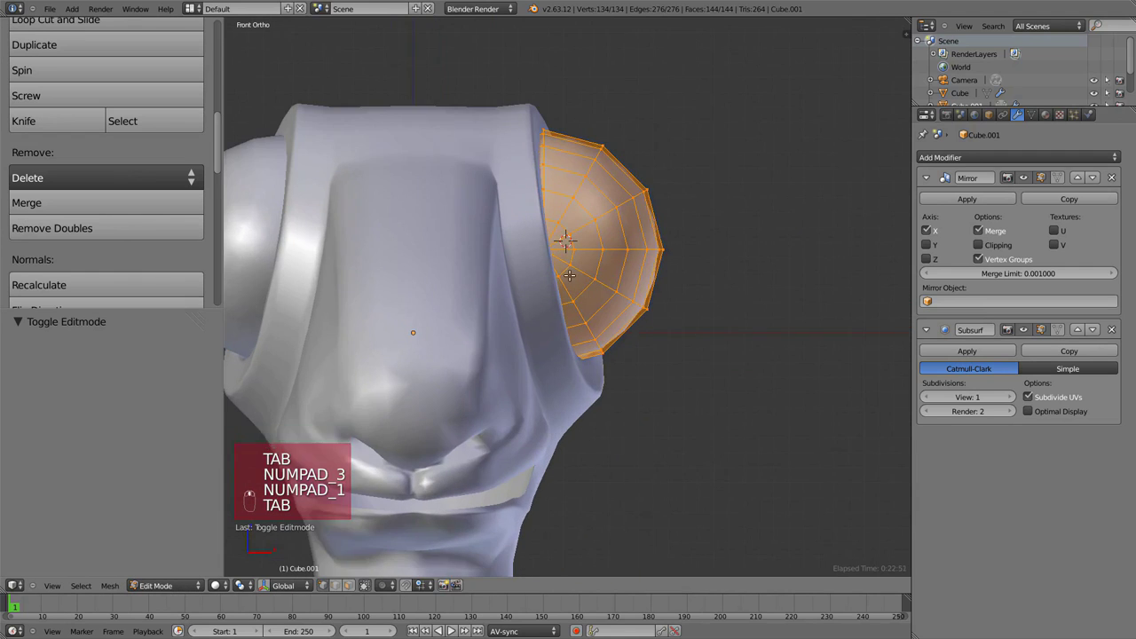
scroll(569, 275, "up", 3)
right_click(481, 208, "alt")
middle_click_drag(481, 208, 650, 279)
scroll(646, 262, "down", 2)
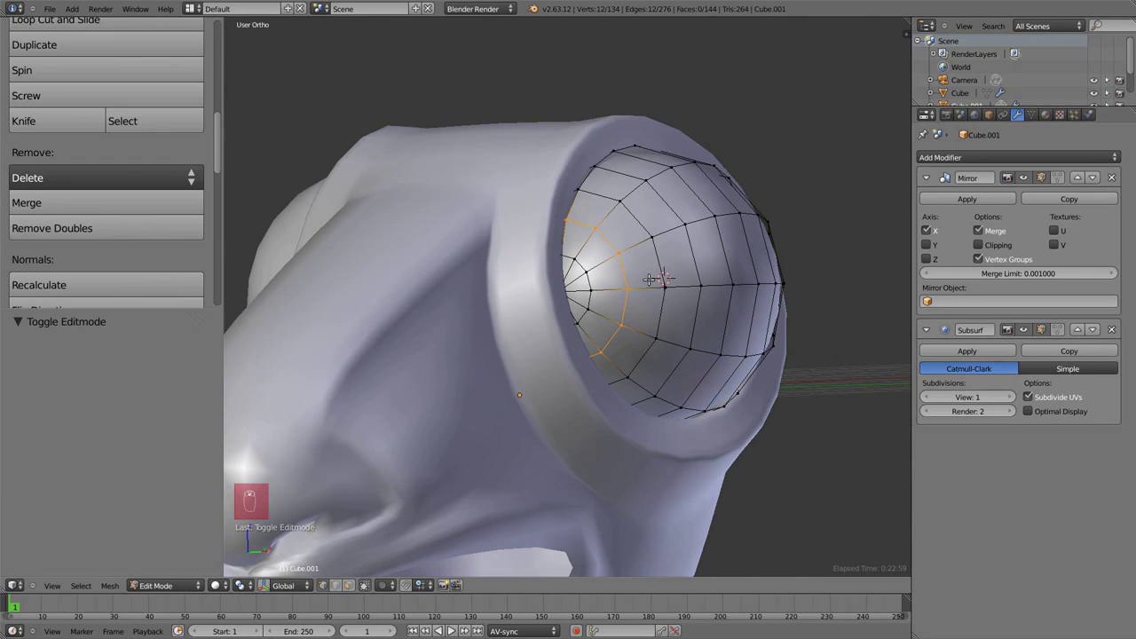
Switch to face selection and select the two rings of faces around the eyeball's front pole.
key("ctrl+Tab")
left_click(626, 312)
key("z")
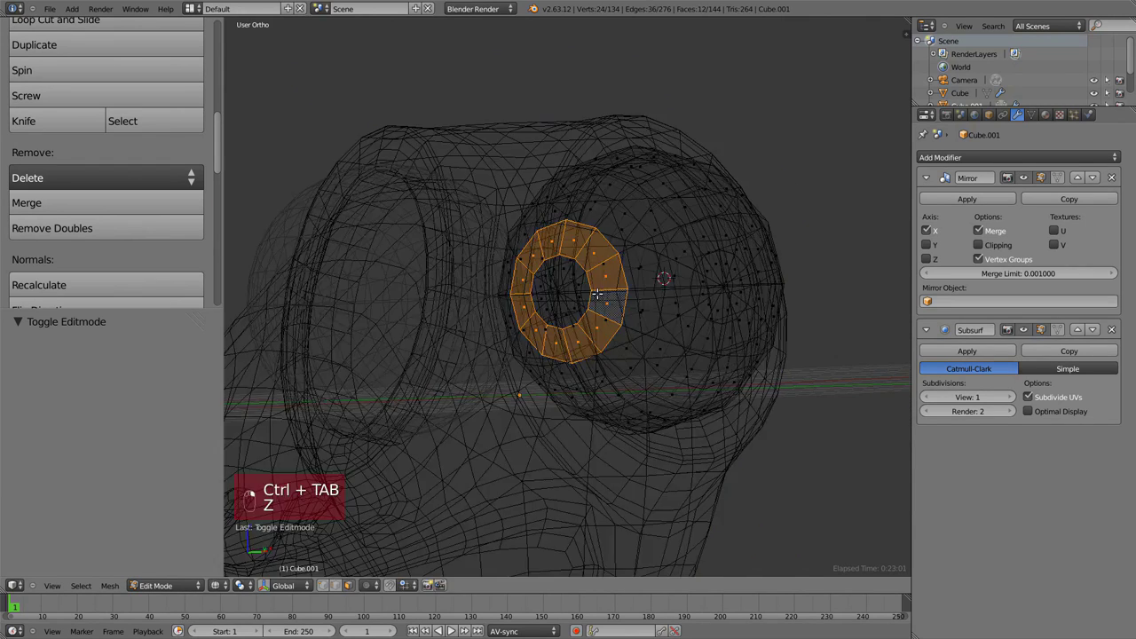
right_click(560, 296)
mouse_move(560, 296)
middle_mouse_down()
mouse_move(581, 298)
mouse_move(672, 257)
mouse_move(662, 272)
mouse_move(565, 276)
middle_mouse_up()
key("z")
scroll(583, 291, "up", 2)
key("c")
left_click(582, 289)
right_click(582, 288)
key("z")
key("z")
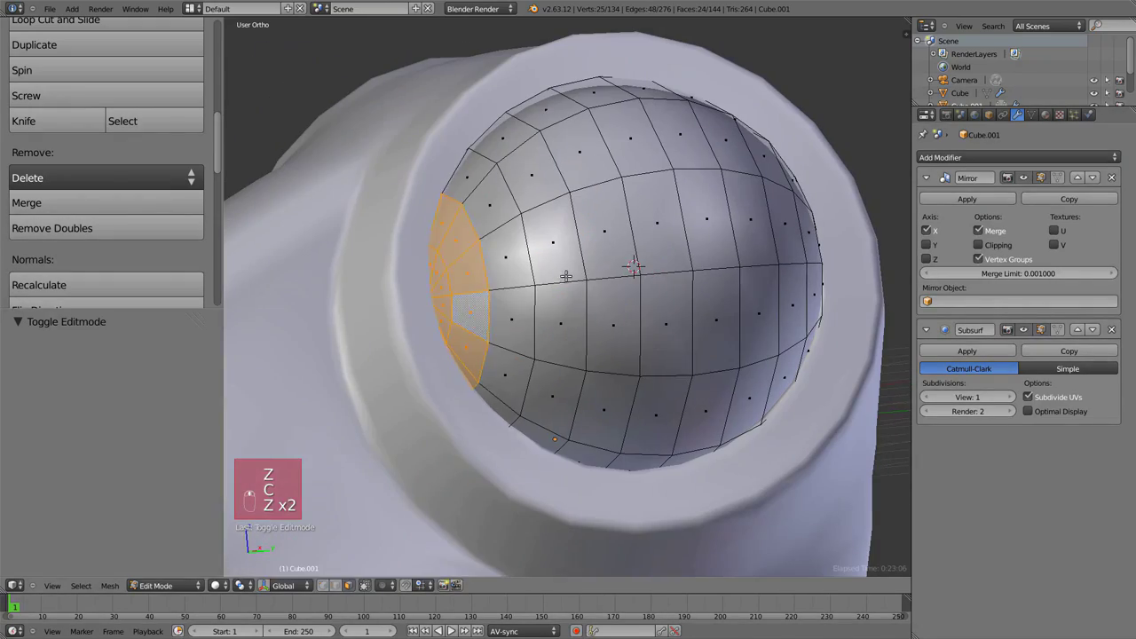
Try extruding the faces at the eyeball's front pole in place, examine the result, and undo the extrusion.
key("e")
right_click(559, 286)
key("Tab")
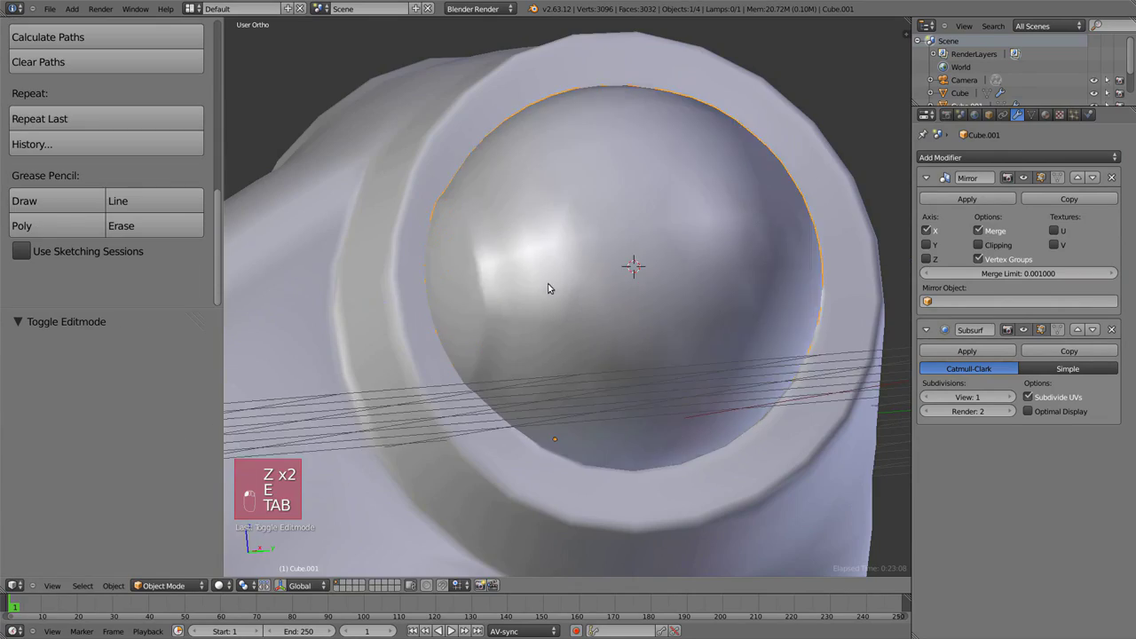
key("KP_3")
key("KP_1")
key("Tab")
middle_click_drag(692, 294, 573, 327)
key("Tab")
key("KP_3")
key("Tab")
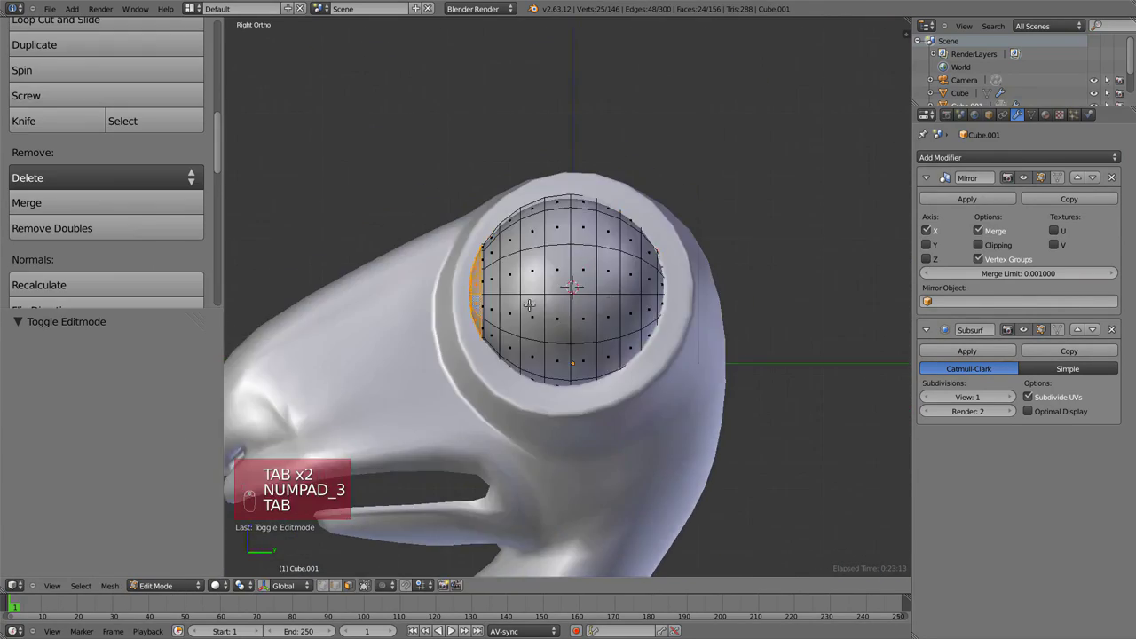
scroll(609, 284, "up", 5)
key("ctrl+z")
key("ctrl+z")
key("ctrl+z")
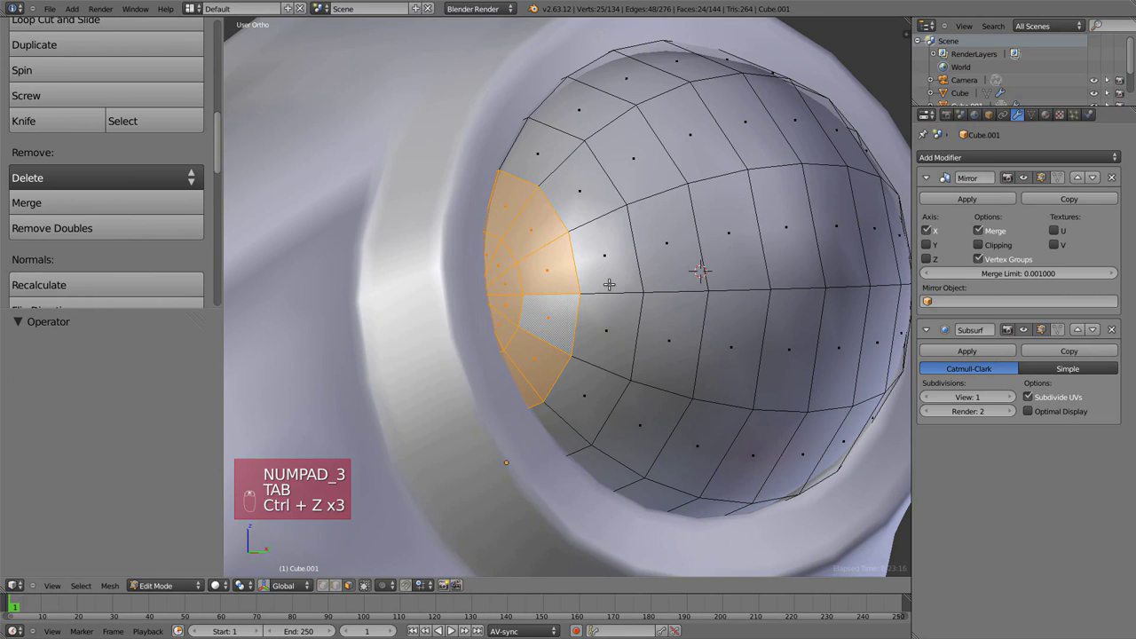
Clear the selection, switch to vertex selection, and select the second edge loop around the eyeball's front pole.
key("a")
key("ctrl+Tab")
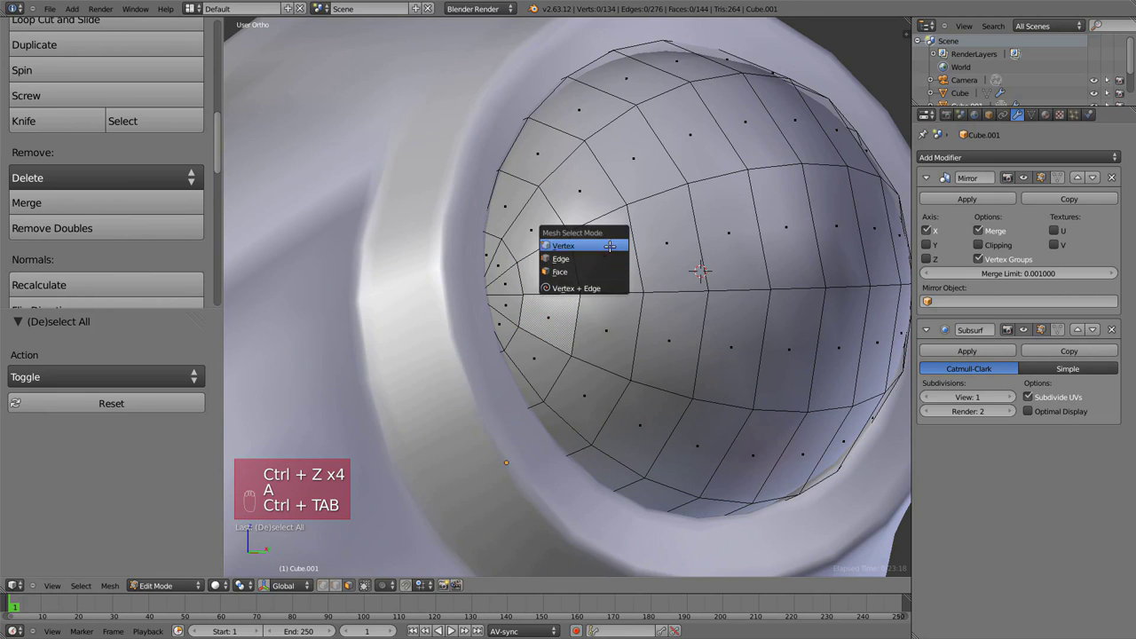
left_click(590, 247)
right_click(575, 256, "alt")
key("z")
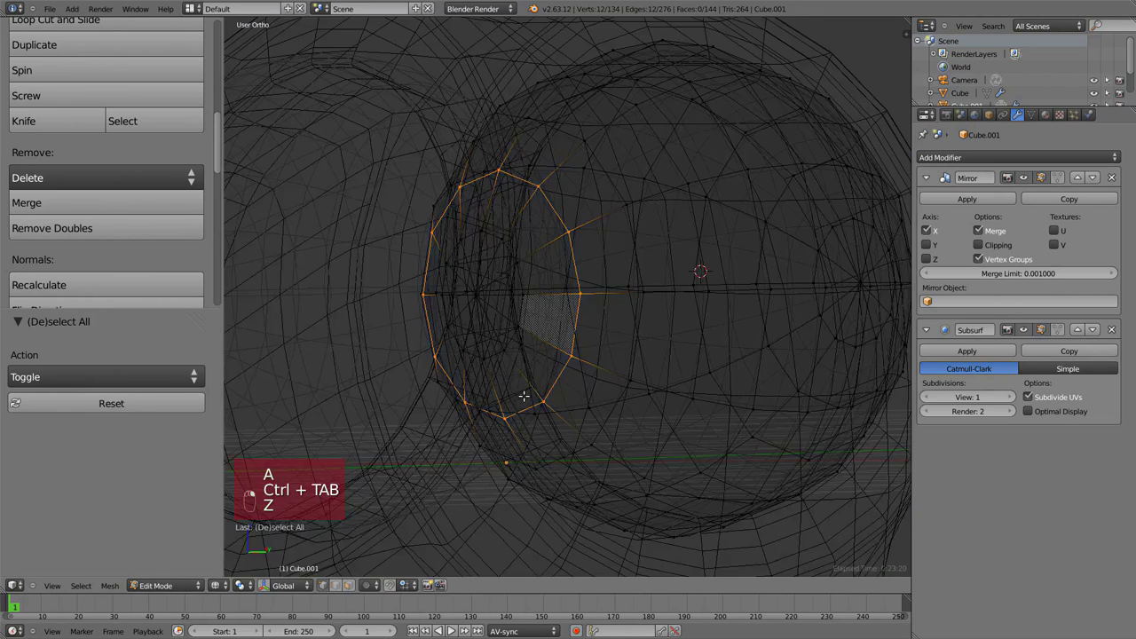
key("z")
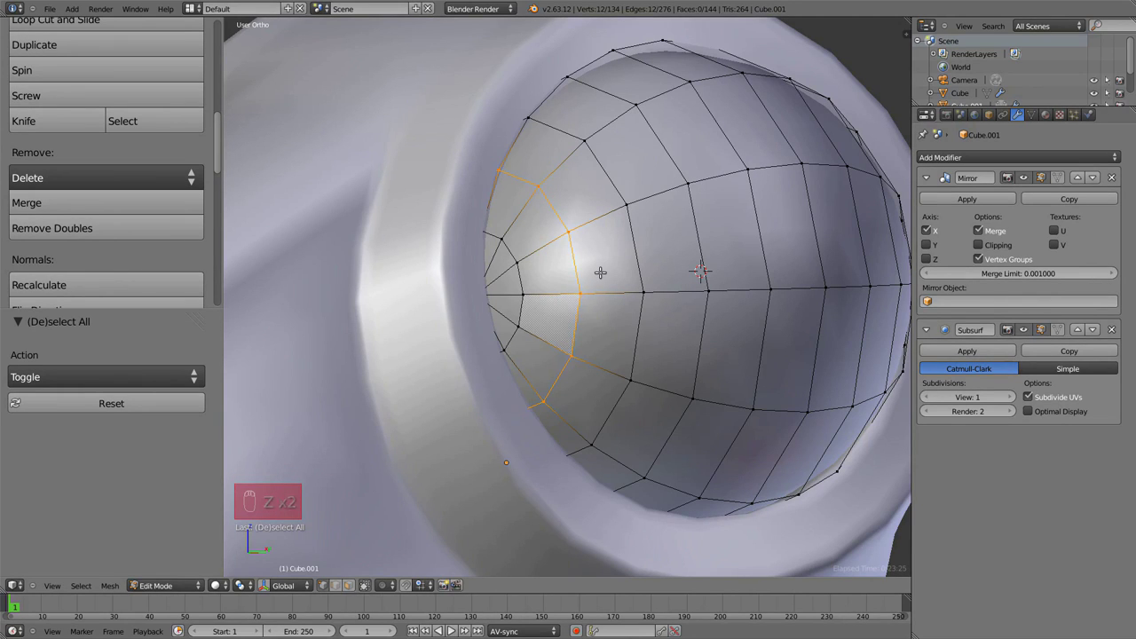
Rip the selected edge loop in place to separate the pupil patch from the rest of the eyeball.
key("v")
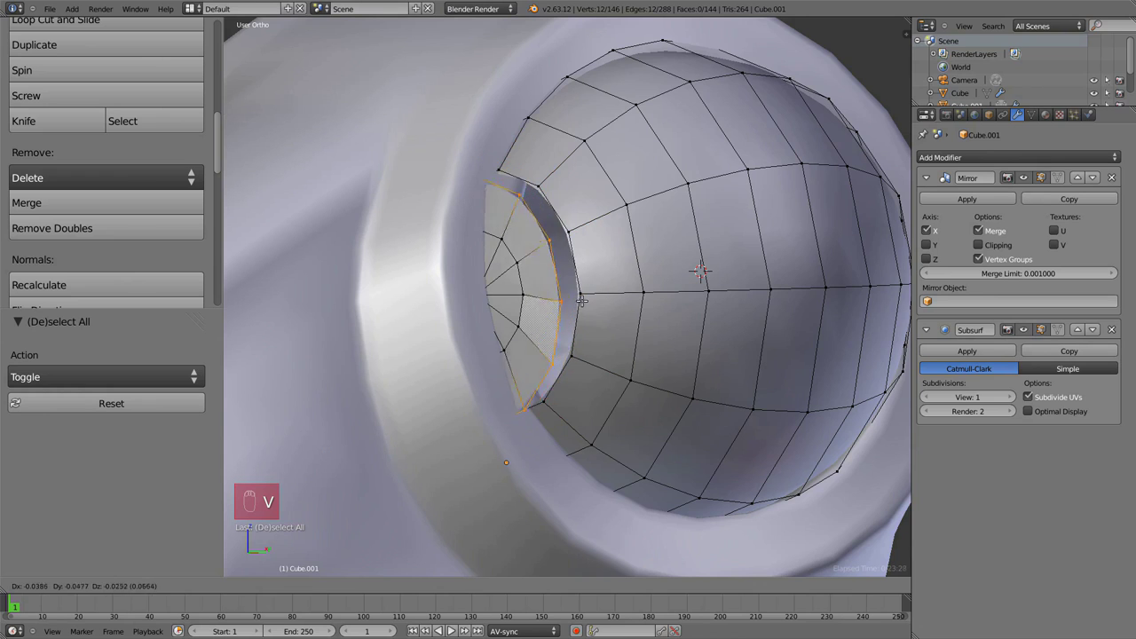
left_click(586, 296)
key("Tab")
middle_click_drag(608, 289, 682, 352)
key("Tab")
scroll(682, 352, "up", 5)
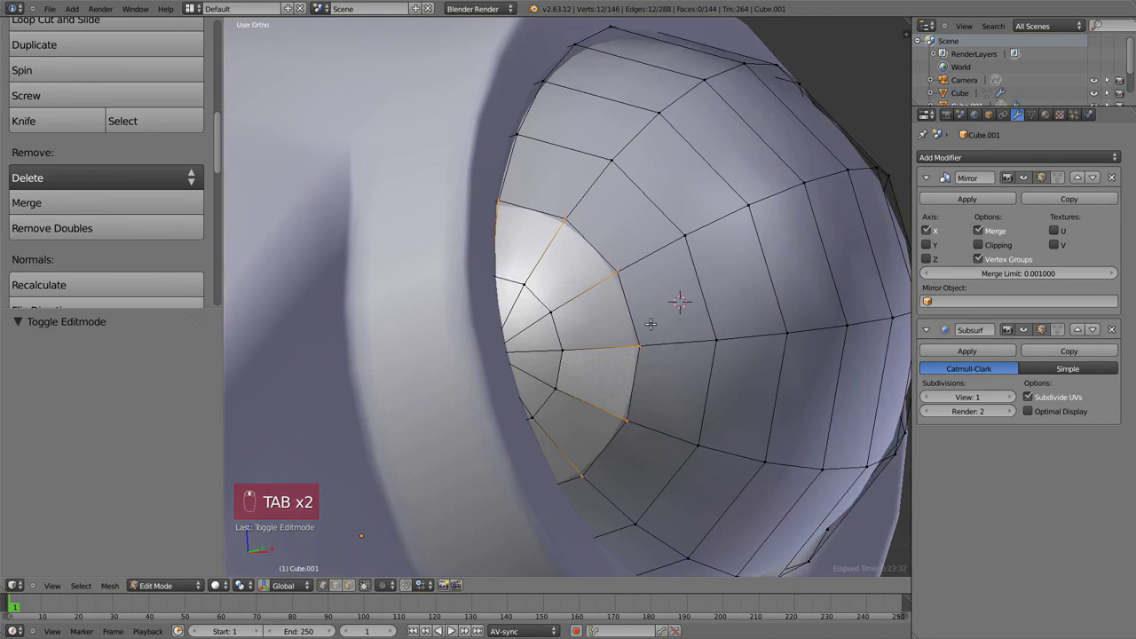
Test the ripped seam by pulling individual border vertices, nudge one slightly outward, and check the eyeball in Object Mode.
scroll(650, 324, "up", 1)
right_click(652, 353)
key("g")
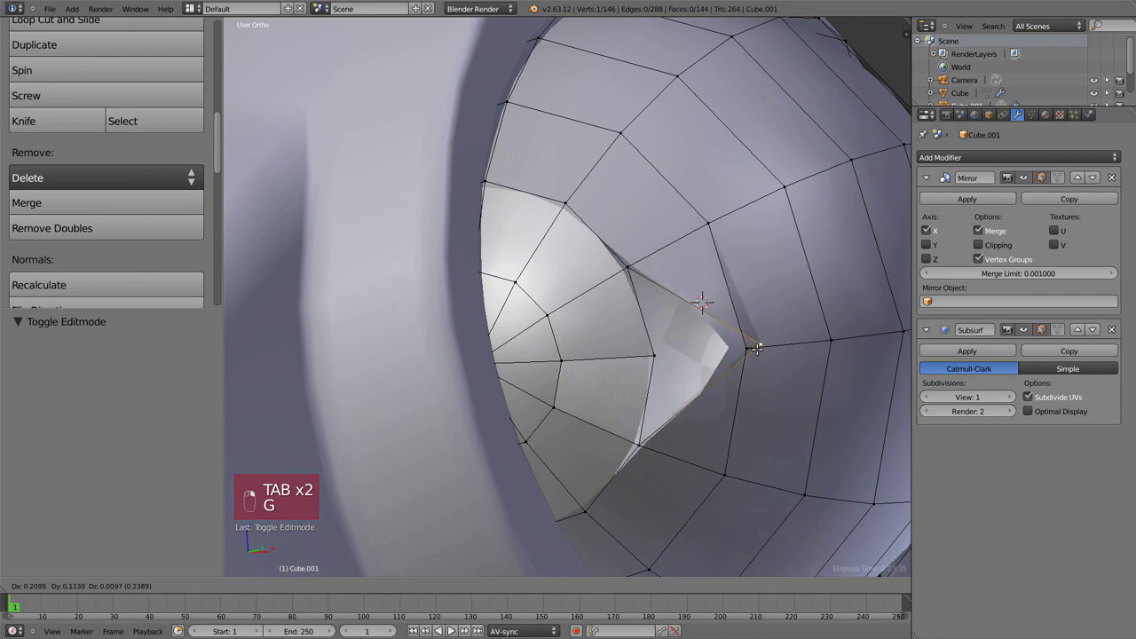
right_click(752, 347)
right_click(628, 268)
key("g")
right_click(632, 269)
right_click(632, 267)
key("g")
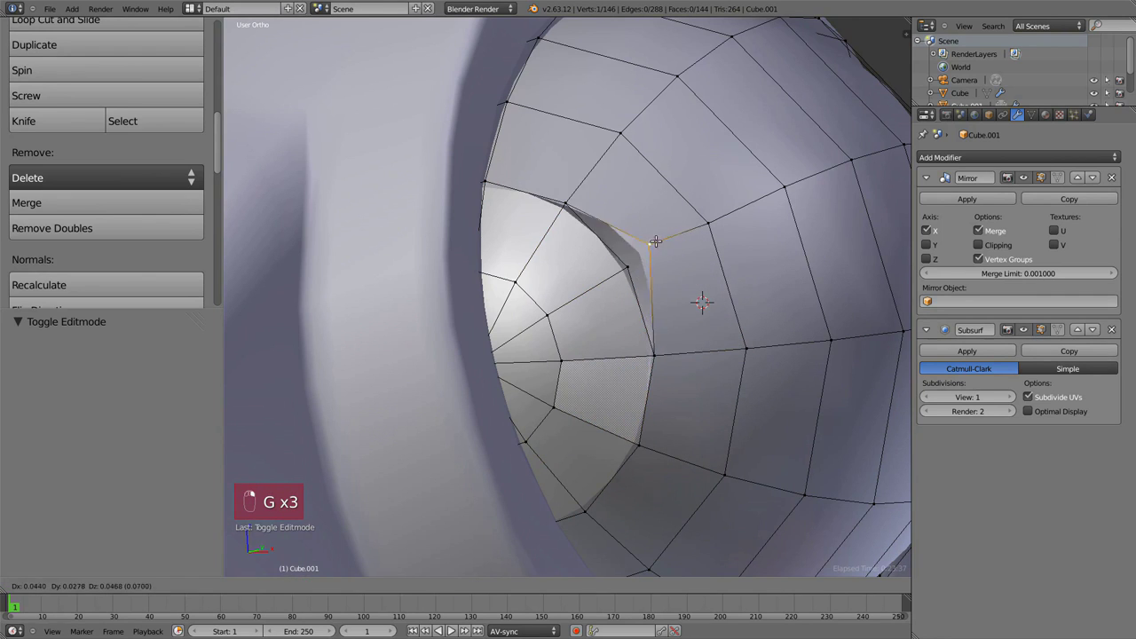
left_click(643, 271)
key("Tab")
scroll(644, 272, "up", 4)
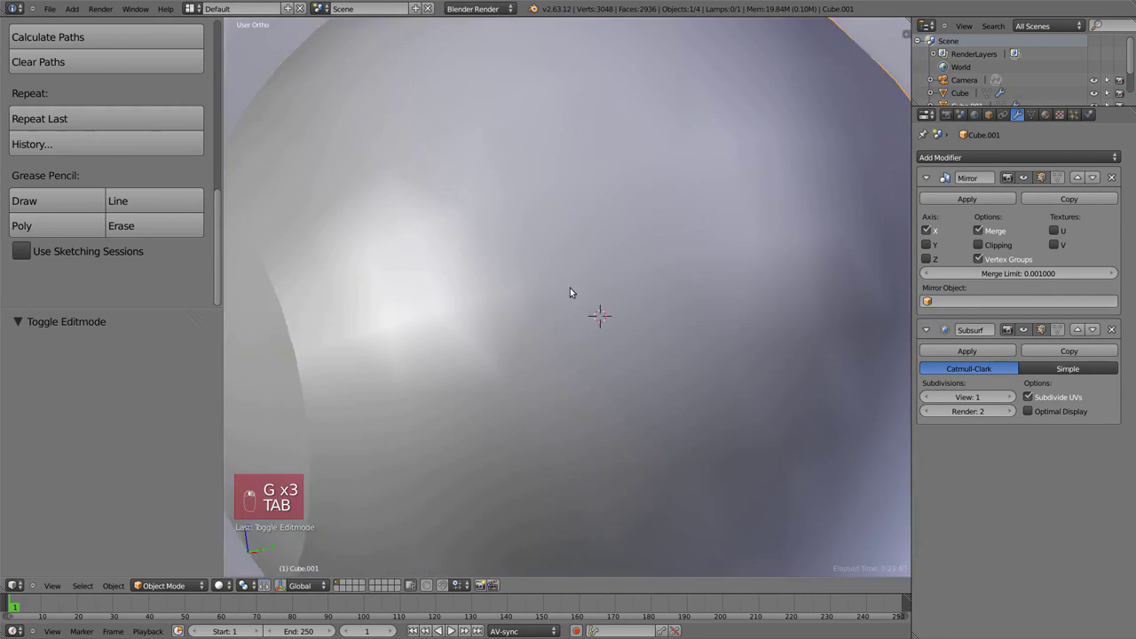
Reset the 3D cursor to the origin, select the head object, and open it in Edit Mode in front view.
key("KP_3")
scroll(477, 348, "down", 6)
key("KP_1")
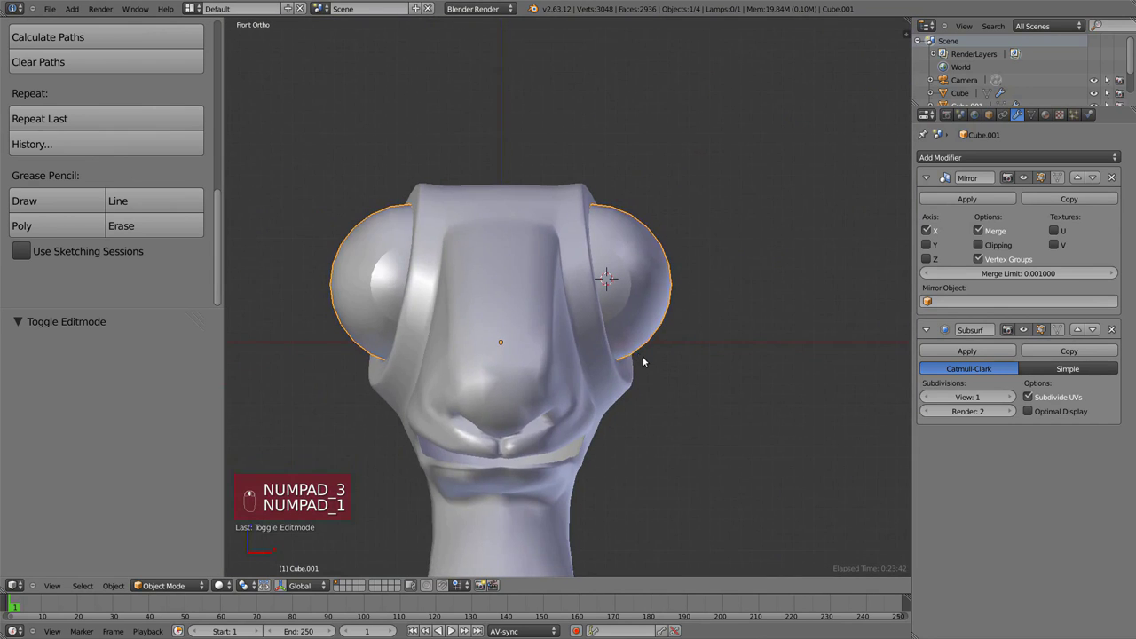
key("shift+c")
key("a")
key("KP_3")
scroll(665, 274, "up", 8)
right_click(665, 274)
key("Tab")
key("KP_1")
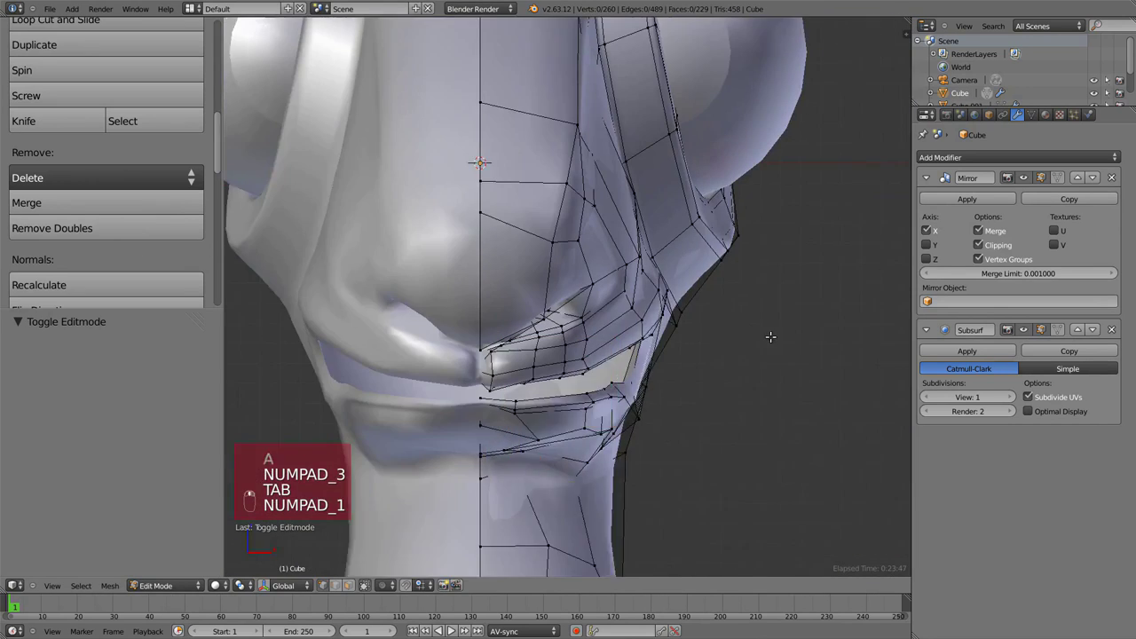
Try moving and rotating the vertex near the mouth corner with proportional editing.
right_click(745, 320)
key("g")
right_click(743, 321)
key("g")
scroll(735, 317, "down", 6)
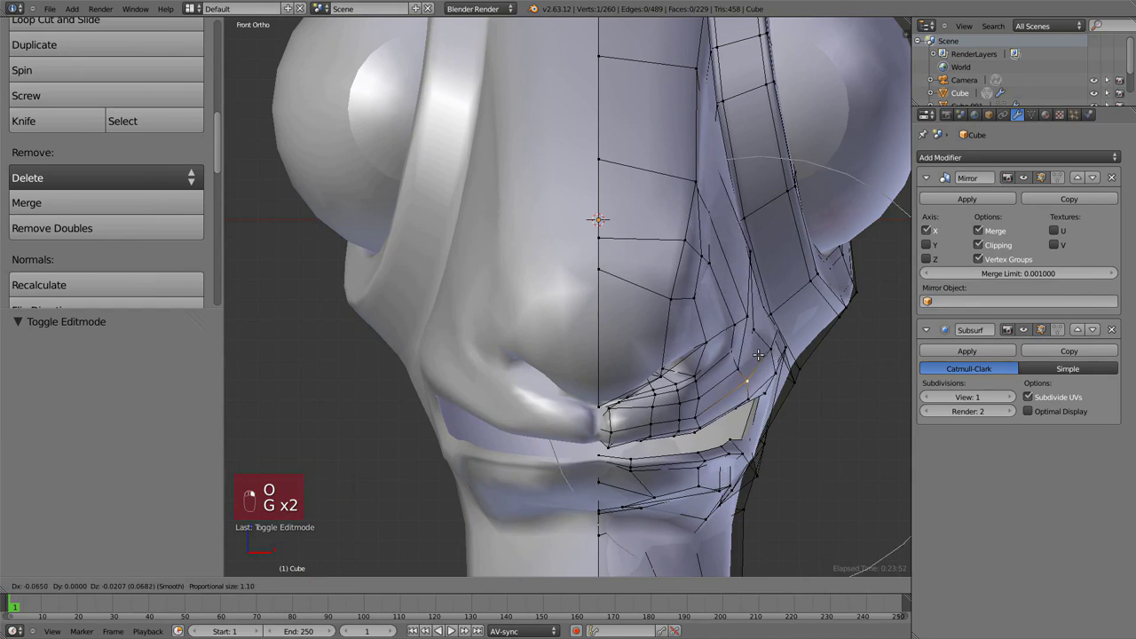
left_click(728, 317)
key("ctrl+z")
key("g")
key("r")
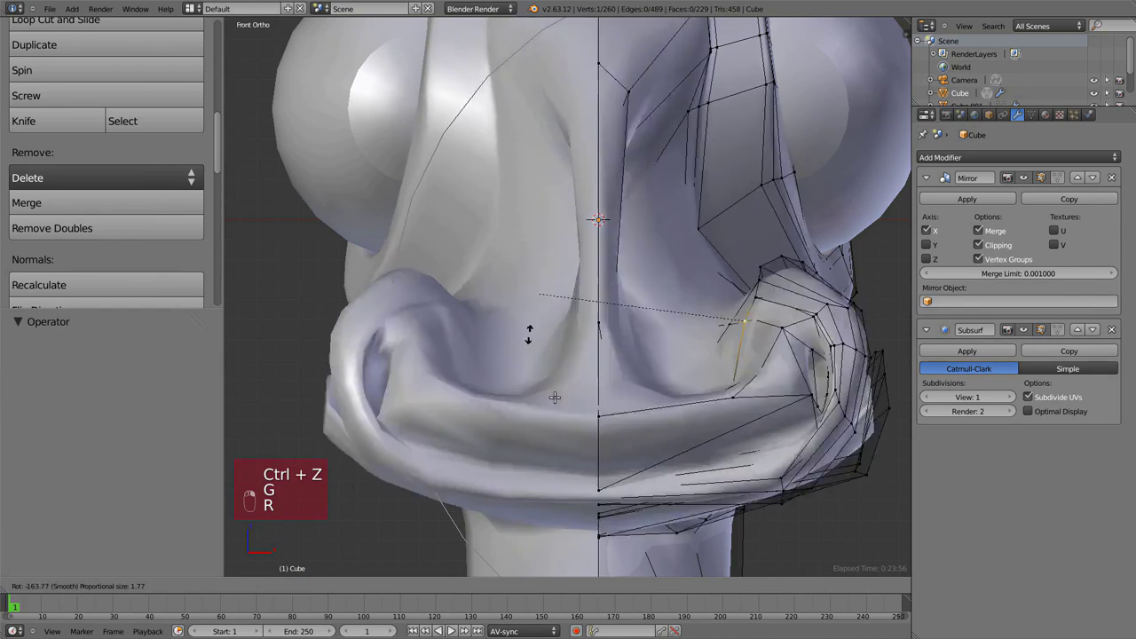
right_click(562, 391)
Adjust a vertex beside the snout with proportional editing and check the face shape in Object Mode.
right_click(683, 246)
key("g")
right_click(679, 252)
key("g")
left_click(681, 242)
scroll(678, 266, "down", 3)
key("Tab")
key("Tab")
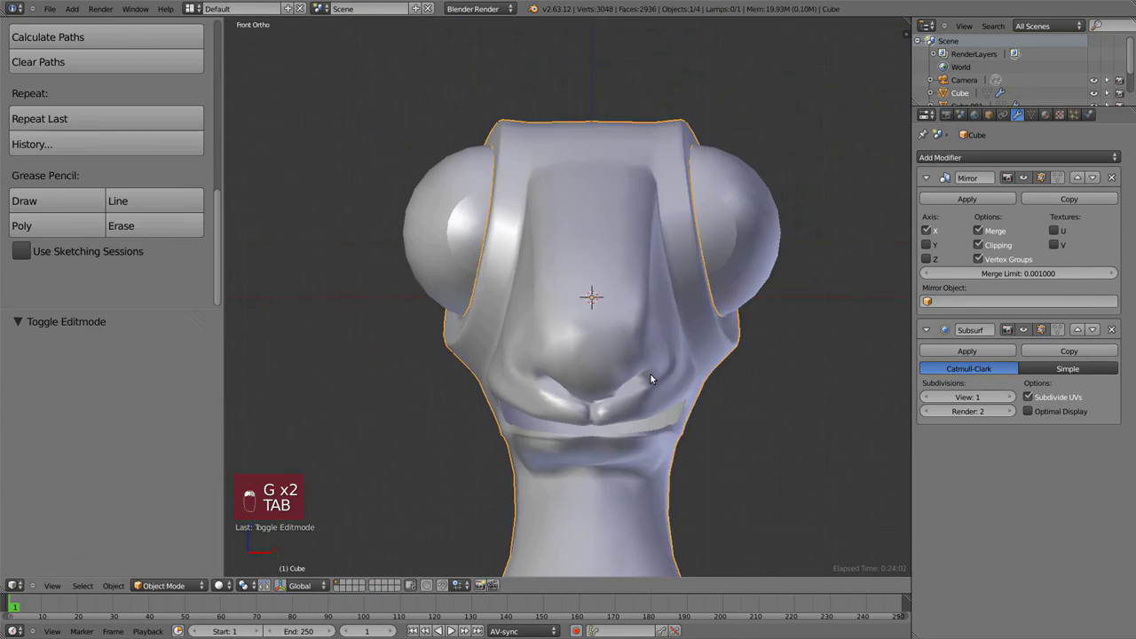
Reposition the side of the lower lip in front view using proportional editing.
right_click(651, 378)
key("g")
right_click(654, 376)
right_click(657, 380)
key("g")
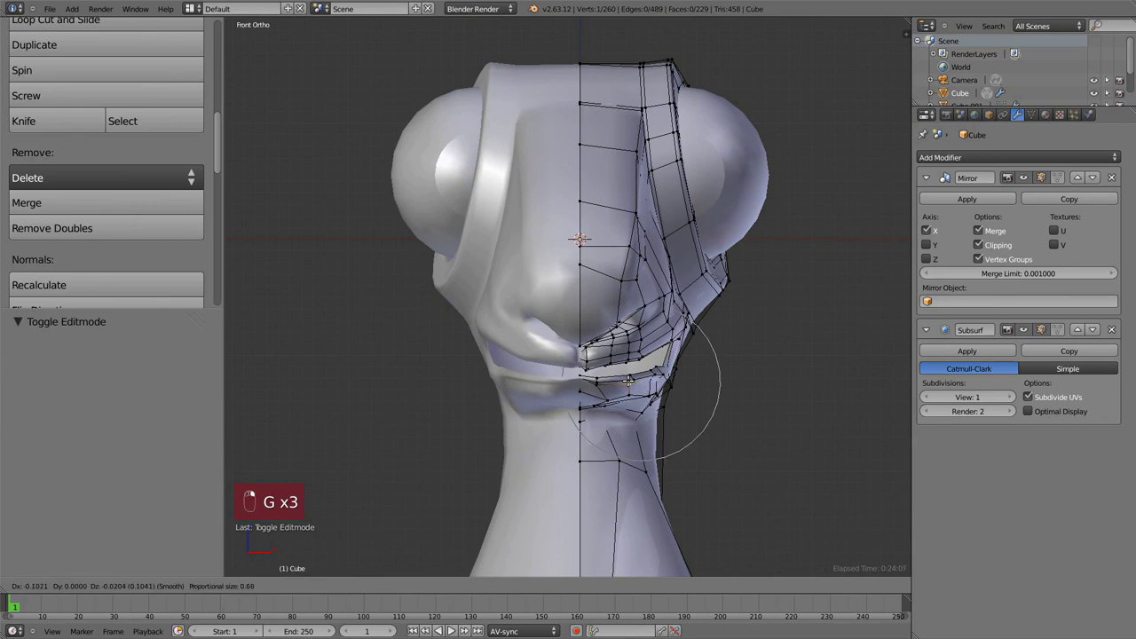
left_click(646, 386)
key("g")
left_click(643, 387)
key("g")
Reshape the side of the lower jaw by moving the same lip vertex from angled and side views.
key("KP_3")
key("Tab")
key("Tab")
scroll(629, 414, "up", 5)
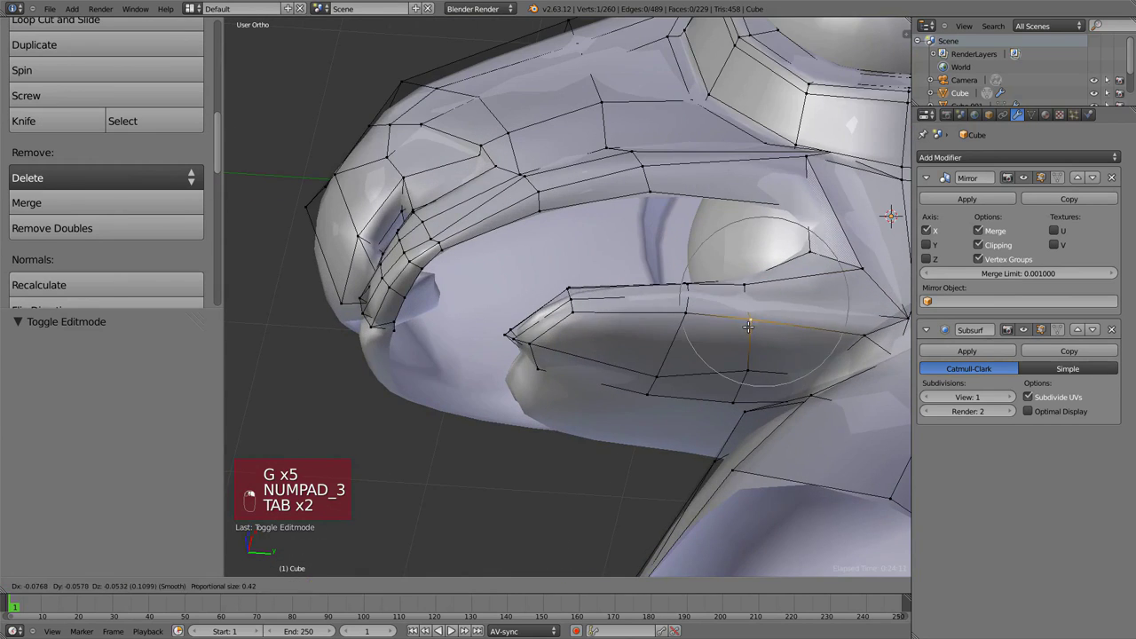
key("g")
key("KP_3")
key("g")
left_click(660, 377)
Move the mouth-corner vertex backward by about 0.154 along Y in side view.
right_click(607, 416)
key("g")
key("g")
left_click(630, 415)
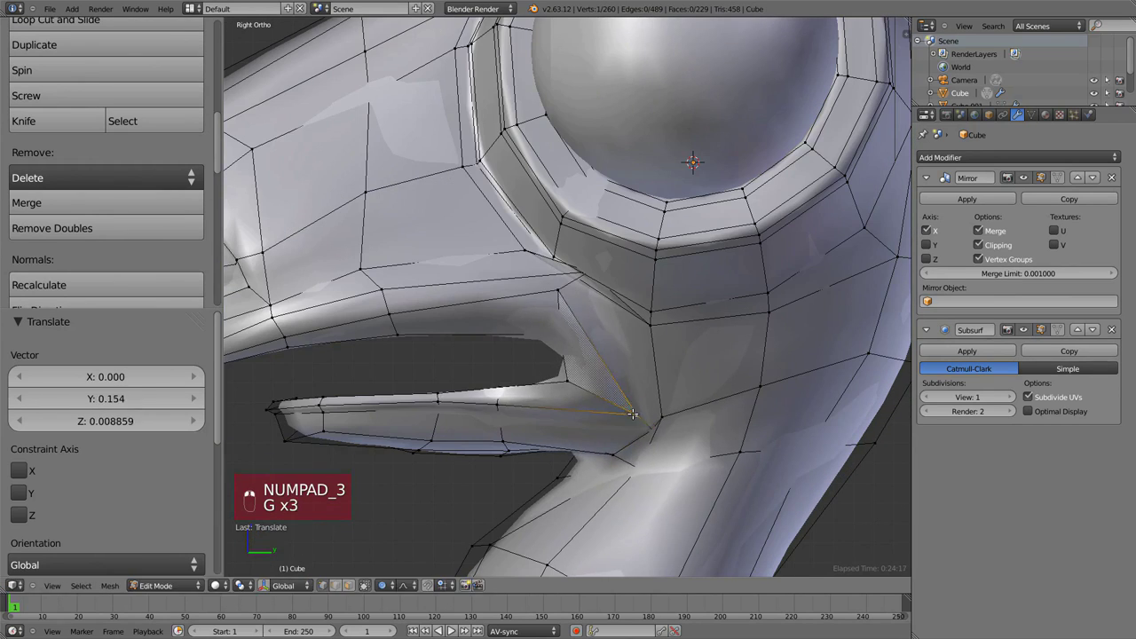
key("g")
key("g")
Lower two vertices along the side of the lower lip, moving the front one about 0.065 down.
right_click(498, 405)
key("g")
left_click(500, 415)
right_click(440, 410)
key("g")
left_click(435, 423)
Raise the vertex on the upper edge of the lower lip using proportional editing.
middle_click_drag(443, 420, 522, 365, "shift")
scroll(497, 373, "up", 4)
right_click(453, 392)
key("g")
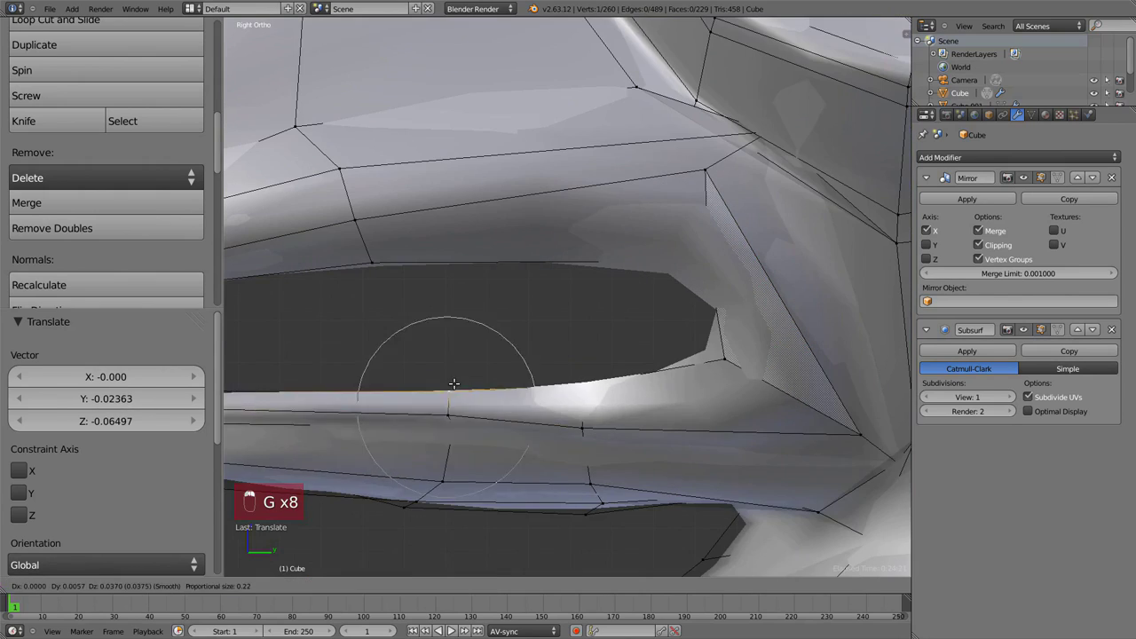
left_click(456, 370)
left_click(482, 393)
Adjust the lower lip's front vertices, pulling the tip vertex forward about 0.08 along Y.
right_click(492, 357)
key("g")
left_click(498, 352)
right_click(396, 352)
key("g")
left_click(389, 352)
In wireframe, select the seven vertices along the inner edge of the mouth opening.
key("z")
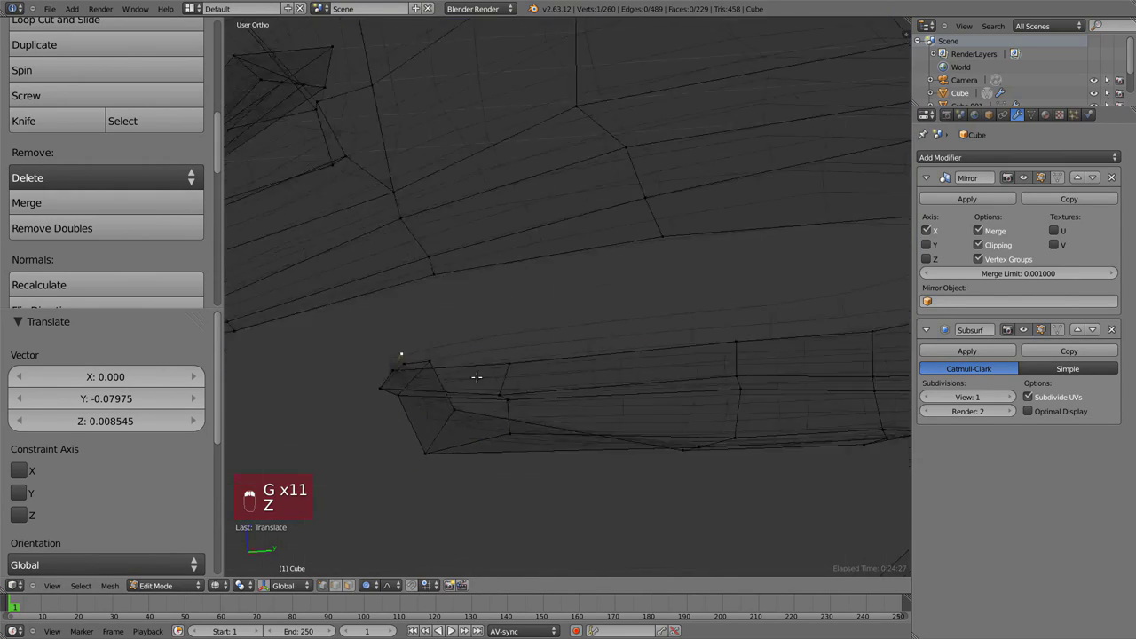
key("KP_3")
key("g")
key("a")
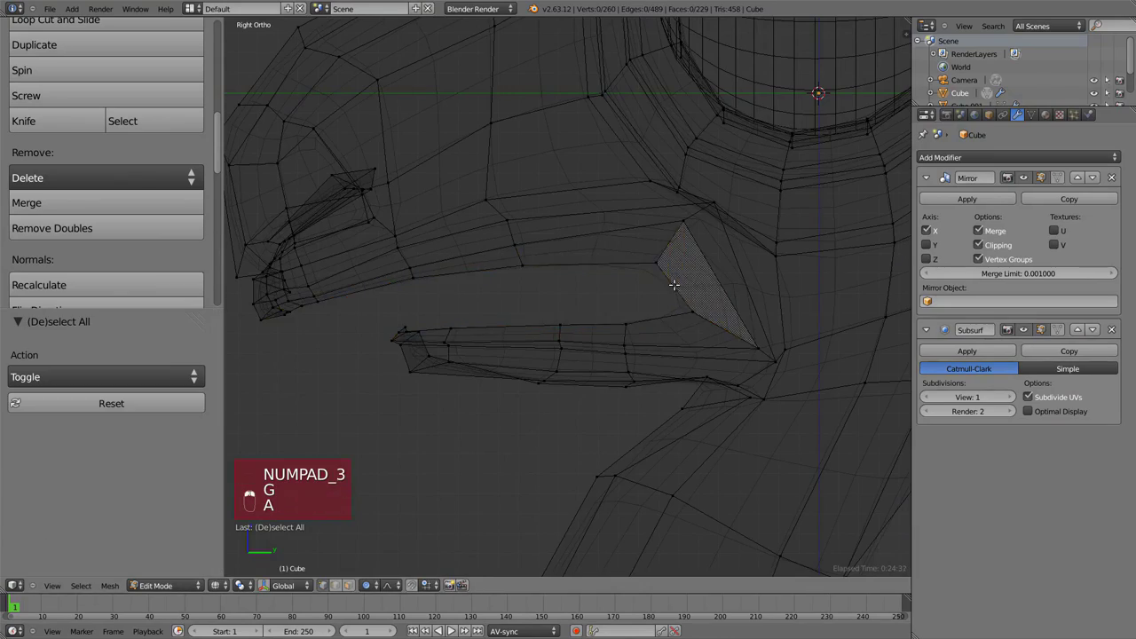
middle_click_drag(549, 319, 653, 296, "shift")
mouse_move(609, 377)
middle_mouse_down()
mouse_move(631, 251)
mouse_move(565, 263)
mouse_move(547, 281)
mouse_move(560, 225)
mouse_move(575, 315)
mouse_move(583, 165)
middle_mouse_up()
scroll(481, 301, "down", 11)
middle_click(424, 328)
right_click(404, 343)
Try extruding the mouth opening's inner edge freely, then undo the extrusion.
key("e")
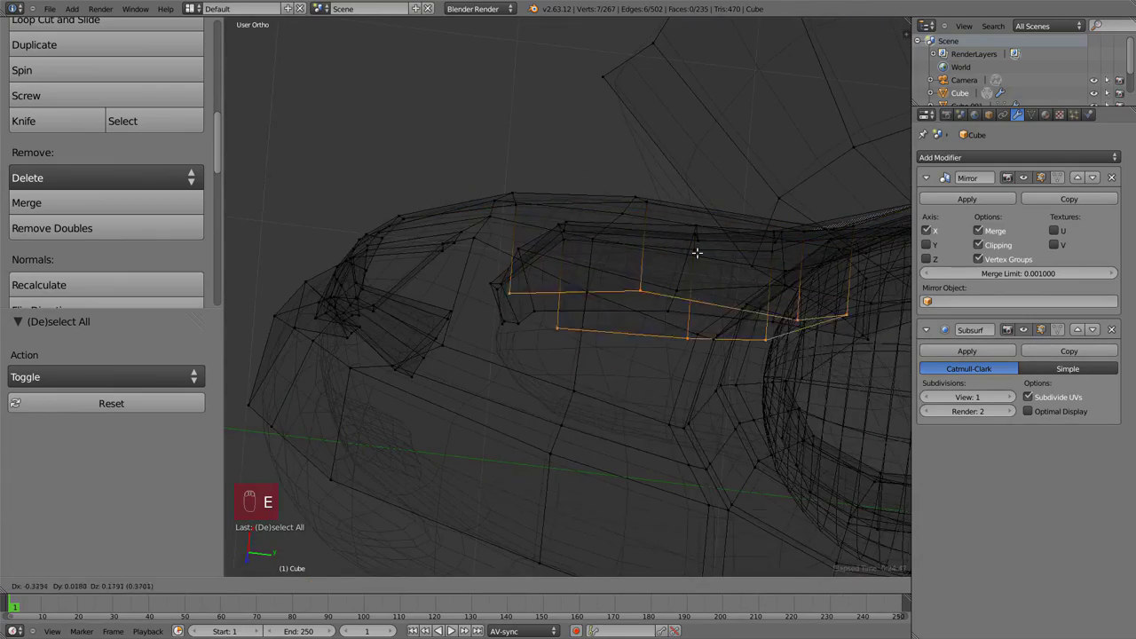
left_click(659, 470)
middle_click_drag(660, 469, 704, 400)
key("KP_1")
key("ctrl+z")
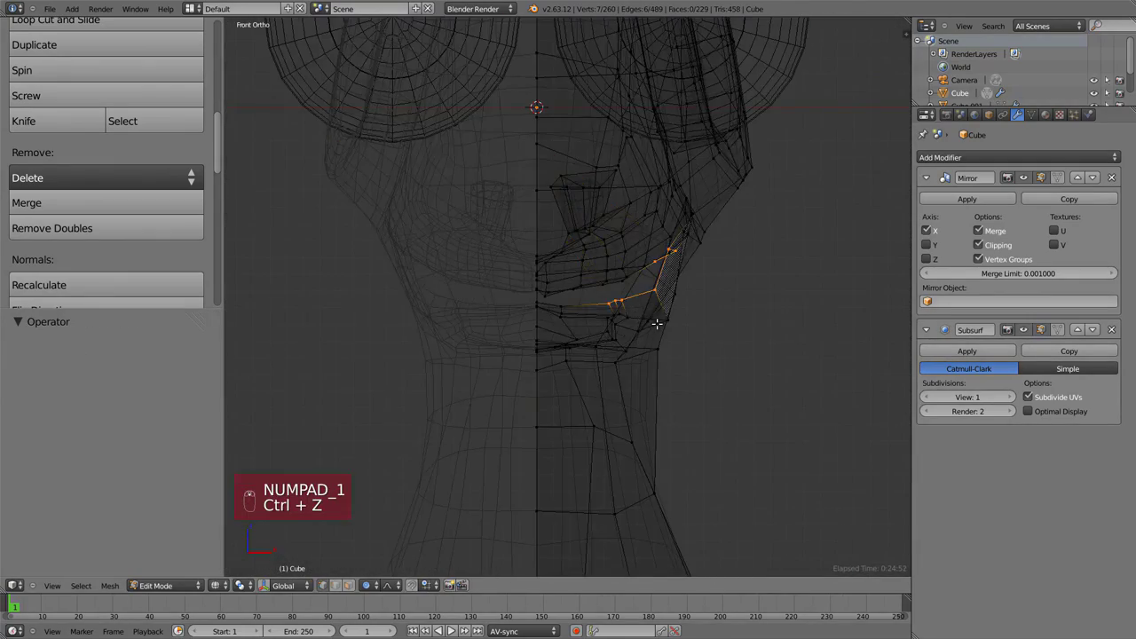
Extrude the mouth opening's inner edge by -1.025 along X toward the head's centre and examine the new faces.
scroll(675, 317, "up", 3)
key("e")
left_click(540, 338)
key("z")
middle_click_drag(540, 337, 577, 337)
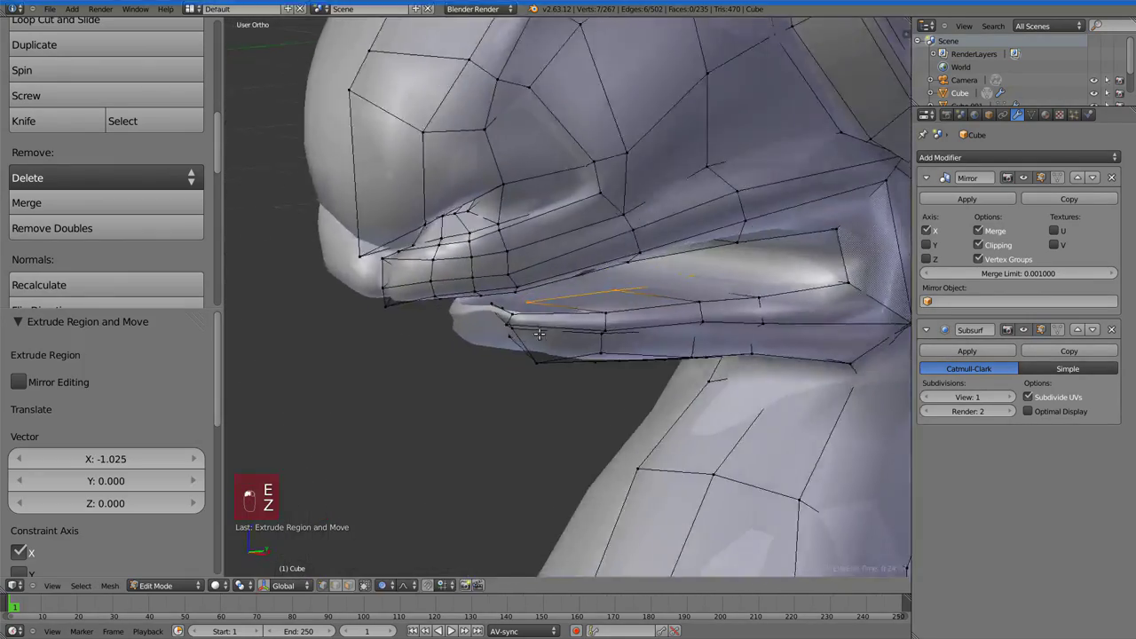
key("z")
key("KP_1")
mouse_move(711, 325)
middle_mouse_down()
mouse_move(601, 274)
mouse_move(655, 360)
middle_mouse_up()
key("z")
Clip the side view to a box around the mouth and jaw.
key("KP_3")
key("z")
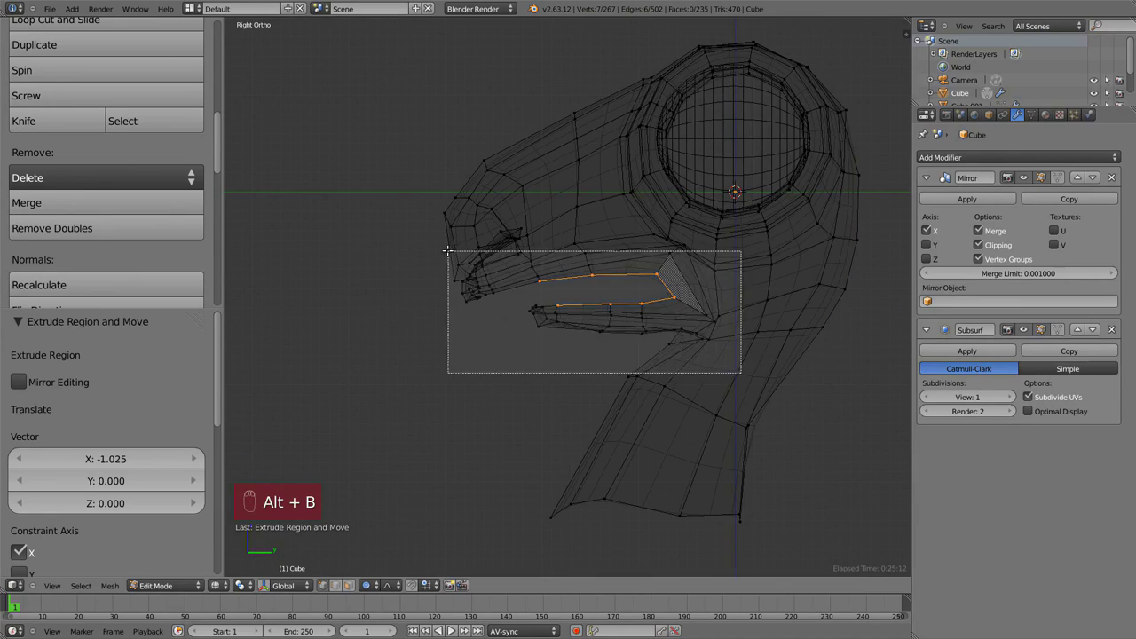
left_click_drag(448, 251, 433, 250)
mouse_move(532, 302)
middle_mouse_down()
mouse_move(651, 353)
mouse_move(619, 405)
mouse_move(542, 271)
mouse_move(525, 291)
middle_mouse_up()
key("z")
scroll(618, 406, "up", 5)
key("KP_3")
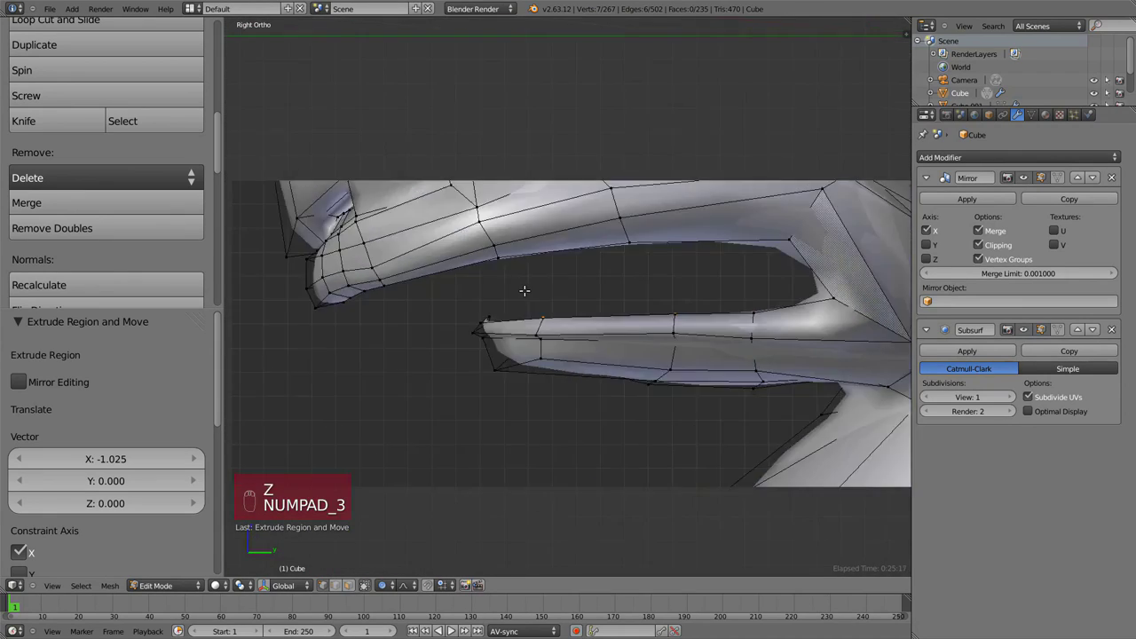
Clear the view clipping and clip the side view to a narrower band around the mouth opening.
scroll(524, 290, "down", 4)
key("alt+b")
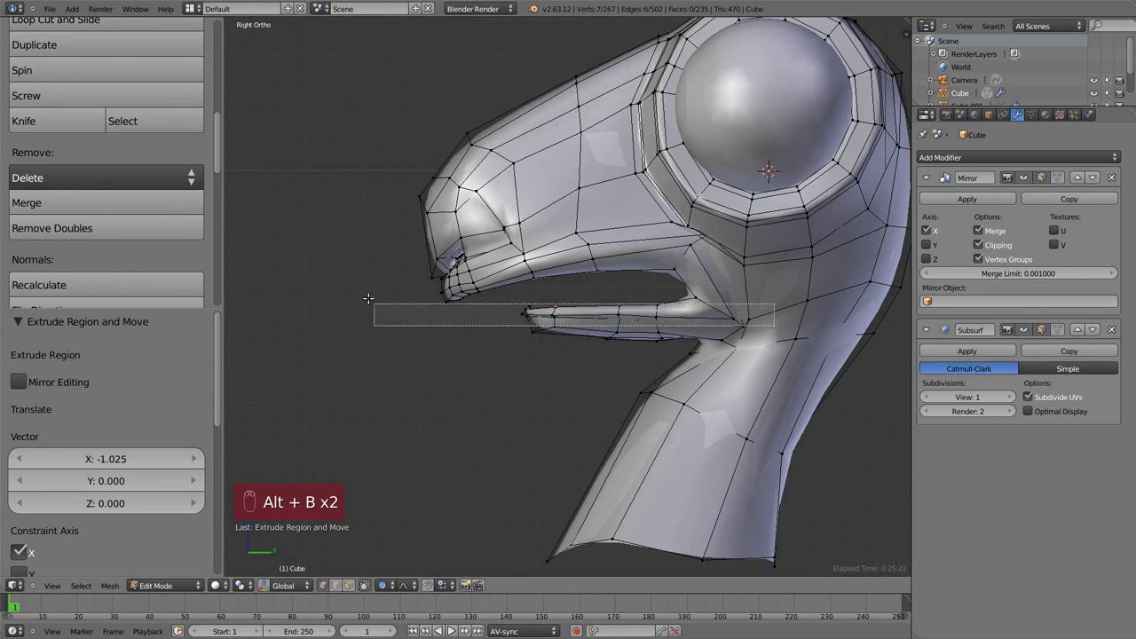
left_click_drag(369, 298, 369, 298)
middle_click_drag(369, 298, 623, 301)
middle_click_drag(657, 479, 573, 441)
Add a loop cut along the extruded faces inside the mouth.
key("ctrl+r")
left_click(575, 441)
left_click(632, 192)
middle_click_drag(632, 191, 423, 145)
key("z")
key("z")
Enlarge the new mouth-interior loop vertically by scaling it along Z in side view.
key("s")
right_click(424, 145)
key("KP_3")
key("z")
key("s")
key("s")
key("z")
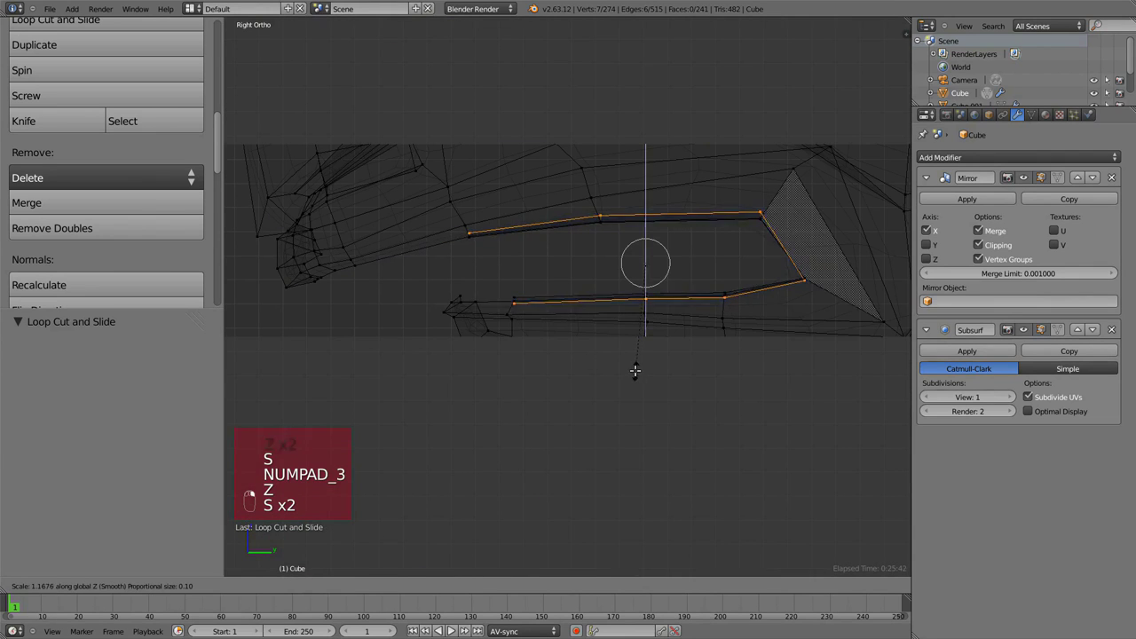
left_click(804, 287)
Move the new loop's lower rear vertex about 0.133 backward along Y and raise its upper rear vertex slightly.
right_click(805, 288)
key("g")
left_click(837, 288)
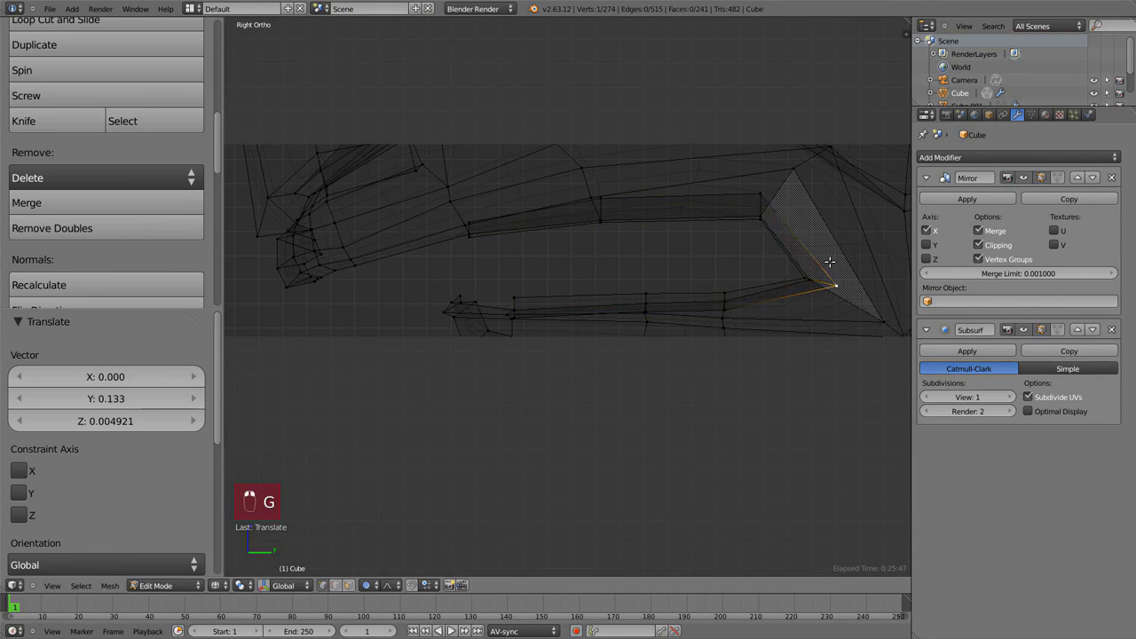
right_click(761, 194)
key("g")
left_click(763, 189)
Scale the innermost edge loop of the mouth interior by 2.035 along Z.
key("z")
key("Tab")
key("KP_3")
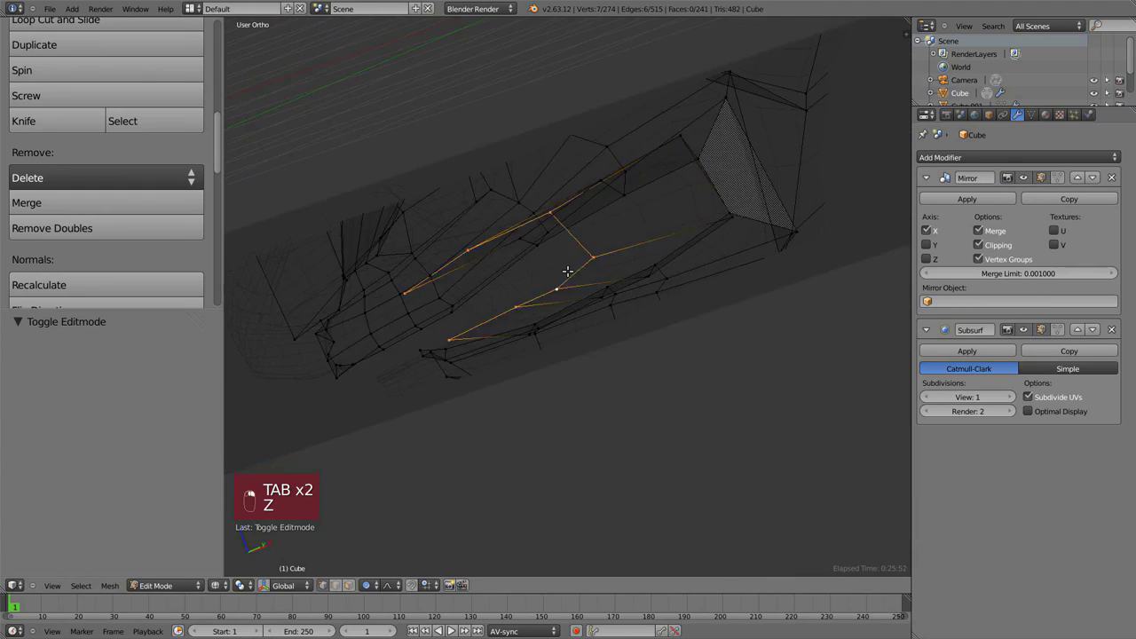
key("s")
left_click(662, 403)
Check the scaled mouth interior in solid and wireframe display, both in and out of Edit Mode.
right_click(805, 295)
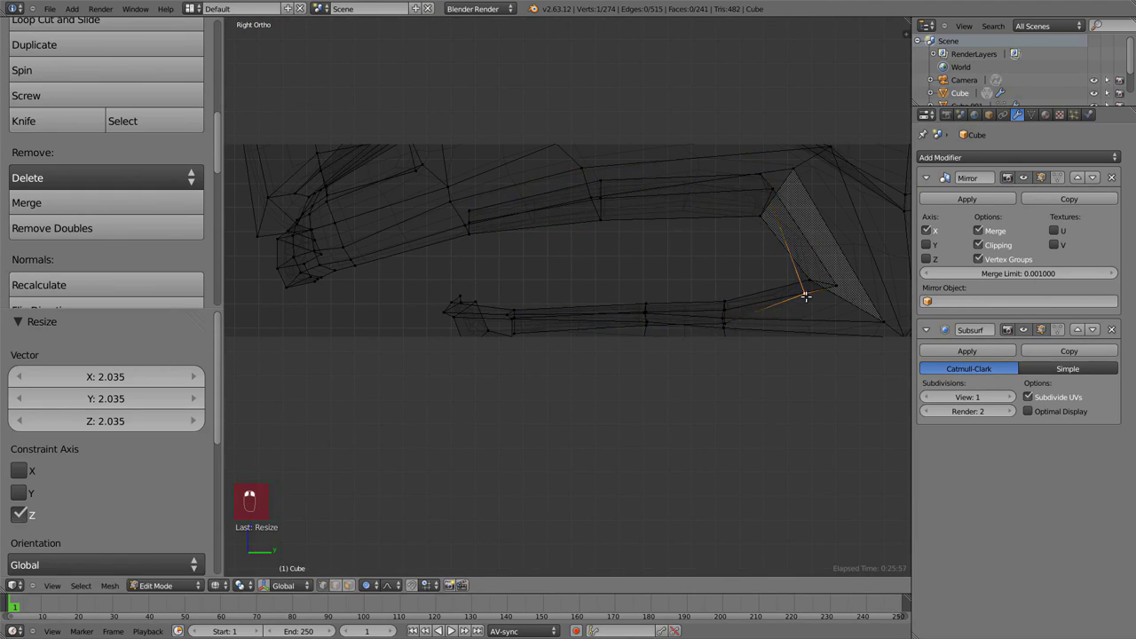
key("Tab")
key("z")
mouse_move(786, 190)
middle_mouse_down()
mouse_move(648, 276)
mouse_move(651, 404)
mouse_move(542, 345)
mouse_move(604, 328)
mouse_move(517, 160)
mouse_move(604, 310)
middle_mouse_up()
key("Tab")
key("z")
key("a")
key("a")
scroll(510, 177, "up", 5)
key("a")
Select vertices around the front opening of the lower jaw and remove the view clipping.
right_click(465, 357)
right_click(473, 309, "shift")
right_click(582, 234, "shift")
right_click(583, 251, "shift")
right_click(556, 384, "shift")
right_click(545, 345, "shift")
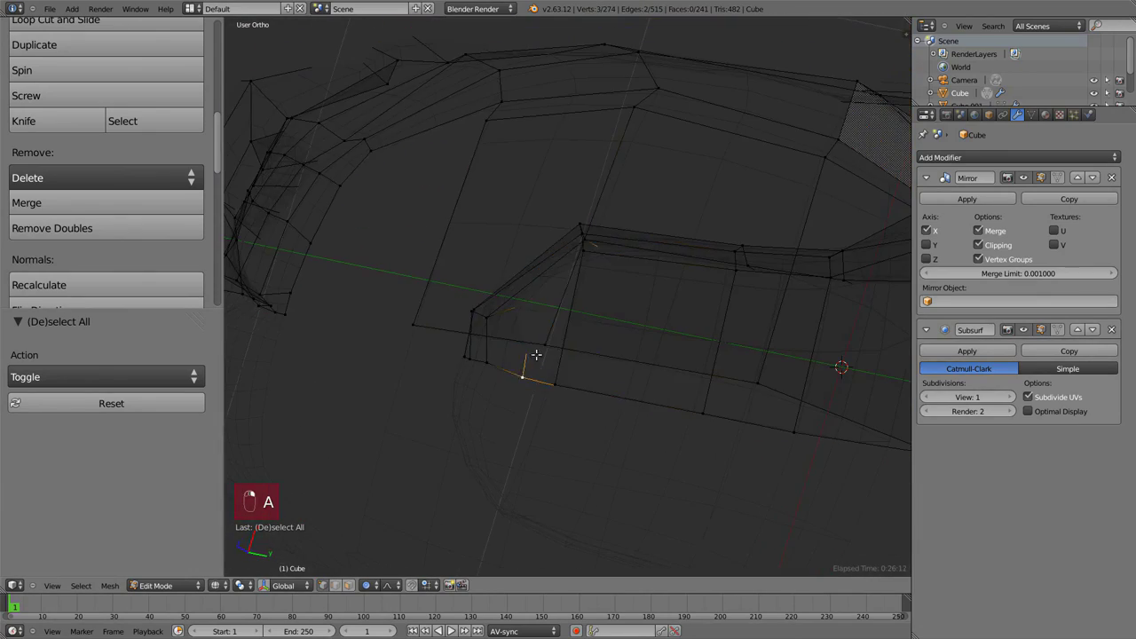
key("z")
key("z")
key("z")
key("alt+b")
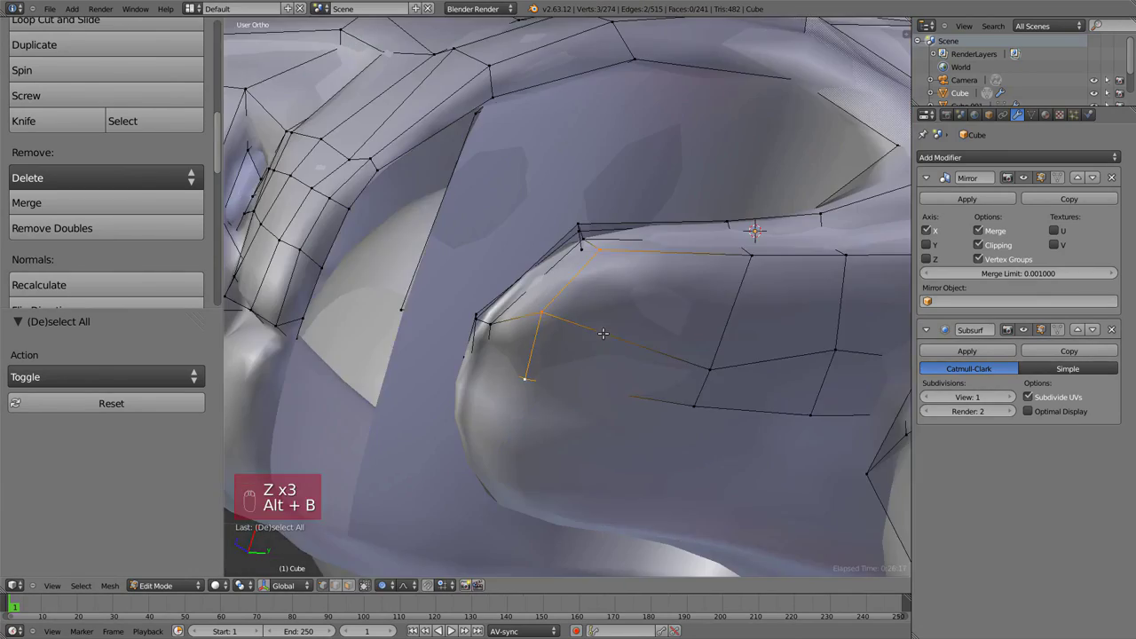
Extend the selection to the inner front-edge vertices of the lower jaw and check them in side view.
key("z")
mouse_move(603, 334)
middle_mouse_down()
mouse_move(570, 324)
mouse_move(603, 258)
mouse_move(545, 304)
middle_mouse_up()
key("z")
key("z")
right_click(545, 304, "shift")
key("KP_3")
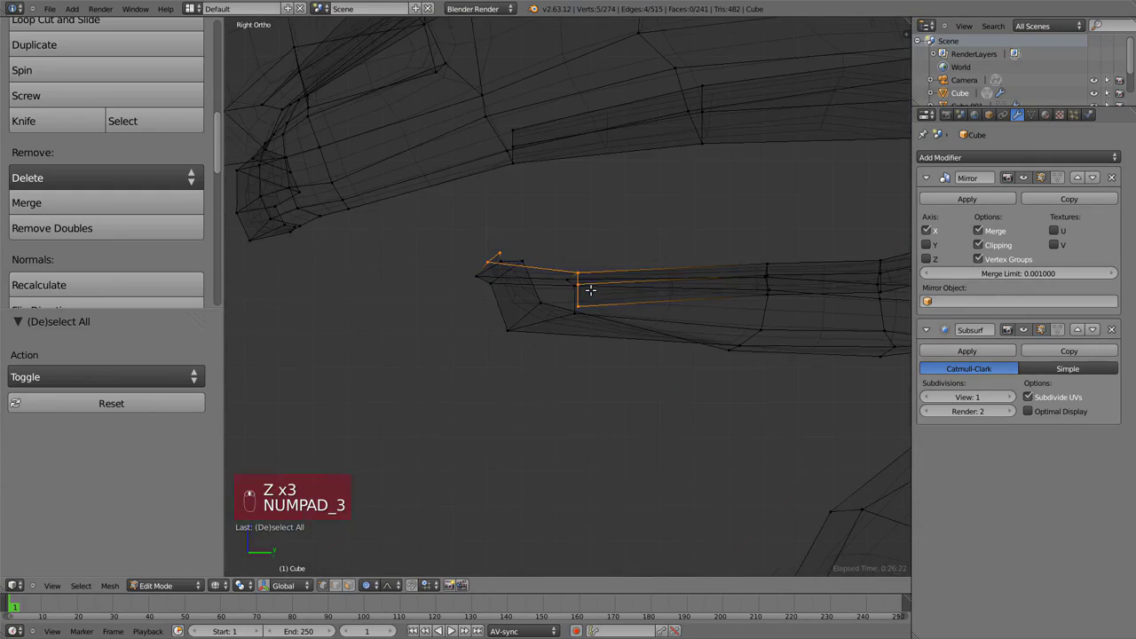
right_click(576, 280, "shift")
mouse_move(610, 282)
middle_mouse_down()
mouse_move(559, 307)
mouse_move(540, 289)
mouse_move(659, 261)
mouse_move(574, 266)
middle_mouse_up()
Turn off proportional editing and move the mouth floor's front vertex about -0.037 in X, 0.015 in Y and 0.021 in Z.
key("z")
key("z")
right_click(532, 306)
key("g")
right_click(541, 294)
key("o")
key("z")
key("g")
left_click(574, 281)
key("z")
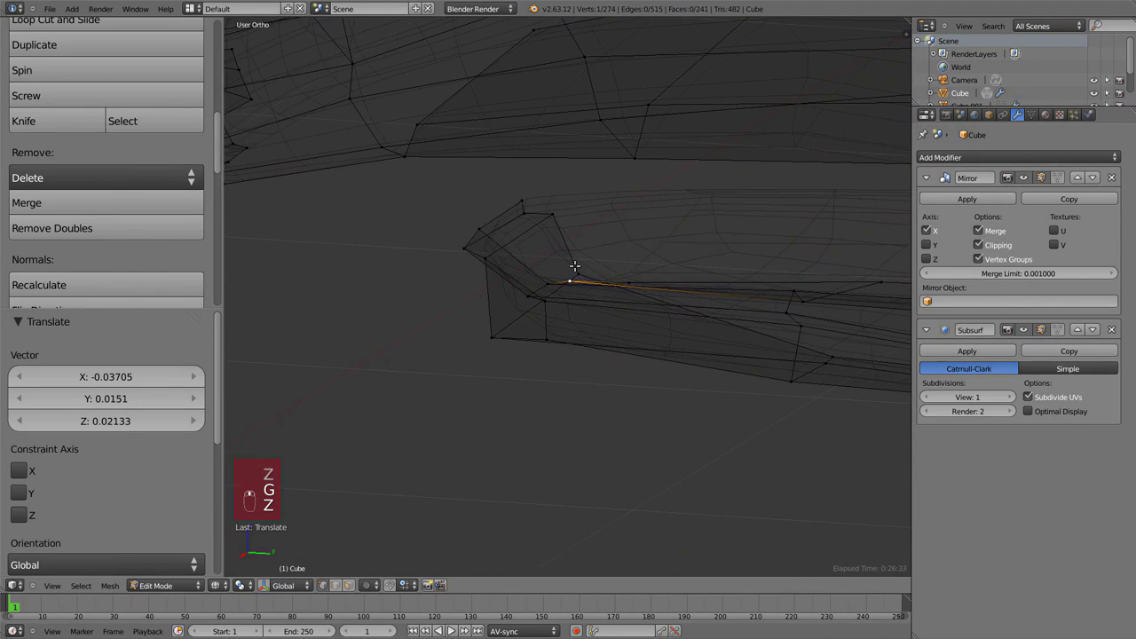
Try extruding an edge at the lower jaw's front, filling the adjoining face and adding a loop cut.
middle_click_drag(529, 191, 541, 295)
key("e")
left_click(600, 236)
right_click(485, 228, "shift")
key("f")
key("ctrl+r")
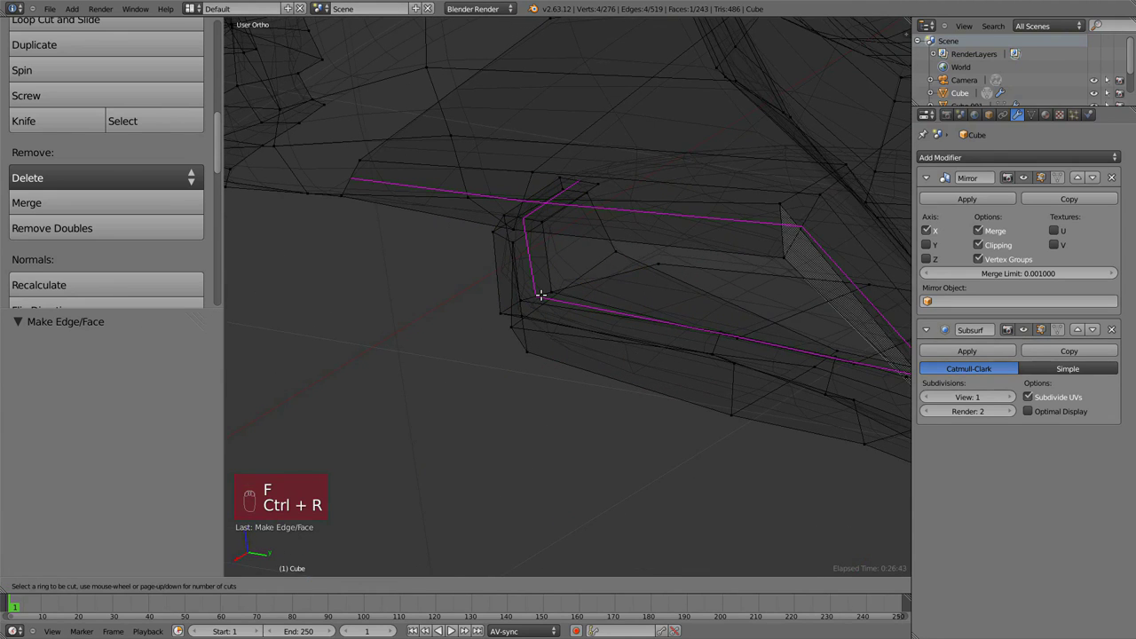
right_click(540, 295)
Make the editing cage follow the Subsurf modifier's result in solid display.
key("z")
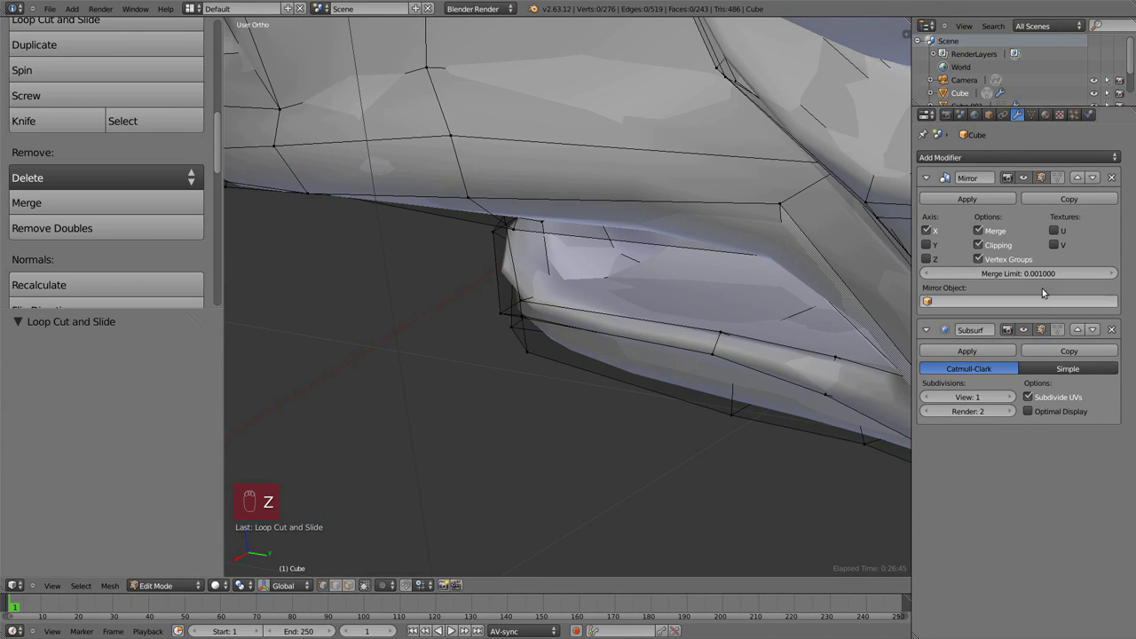
left_click(1058, 329)
middle_click_drag(575, 300, 546, 277)
Undo the trial extrusion and face fill at the lower jaw's front and clear the selection.
key("ctrl+z")
key("ctrl+z")
key("ctrl+z")
middle_click_drag(541, 232, 568, 269)
key("ctrl+z")
key("a")
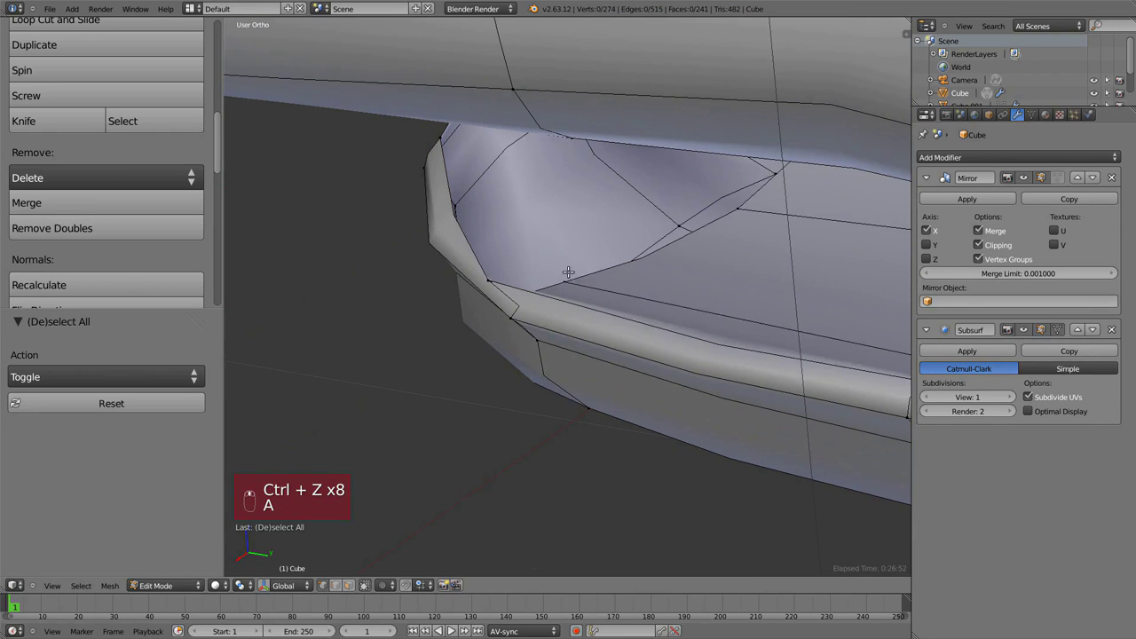
right_click(561, 269)
key("g")
right_click(567, 225)
key("z")
key("ctrl+r")
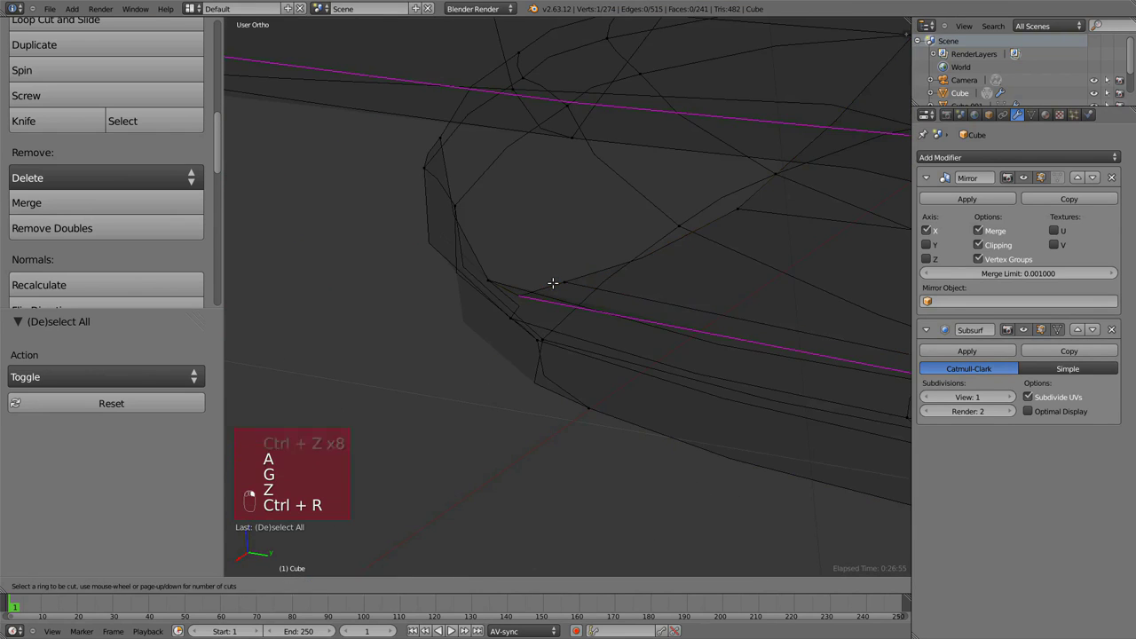
right_click(553, 283)
scroll(552, 282, "down", 3)
key("ctrl+r")
right_click(559, 289)
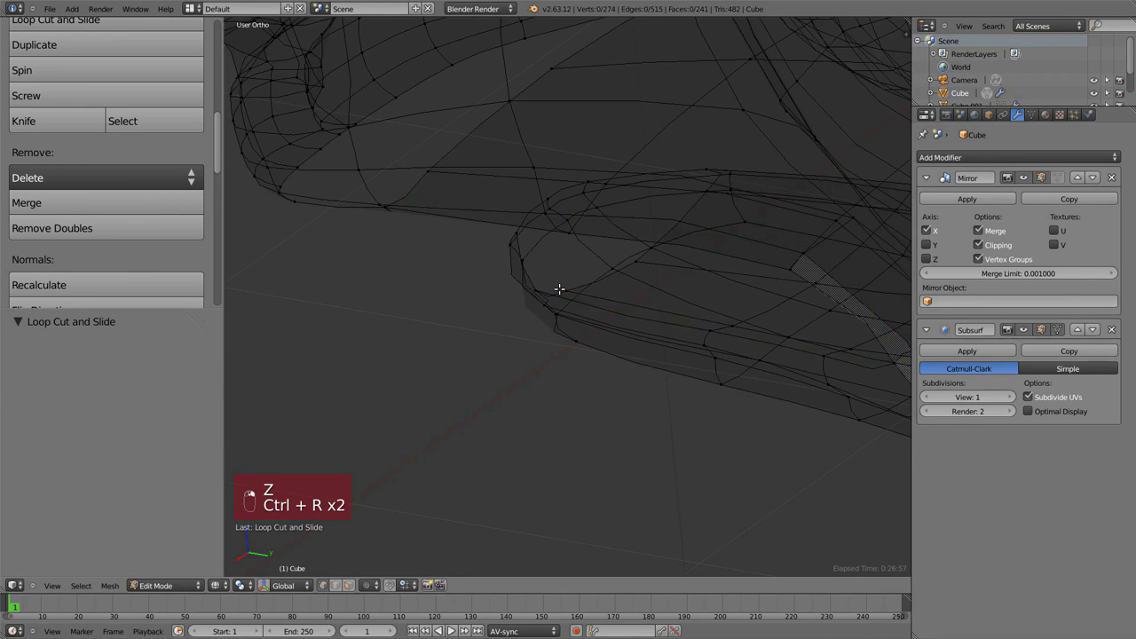
key("z")
scroll(563, 279, "up", 3)
middle_click_drag(567, 253, 563, 283)
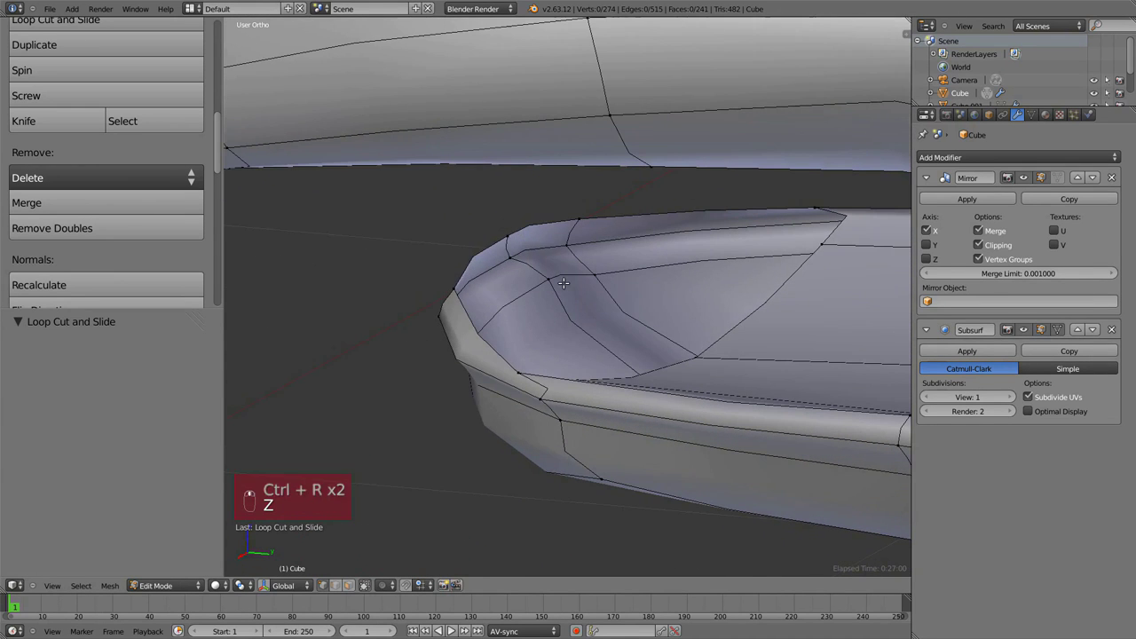
Try to fill a face between the lower lip's front edge and the mouth floor, and undo it.
right_click_drag(503, 229, 449, 293)
right_click(448, 293)
right_click(451, 291, "shift")
mouse_move(481, 286)
middle_mouse_down()
mouse_move(526, 287)
mouse_move(517, 324)
mouse_move(473, 246)
middle_mouse_up()
key("z")
right_click(563, 383, "shift")
right_click(577, 376, "shift")
key("f")
key("z")
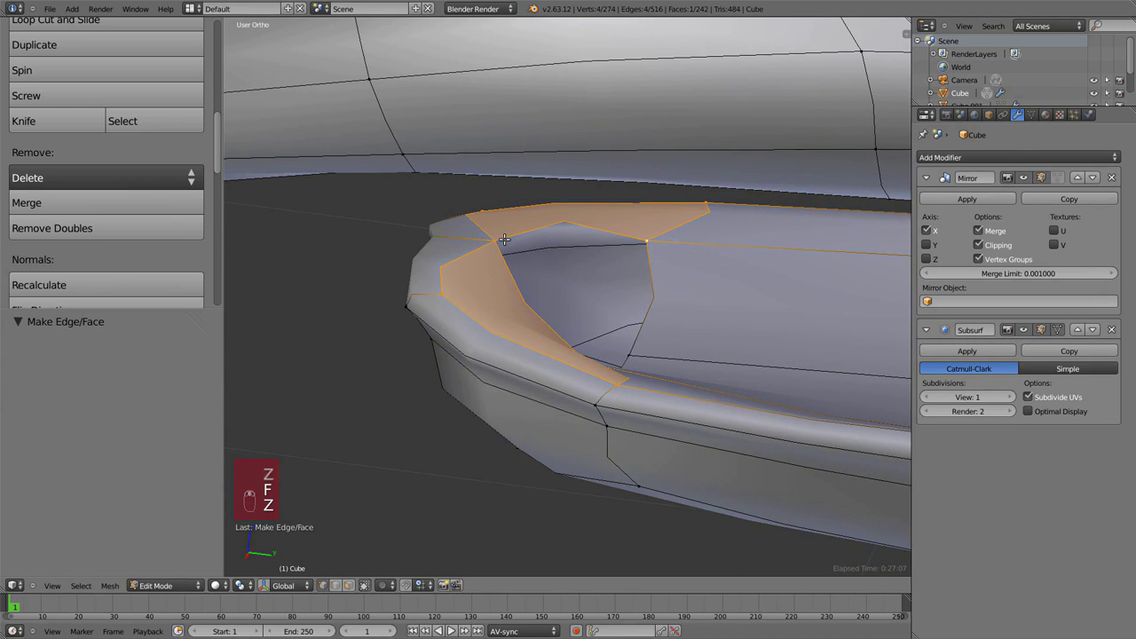
key("ctrl+z")
Try a different four-vertex face between the inner lip and the mouth floor's front edge, and undo it.
key("z")
middle_click_drag(615, 355, 613, 361)
right_click(654, 367)
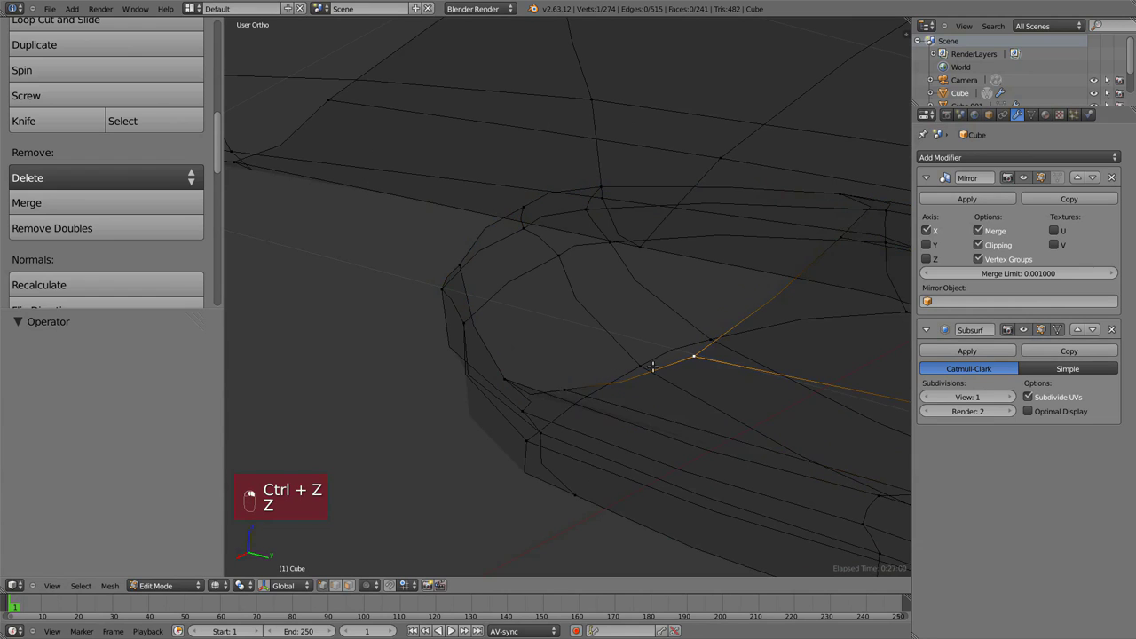
key("f")
middle_click_drag(523, 225, 604, 312)
key("z")
key("z")
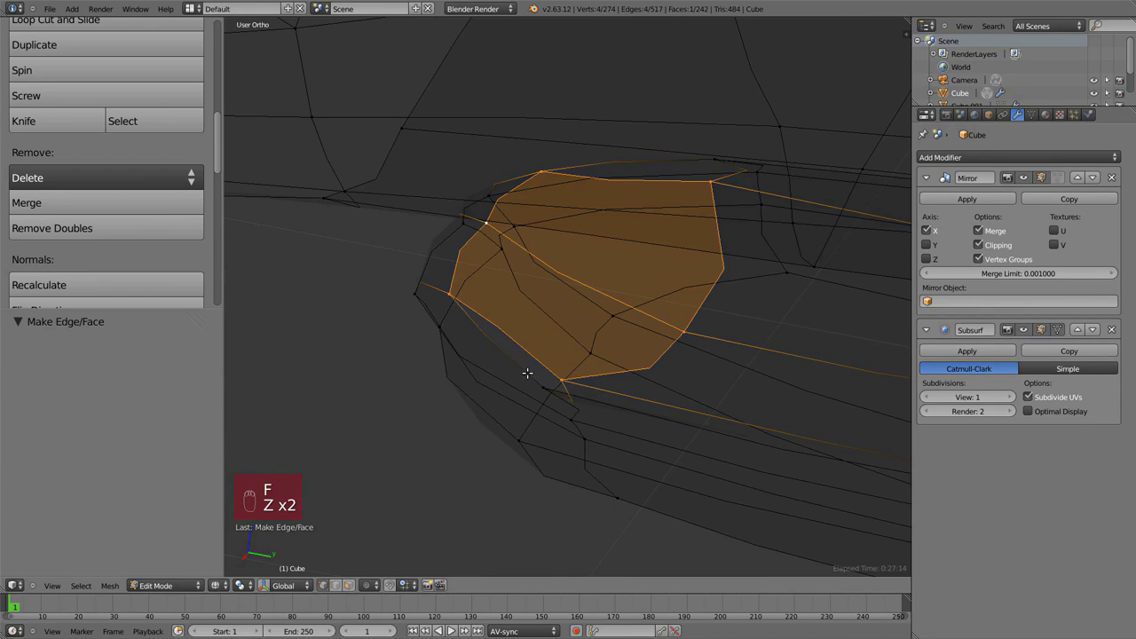
right_click(523, 360, "alt")
key("z")
key("ctrl+z")
key("ctrl+z")
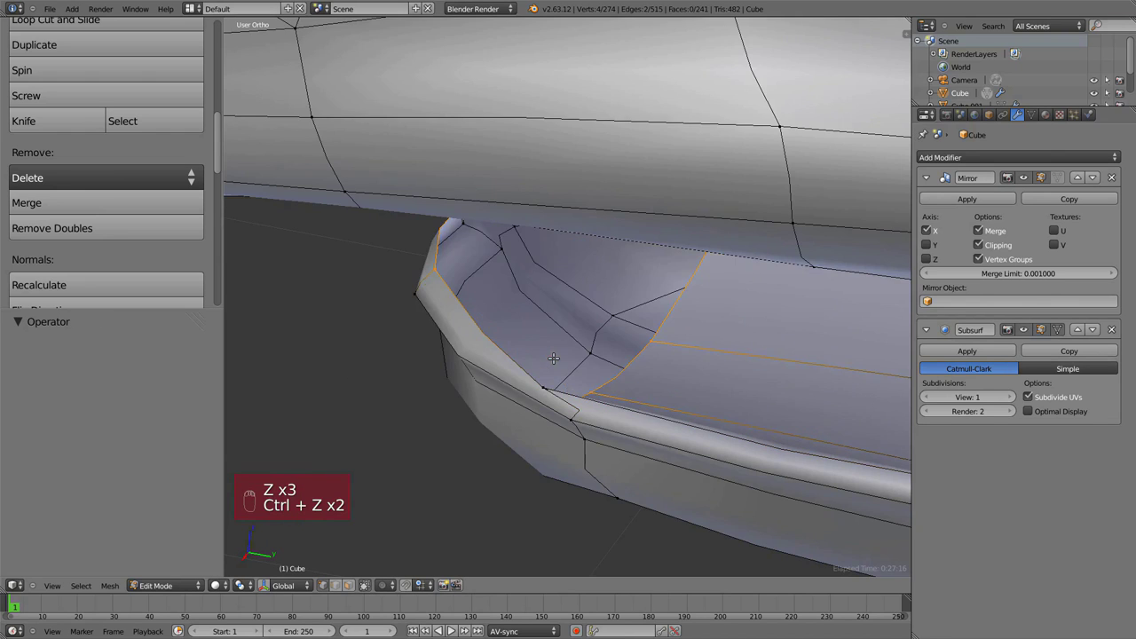
Extrude the lower lip's inner front edge about 0.1 backward along Y into the mouth.
middle_click_drag(550, 364, 560, 387)
key("z")
right_click(447, 254)
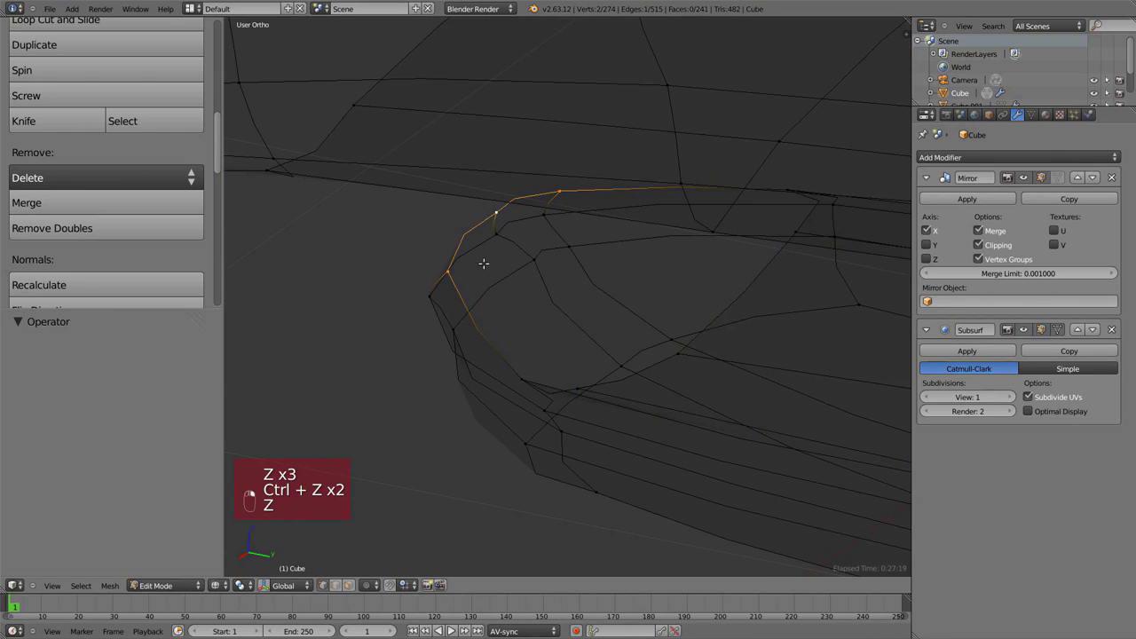
middle_click_drag(483, 264, 497, 275)
key("z")
key("e")
left_click(565, 299)
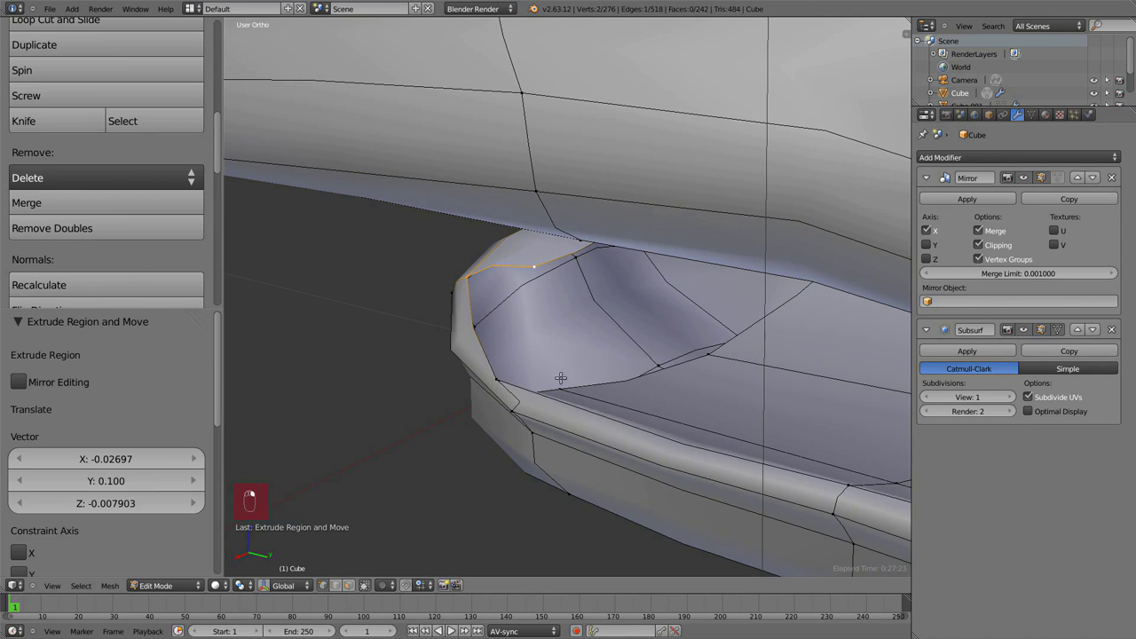
Fill the two faces joining the extruded lip edge to the mouth floor and clear the selection.
key("f")
key("f")
key("KP_3")
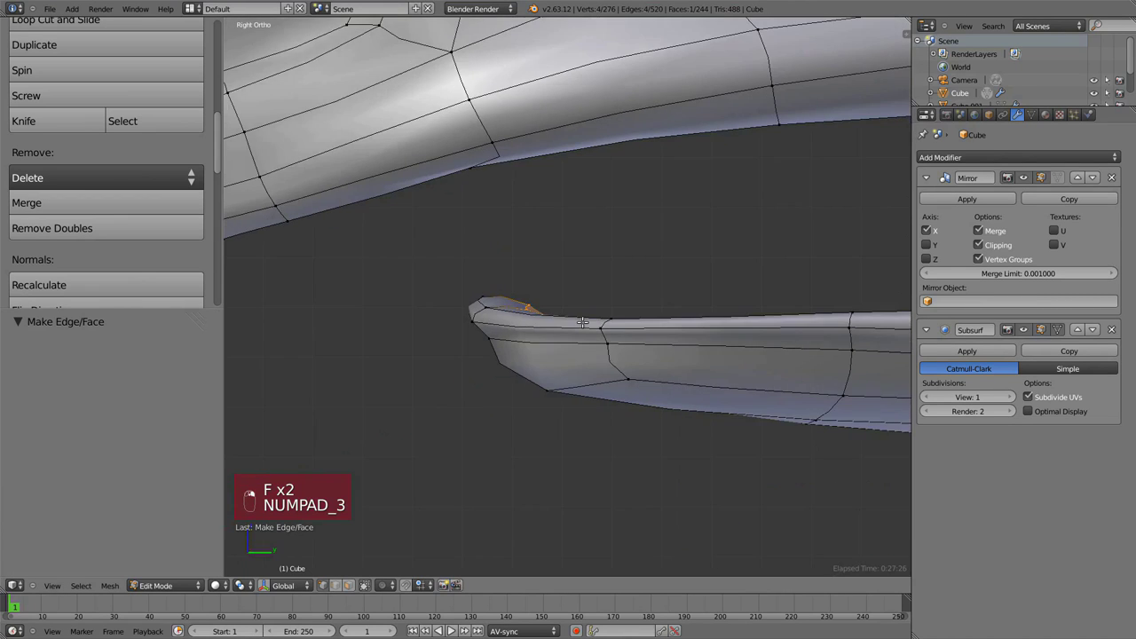
middle_click_drag(552, 311, 621, 324)
key("a")
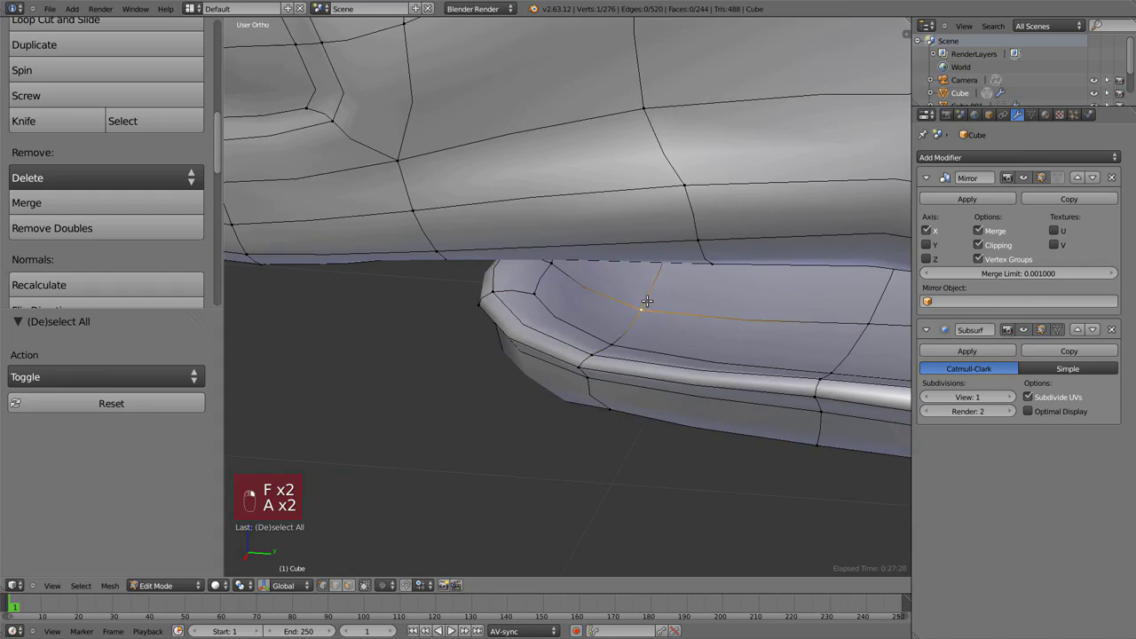
Move the mouth floor's front centre vertex about 0.062 forward along Y and 0.008 up in side view.
key("KP_3")
key("g")
left_click(603, 314)
key("z")
key("z")
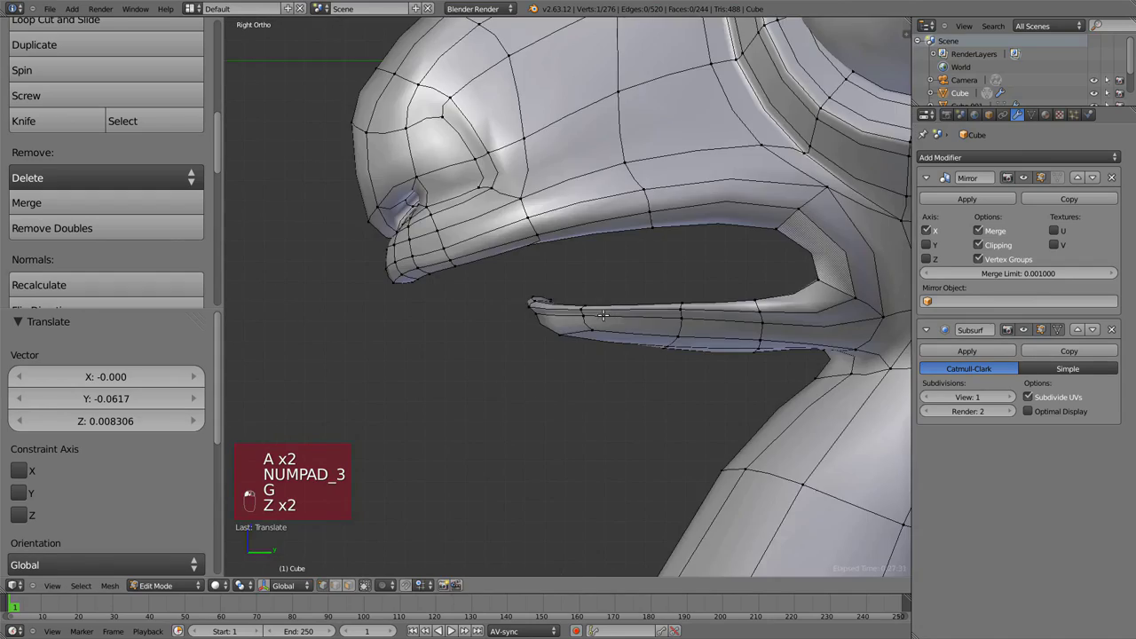
Move the same mouth-floor vertex another 0.041 forward along Y and about 0.03 down.
key("g")
left_click(591, 323)
key("z")
key("z")
mouse_move(448, 408)
middle_mouse_down()
mouse_move(532, 349)
mouse_move(576, 253)
mouse_move(586, 261)
middle_mouse_up()
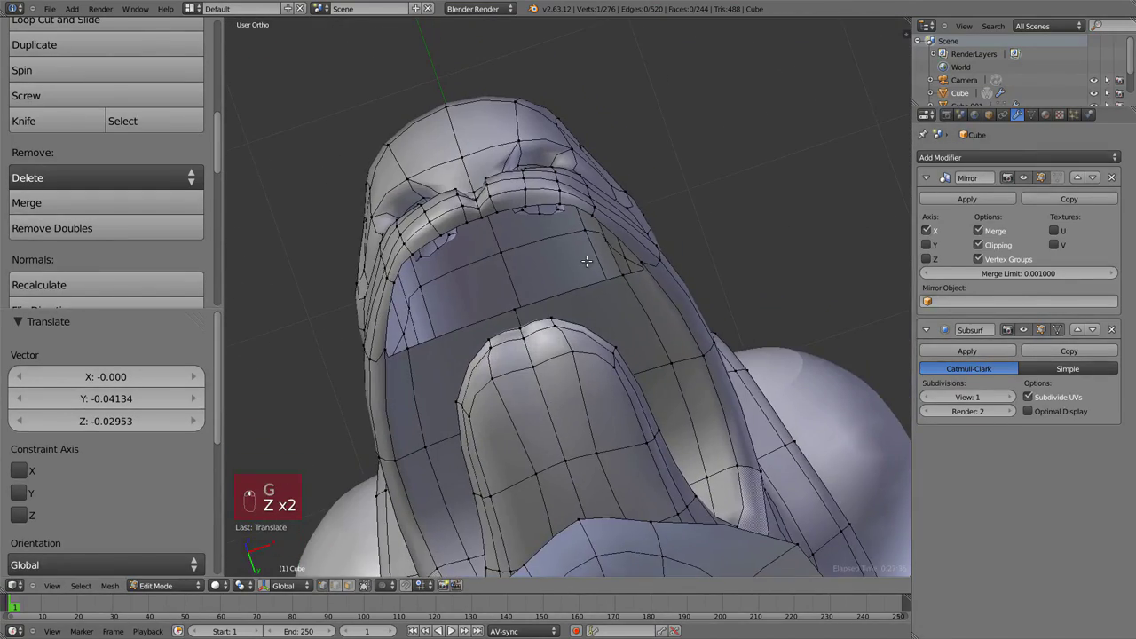
Clip the side view to the upper jaw region and turn it to show the mouth roof from below.
key("KP_3")
key("alt+b")
left_click_drag(831, 303, 399, 202)
middle_click_drag(399, 202, 446, 181)
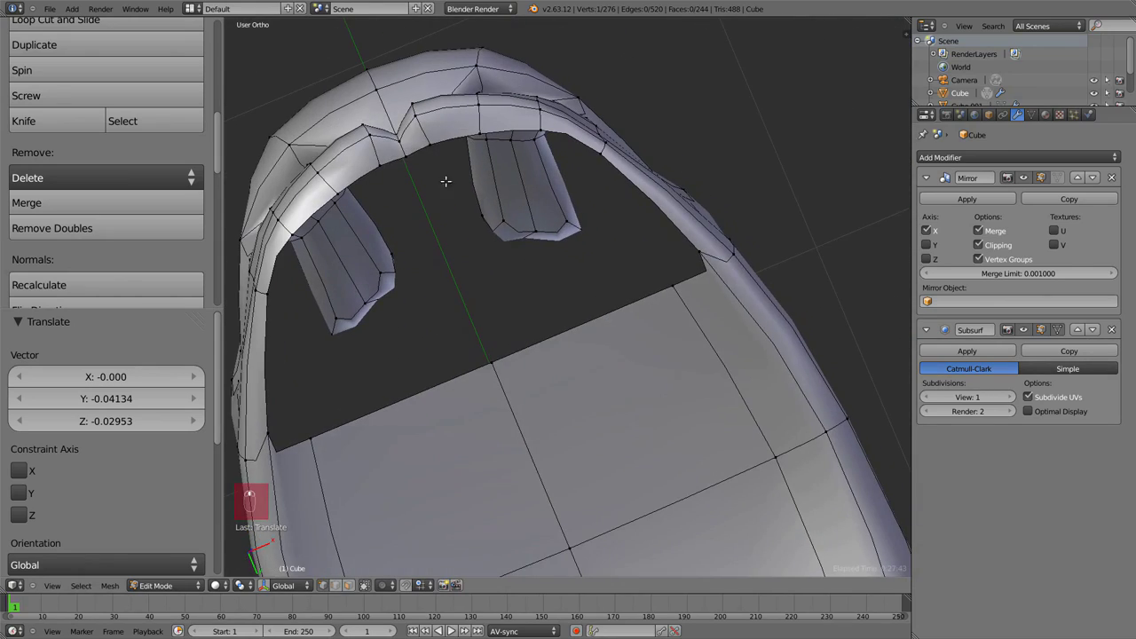
Examine the gap between the upper lip's inner edge and the front of the mouth roof from below.
right_click(497, 366, "shift")
scroll(500, 368, "down", 4)
middle_click_drag(499, 367, 538, 257)
scroll(536, 279, "up", 3)
scroll(695, 127, "down", 1)
middle_click_drag(695, 127, 634, 105)
scroll(635, 178, "up", 1)
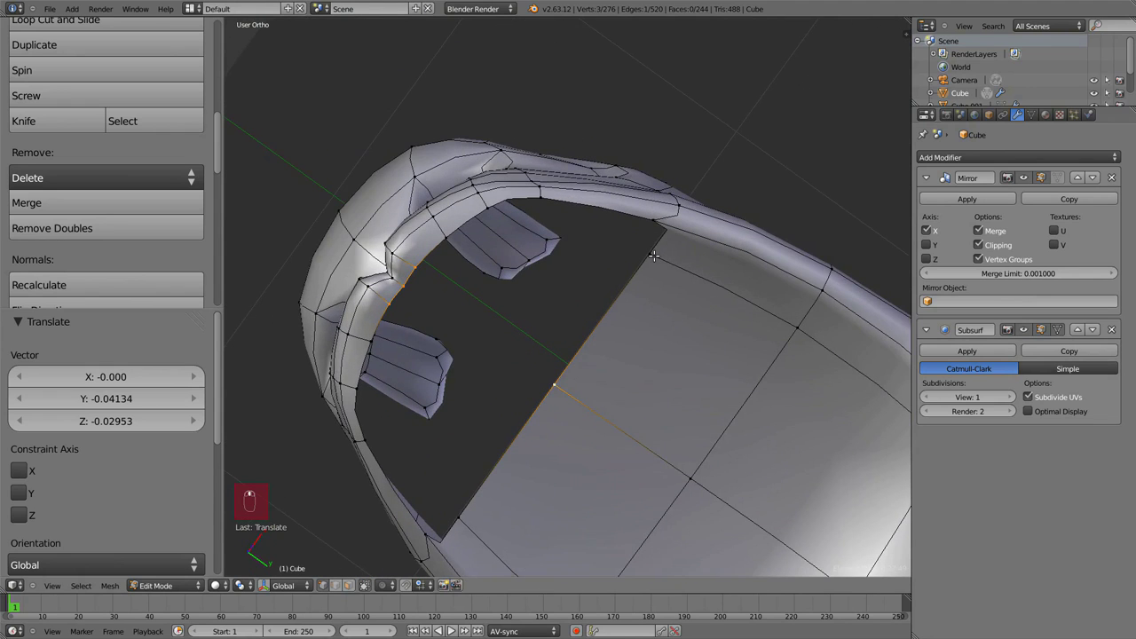
right_click(661, 247)
middle_click_drag(539, 220, 436, 266)
scroll(649, 268, "down", 3)
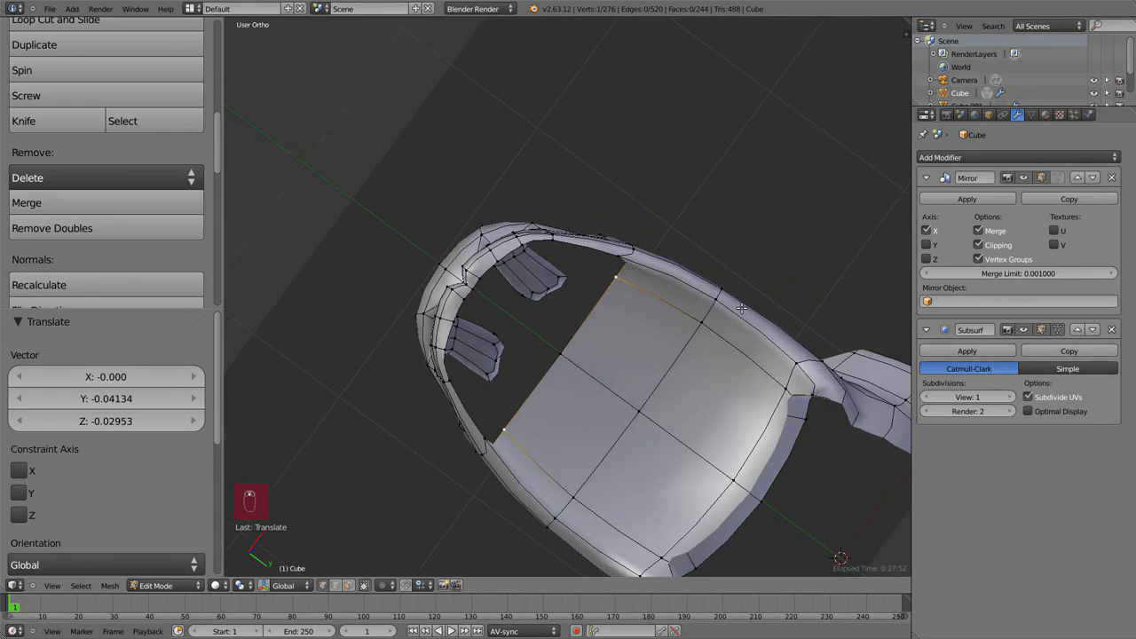
middle_click_drag(809, 301, 741, 352)
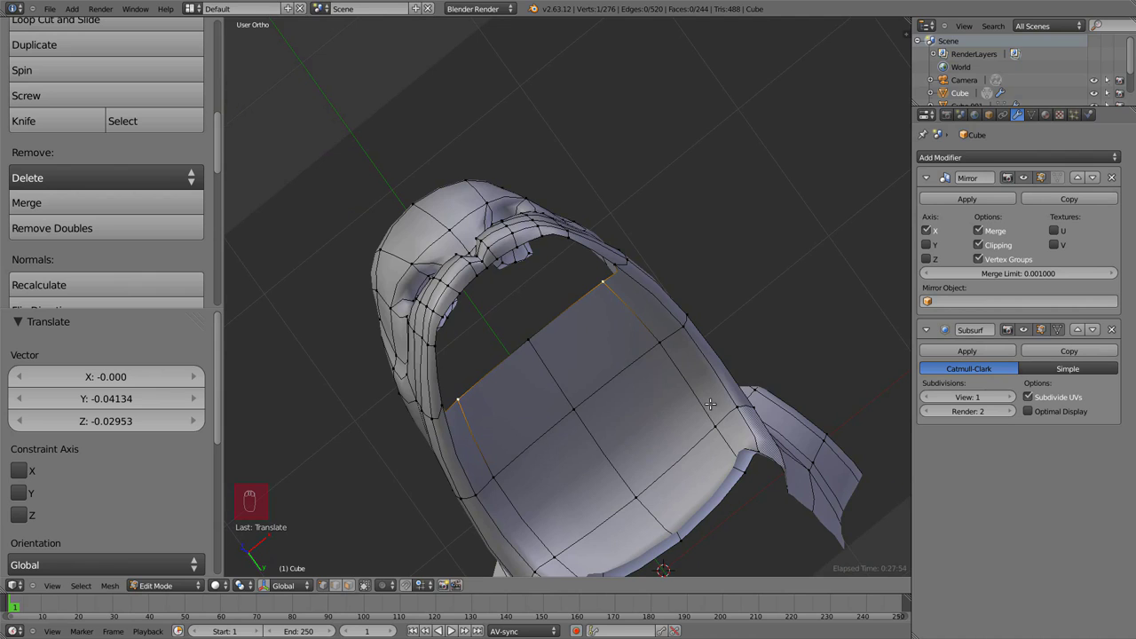
scroll(622, 279, "up", 3)
Extrude the upper lip's inner front edges about 0.175 backward along Y into the mouth.
middle_click_drag(621, 278, 669, 292)
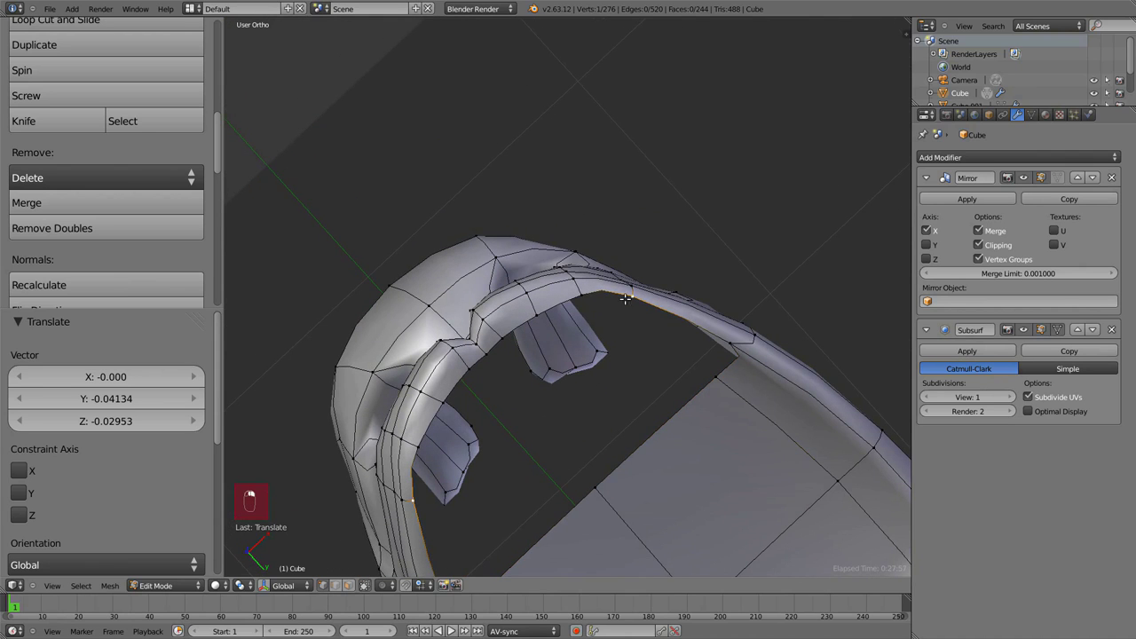
middle_click_drag(492, 353, 528, 364)
key("e")
left_click(553, 374)
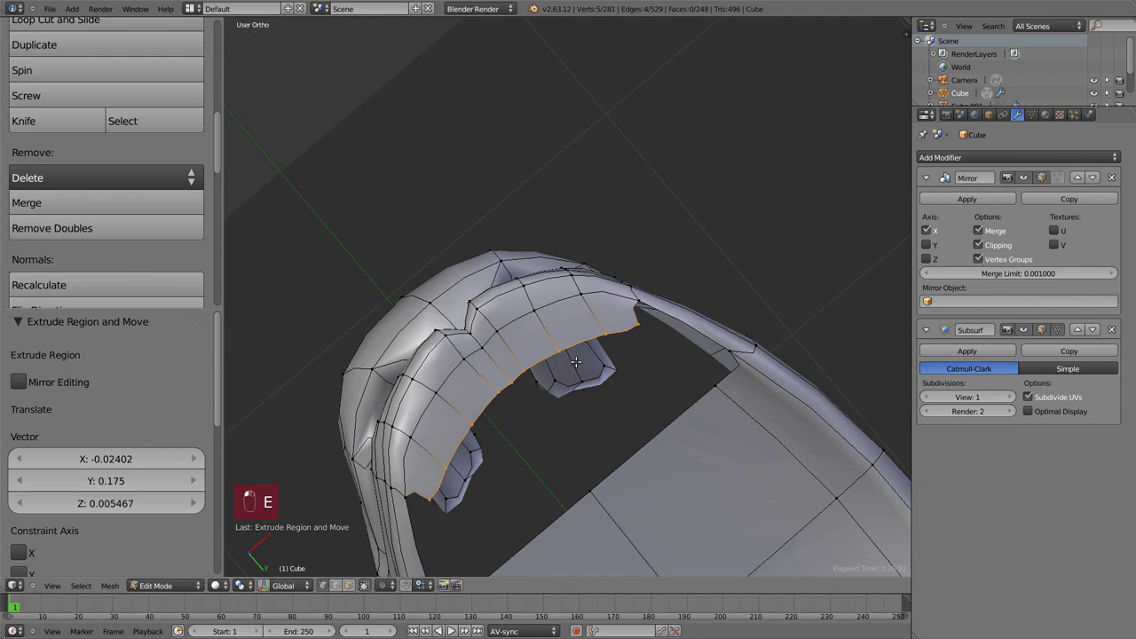
Move the outer corner vertex of the extruded upper lip strip about 0.029 along negative X.
right_click(632, 329)
key("g")
left_click(630, 332)
Fill the side face between the extruded upper lip strip and the mouth roof's front corner.
right_click(634, 312, "shift")
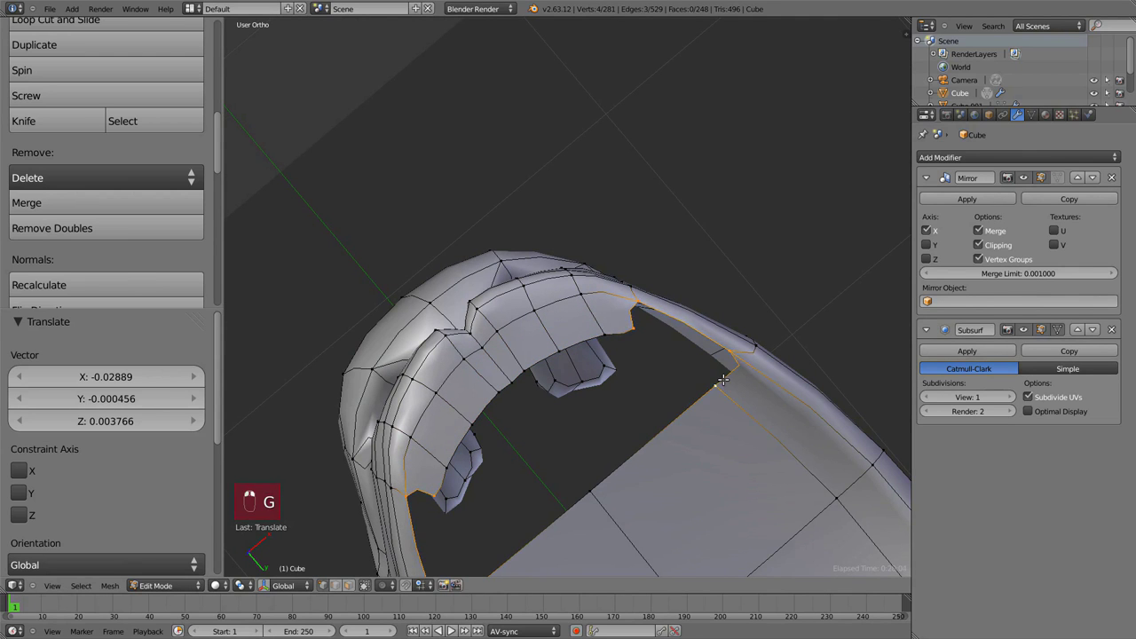
key("f")
key("a")
middle_click_drag(732, 356, 478, 283)
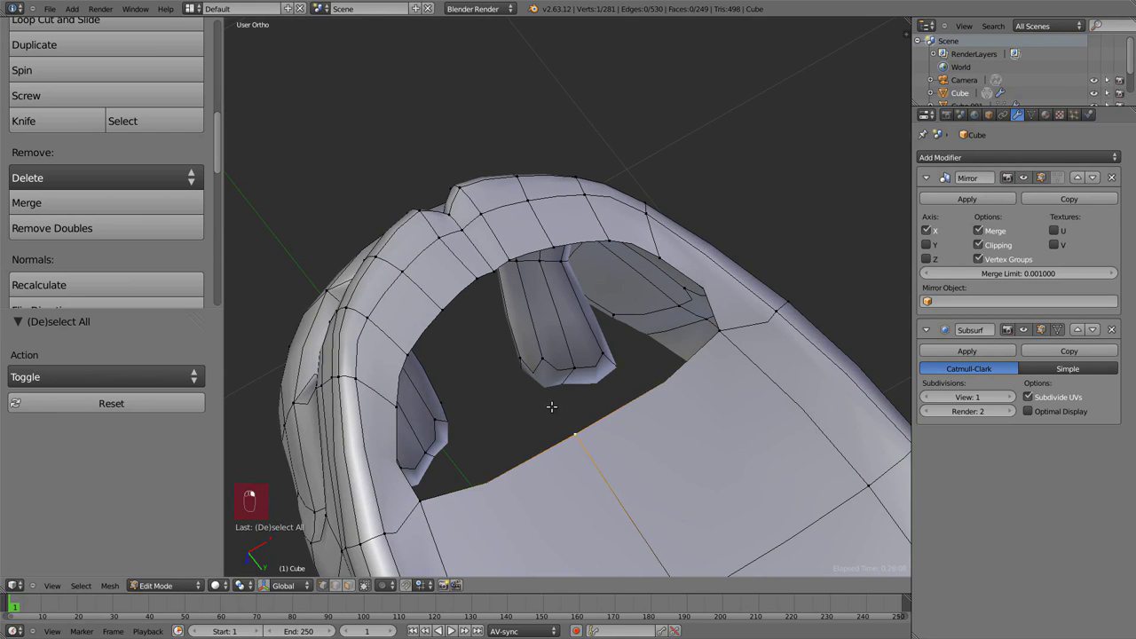
Check a loop cut path along the mouth roof without applying it, and remove the view clipping.
scroll(552, 407, "down", 5)
middle_click_drag(563, 401, 607, 355)
key("ctrl+r")
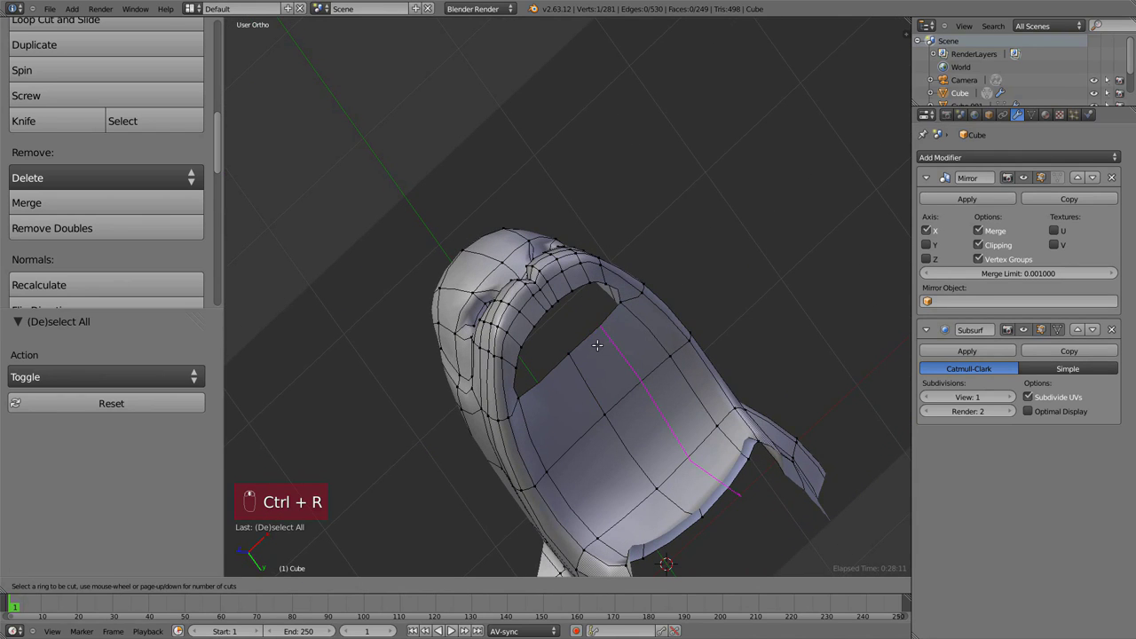
right_click(598, 341)
key("alt+b")
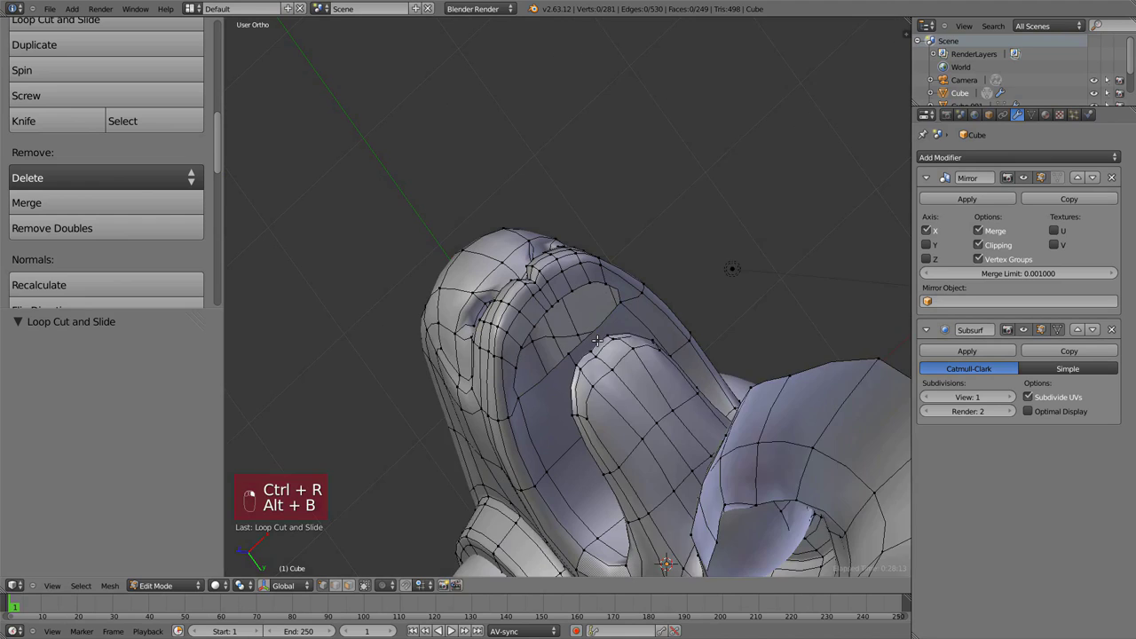
key("ctrl+r")
key("KP_3")
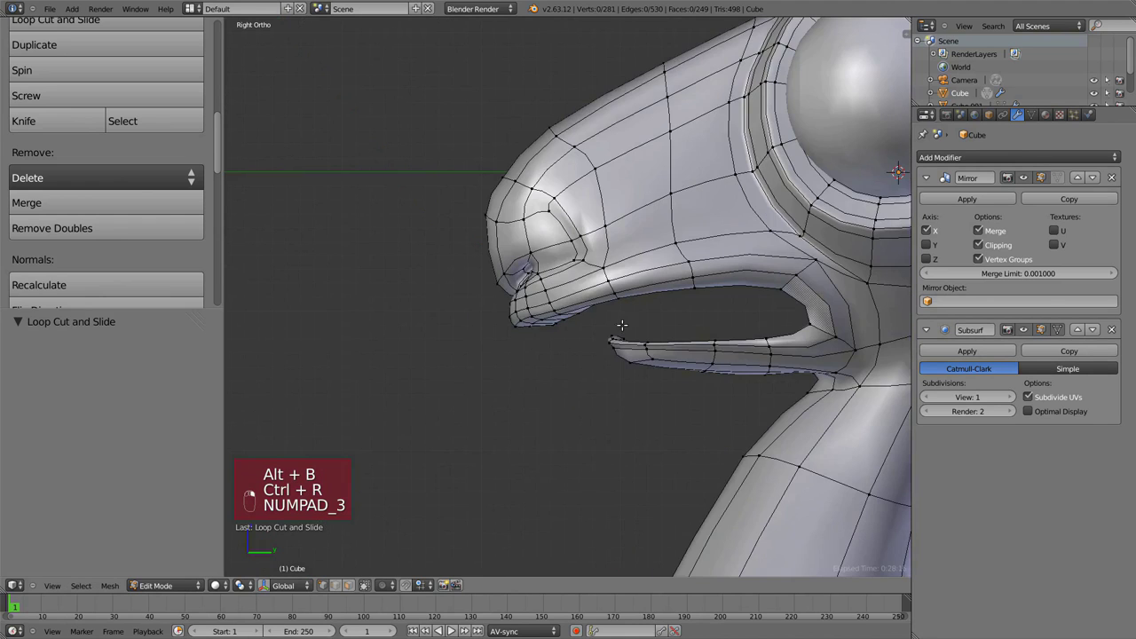
middle_click_drag(621, 325, 710, 319)
key("ctrl+r")
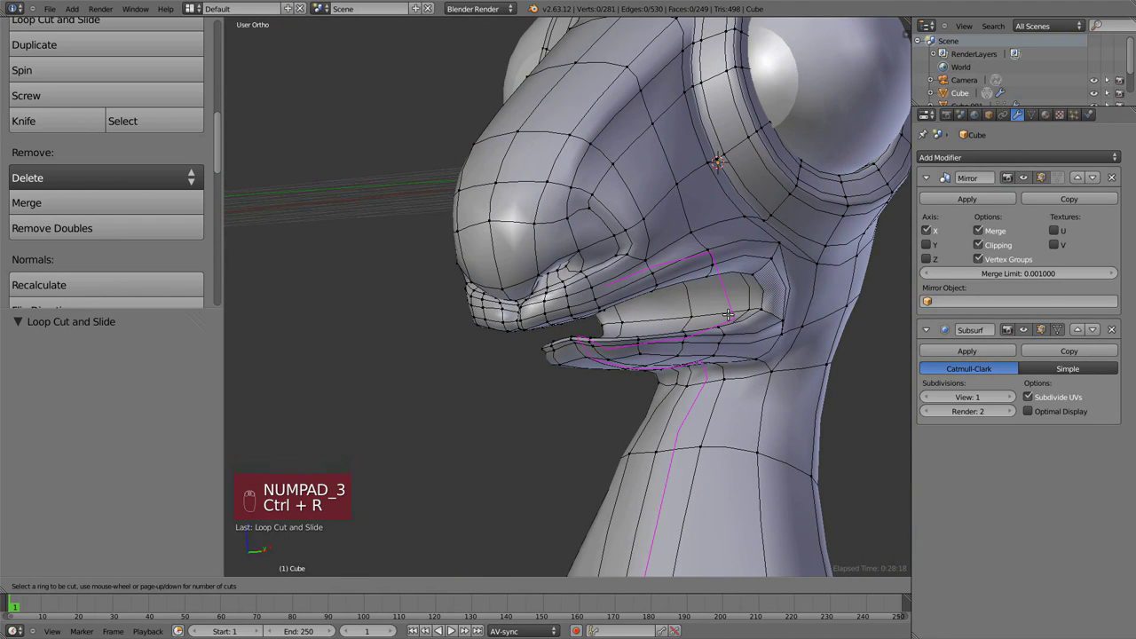
right_click(728, 314)
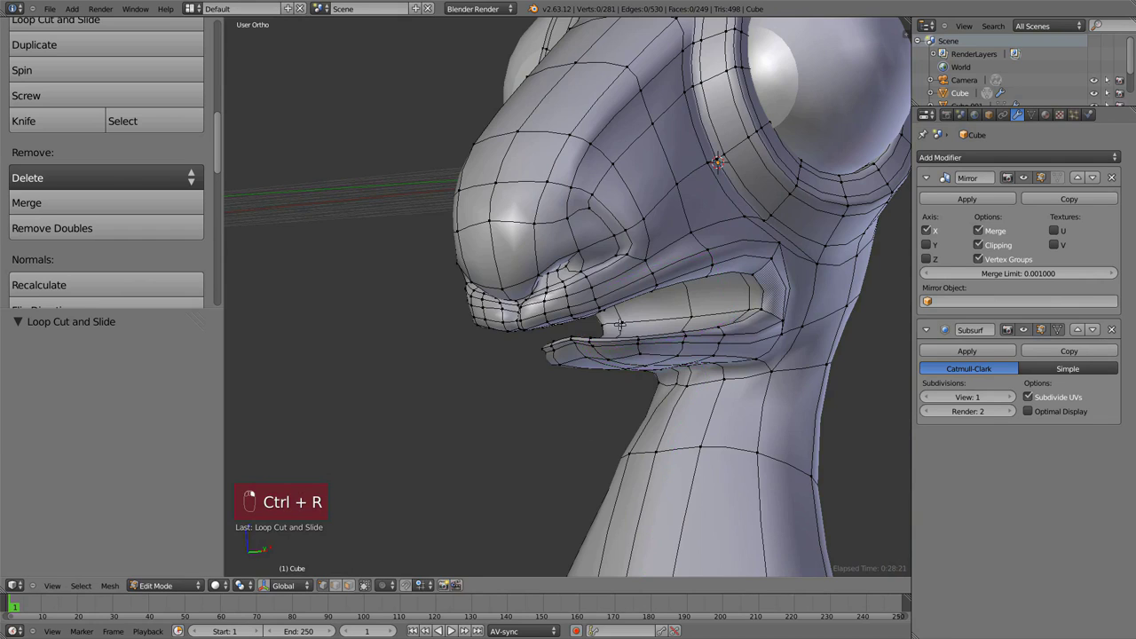
middle_click_drag(726, 314, 604, 120)
scroll(608, 324, "up", 2)
key("KP_3")
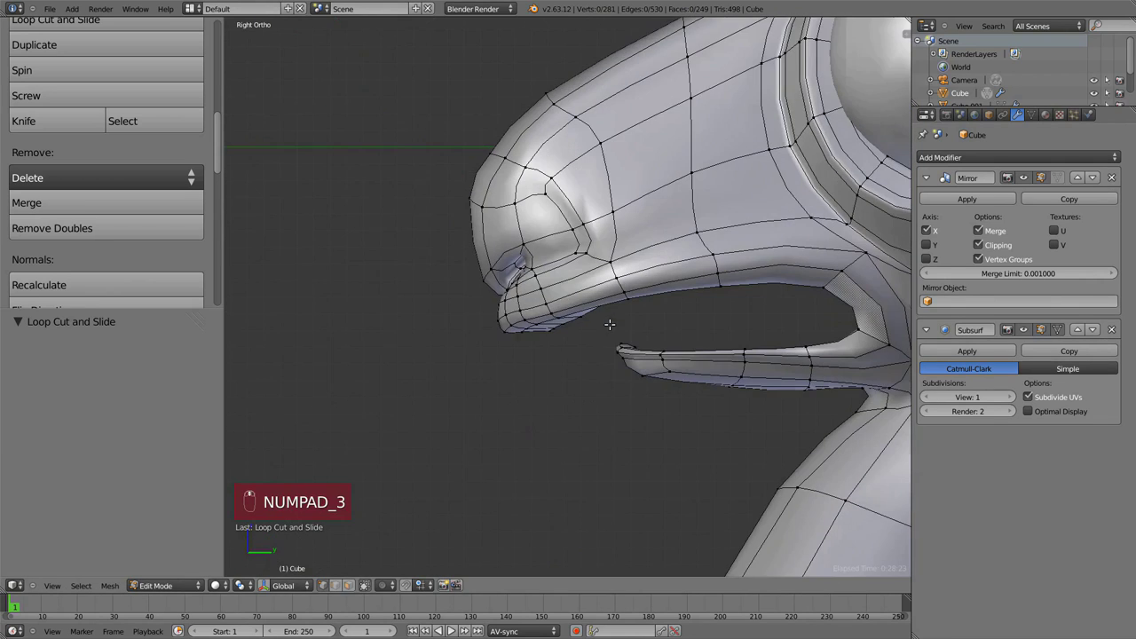
Clip the view to the upper beak and select the mouth roof's front face beside the centre line.
key("alt+b")
key("alt+b")
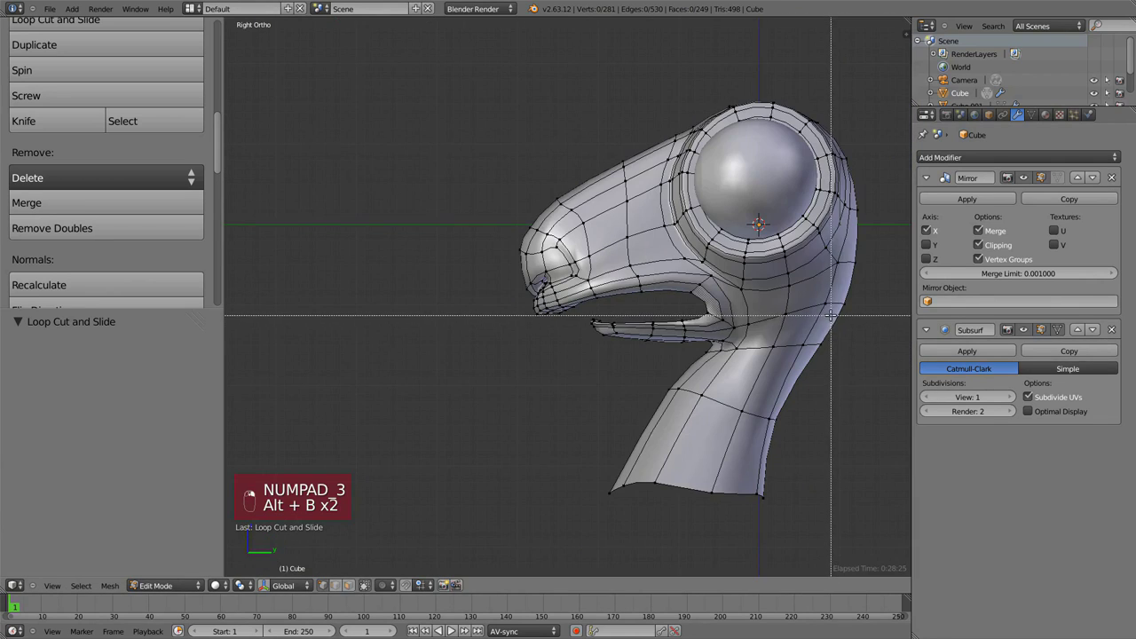
left_click_drag(832, 316, 510, 251)
middle_click_drag(510, 251, 582, 317)
scroll(583, 318, "up", 3)
middle_click_drag(521, 276, 516, 266)
right_click(515, 264)
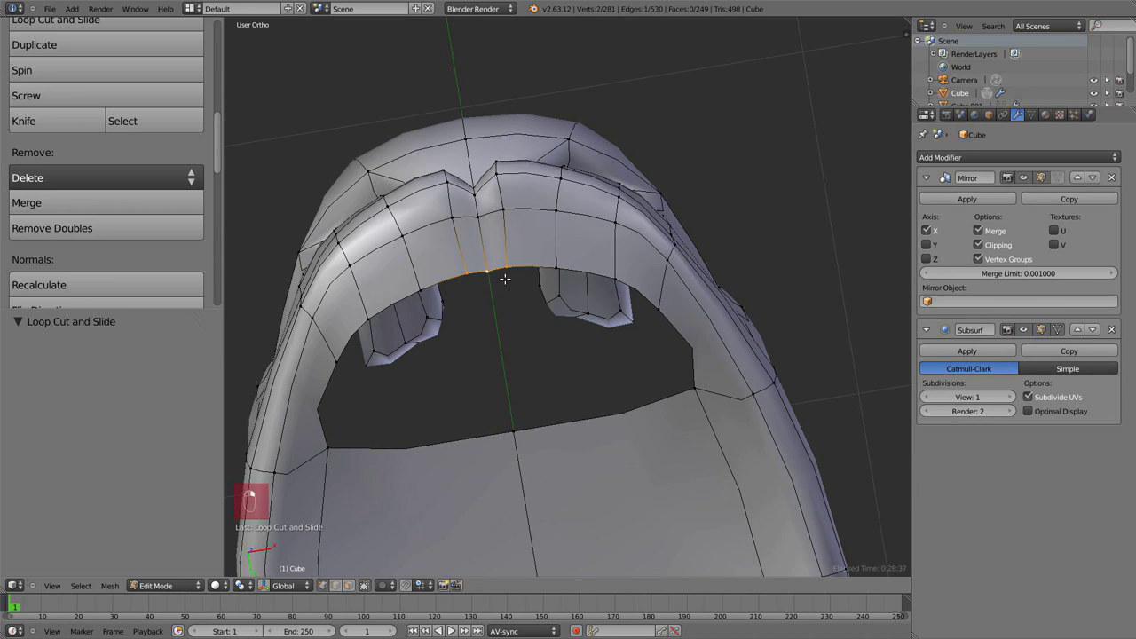
middle_click_drag(504, 278, 538, 368)
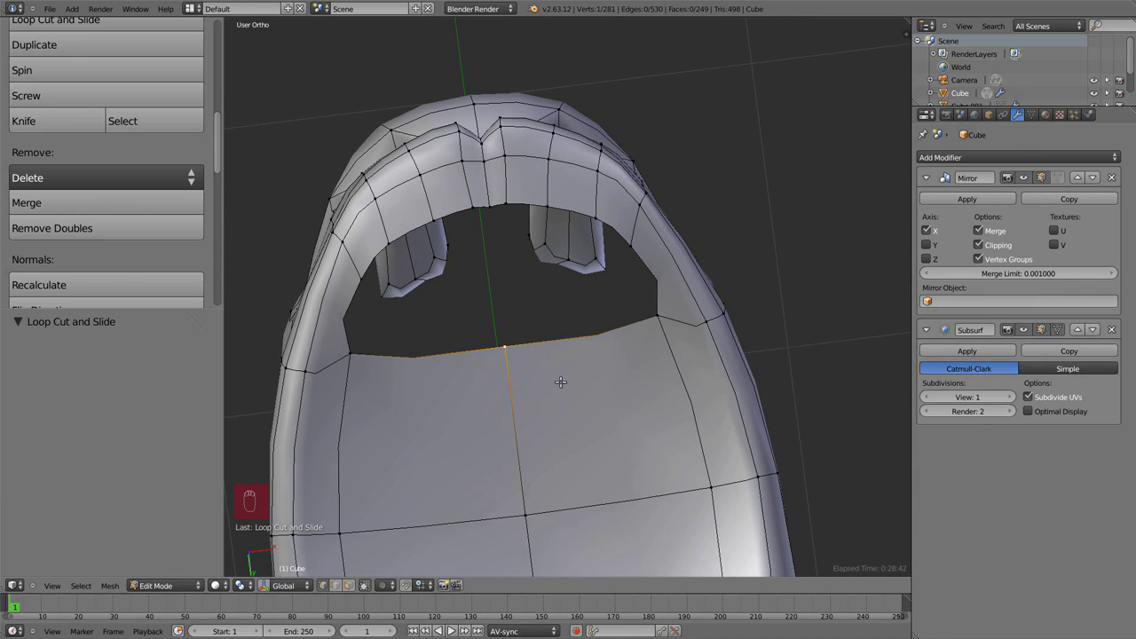
right_click(527, 514, "shift")
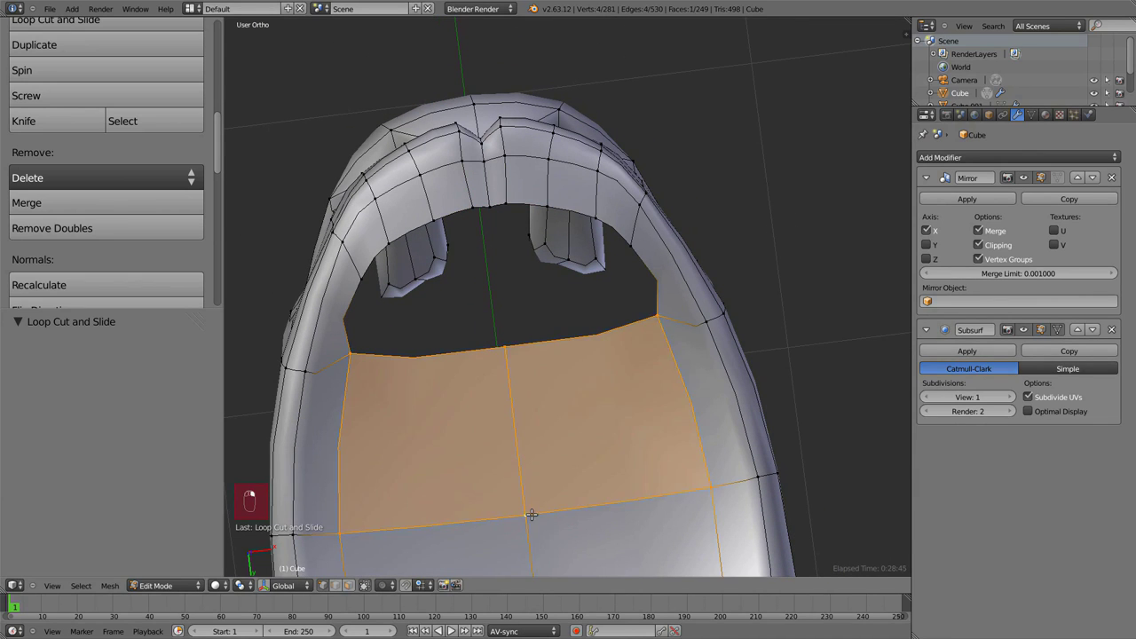
middle_click_drag(533, 512, 544, 313)
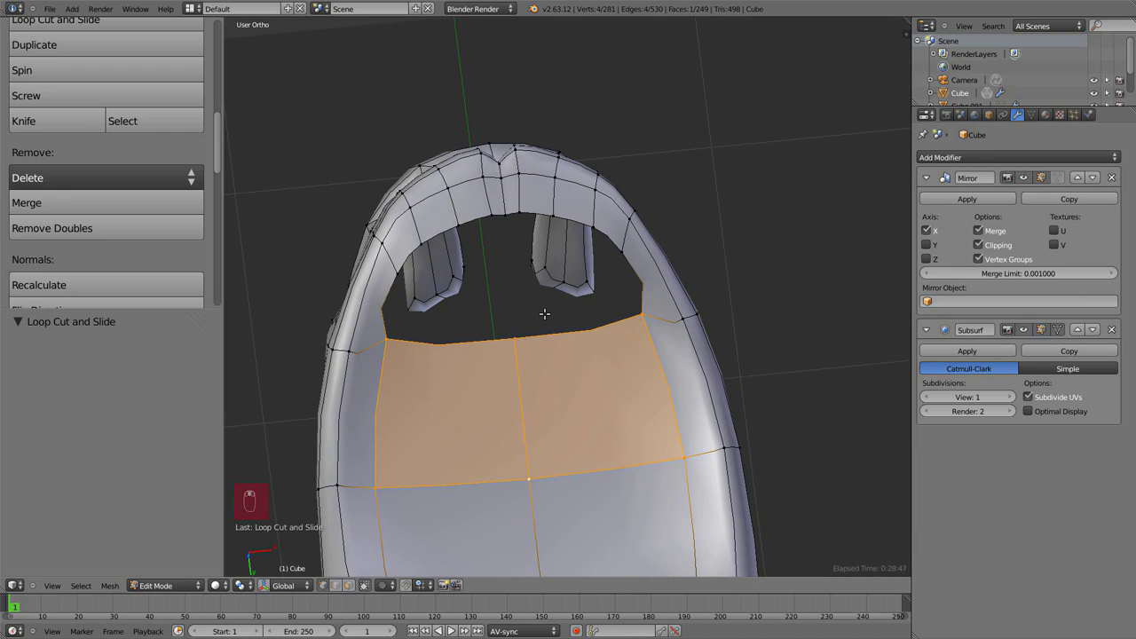
key("k")
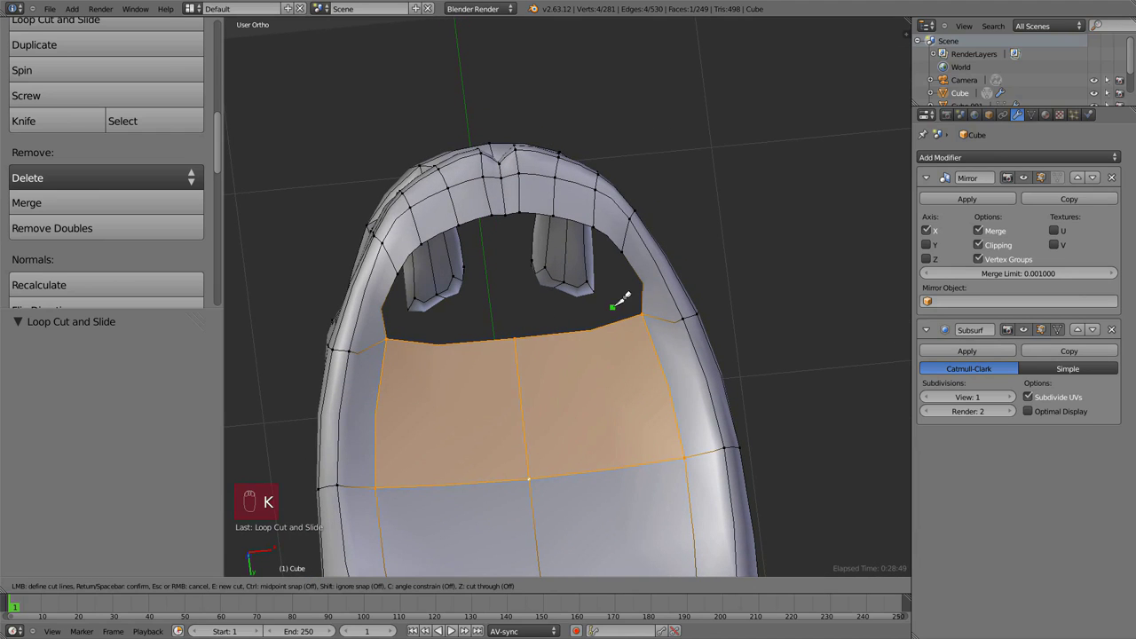
right_click(520, 307)
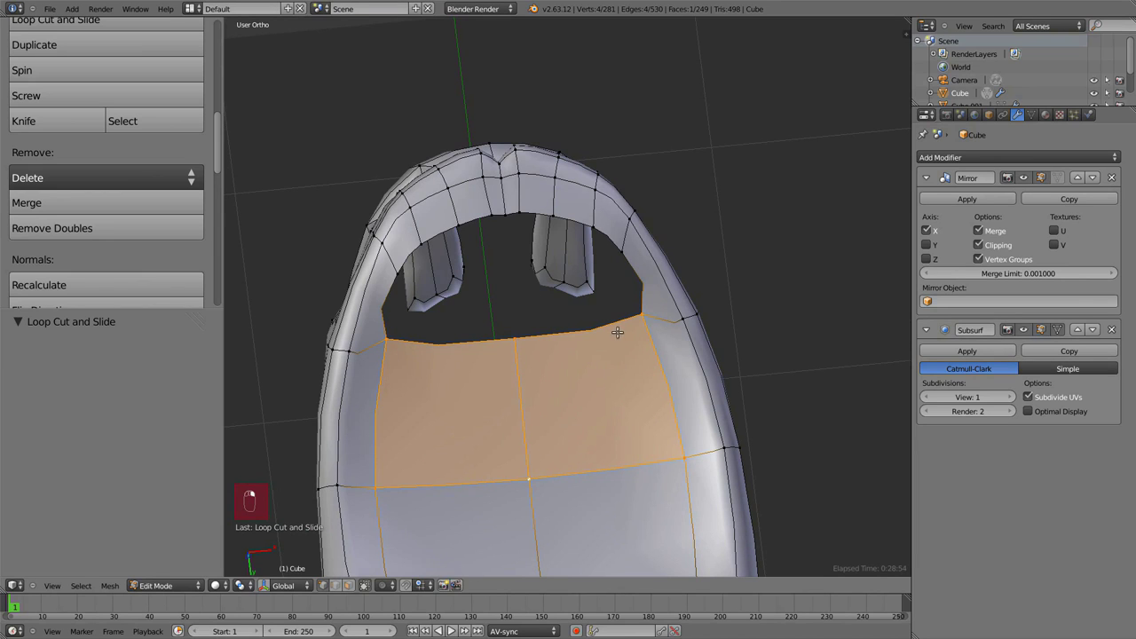
key("k")
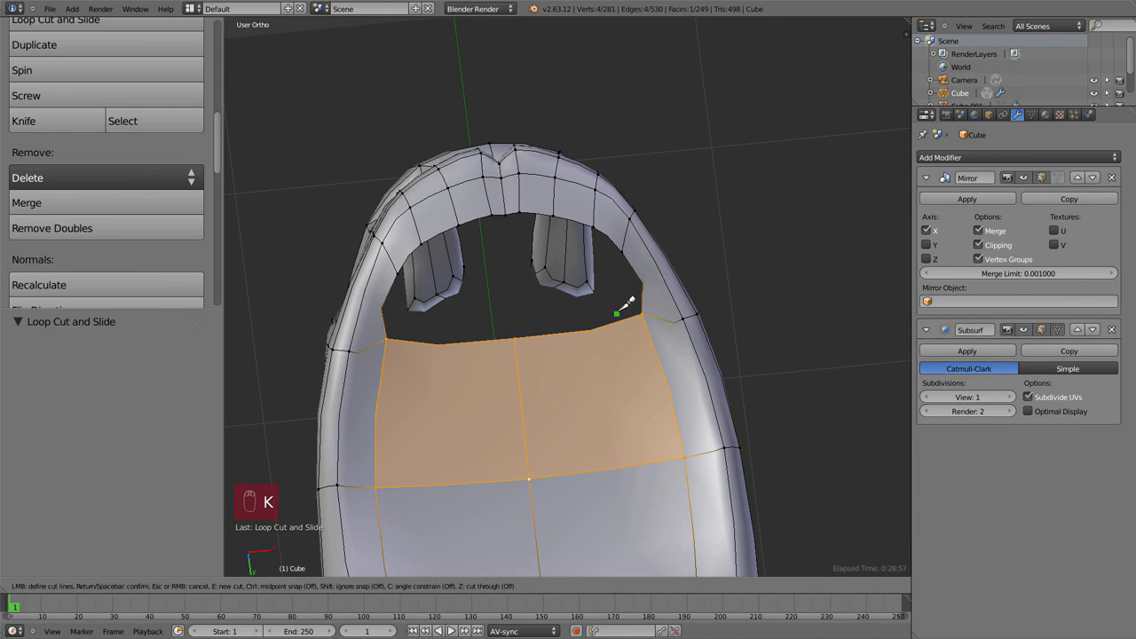
left_click(558, 438)
key("Return")
mouse_move(538, 311)
middle_mouse_down()
mouse_move(497, 324)
mouse_move(456, 314)
mouse_move(463, 329)
mouse_move(529, 322)
mouse_move(609, 284)
middle_mouse_up()
key("z")
key("z")
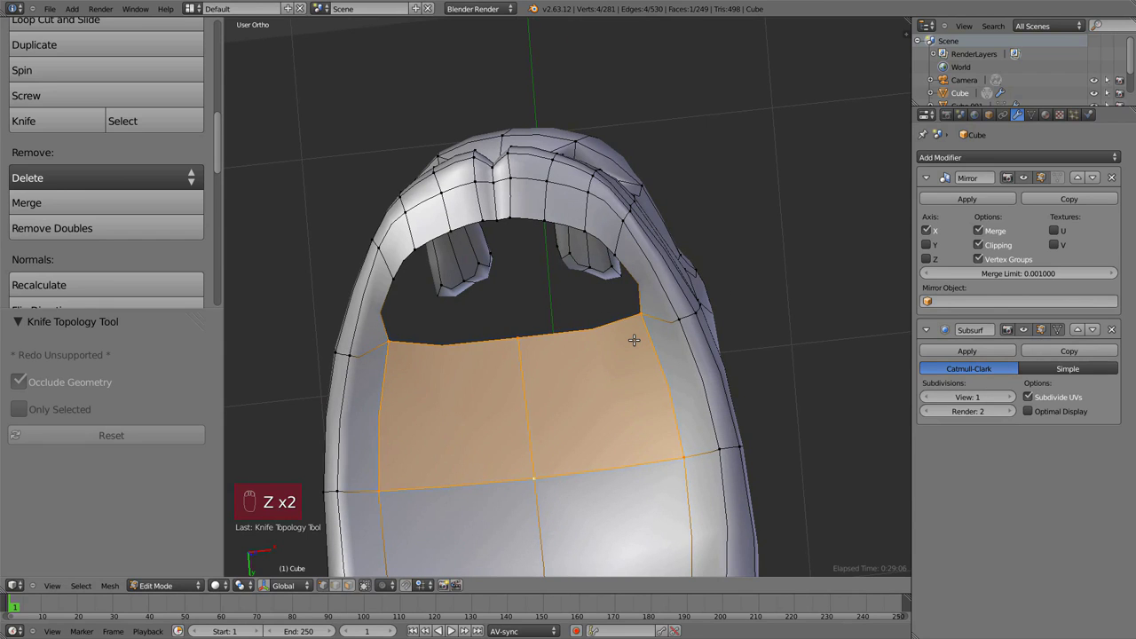
key("i")
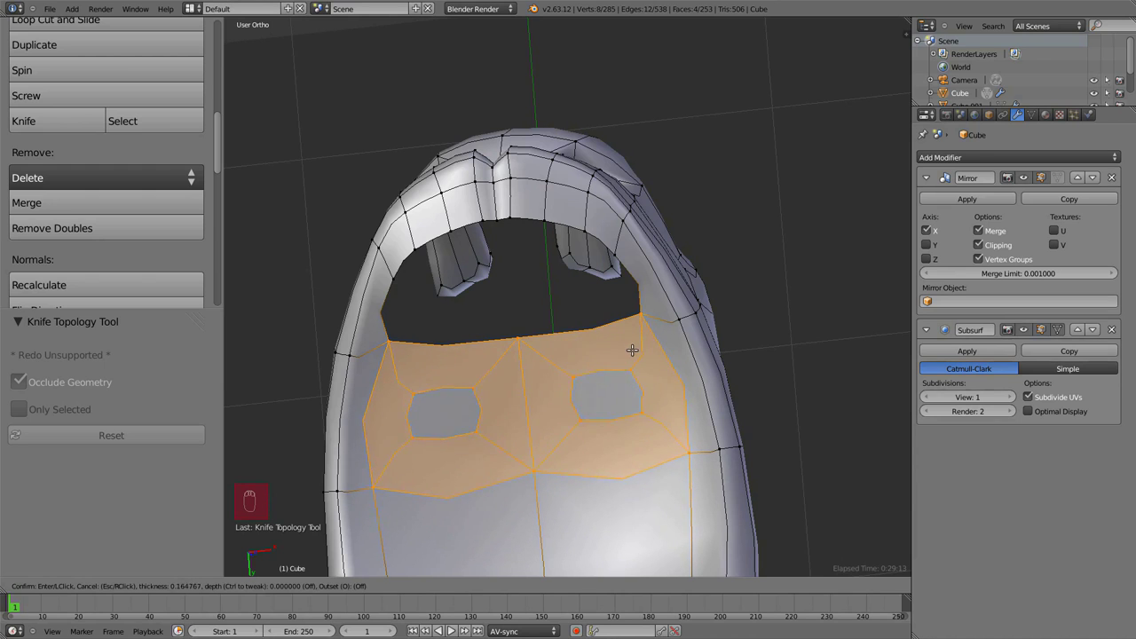
right_click(631, 352)
key("ctrl+z")
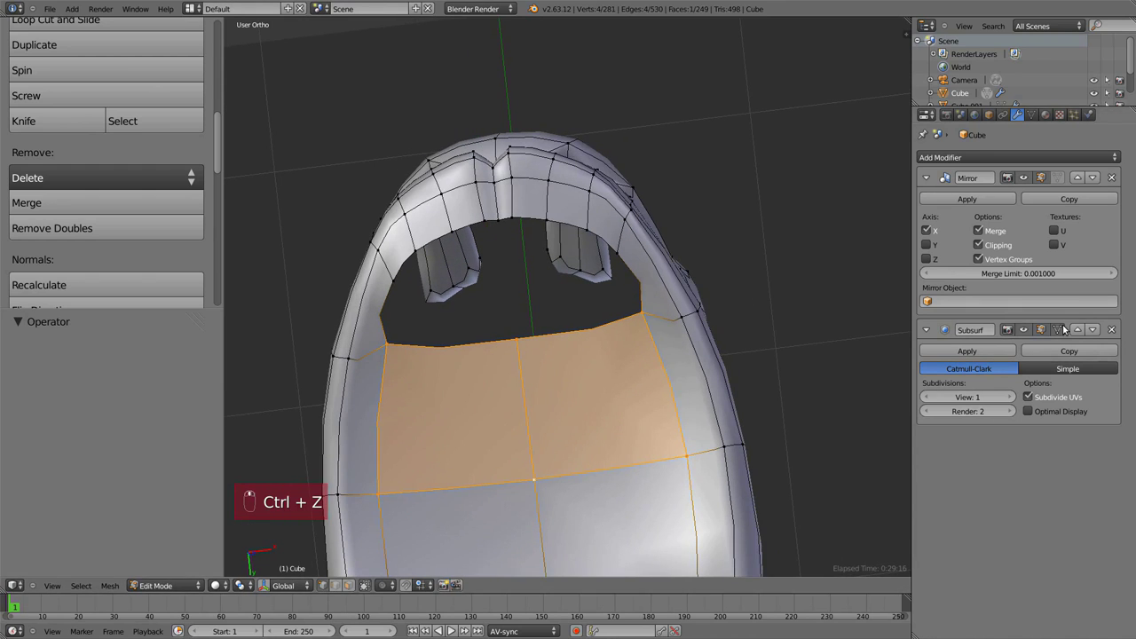
Inset the mouth roof's front face with a thickness of about 0.145 and Boundary turned off.
key("z")
middle_click_drag(593, 309, 565, 247)
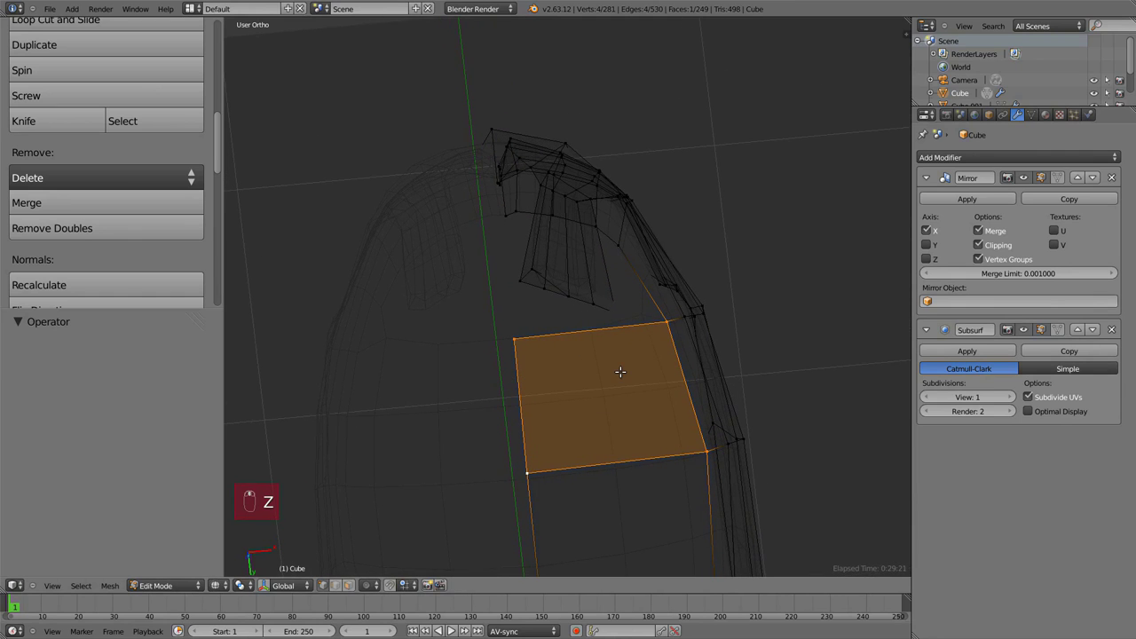
key("i")
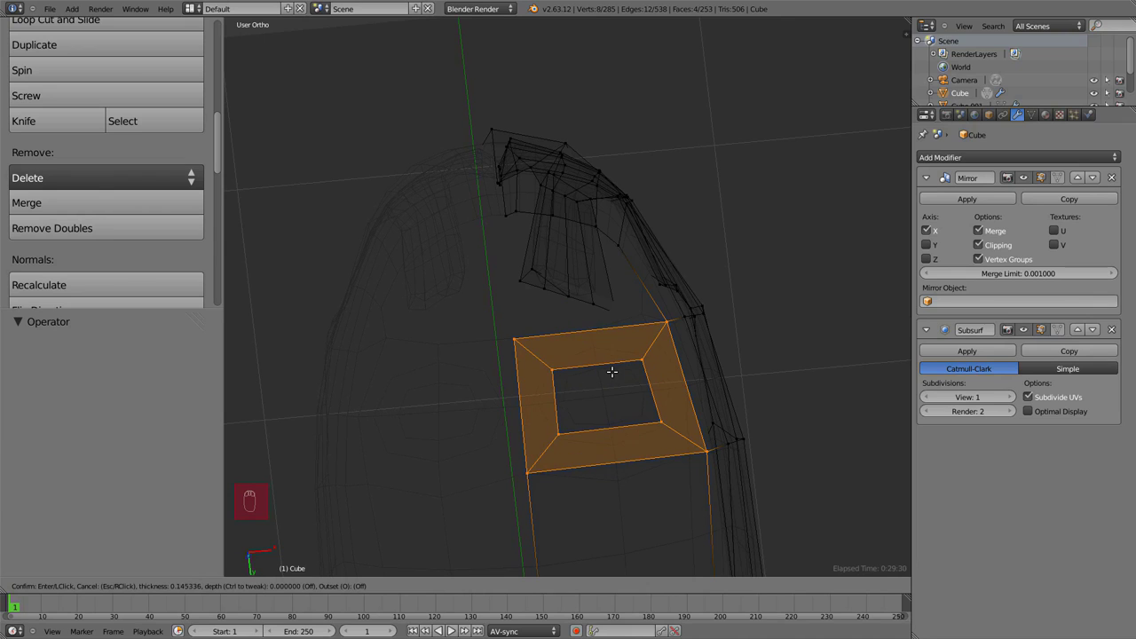
left_click(611, 371)
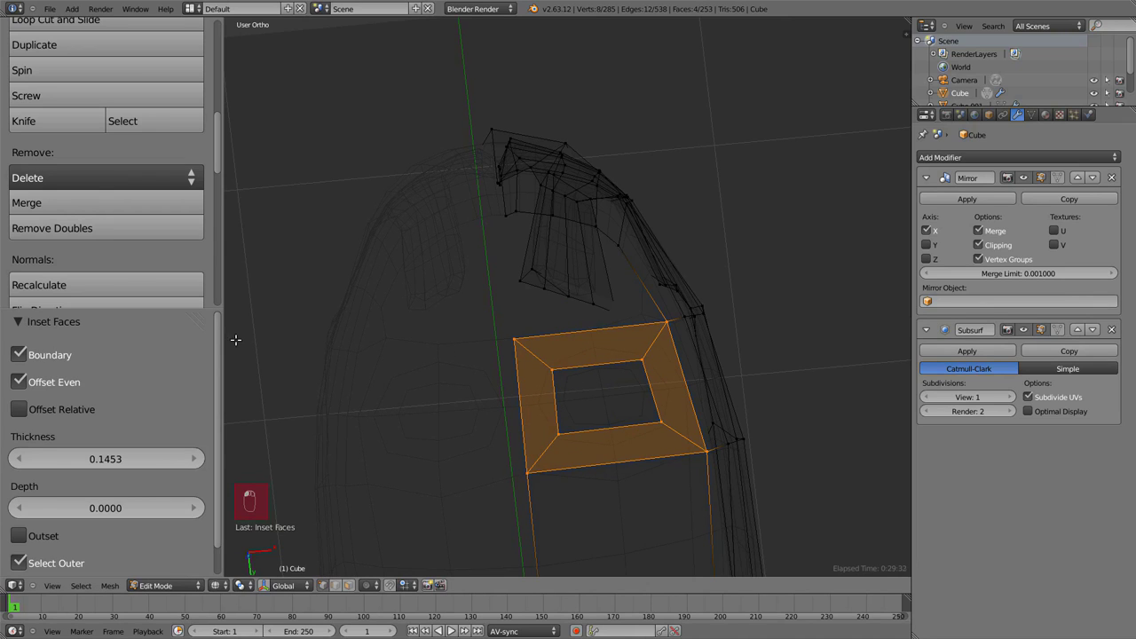
left_click_drag(211, 307, 189, 246)
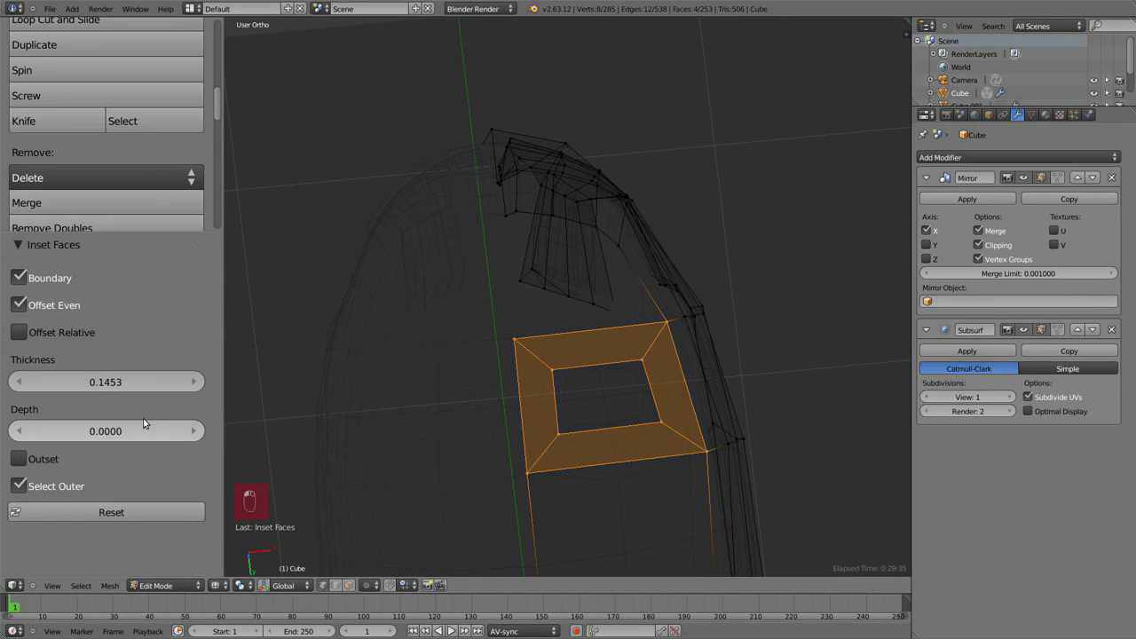
left_click(66, 277)
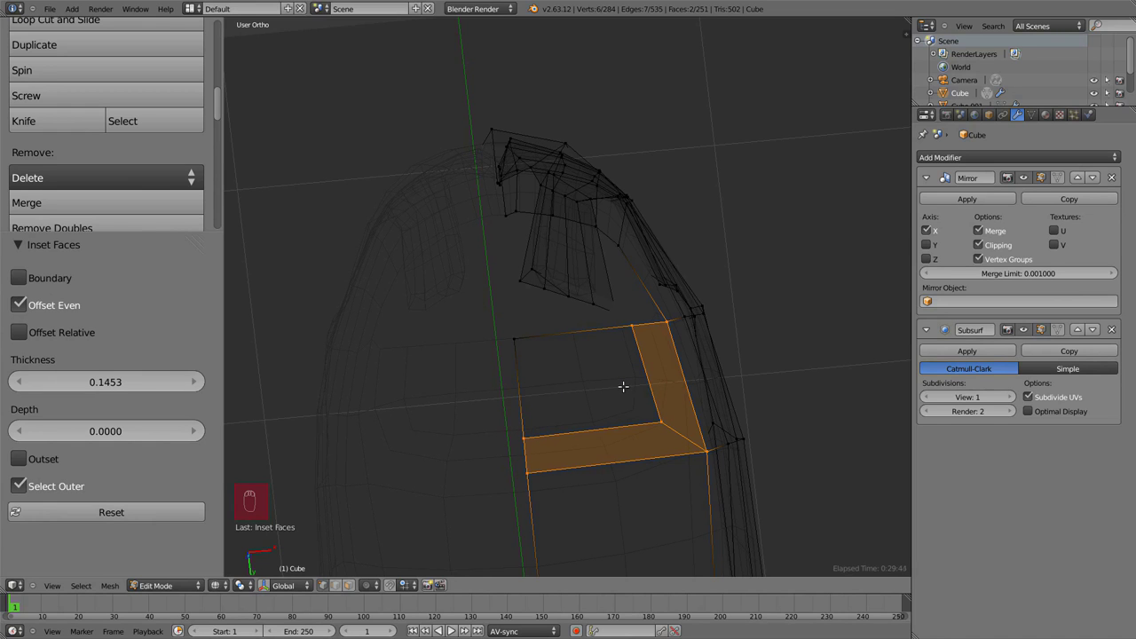
Move the inset's inner lengthwise edge about 0.172 along negative X, toward the centre line.
right_click(626, 337)
key("z")
key("g")
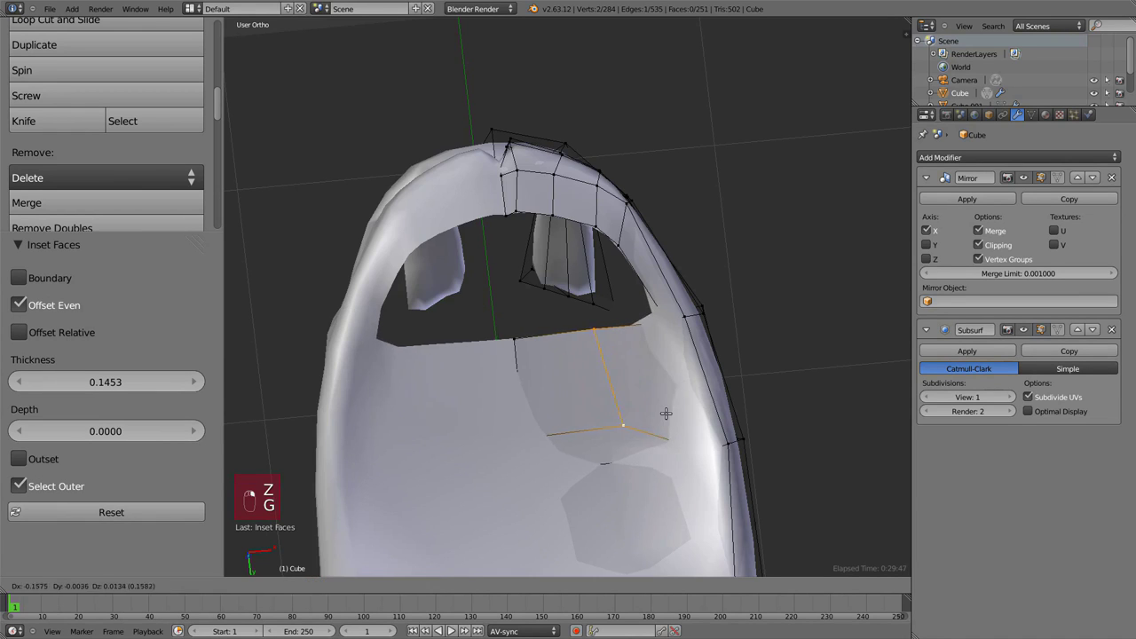
left_click(667, 412)
Move the inset's inner rear vertex about 0.07, and its front edge vertex about 0.1 outward along X.
key("z")
mouse_move(593, 332)
middle_mouse_down()
mouse_move(609, 307)
mouse_move(568, 240)
mouse_move(578, 253)
mouse_move(550, 287)
middle_mouse_up()
key("z")
key("g")
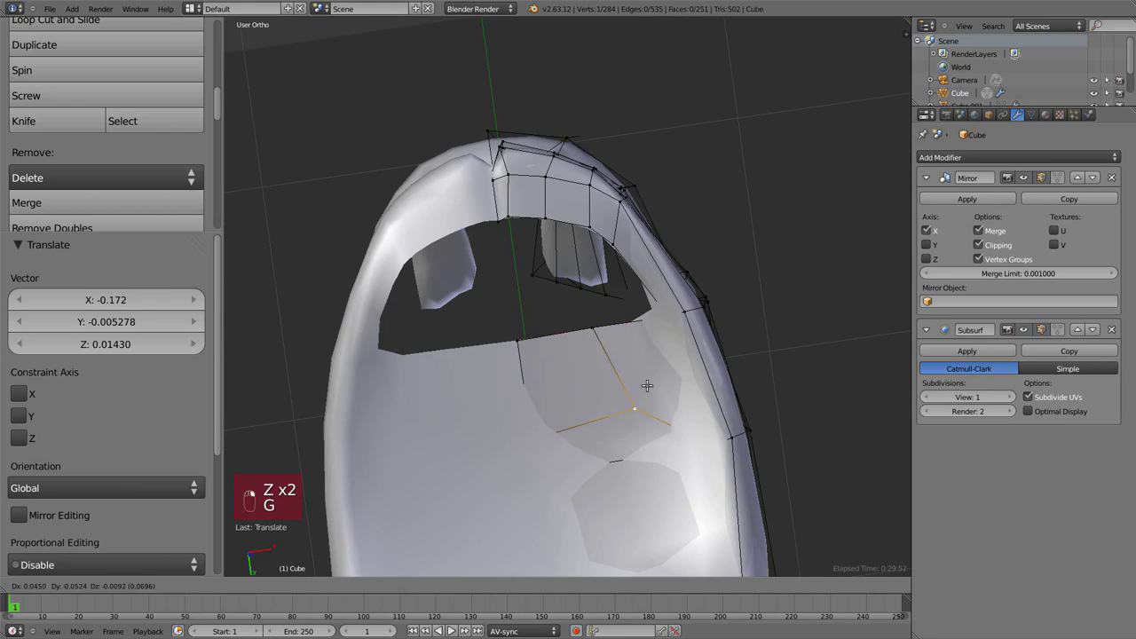
left_click(647, 386)
key("z")
key("g")
left_click(618, 332)
Fill the side face between the upper lip's inner corner and the outer part of the mouth roof's front edge.
middle_click_drag(618, 332, 603, 306)
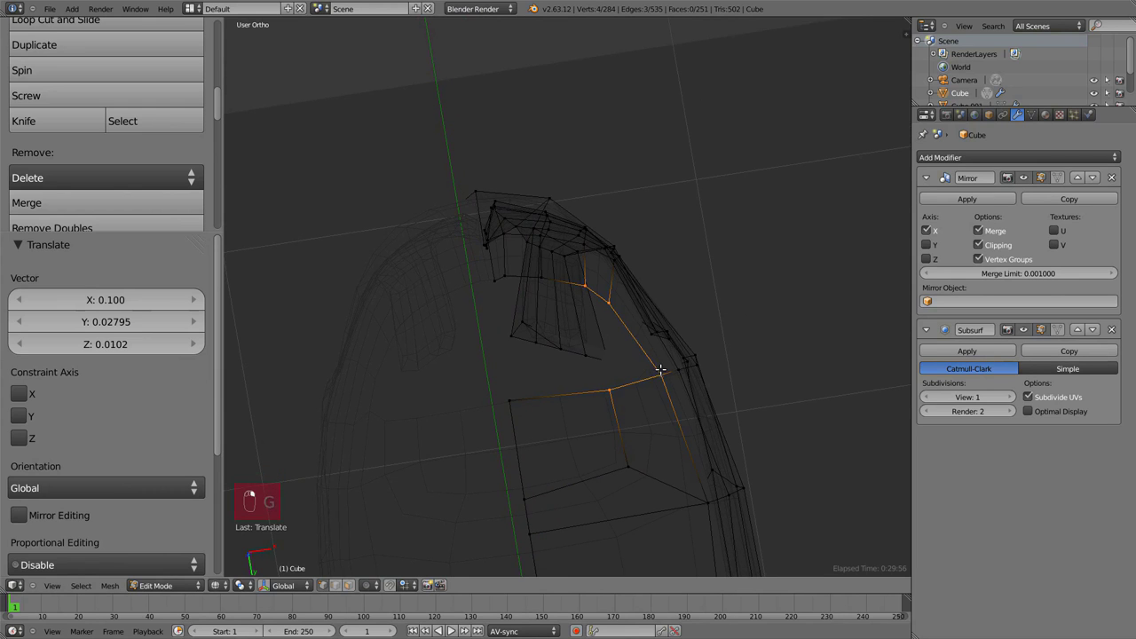
key("f")
middle_click_drag(660, 369, 576, 337)
key("z")
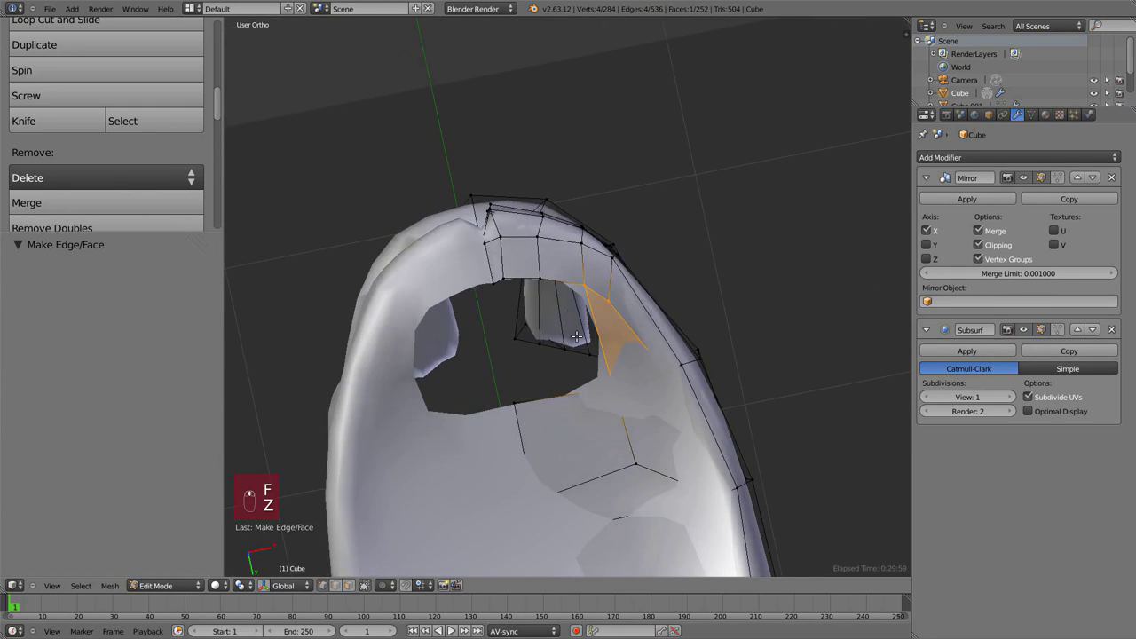
key("z")
middle_click_drag(522, 305, 526, 322)
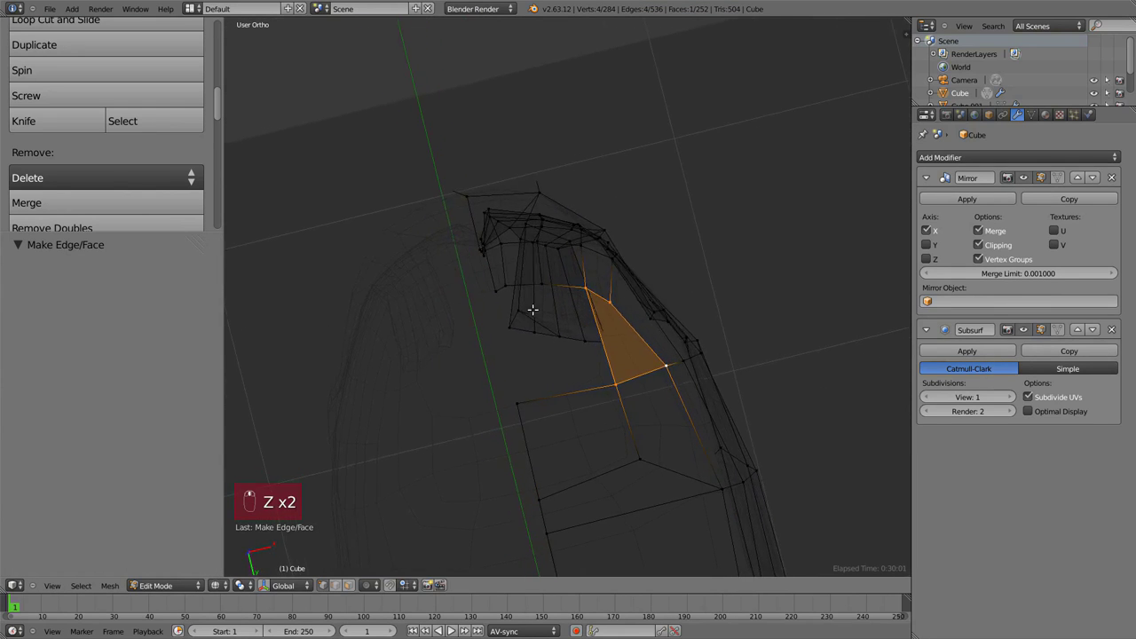
Add a loop cut across the new side face between the upper lip and the mouth roof.
key("ctrl+r")
middle_click_drag(602, 332, 535, 294)
key("z")
key("ctrl+r")
left_click(594, 337)
middle_click_drag(578, 326, 543, 324)
Extrude the side face's inner front edge about 0.189 along negative X, and move it about 0.285 further the same way.
right_click(600, 334)
right_click(571, 288, "shift")
left_click(555, 314)
scroll(545, 309, "up", 2)
key("g")
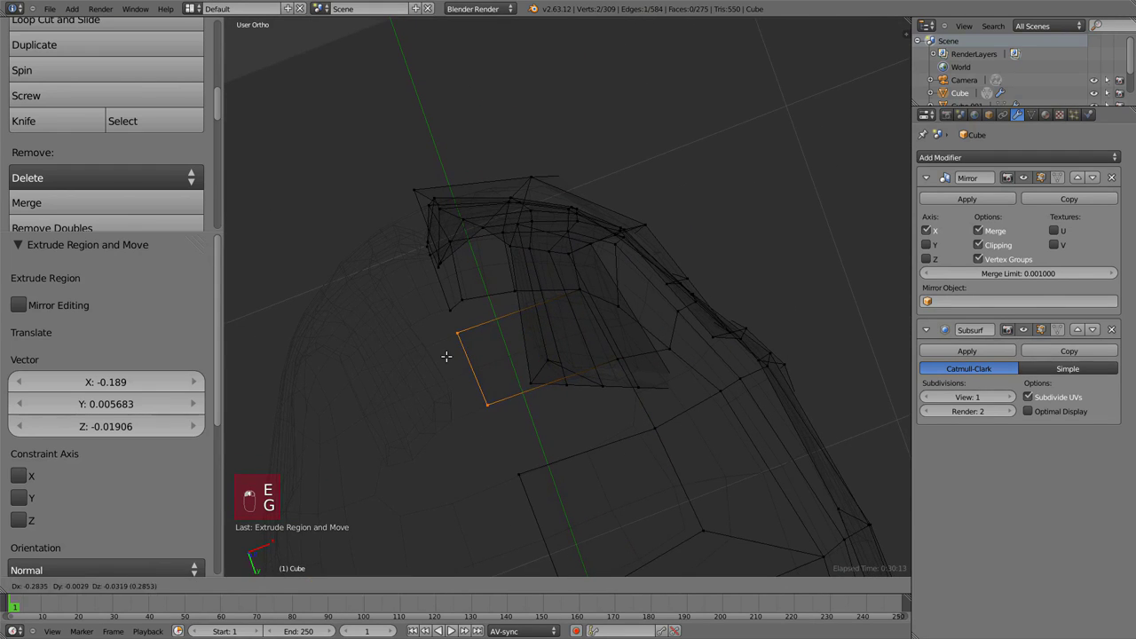
left_click(446, 356)
key("z")
key("z")
Nudge the upper lip's inner corner vertex and the loop cut's outer vertex slightly outward and forward.
right_click(613, 307)
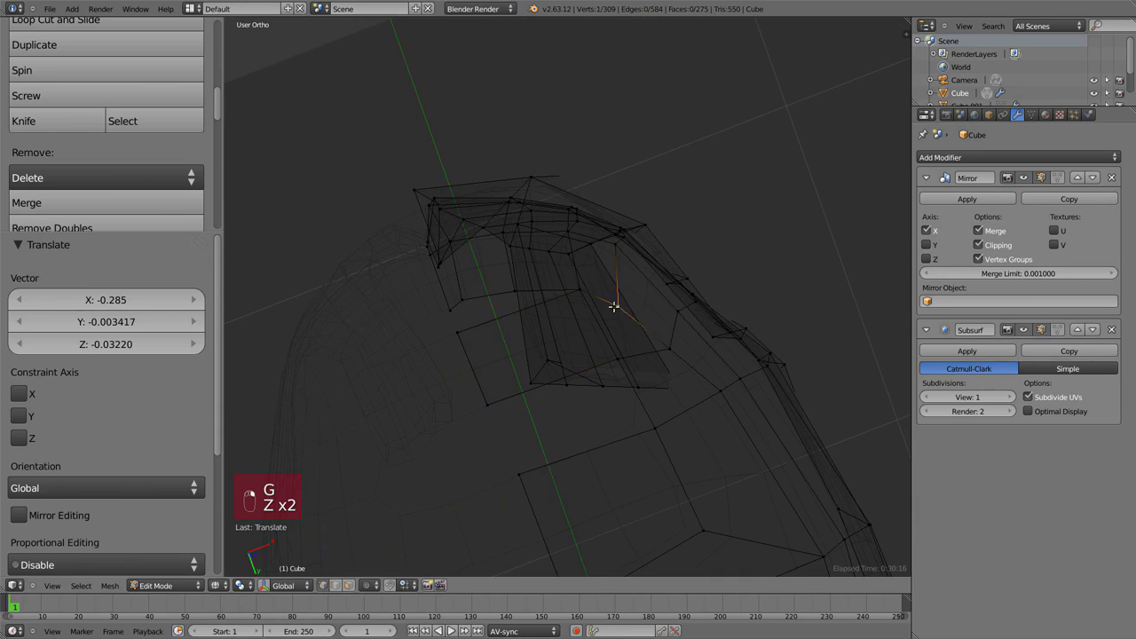
right_click(667, 348)
key("g")
left_click(677, 337)
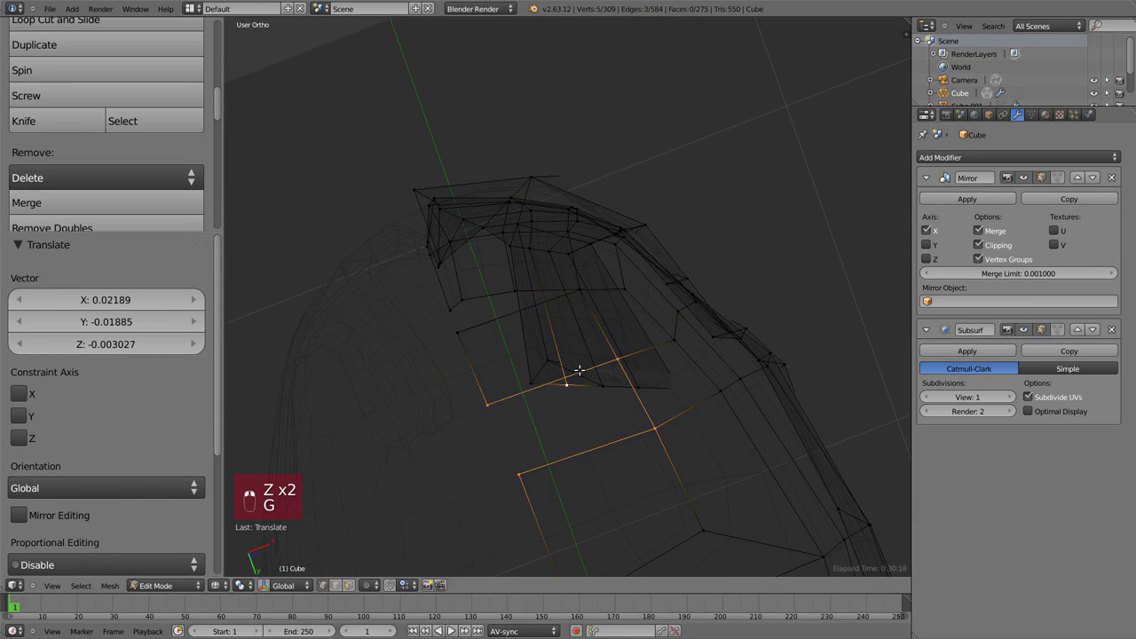
Fill the face between the extruded strip's rear edge and the mouth roof's front edge.
key("f")
key("ctrl+z")
middle_click_drag(577, 383, 562, 401)
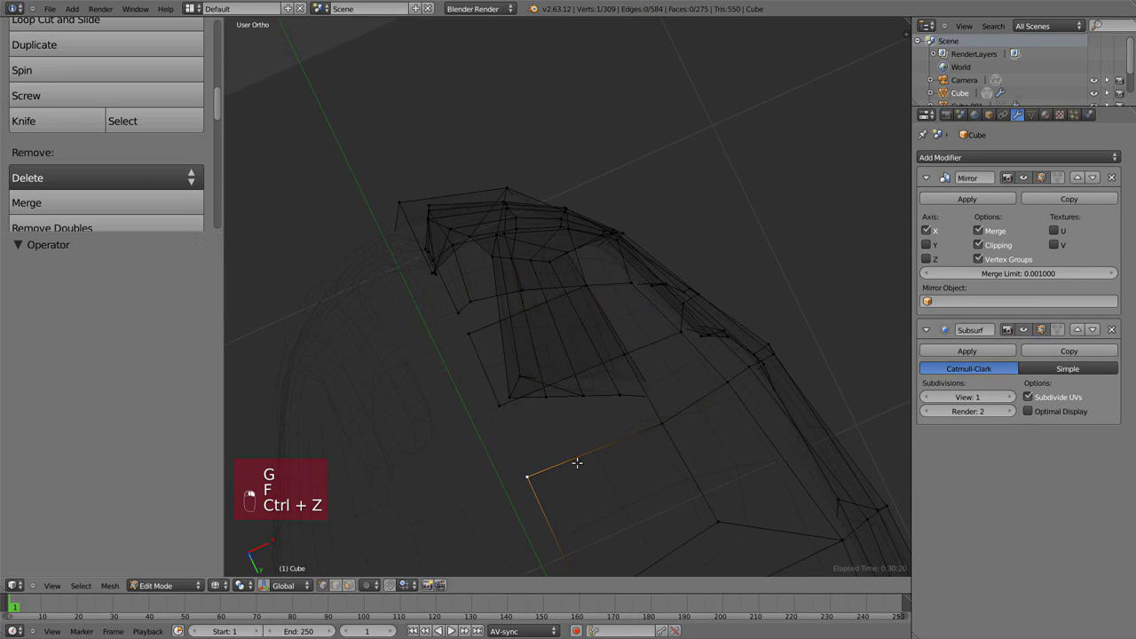
key("z")
key("f")
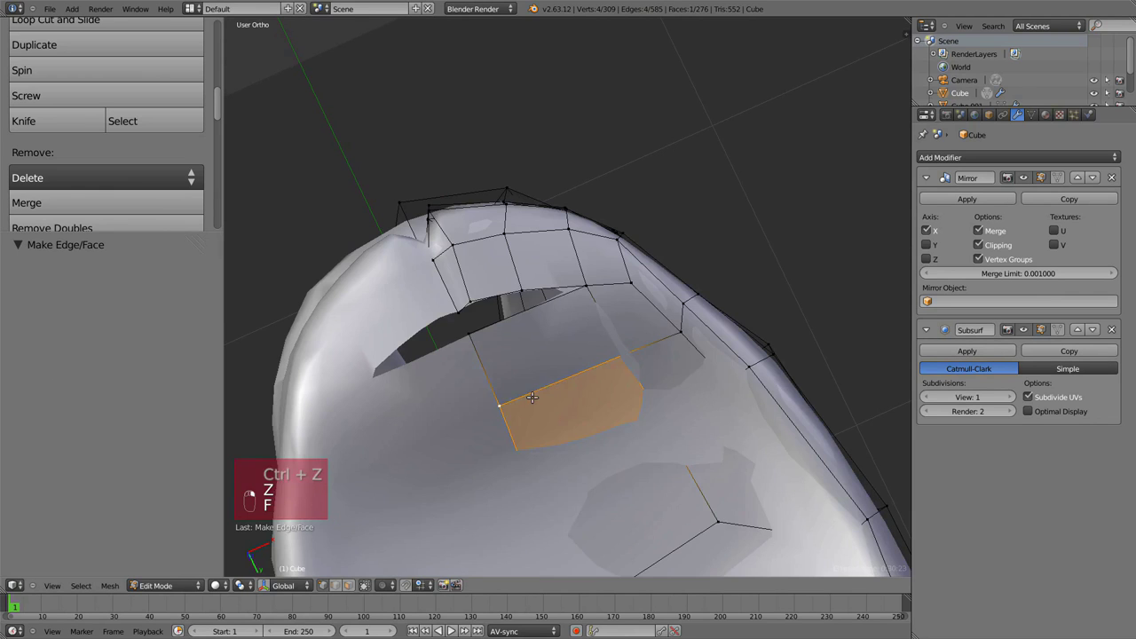
mouse_move(577, 363)
middle_mouse_down()
mouse_move(539, 324)
mouse_move(546, 297)
mouse_move(531, 329)
middle_mouse_up()
key("a")
Reposition three vertices along the upper lip's inner edge, moving the one nearest the centre about 0.047 forward along negative Y.
scroll(546, 298, "up", 1)
scroll(567, 321, "up", 1)
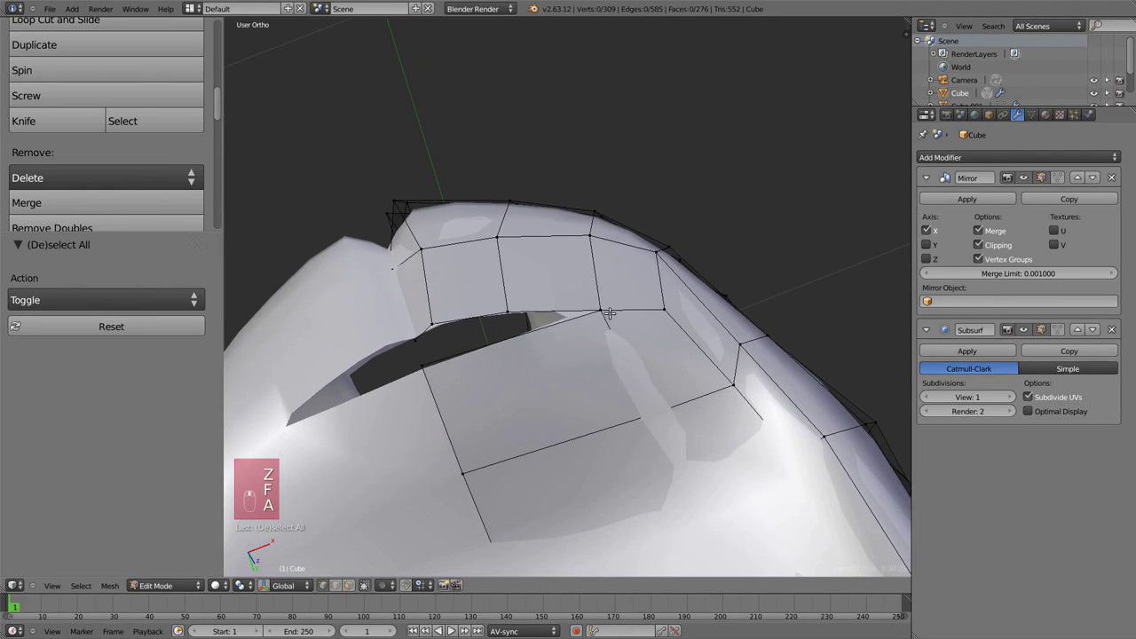
right_click(608, 314)
key("g")
left_click(624, 339)
key("g")
left_click(428, 325)
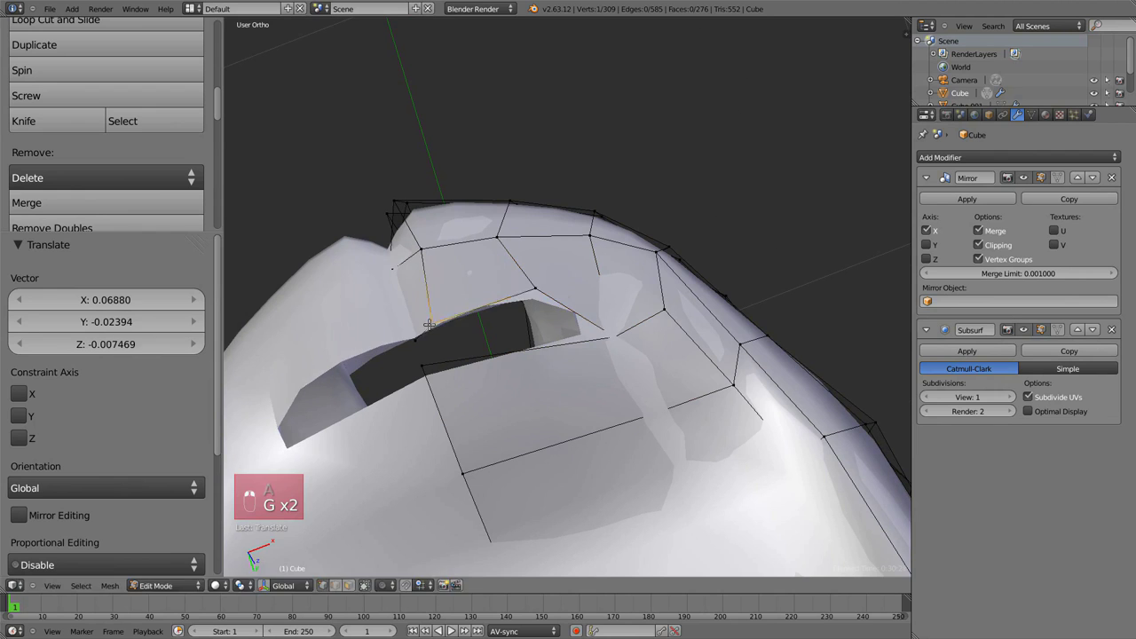
key("g")
left_click(376, 345)
Inspect the reshaped inner edge of the upper lip and the remaining gap from several angles.
key("z")
scroll(479, 325, "down", 4)
key("z")
mouse_move(552, 328)
middle_mouse_down()
mouse_move(570, 339)
mouse_move(595, 412)
middle_mouse_up()
key("z")
scroll(611, 431, "down", 3)
middle_click_drag(606, 363, 616, 456)
scroll(559, 447, "up", 4)
key("z")
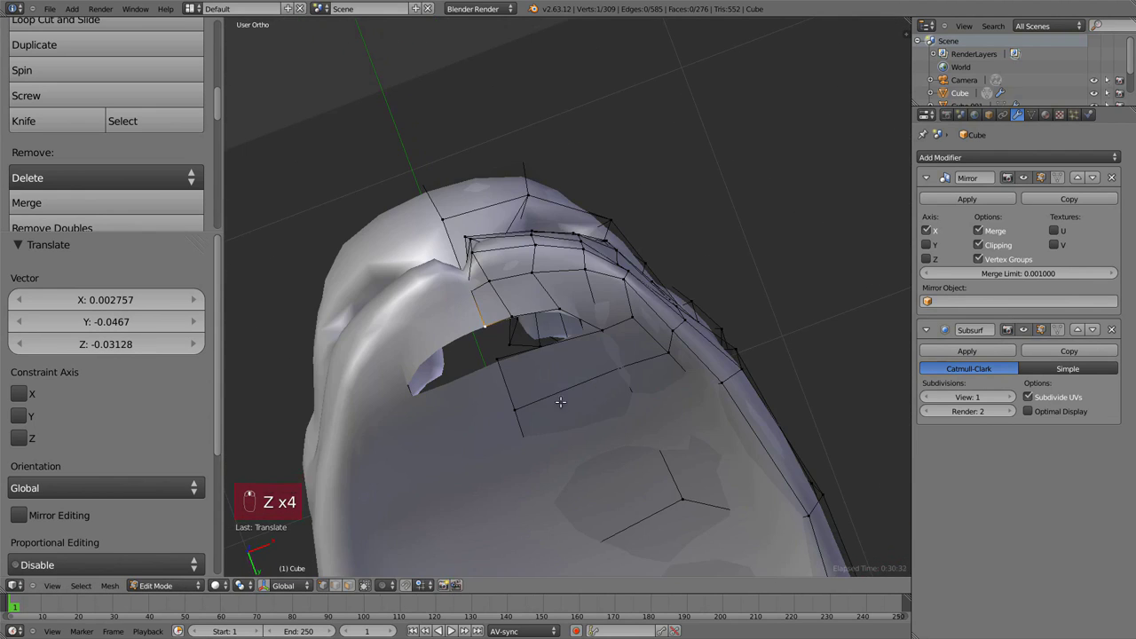
key("ctrl+r")
left_click(550, 397)
middle_click_drag(550, 397, 566, 363)
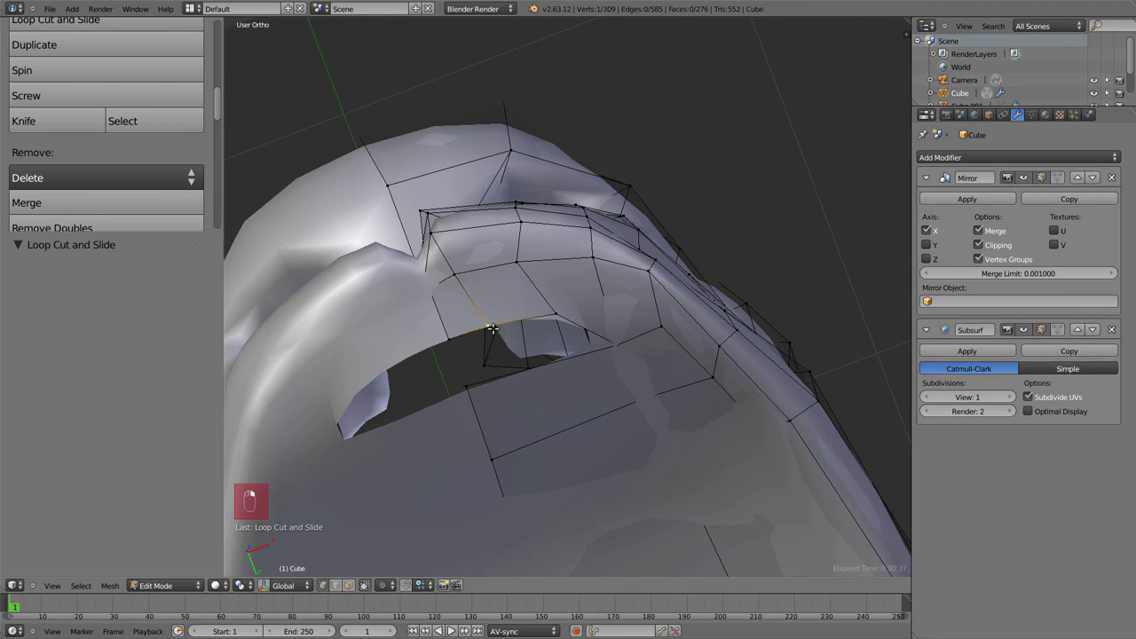
Move two vertices of the upper lip's inner edge forward, the outer one about 0.044 along negative Y.
middle_click_drag(520, 278, 528, 335)
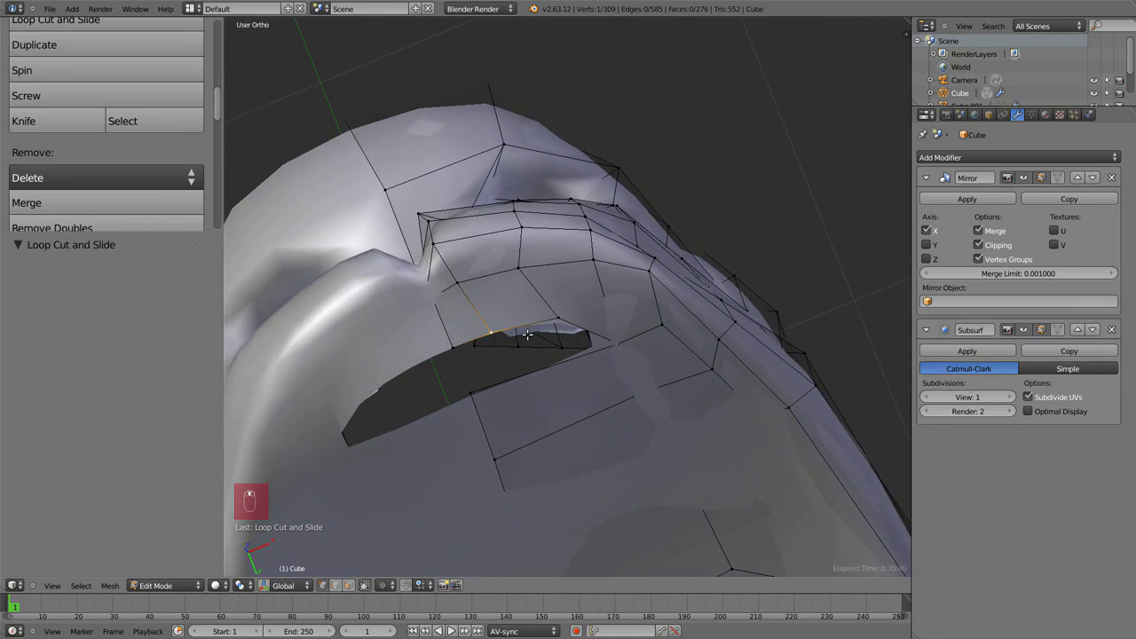
key("g")
left_click(547, 317)
key("g")
left_click(556, 292)
middle_click_drag(437, 343, 427, 334)
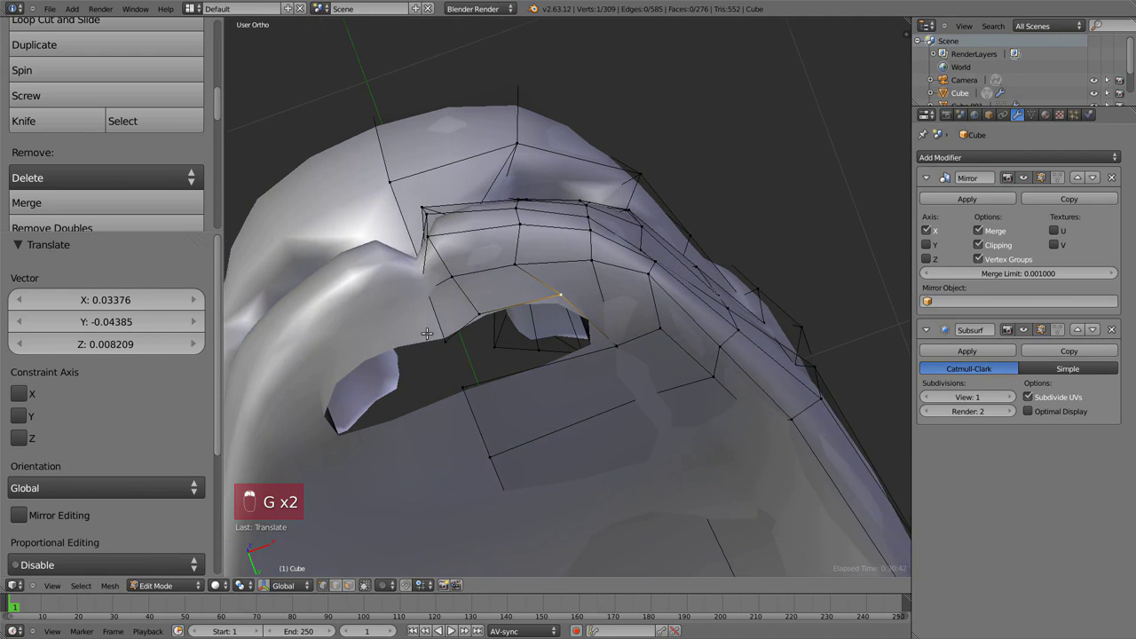
key("a")
key("a")
Move the inset's vertex near the mouth roof's centre line slightly forward and clear the selection.
key("z")
middle_click_drag(507, 376, 566, 406)
right_click(582, 493)
key("g")
left_click(568, 471)
key("a")
key("a")
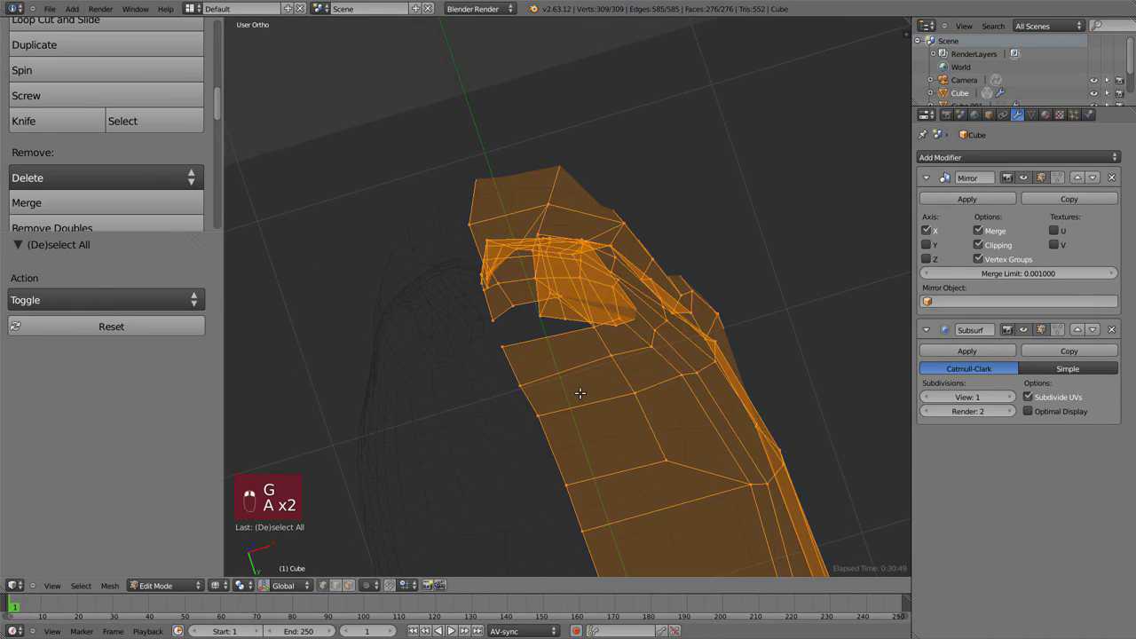
middle_click_drag(568, 470, 590, 382)
key("a")
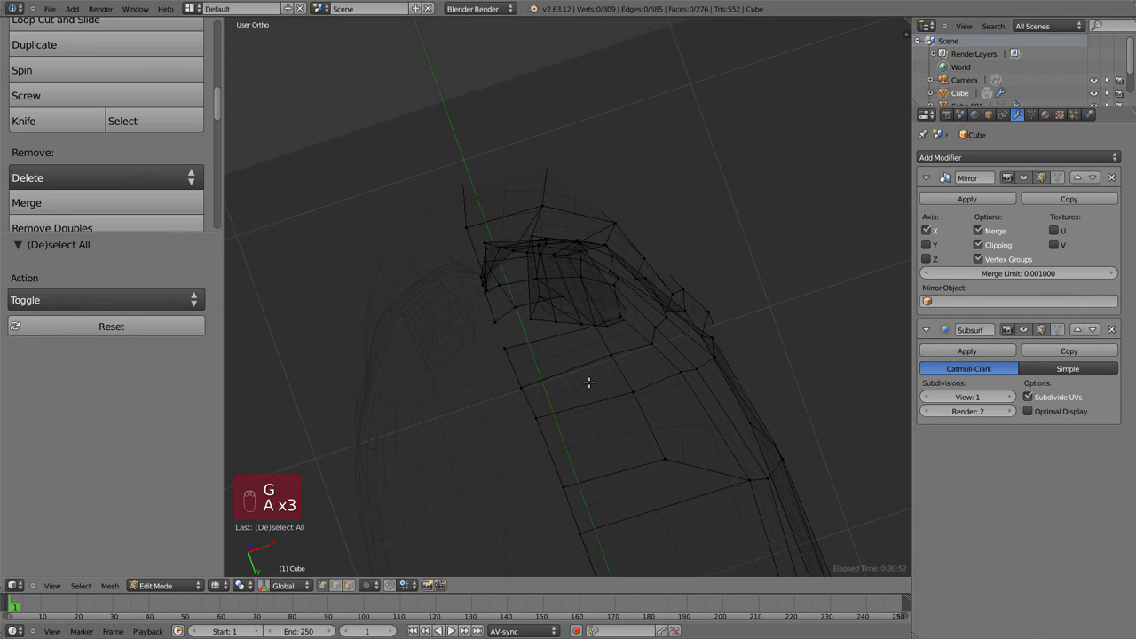
Inset the three mouth-roof faces beside the centre line by about 0.25 and clear the selection.
key("ctrl+Tab")
left_click(589, 413)
right_click(595, 430)
right_click(572, 386, "shift")
right_click(558, 366, "shift")
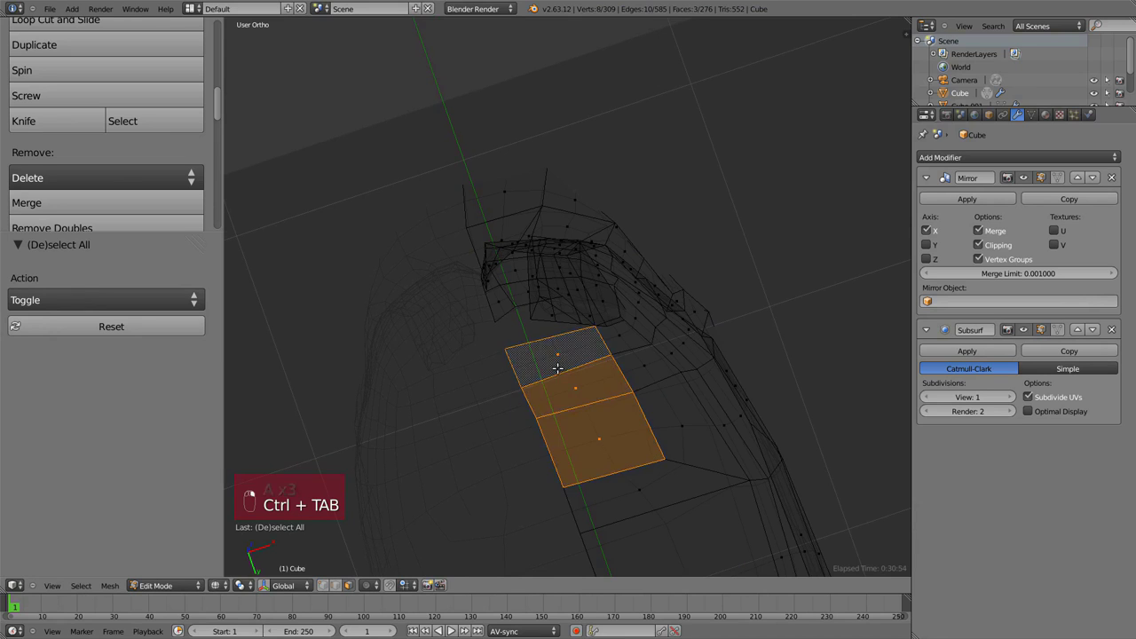
key("z")
key("z")
key("i")
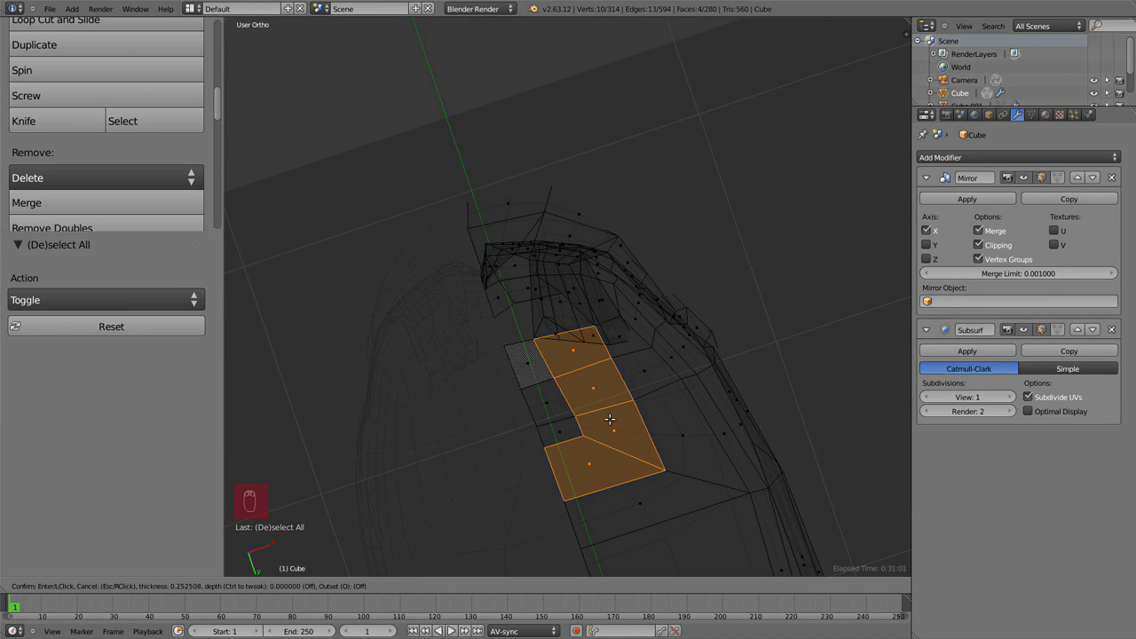
left_click(608, 419)
key("a")
key("Tab")
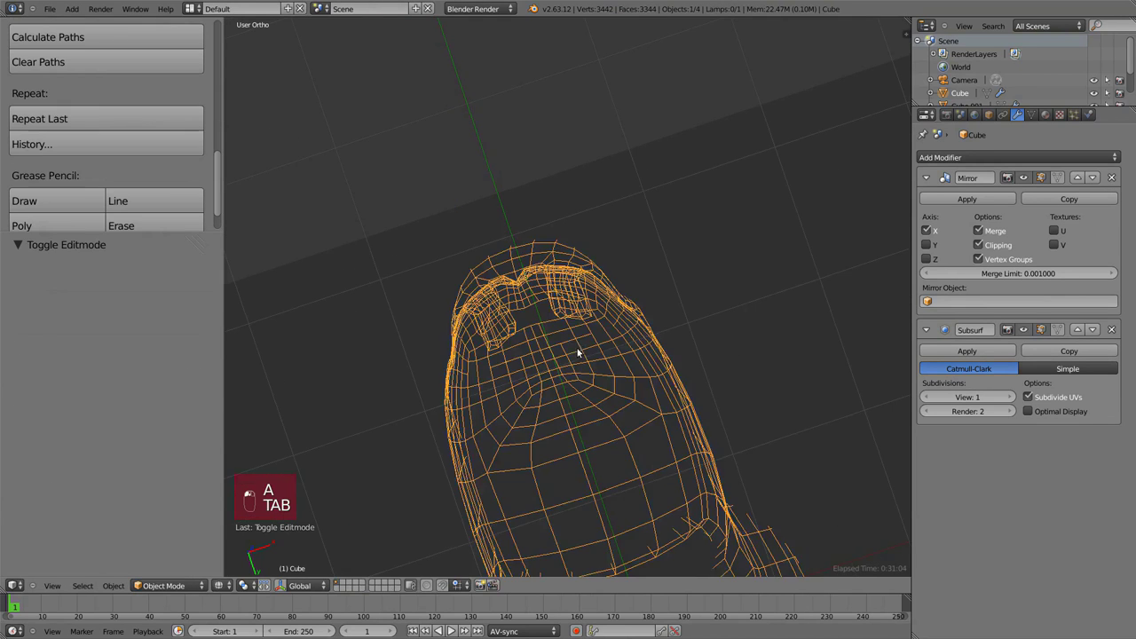
Fill the gap between the upper lip's inner edge and the front of the mouth roof with two faces.
middle_click_drag(631, 352, 574, 335)
key("Tab")
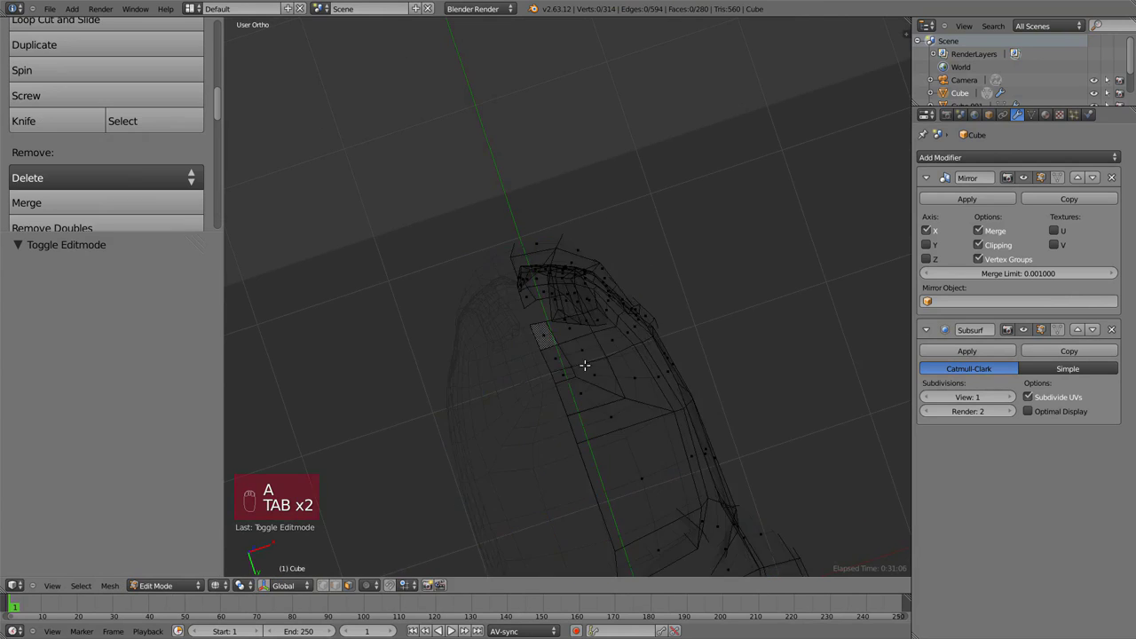
scroll(575, 360, "up", 4)
key("z")
key("ctrl+Tab")
left_click(533, 312)
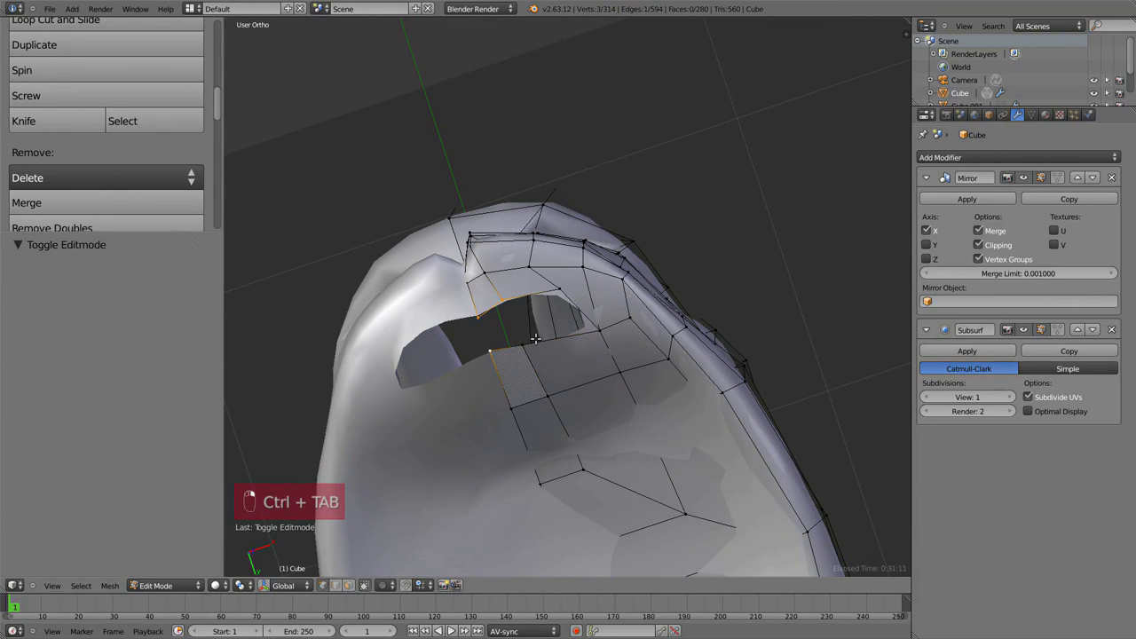
key("f")
right_click(561, 338, "alt")
key("f")
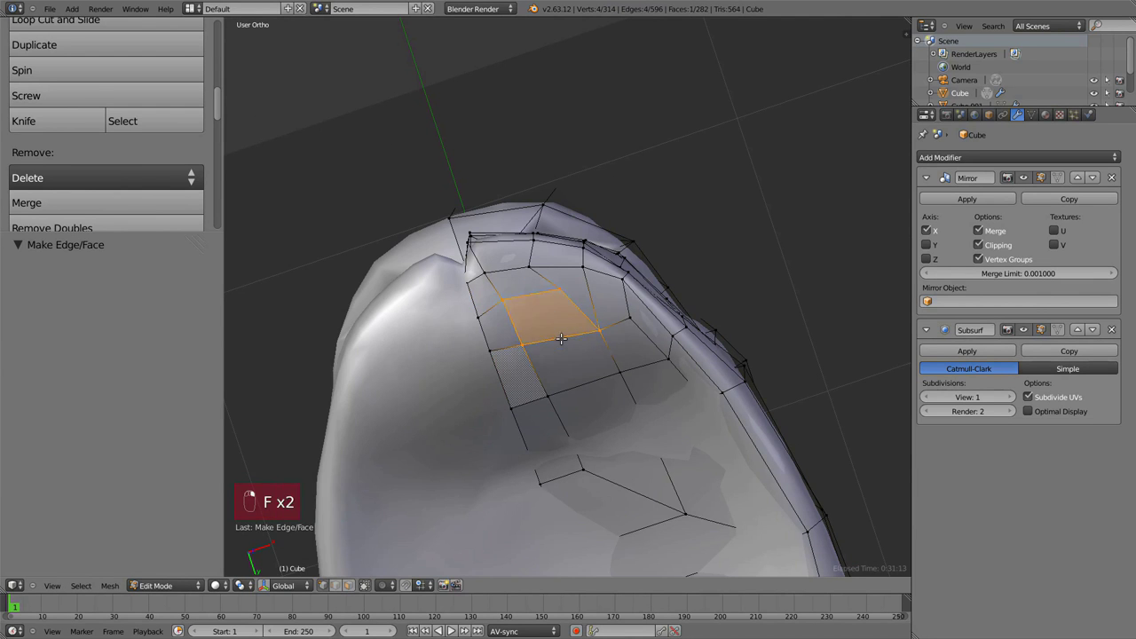
key("a")
Move a vertex of the newly filled mouth roof about 0.071 along X and 0.115 along Z.
scroll(560, 333, "down", 4)
key("Tab")
middle_click_drag(559, 282, 464, 234)
key("Tab")
scroll(515, 343, "up", 4)
right_click(513, 343)
key("g")
left_click(489, 247)
Move two neighbouring mouth-roof vertices together about 0.059 along X, -0.033 along Y and 0.086 along Z.
right_click(544, 381)
right_click(519, 386, "shift")
key("g")
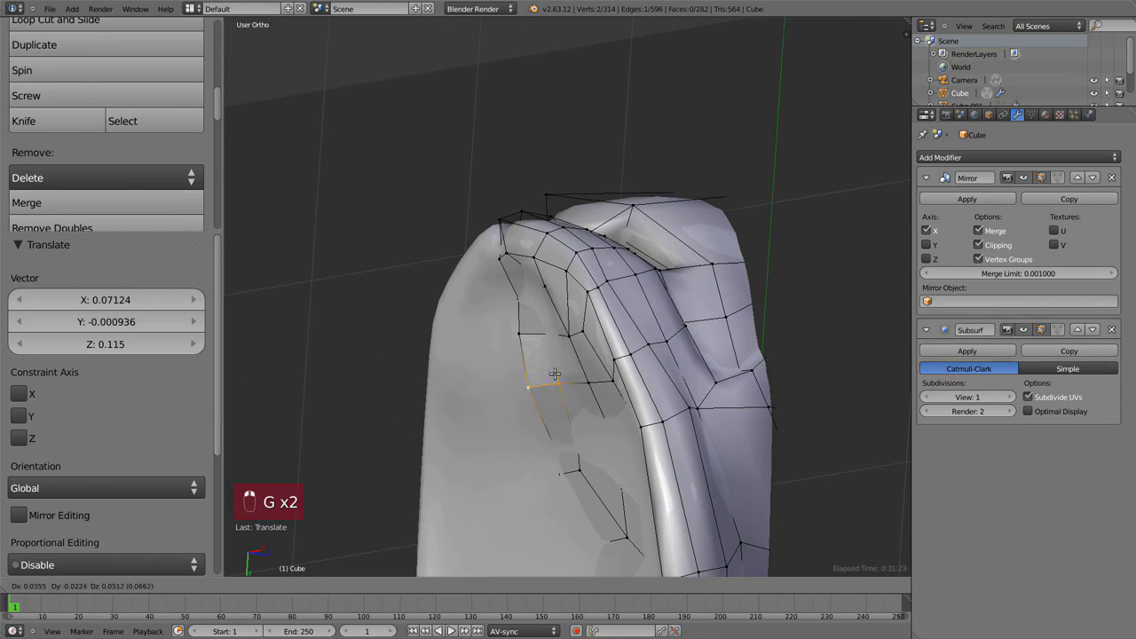
left_click(545, 338)
Reposition single vertices behind the upper lip from several angles to even out the front of the mouth roof.
middle_click_drag(545, 337, 665, 275)
key("g")
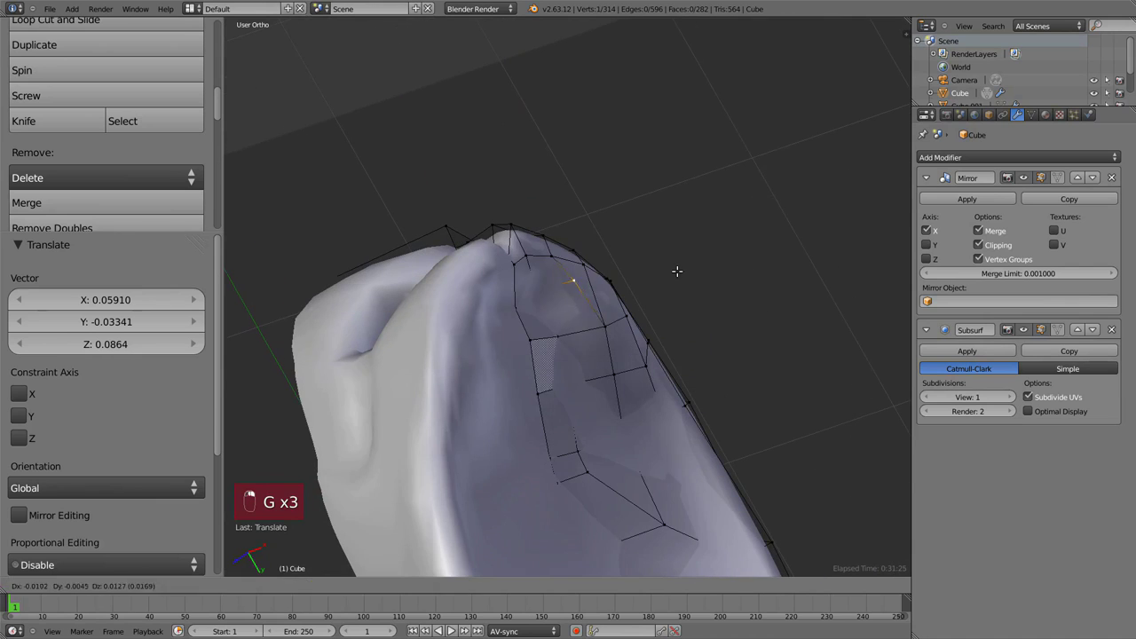
mouse_move(570, 336)
middle_mouse_down()
mouse_move(435, 332)
mouse_move(575, 338)
middle_mouse_up()
key("g")
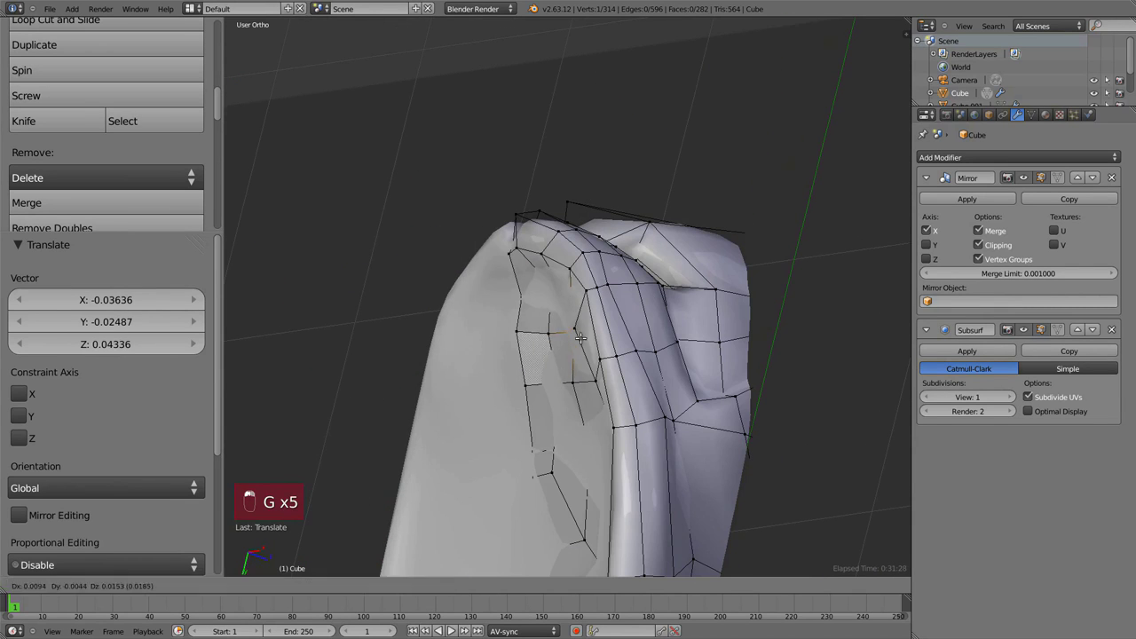
left_click(519, 340)
key("Tab")
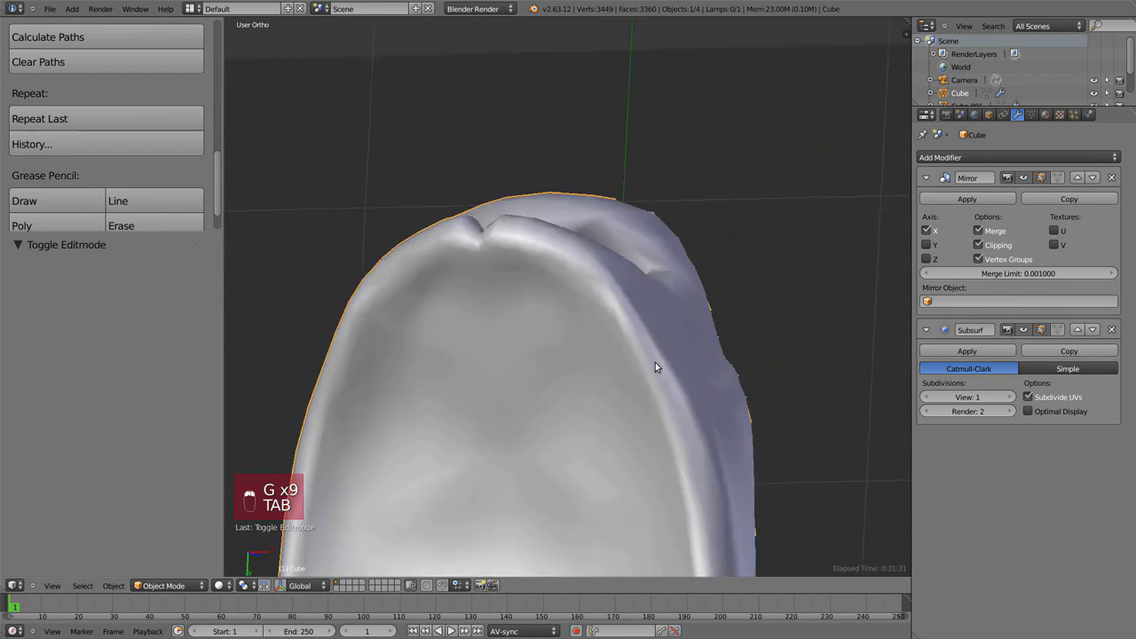
Clear the view's clipping border and show the whole head from the right side.
key("KP_1")
key("alt+b")
key("KP_3")
Raise vertices along the lower lip's upper edge slightly in the right side view.
key("Tab")
scroll(741, 326, "up", 2)
key("g")
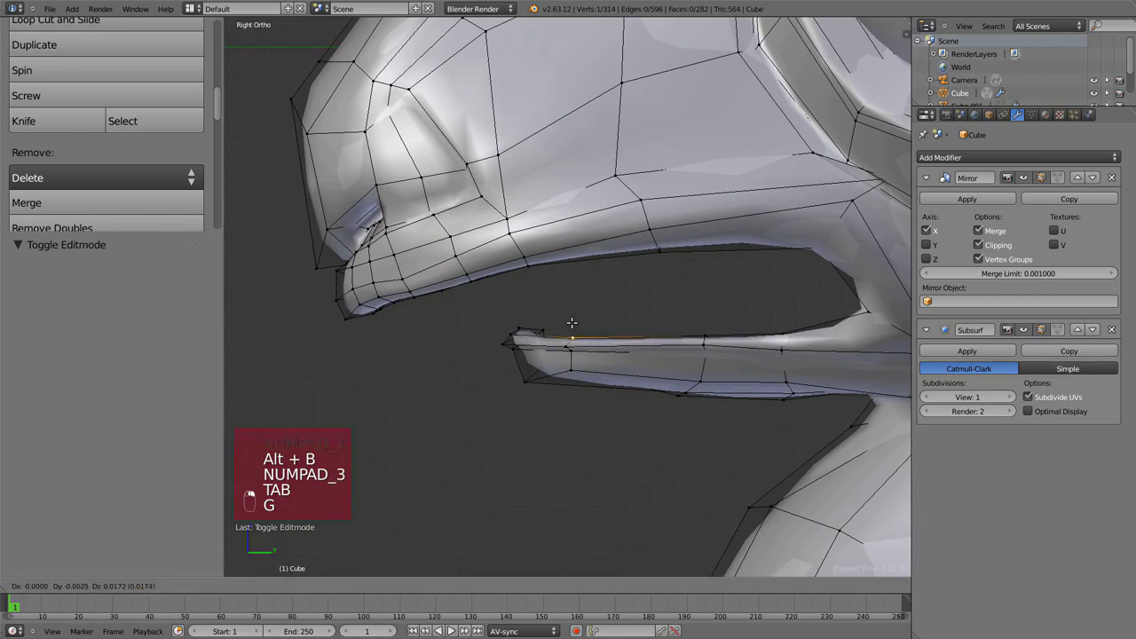
left_click(704, 332)
right_click(781, 330)
key("g")
left_click(780, 325)
key("Tab")
Pull in the lower lip's front tip, moving it about 0.048 along Y and -0.034 along Z in the side view.
middle_click_drag(461, 325, 507, 347)
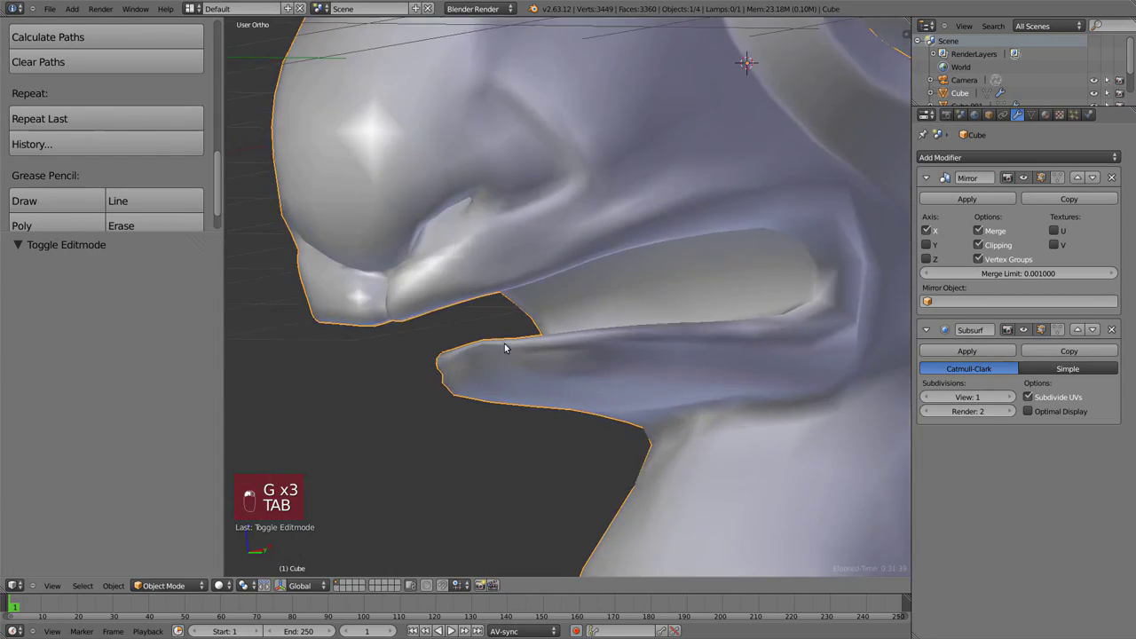
key("Tab")
key("z")
middle_click_drag(469, 389, 498, 339)
key("z")
key("g")
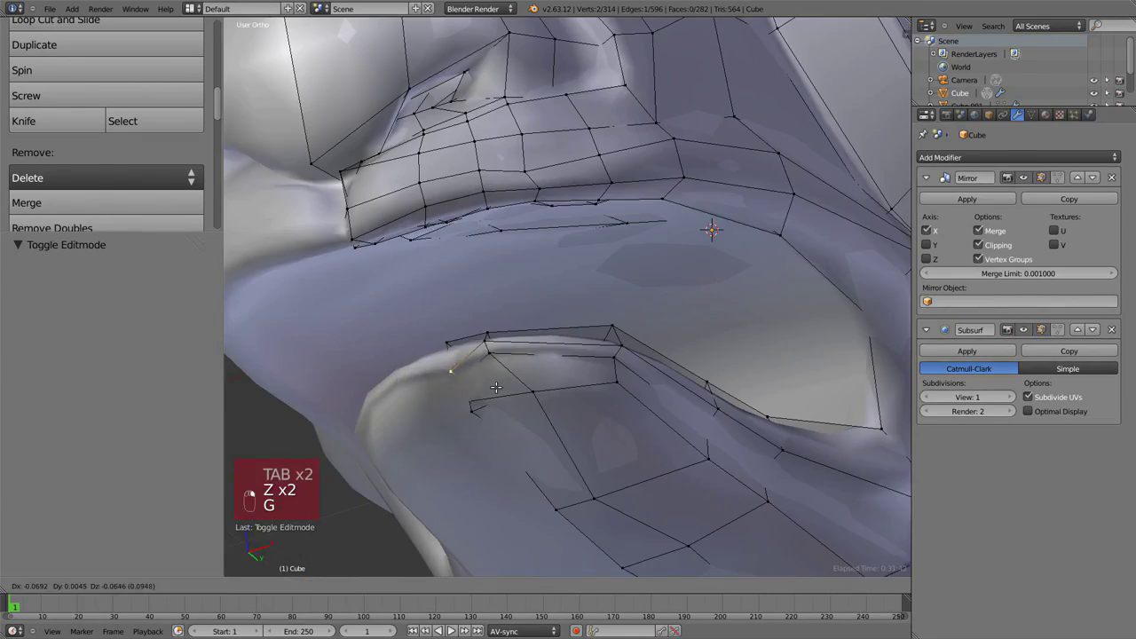
left_click(489, 386)
key("KP_3")
key("g")
left_click(484, 404)
Add the neighbouring vertex at the lower lip's tip to the selection and reposition both in the right side view.
key("z")
right_click(494, 426, "shift")
middle_click_drag(496, 422, 500, 396)
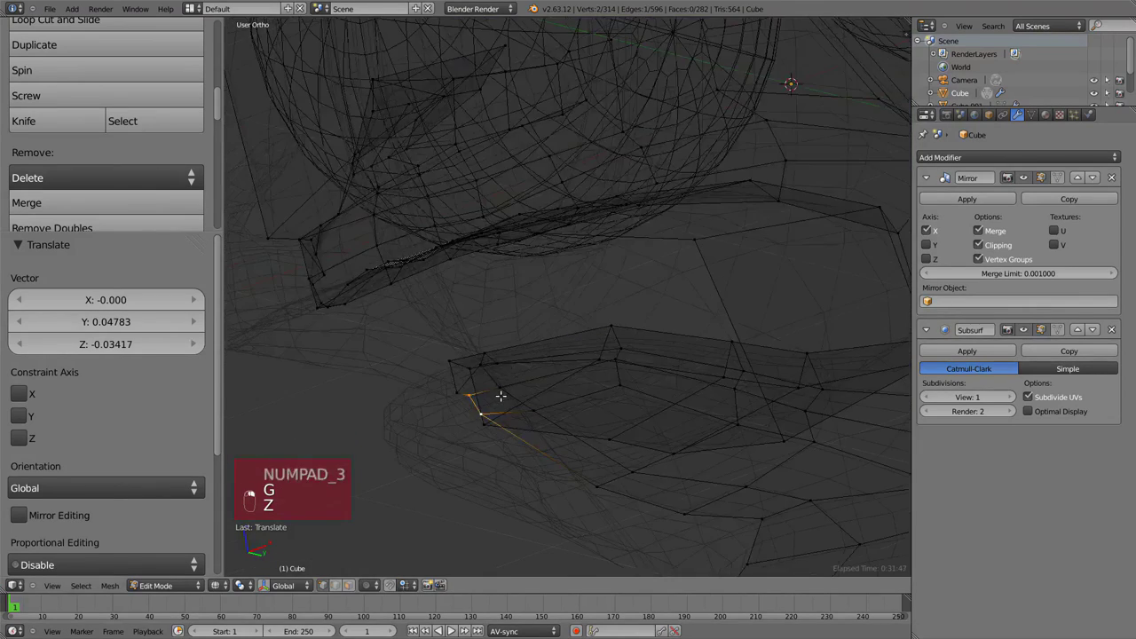
key("z")
key("KP_3")
key("g")
left_click(506, 429)
Shift the lower lip's front vertices once more and deselect everything in Object Mode.
key("Tab")
key("Tab")
key("g")
left_click(539, 423)
key("Tab")
scroll(544, 417, "down", 3)
scroll(552, 390, "up", 2)
key("a")
key("a")
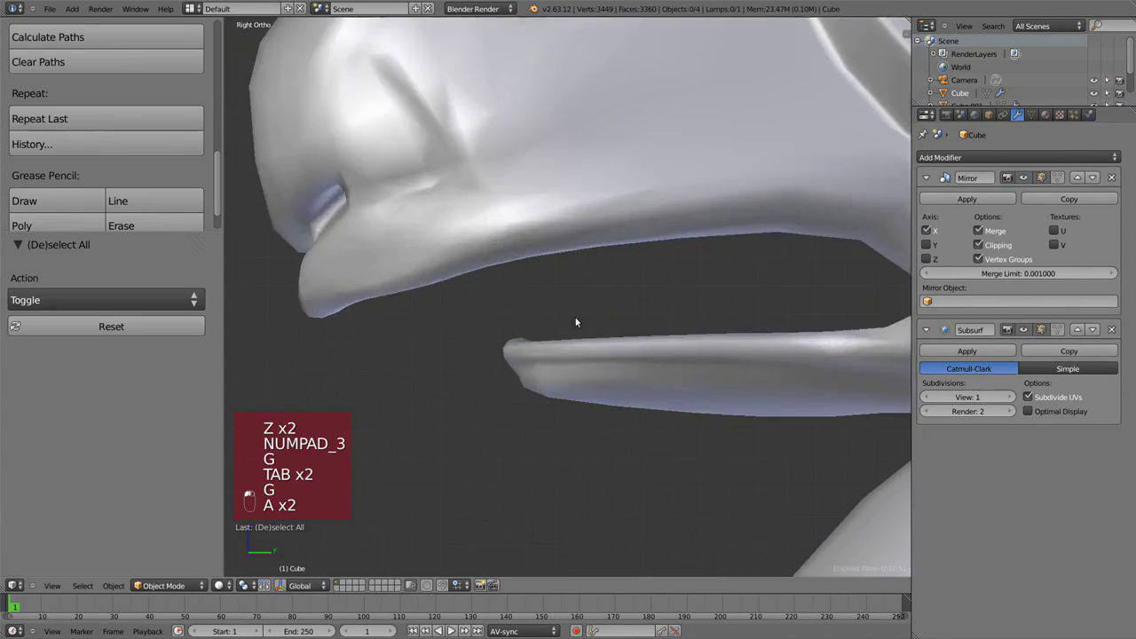
Move a vertex near the lower lip's tip about -0.026 in X, 0.042 in Y and 0.036 in Z, refining it from the side.
middle_click_drag(578, 322, 555, 339)
key("Tab")
right_click(552, 332)
key("g")
left_click(573, 325)
key("z")
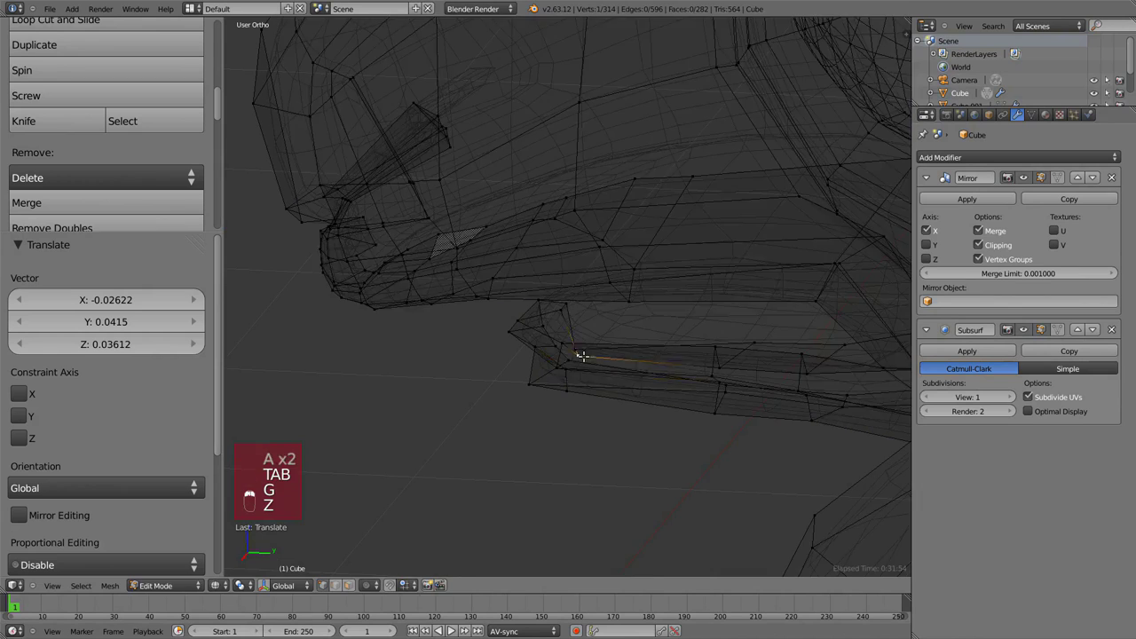
key("z")
key("g")
key("g")
key("KP_3")
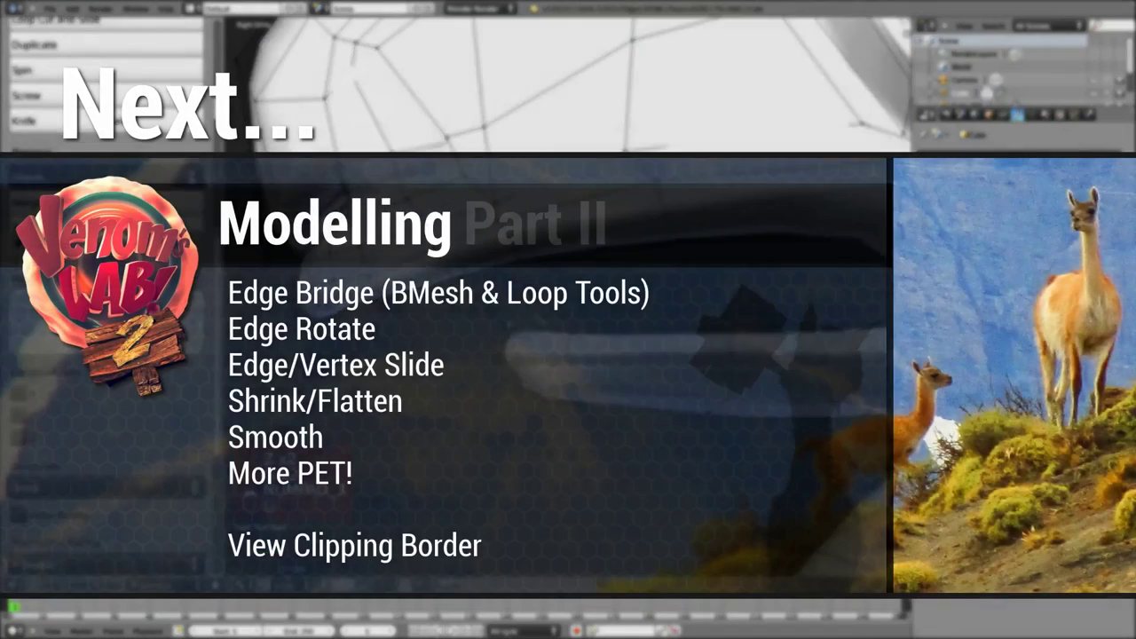